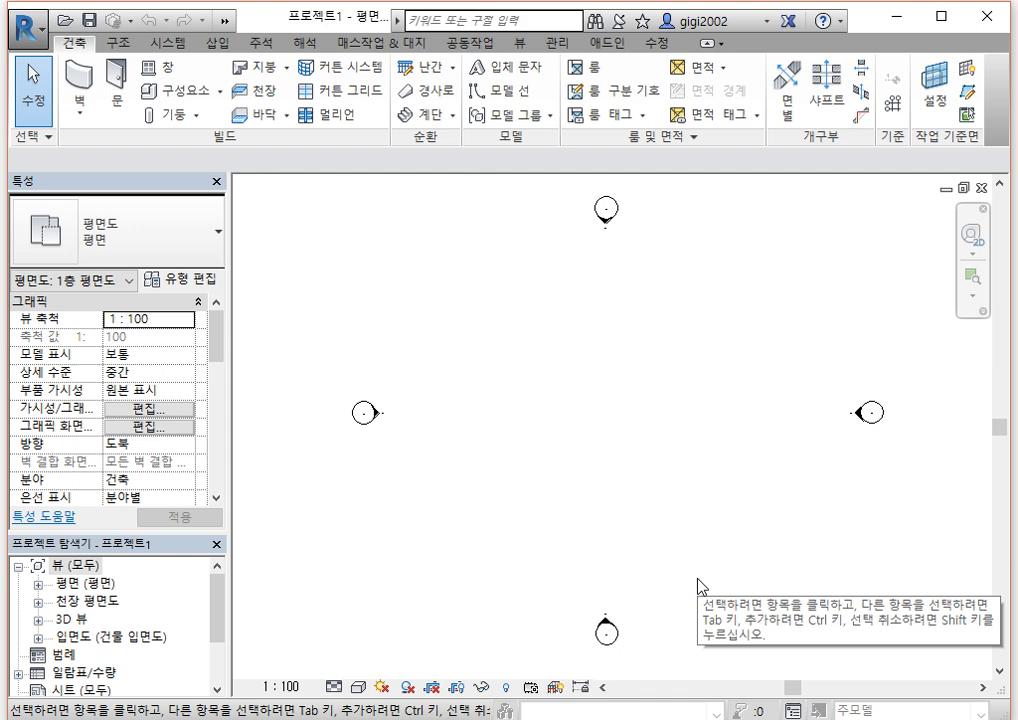
Maximize the program window, collapse the search box, and select the 1층 평면도 view among the floor plans.
left_click(945, 24)
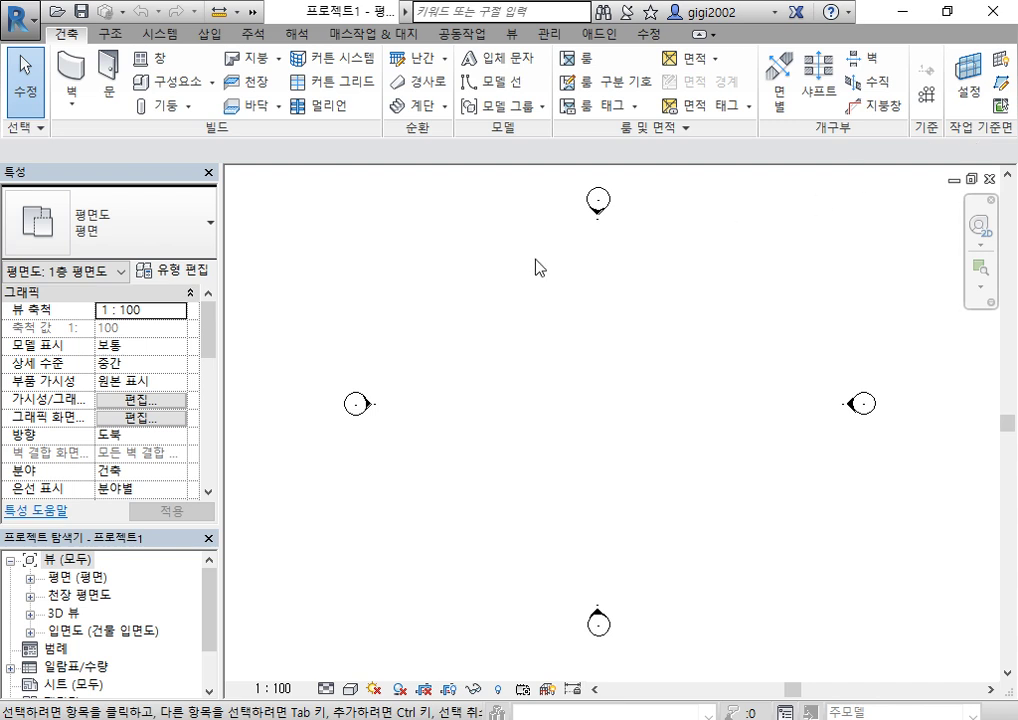
left_click(405, 11)
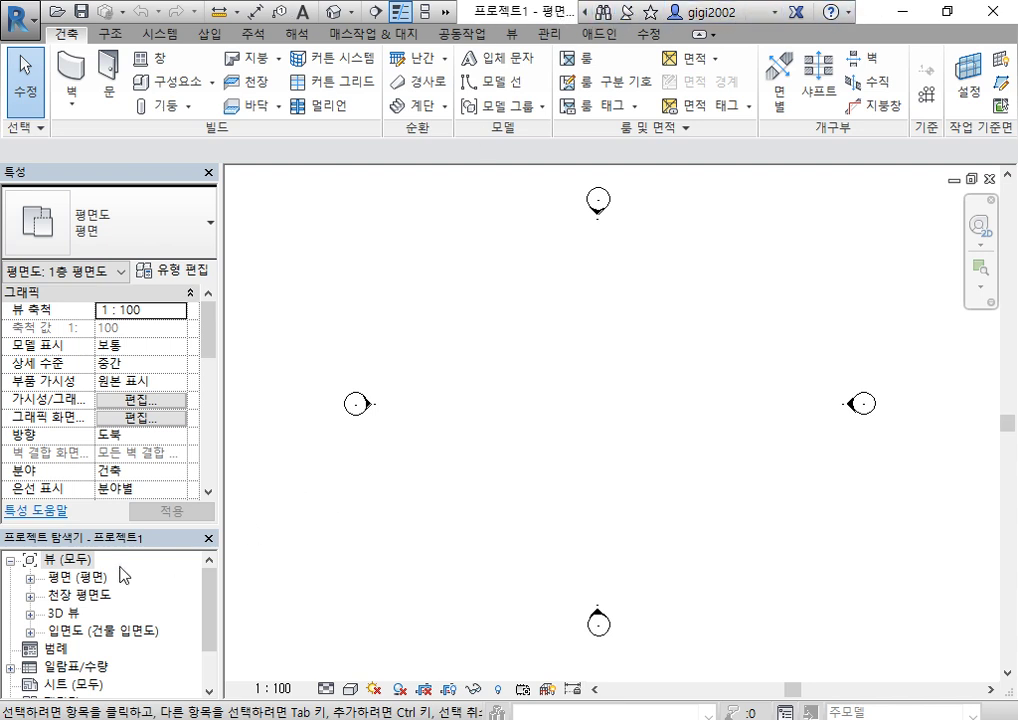
left_click(31, 574)
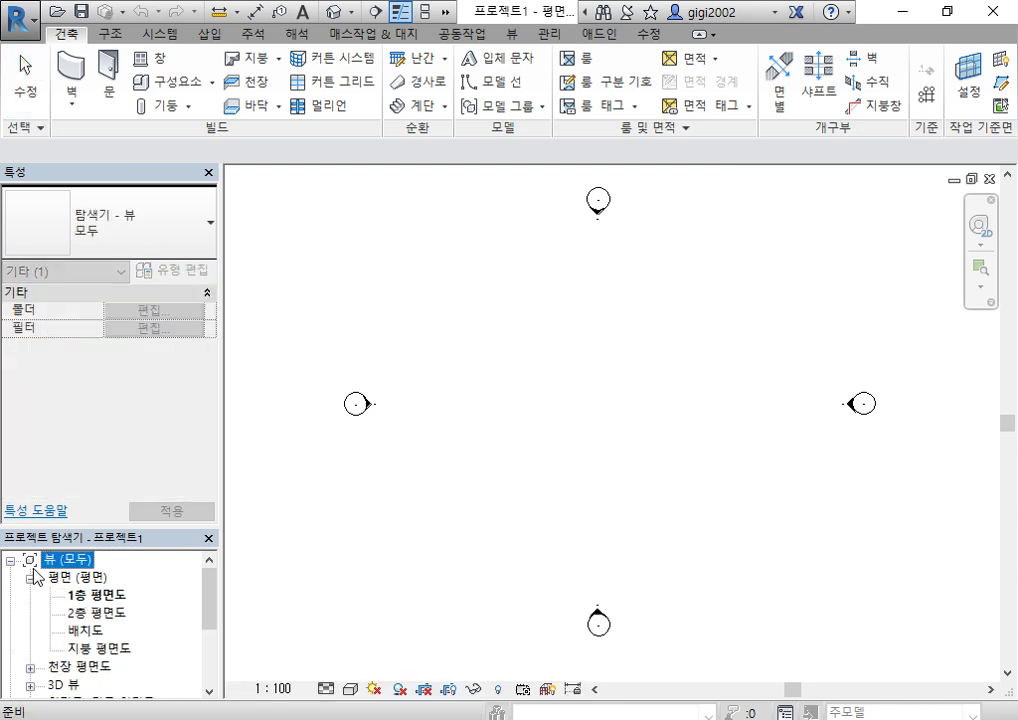
left_click(95, 595)
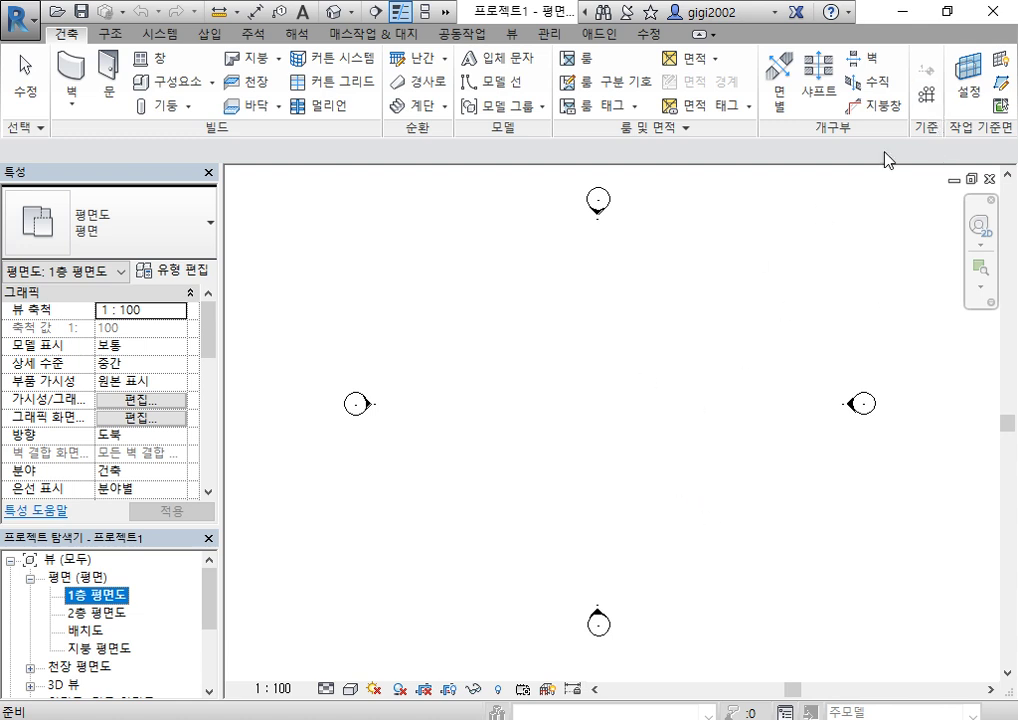
Draw the first vertical grid line upward, just inside the west elevation marker, spanning roughly between the south and north markers.
left_click(932, 100)
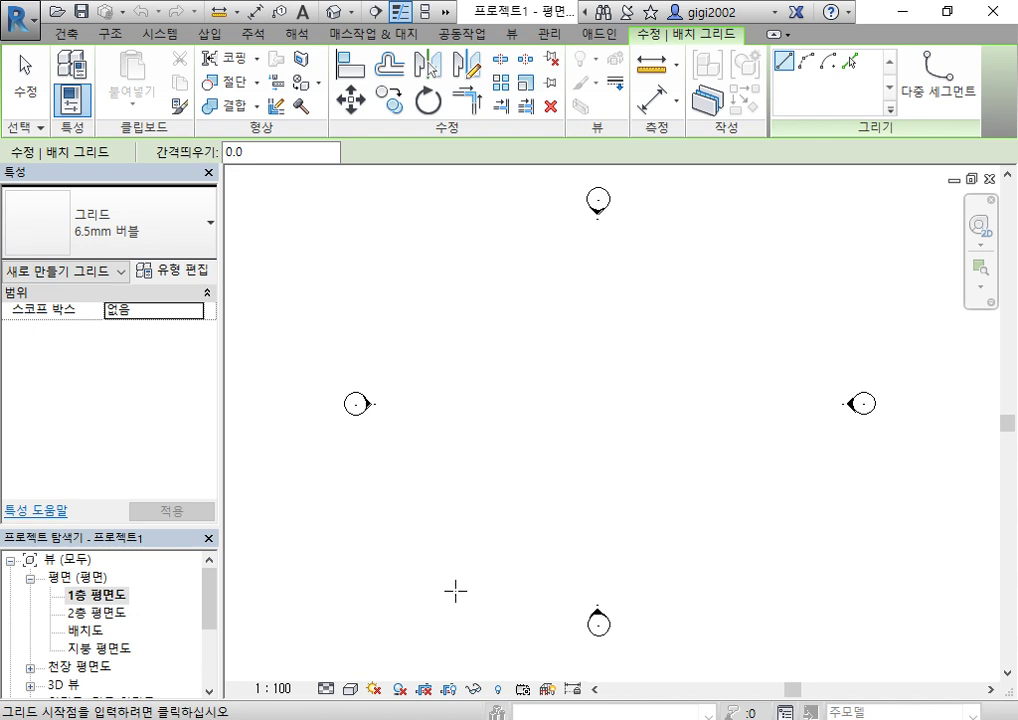
left_click(407, 607)
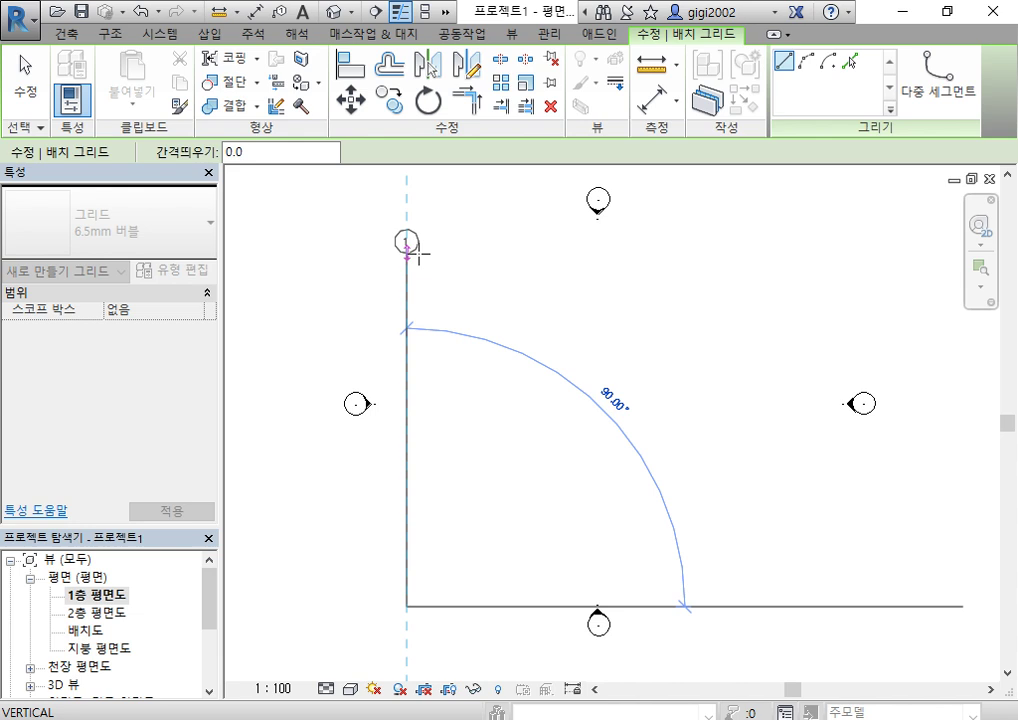
left_click(414, 243)
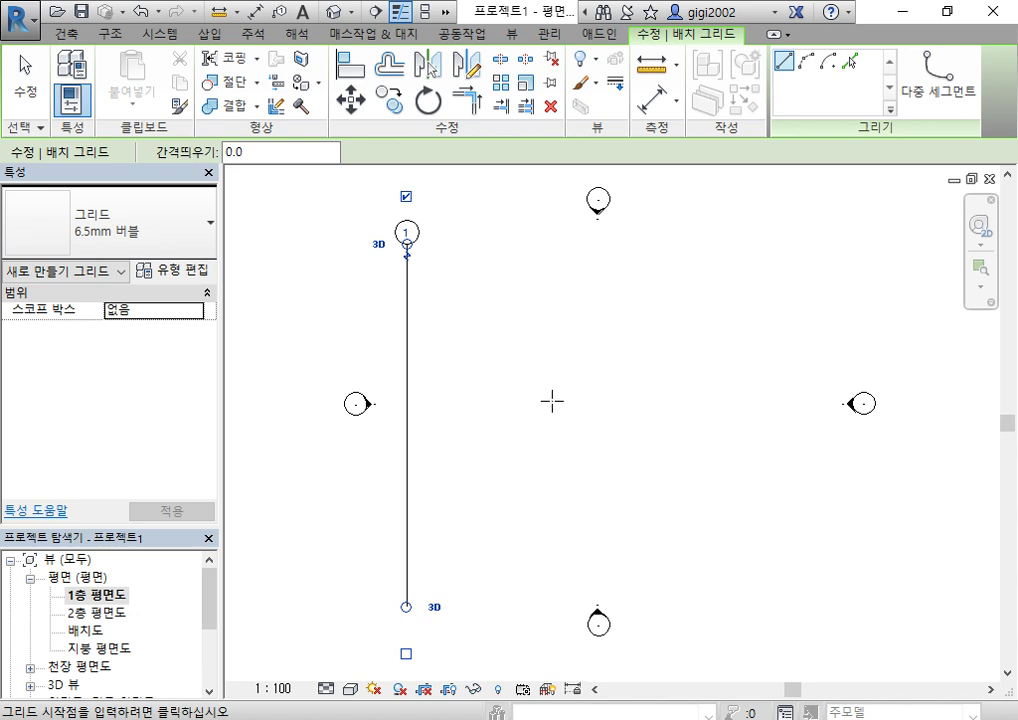
Show the bubble at the lower end of grid 1 and hide it again.
scroll(388, 217, "up", 5)
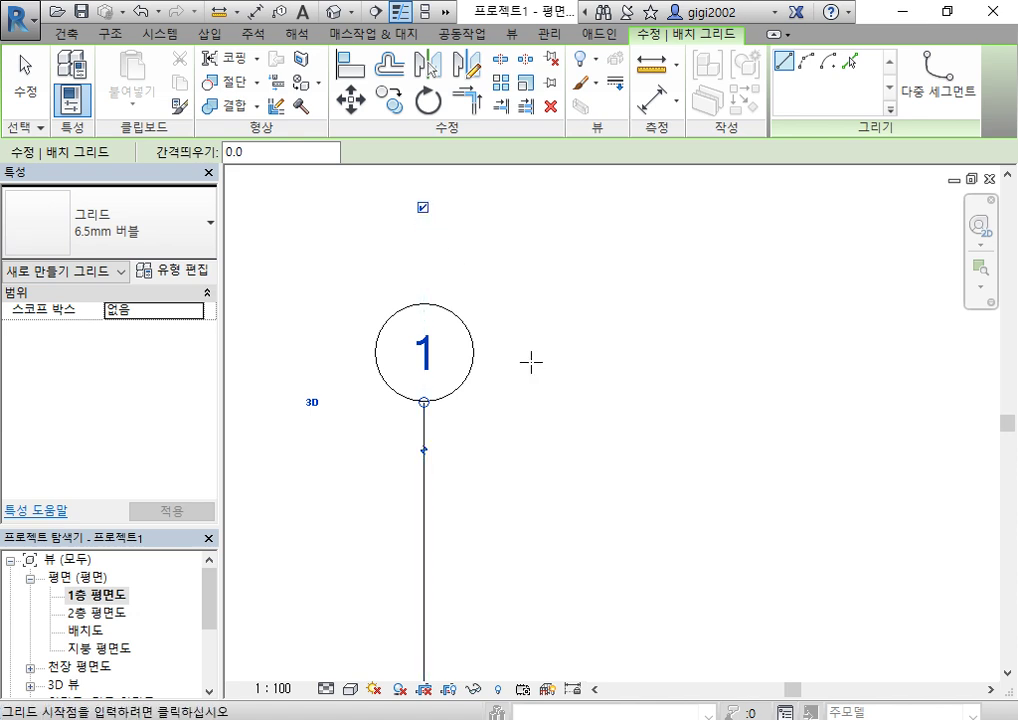
scroll(536, 376, "down", 3)
middle_click_drag(560, 635, 552, 190)
scroll(470, 585, "up", 2)
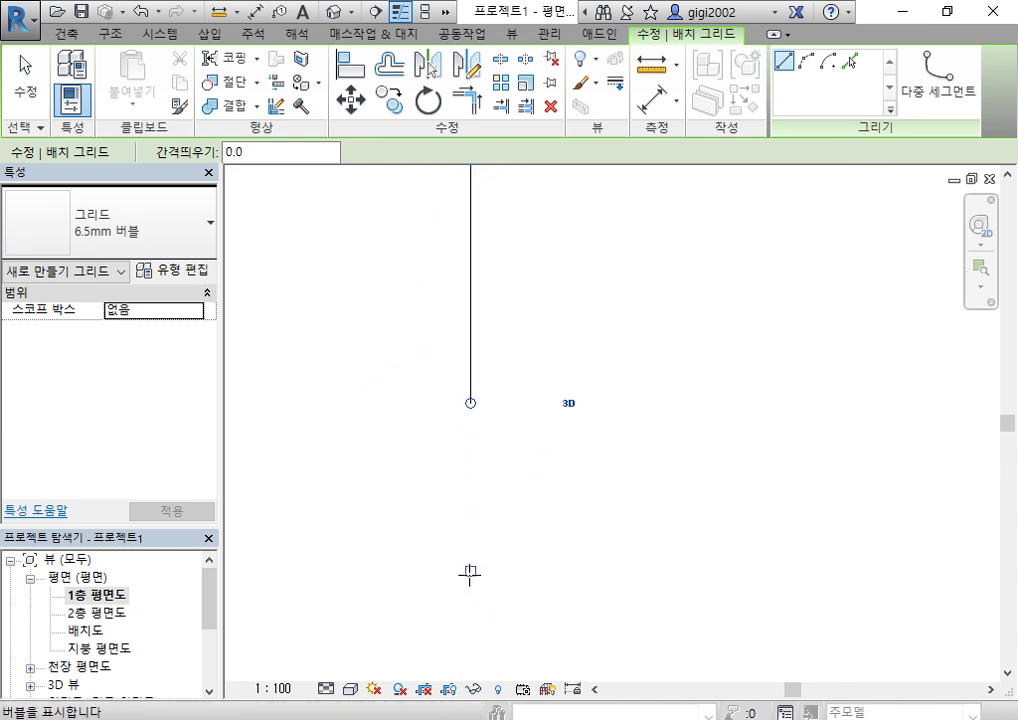
left_click(470, 573)
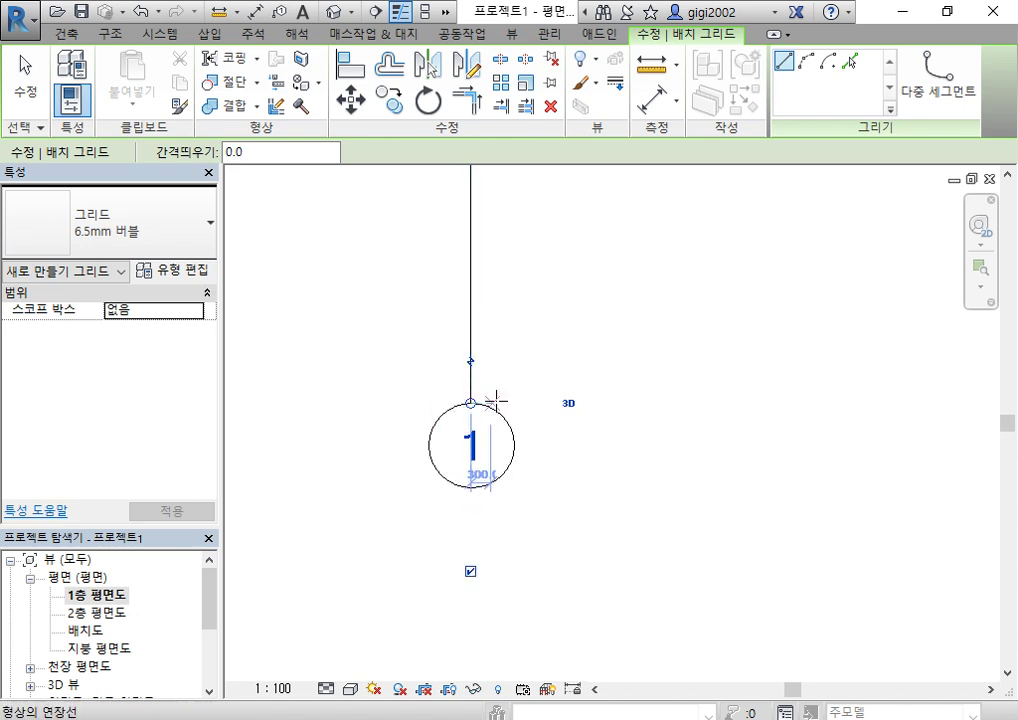
left_click(471, 573)
scroll(600, 386, "down", 2)
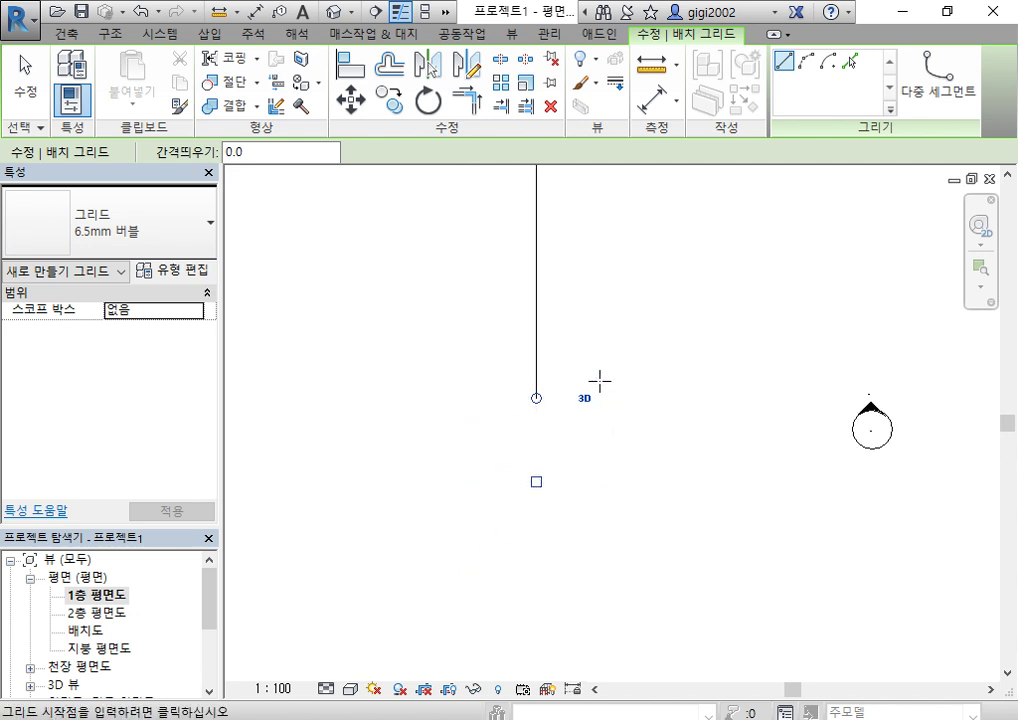
Hide the bubble at the upper end of grid 1 and show it again.
middle_click_drag(600, 382, 591, 553)
middle_click_drag(600, 285, 620, 550)
scroll(509, 377, "up", 2)
scroll(520, 289, "up", 2)
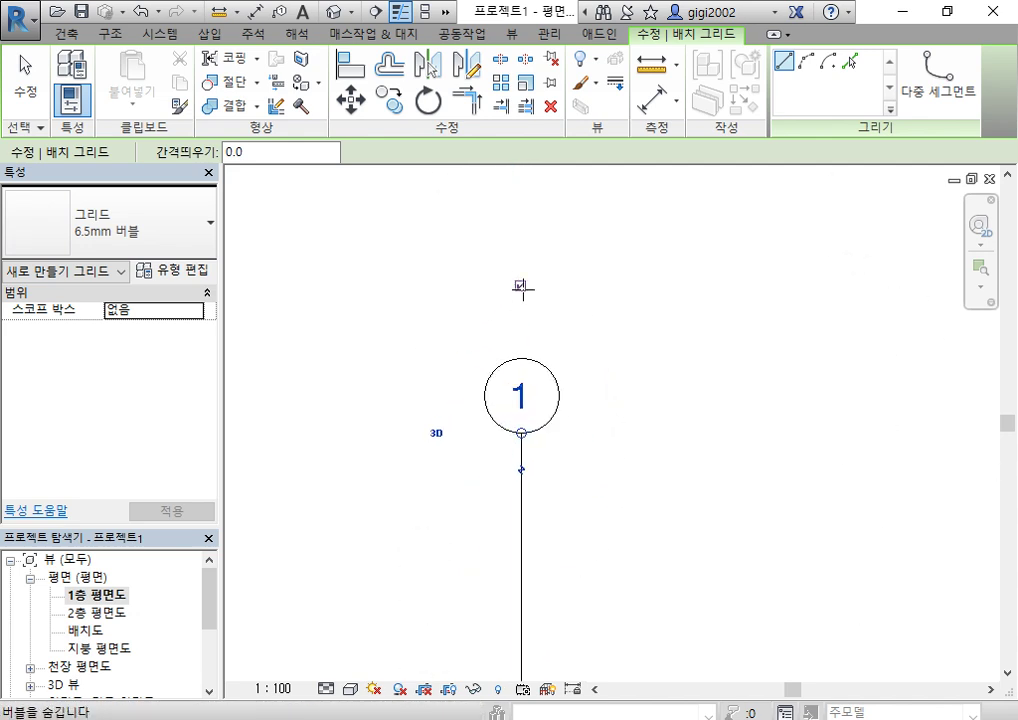
left_click(520, 285)
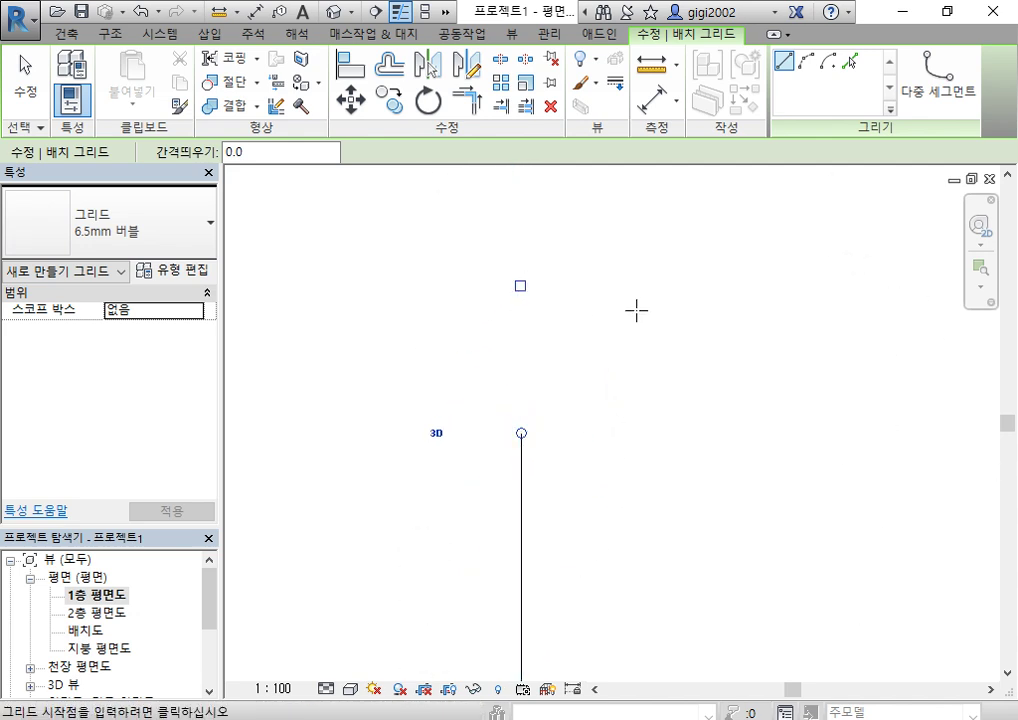
left_click(520, 285)
scroll(627, 311, "down", 2)
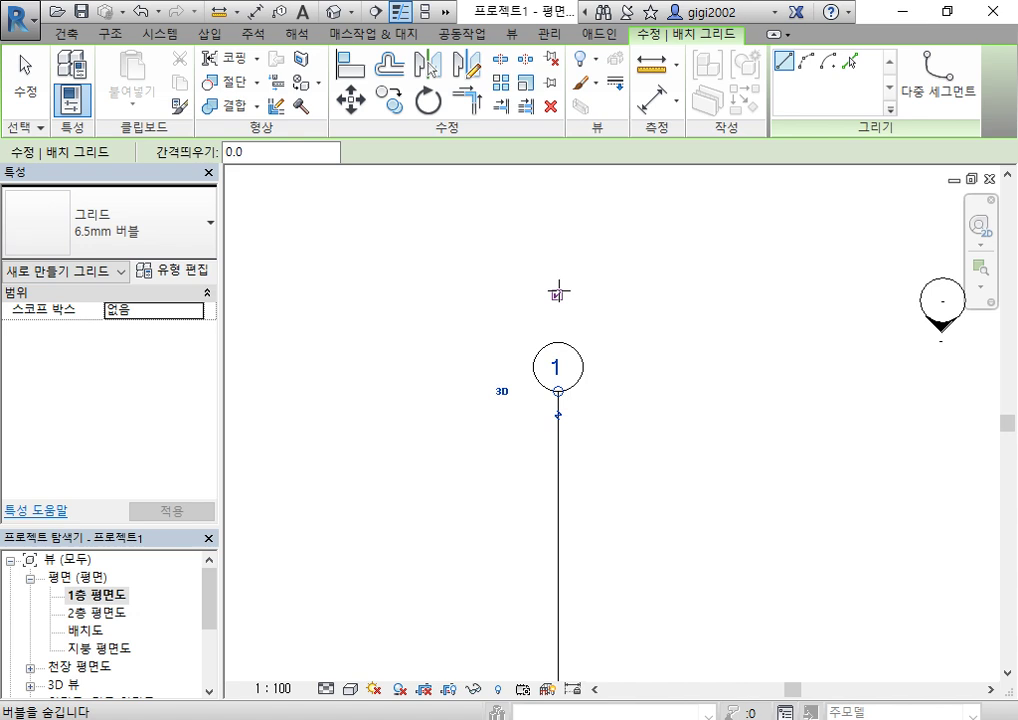
Stretch the lower end of grid 1 slightly further down.
scroll(750, 370, "down", 3)
middle_click_drag(743, 379, 575, 427)
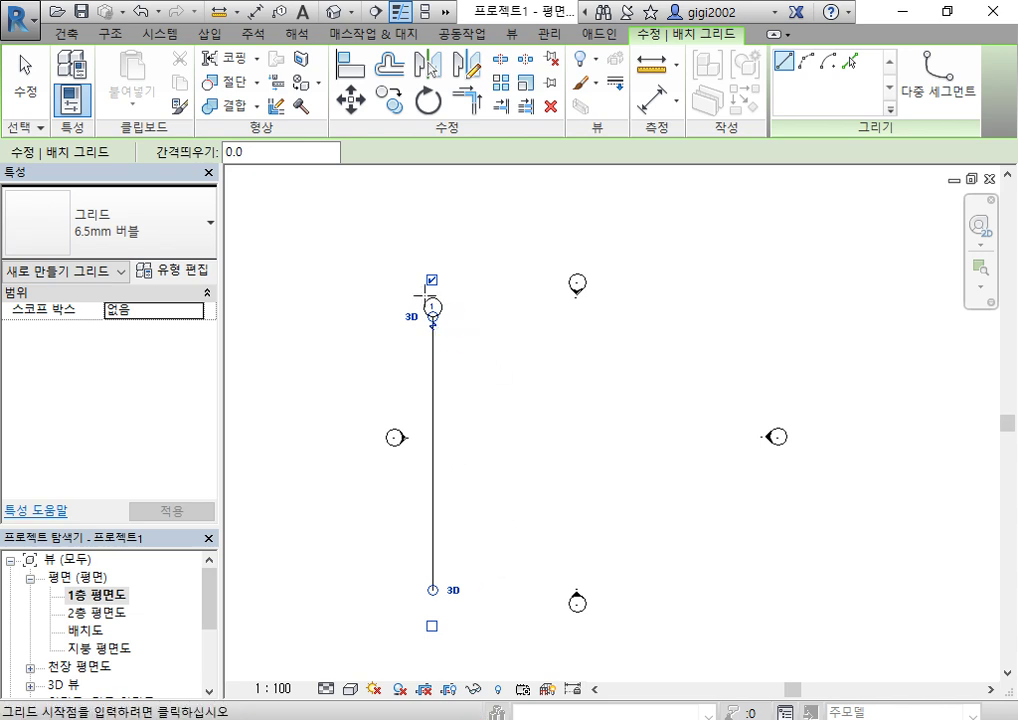
scroll(424, 297, "up", 3)
scroll(433, 357, "up", 3)
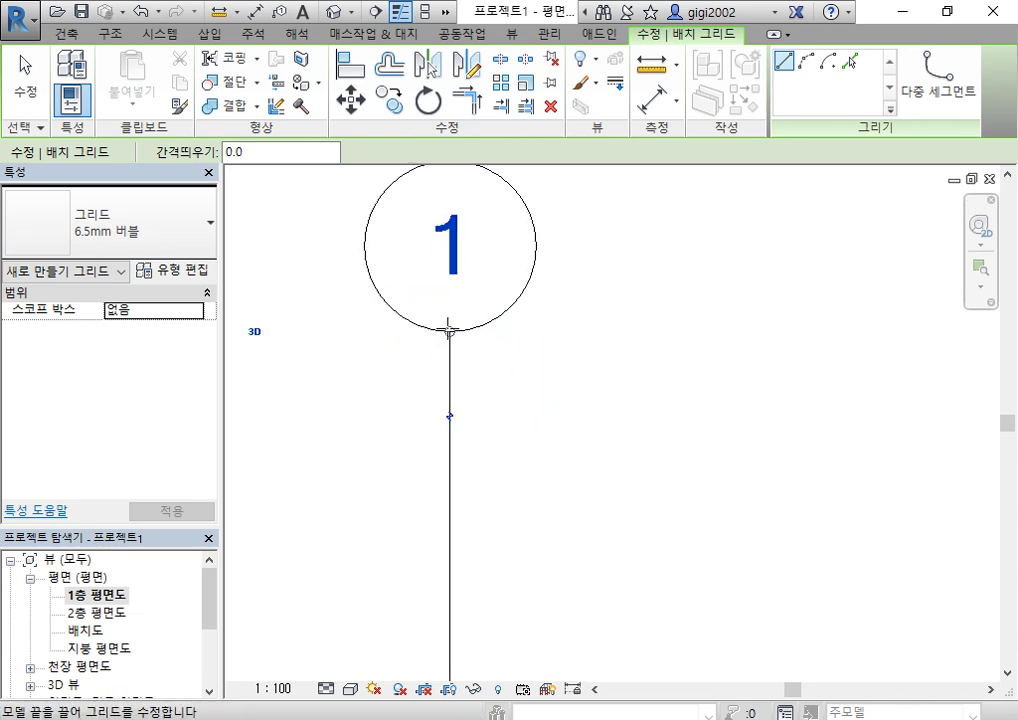
scroll(548, 388, "down", 2)
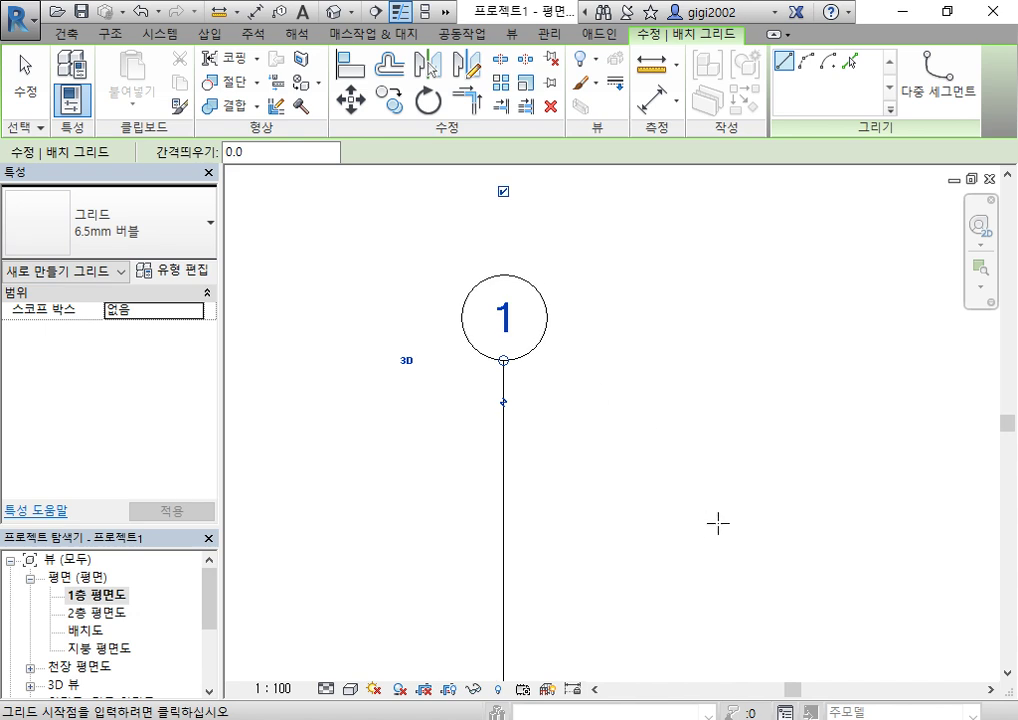
scroll(762, 552, "down", 2)
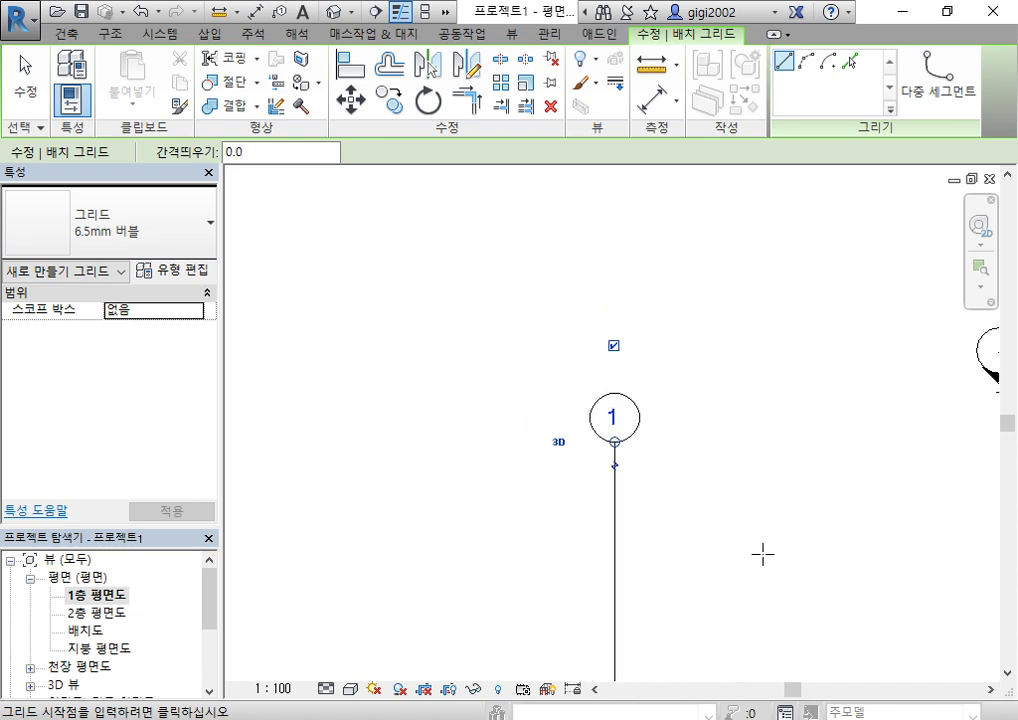
scroll(762, 553, "down", 3)
middle_click_drag(781, 577, 697, 377)
middle_click_drag(686, 534, 650, 428)
scroll(580, 530, "up", 2)
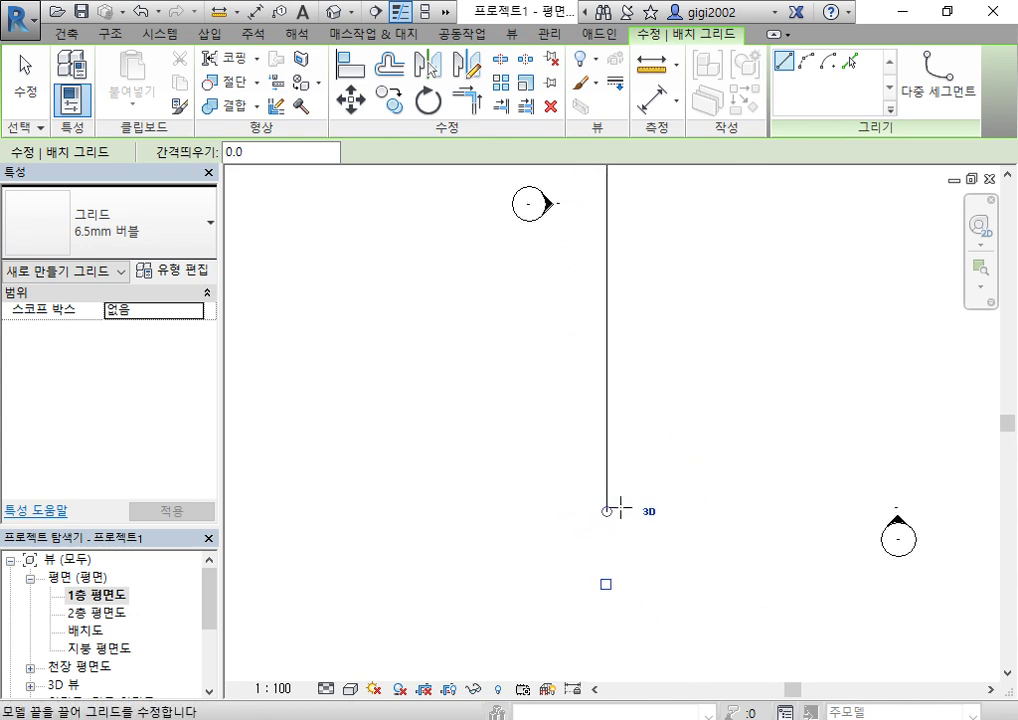
mouse_move(606, 512)
left_mouse_down()
mouse_move(604, 672)
mouse_move(613, 649)
mouse_move(604, 636)
mouse_move(605, 522)
left_mouse_up()
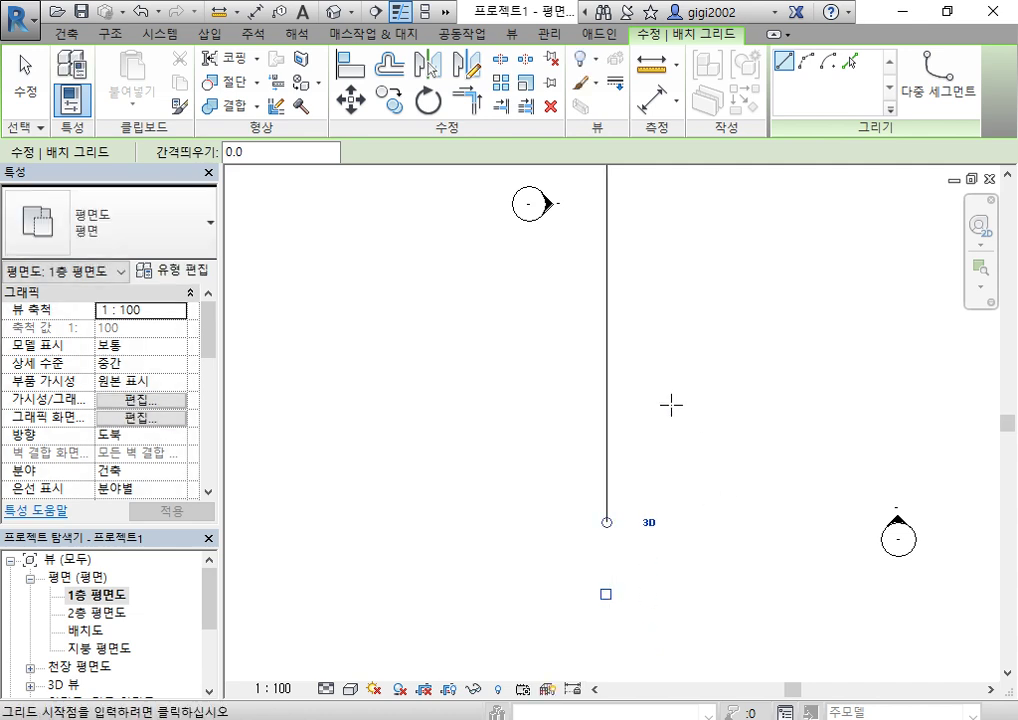
Add an elbow below the upper bubble of grid 1 and straighten the line again.
scroll(671, 405, "down", 3)
middle_click_drag(722, 422, 720, 531)
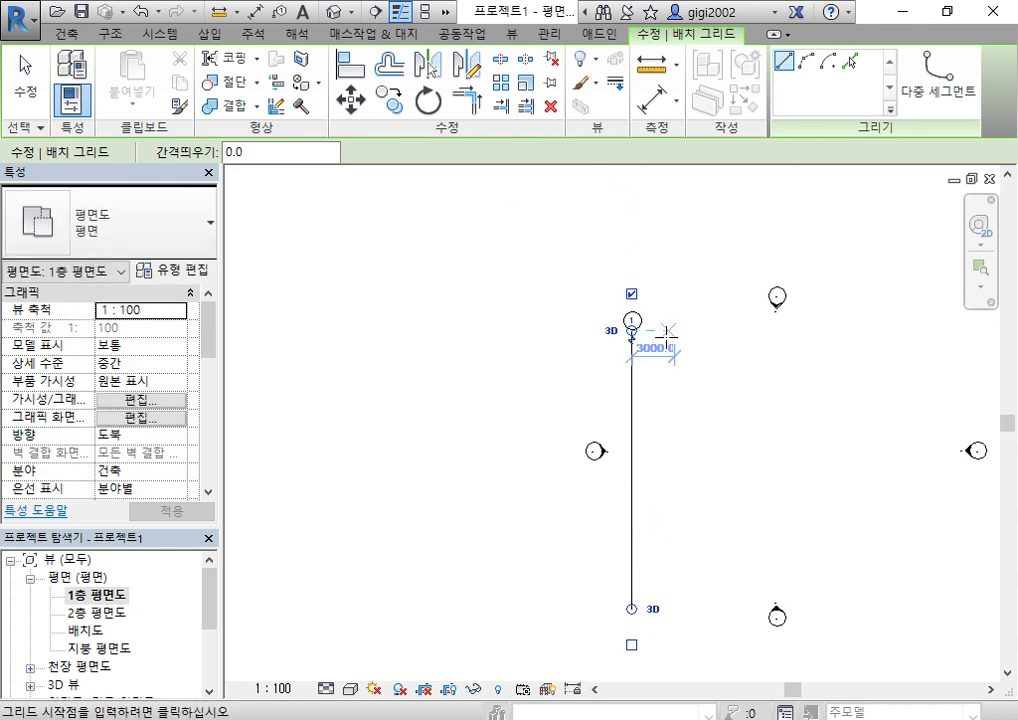
scroll(643, 340, "up", 5)
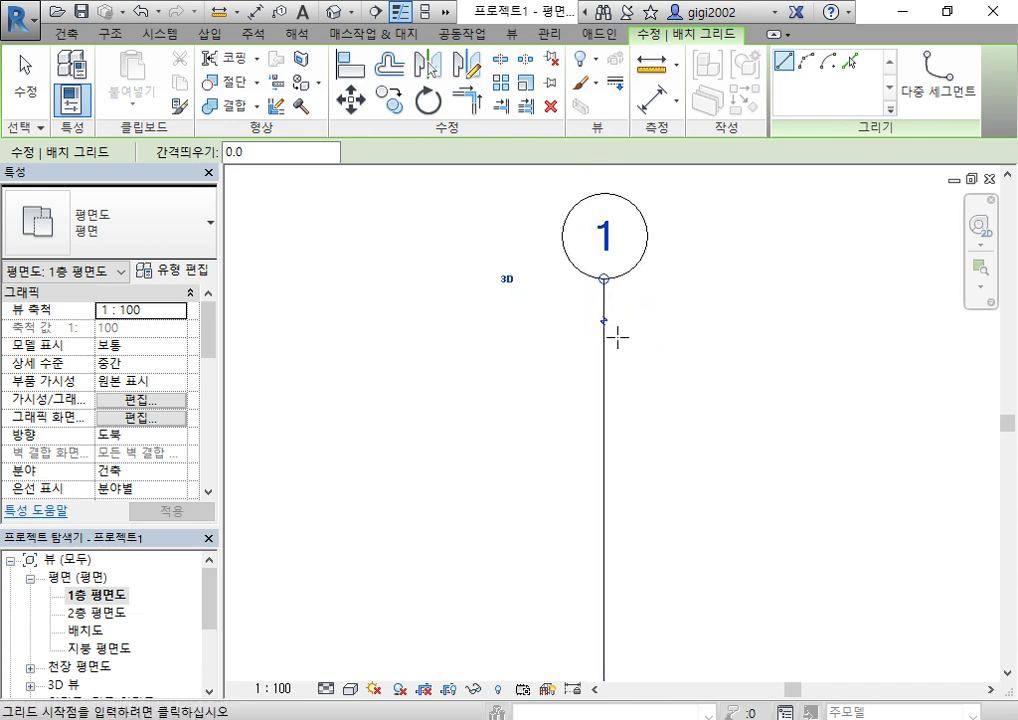
left_click(604, 320)
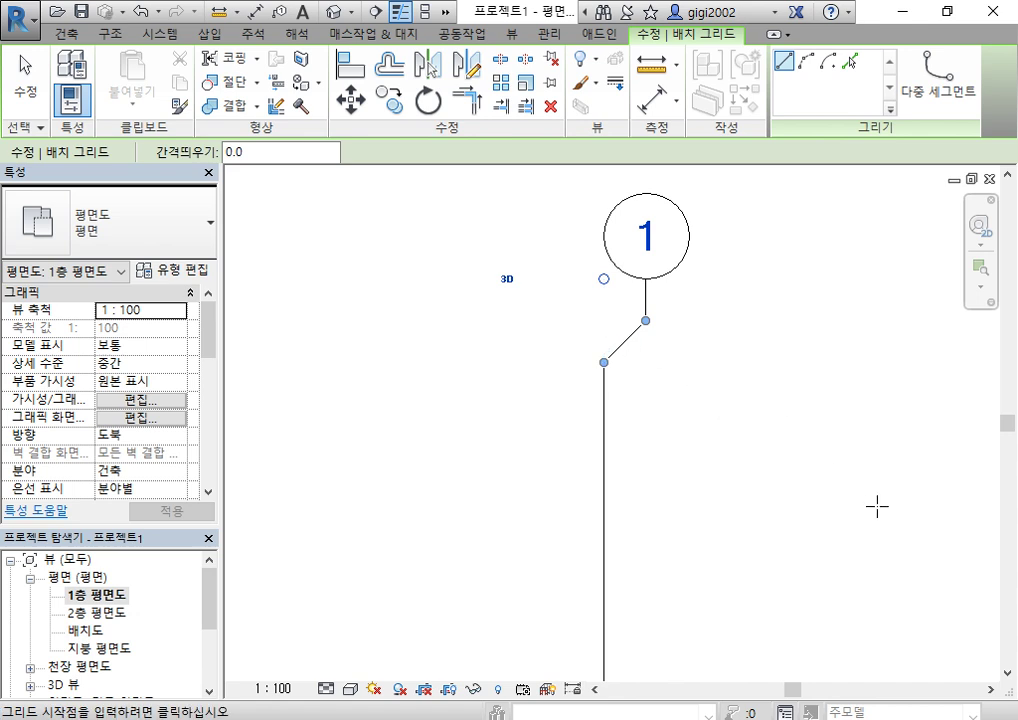
scroll(732, 368, "down", 3)
middle_click_drag(789, 420, 688, 382)
scroll(600, 320, "up", 3)
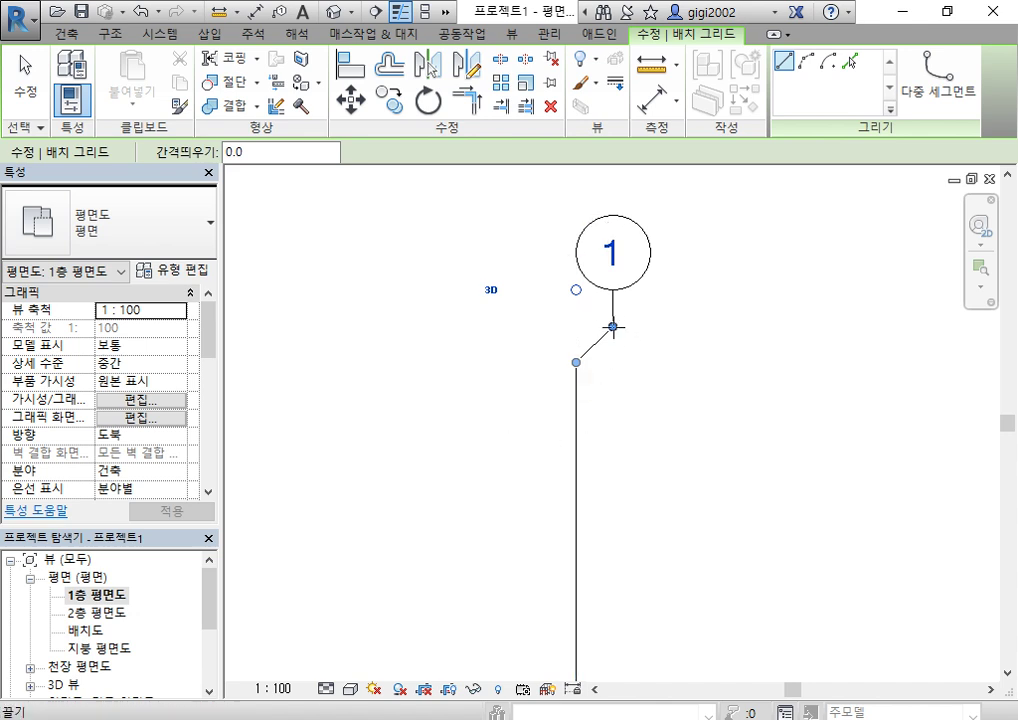
left_click_drag(612, 326, 577, 330)
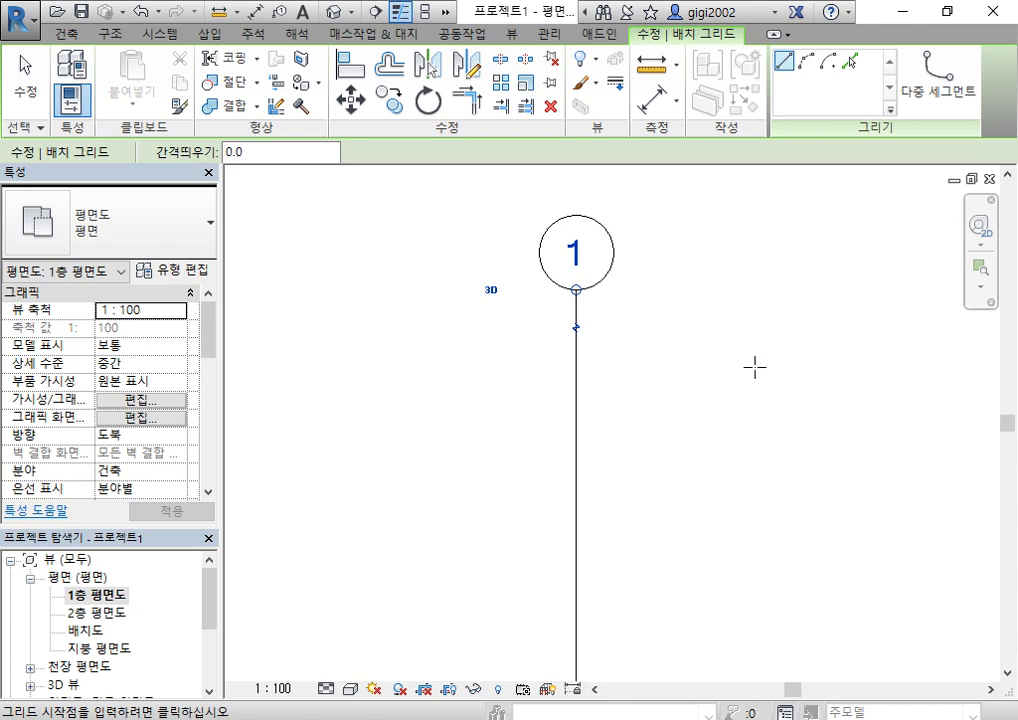
Draw a second vertical grid line 5000 to the right of grid 1, with both ends aligned to it.
scroll(755, 368, "down", 6)
middle_click_drag(961, 397, 843, 415)
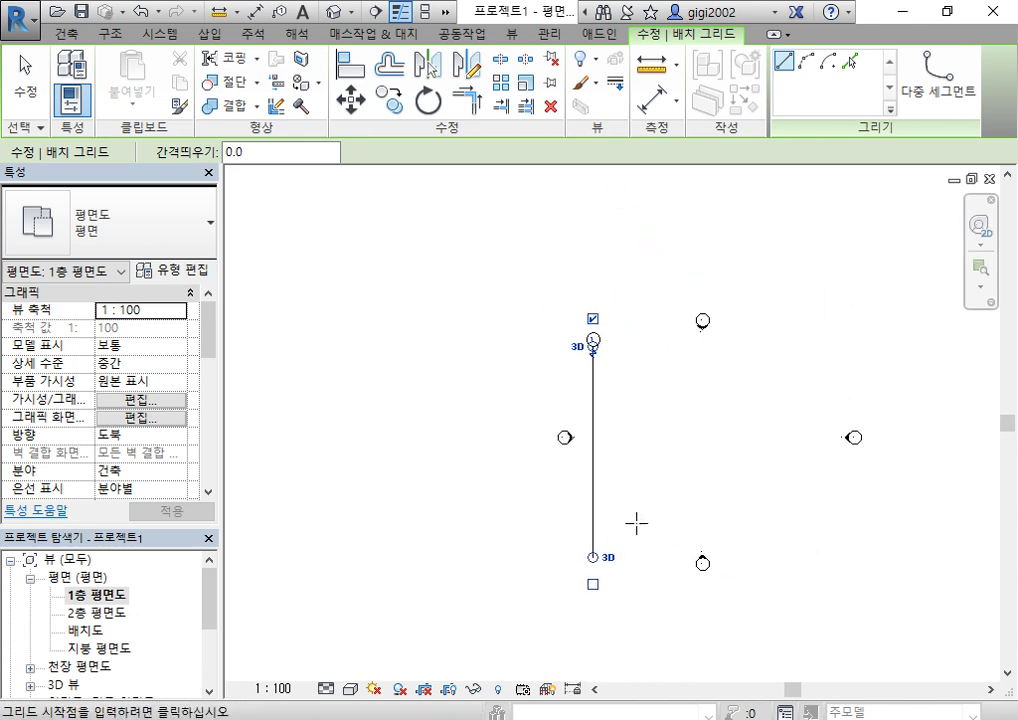
scroll(636, 525, "up", 3)
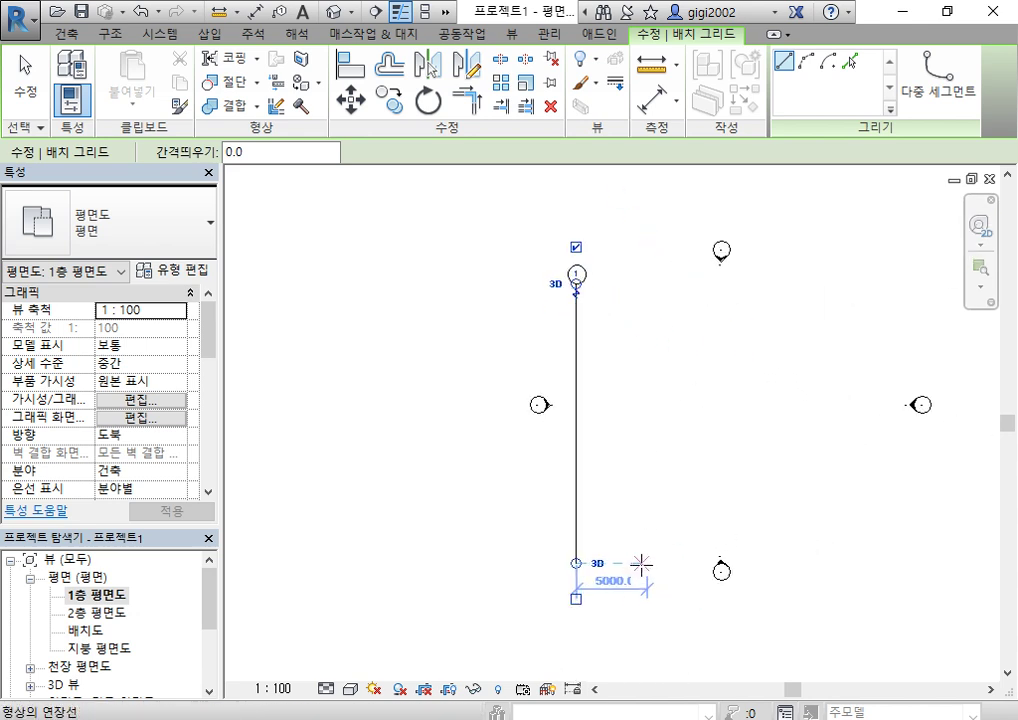
left_click(641, 565)
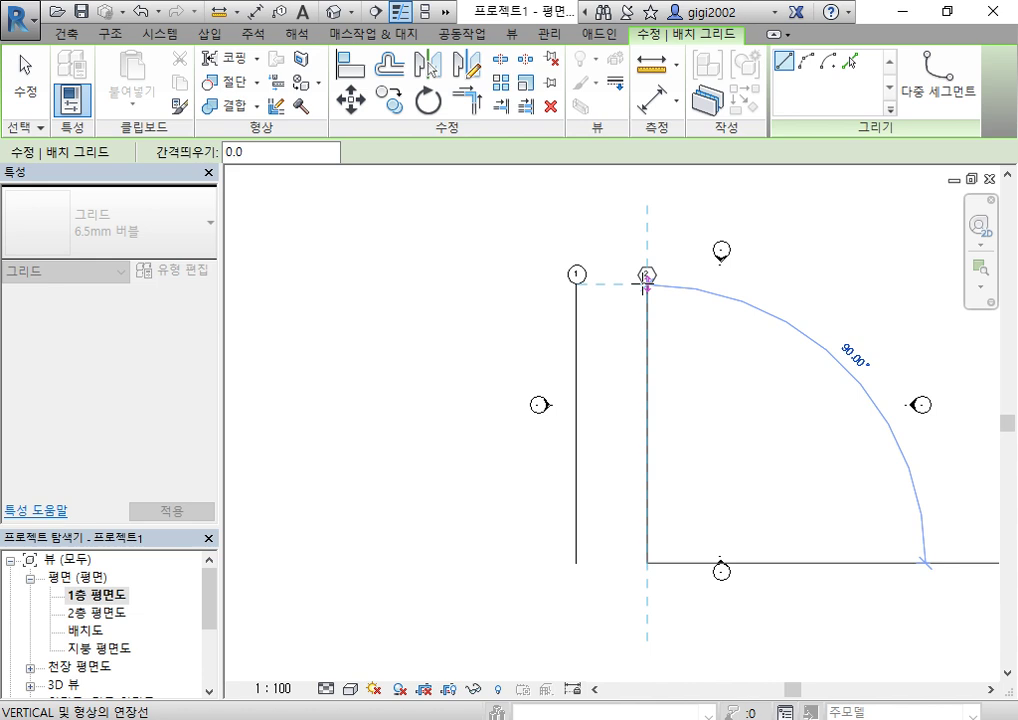
scroll(603, 296, "up", 3)
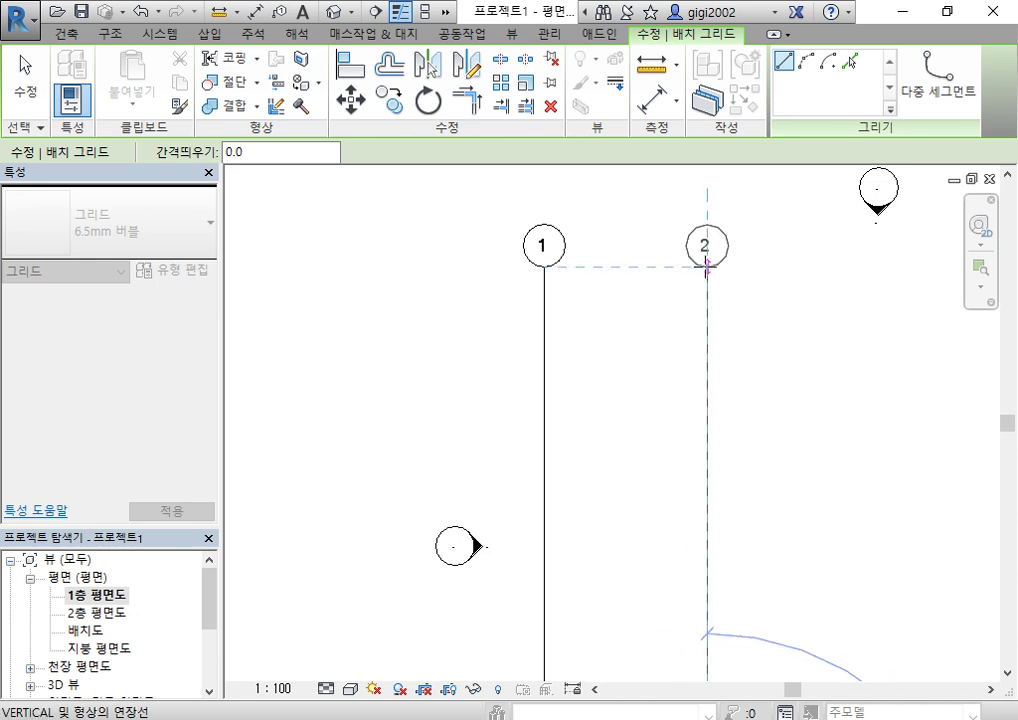
left_click(707, 267)
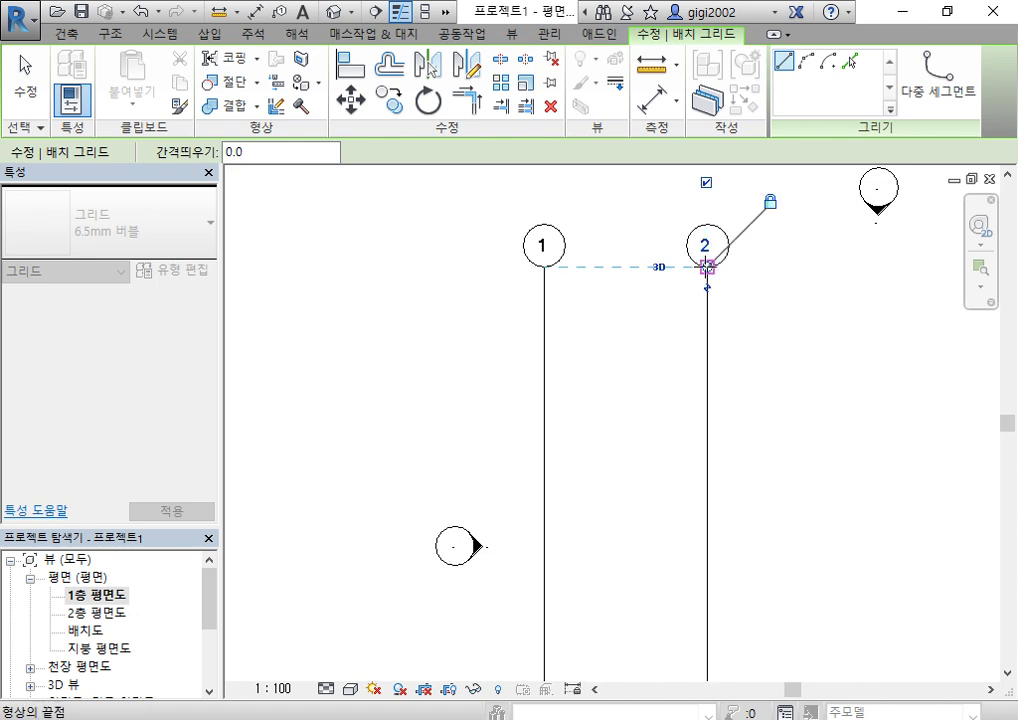
Examine the spacing dimension and the alignment locks at the lower and upper ends of grid 2.
scroll(714, 268, "down", 4)
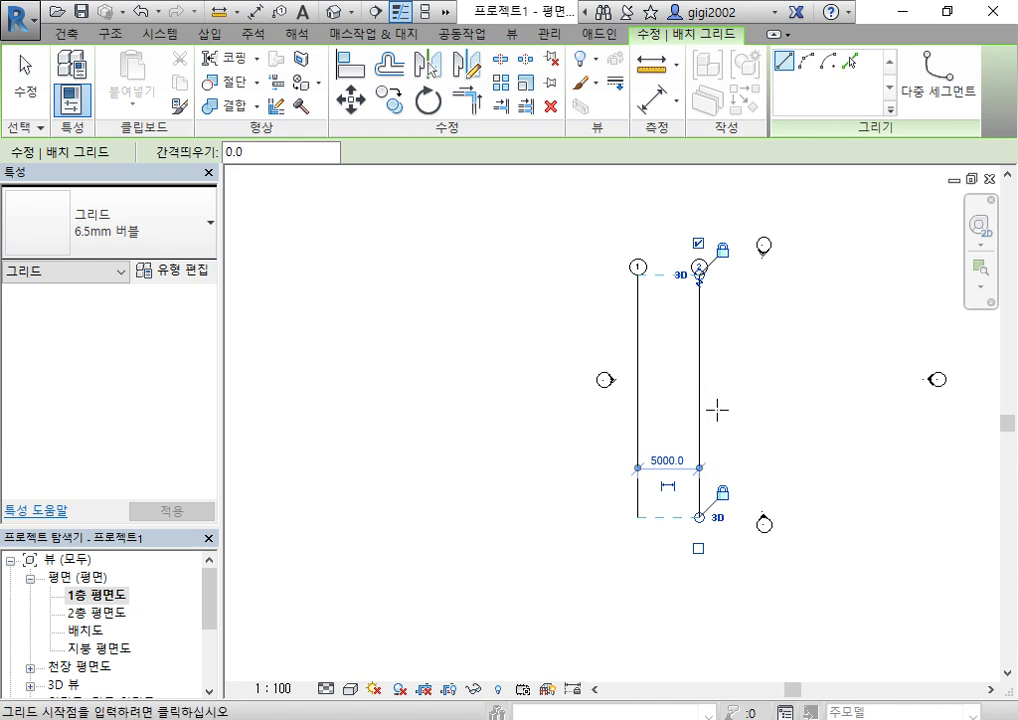
scroll(677, 471, "up", 2)
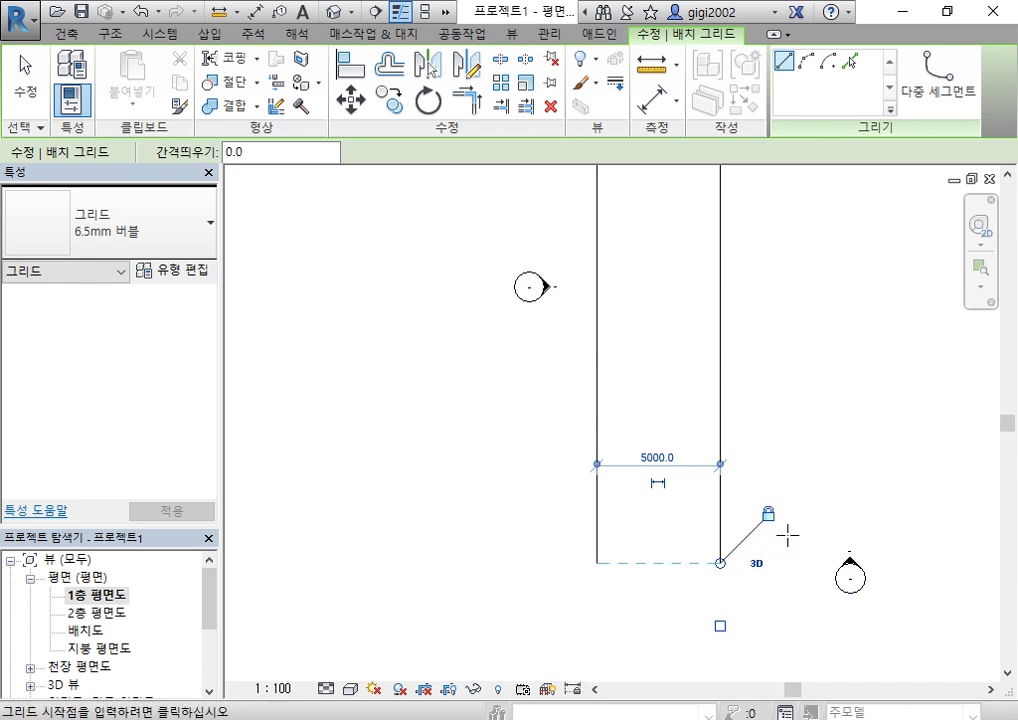
scroll(775, 528, "up", 2)
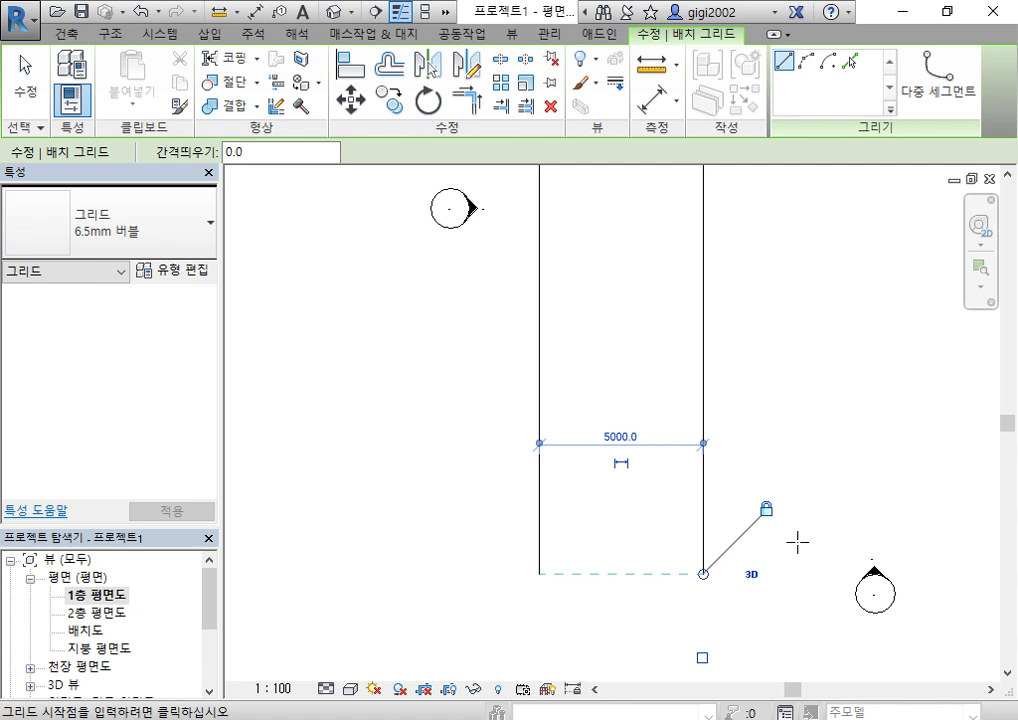
scroll(796, 508, "down", 2)
middle_click_drag(798, 187, 766, 429)
scroll(759, 384, "up", 3)
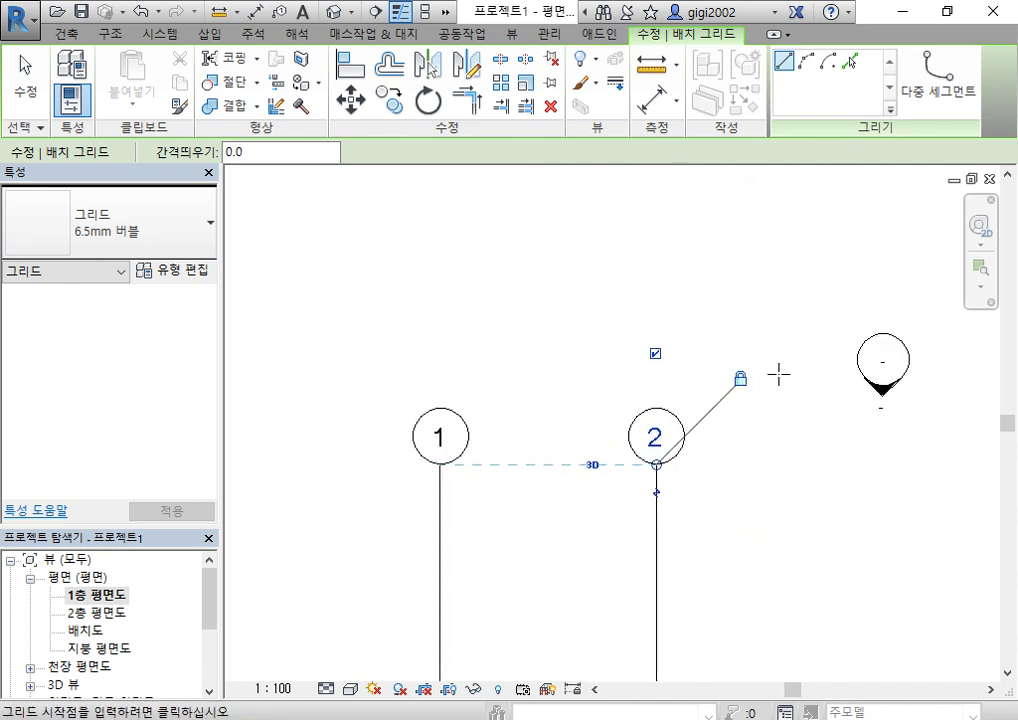
scroll(770, 422, "down", 5)
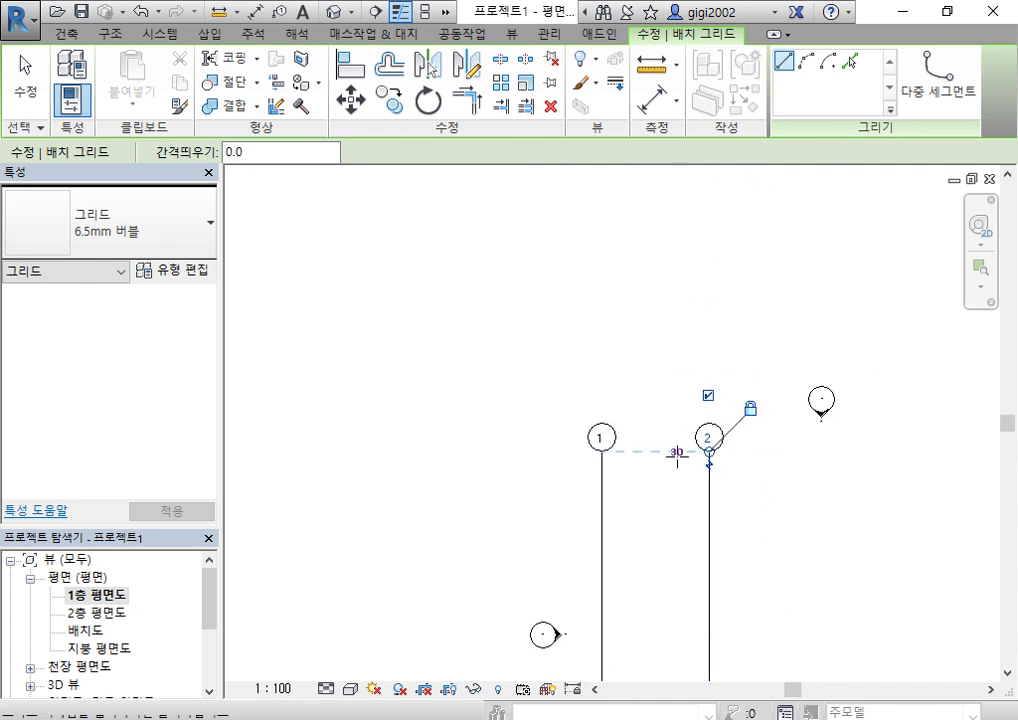
Move the aligned upper ends of grids 1 and 2 upward together by grid 2's locked end.
scroll(677, 460, "up", 4)
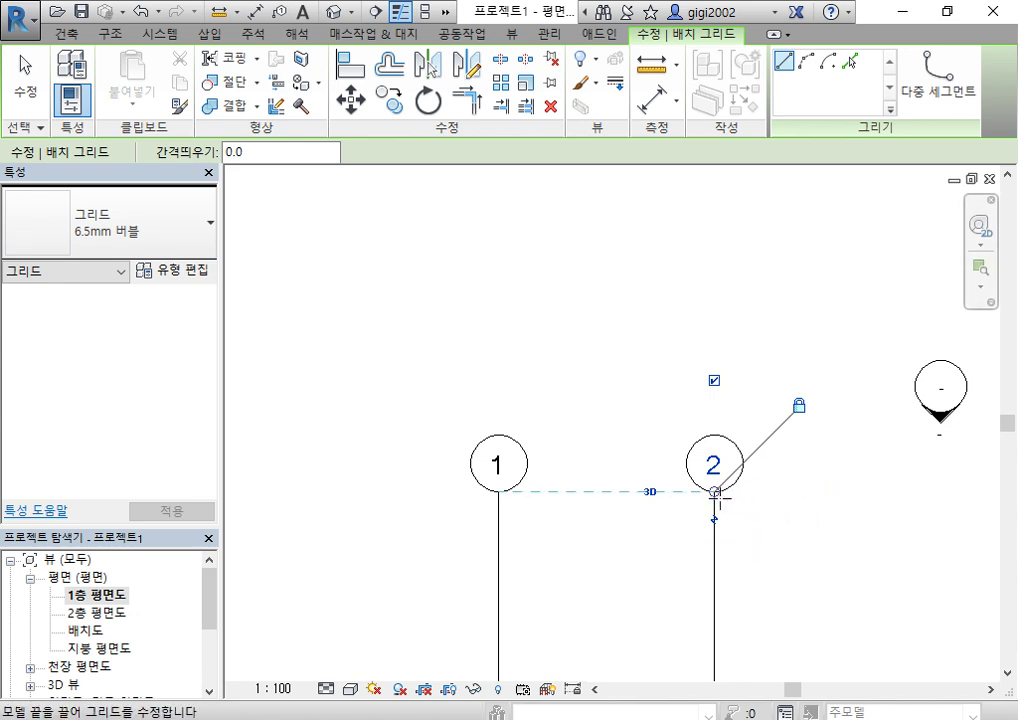
scroll(716, 495, "up", 1)
left_click_drag(713, 490, 713, 363)
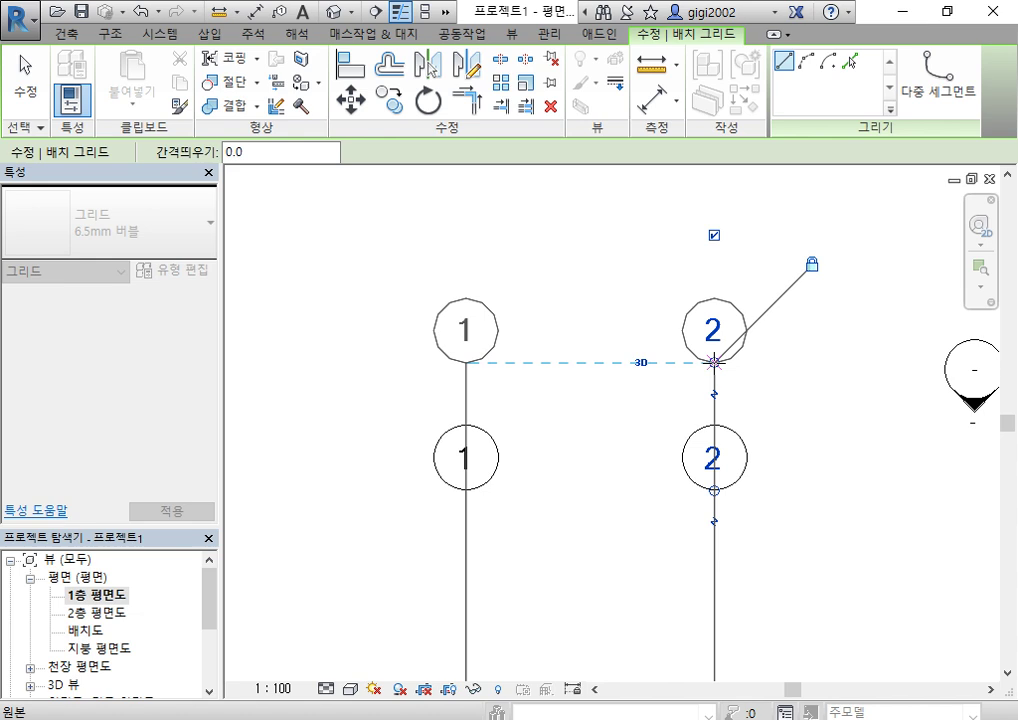
left_click_drag(713, 363, 725, 399)
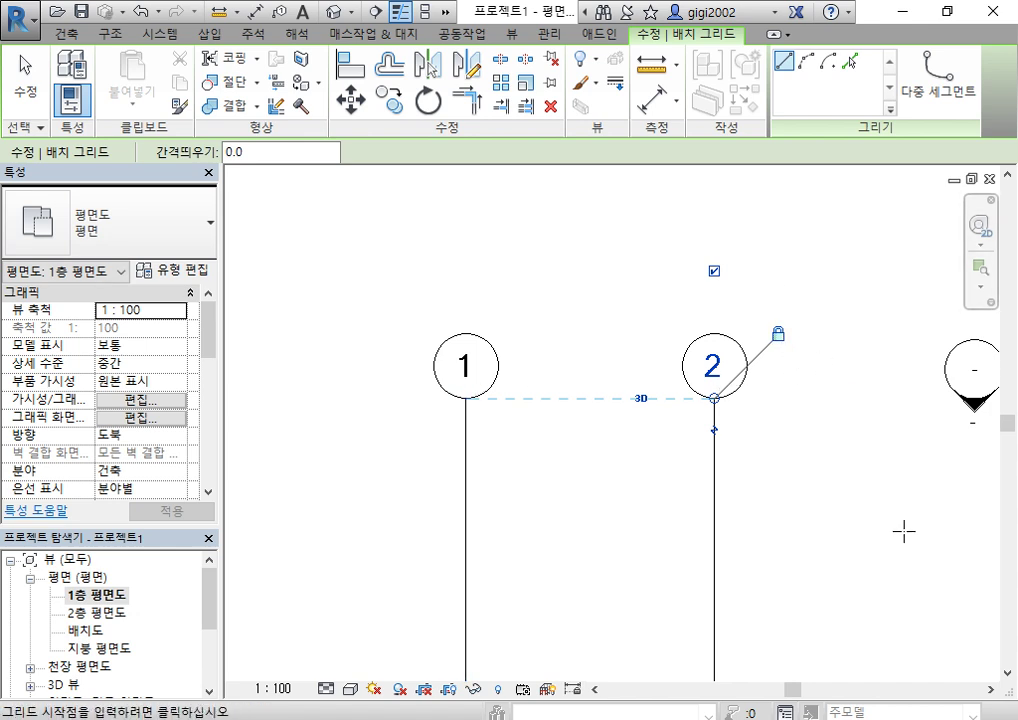
Unlock grid 2's upper end, extend it alone above grid 1 and bring it back into alignment with grid 1.
middle_click_drag(761, 430, 778, 545)
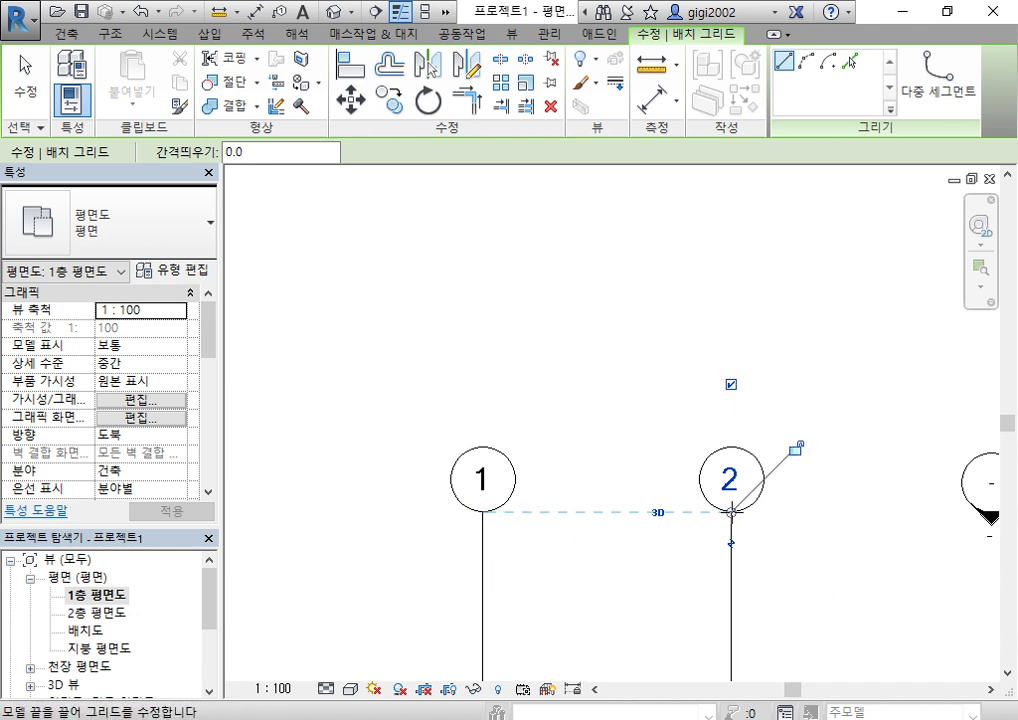
left_click_drag(731, 520, 731, 343)
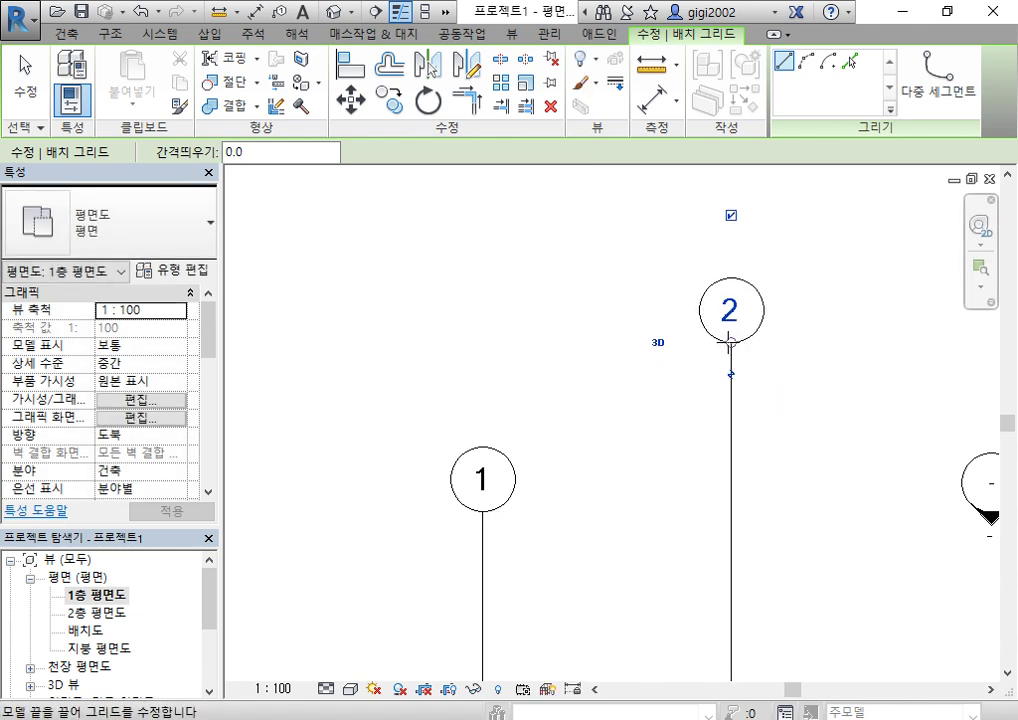
left_click_drag(731, 343, 727, 513)
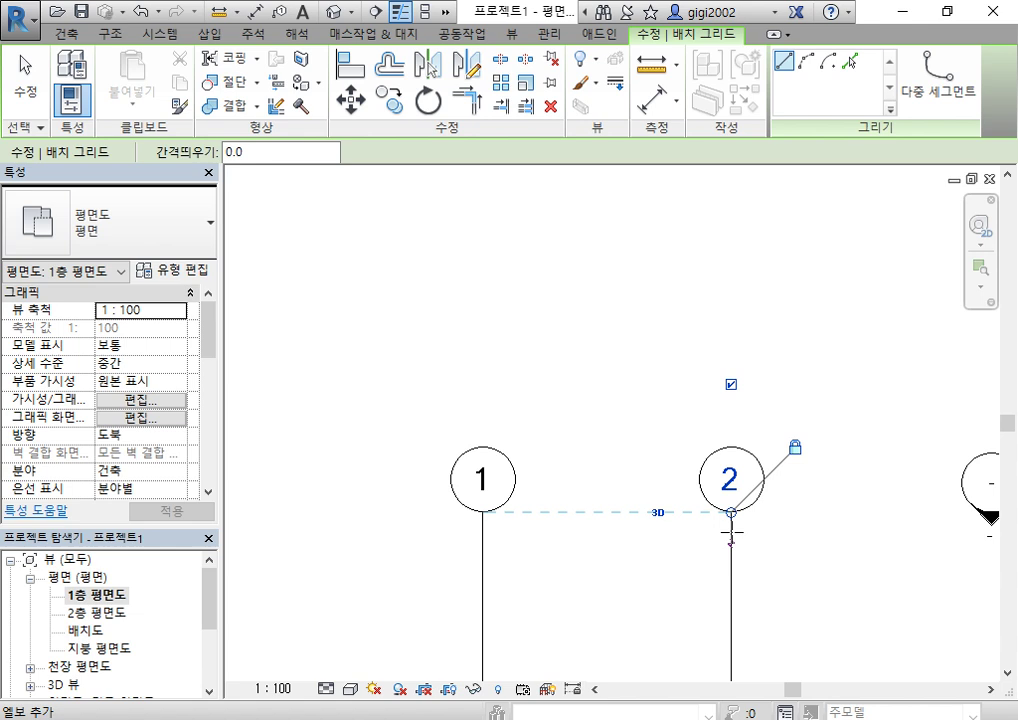
Set the spacing between grids 1 and 2 to 6000.
scroll(761, 541, "down", 2)
scroll(805, 439, "down", 1)
middle_click_drag(805, 439, 790, 522)
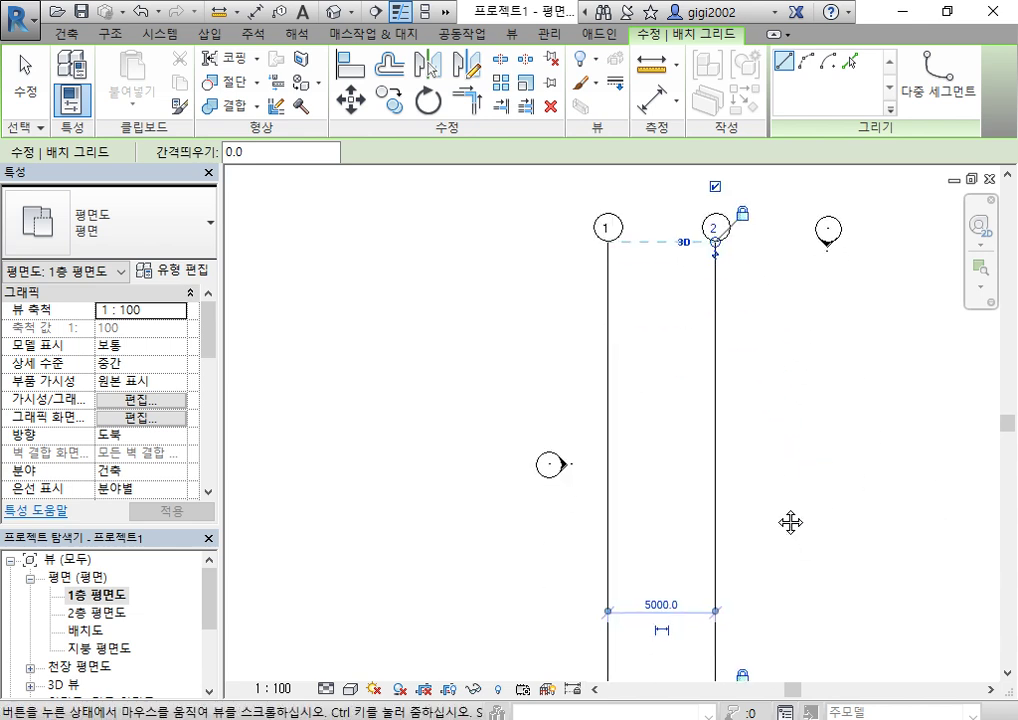
scroll(810, 550, "up", 1)
scroll(700, 590, "up", 2)
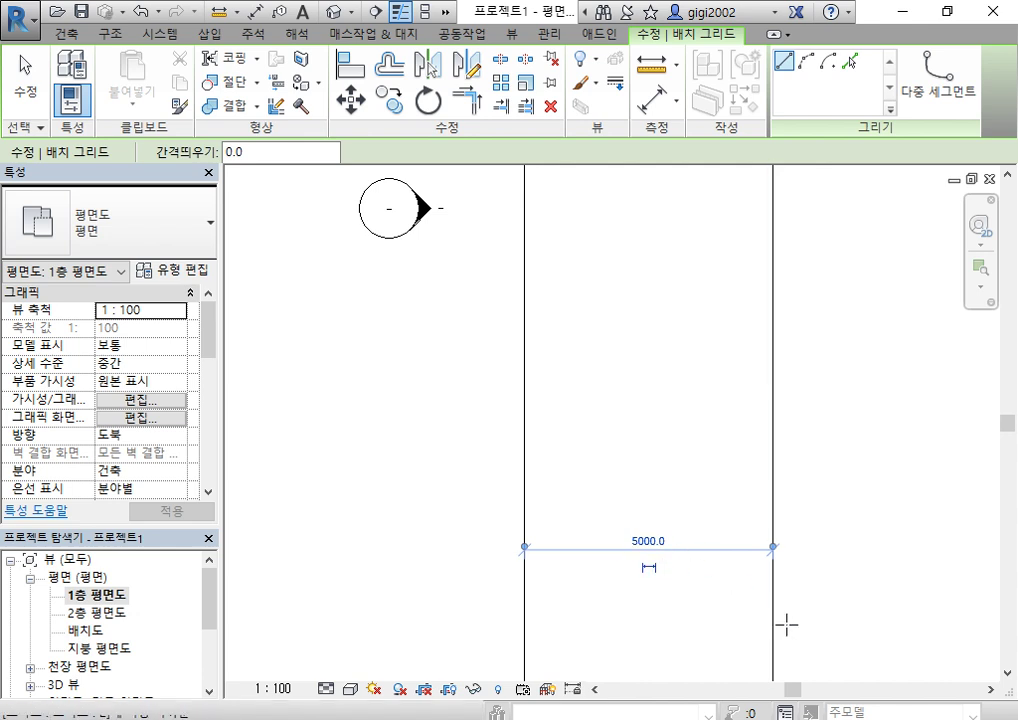
middle_click_drag(903, 554, 768, 418)
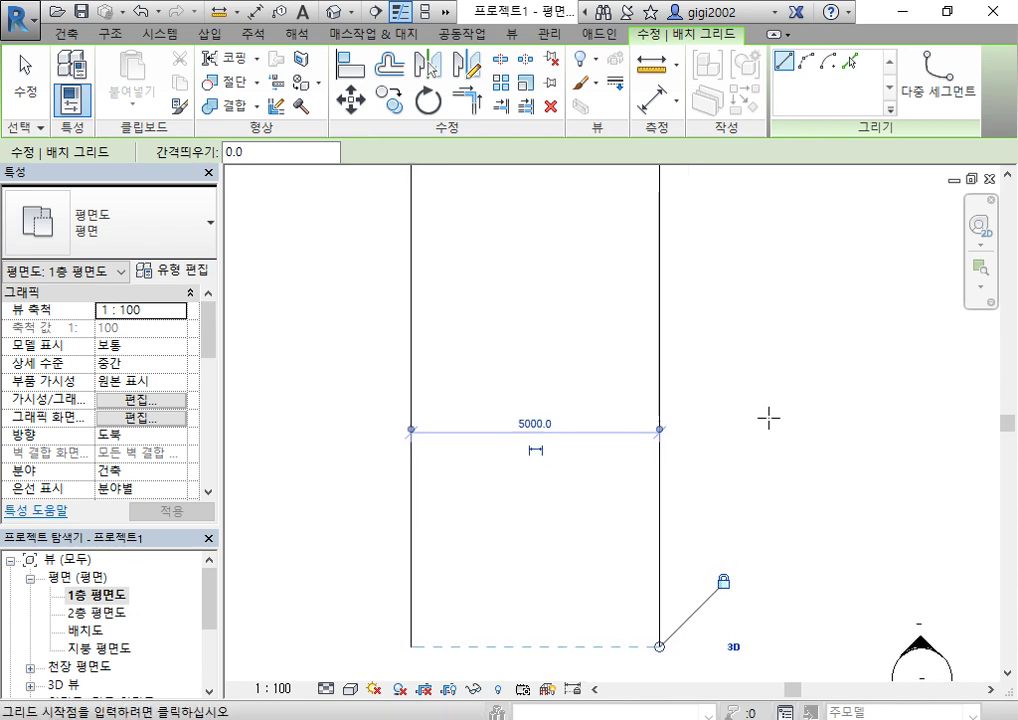
left_click(534, 424)
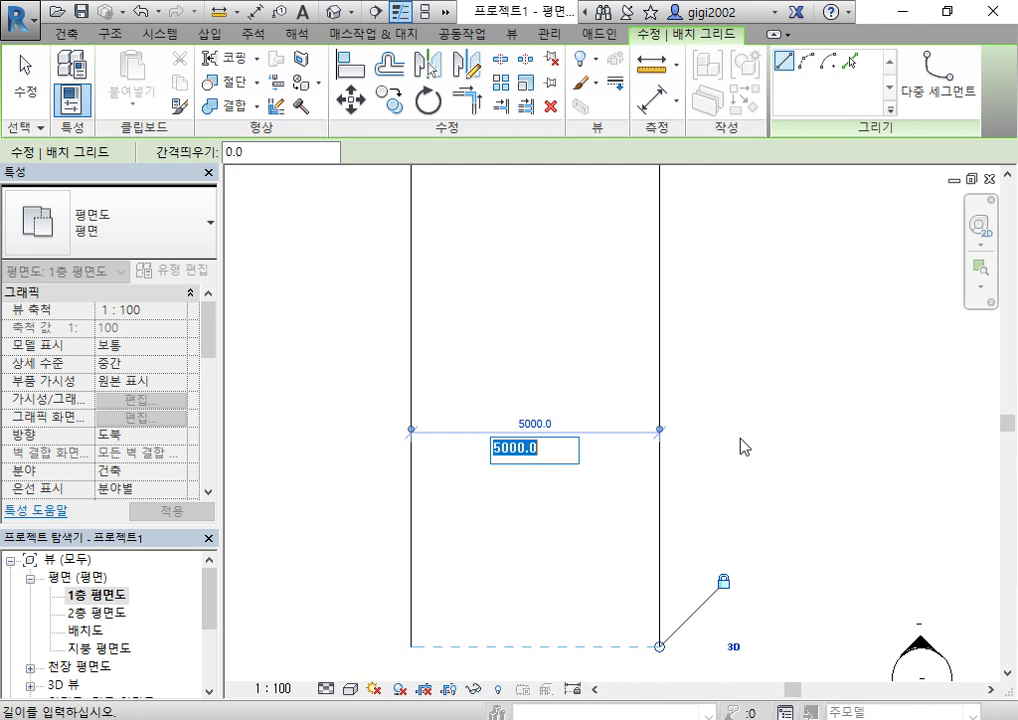
type("6")
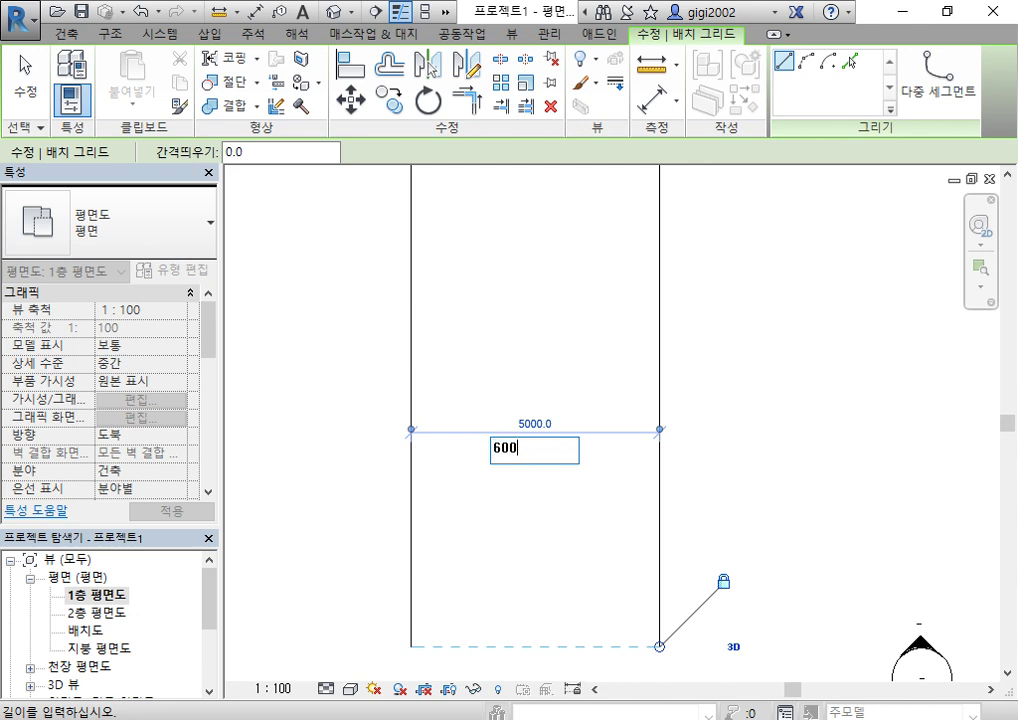
key("Return")
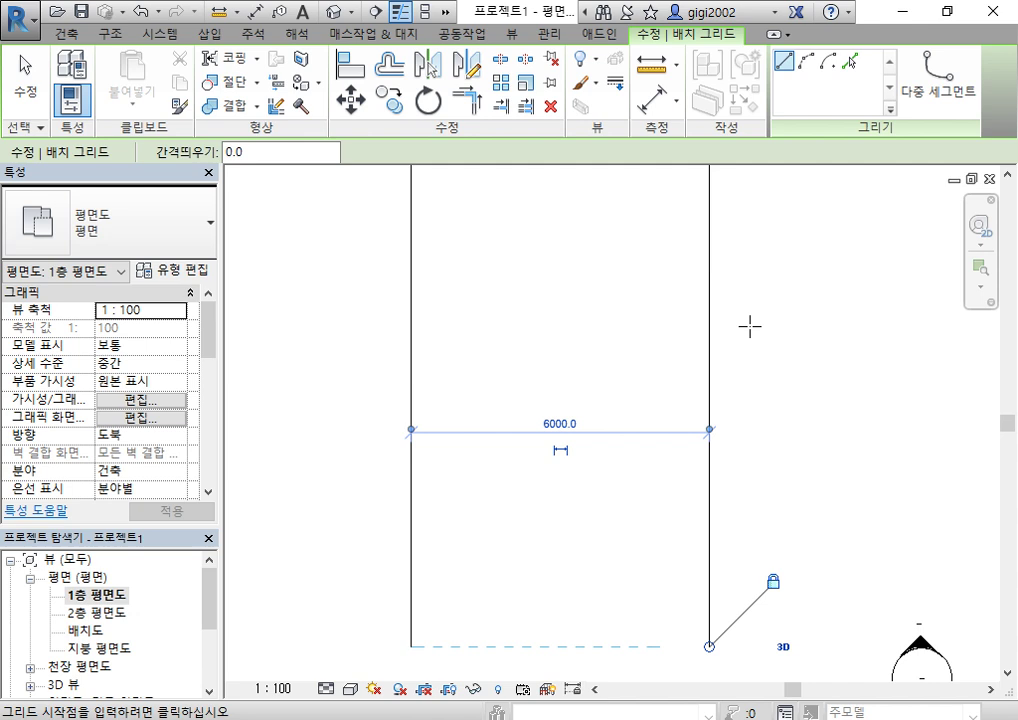
Set the spacing between grids 1 and 2 to 5000 and end the grid command.
scroll(722, 329, "down", 3)
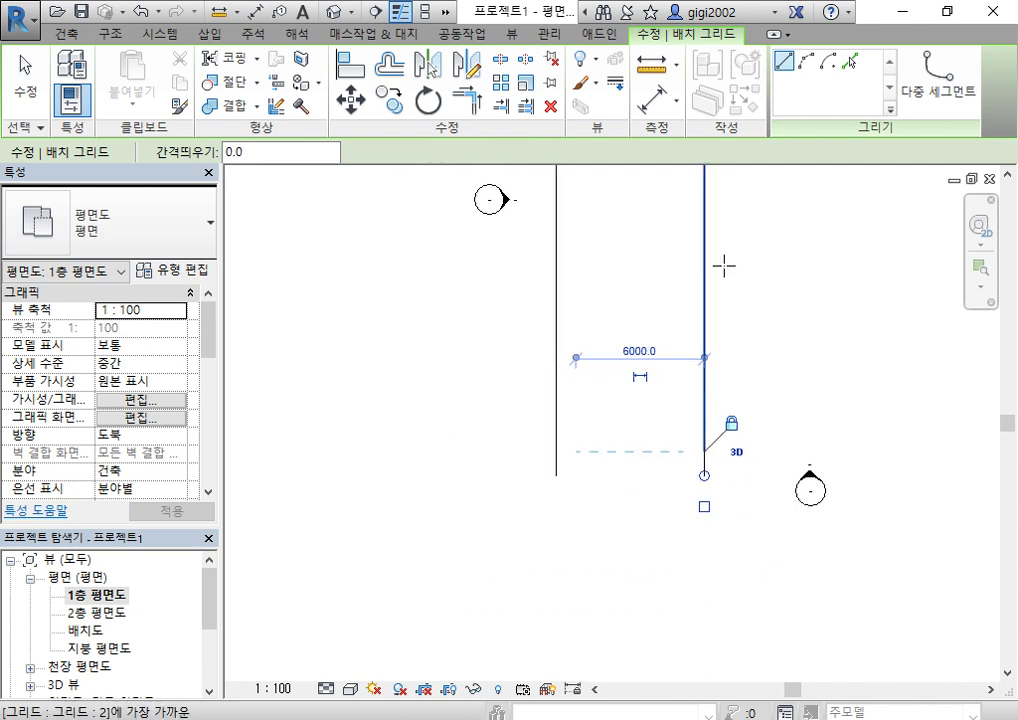
middle_click_drag(736, 320, 732, 530)
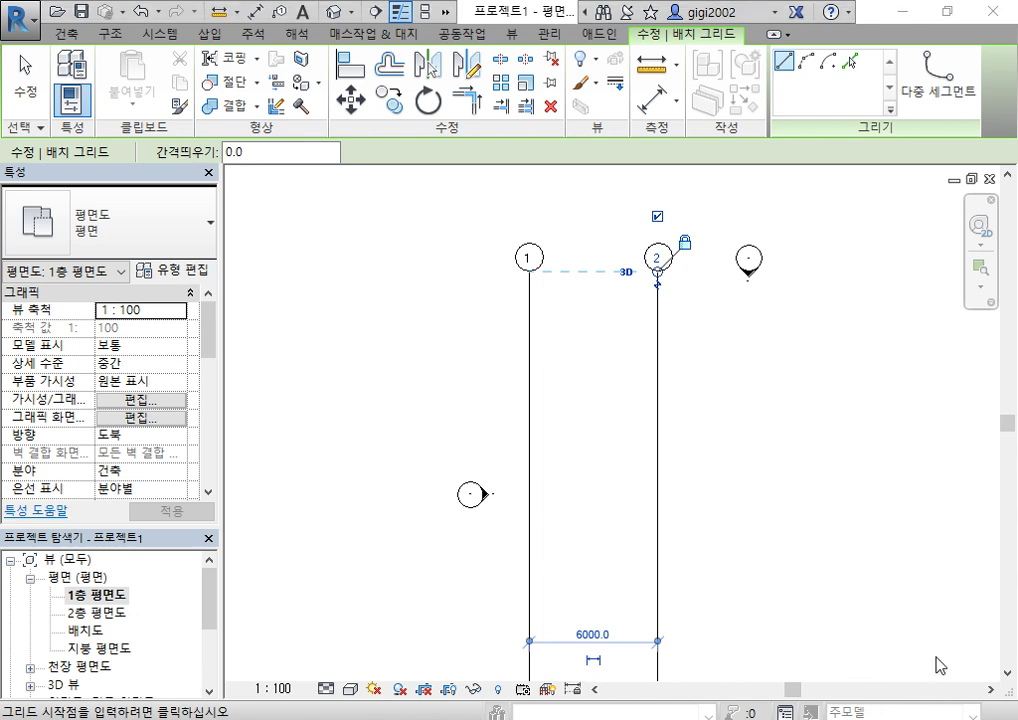
middle_click_drag(791, 532, 789, 357)
scroll(620, 450, "up", 2)
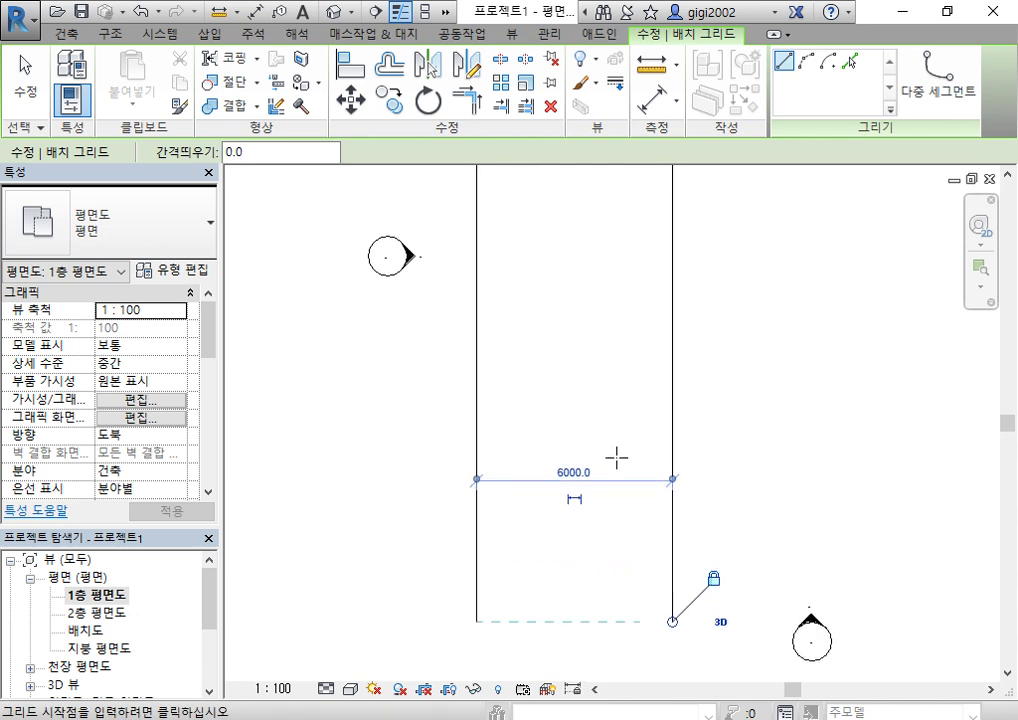
left_click(570, 472)
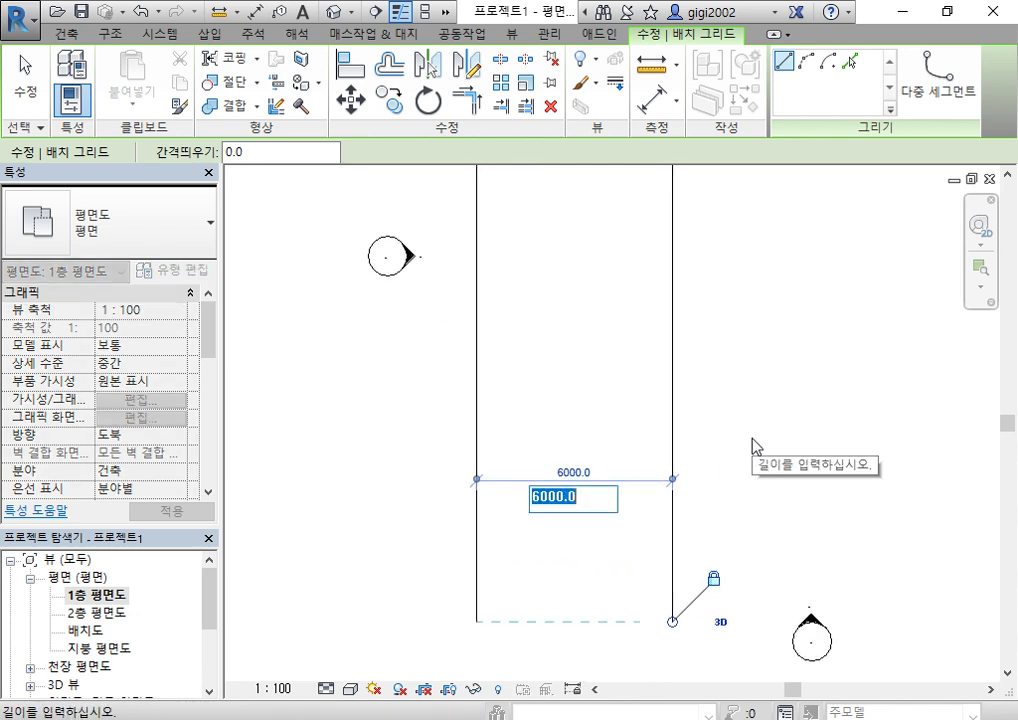
type("5000")
key("Return")
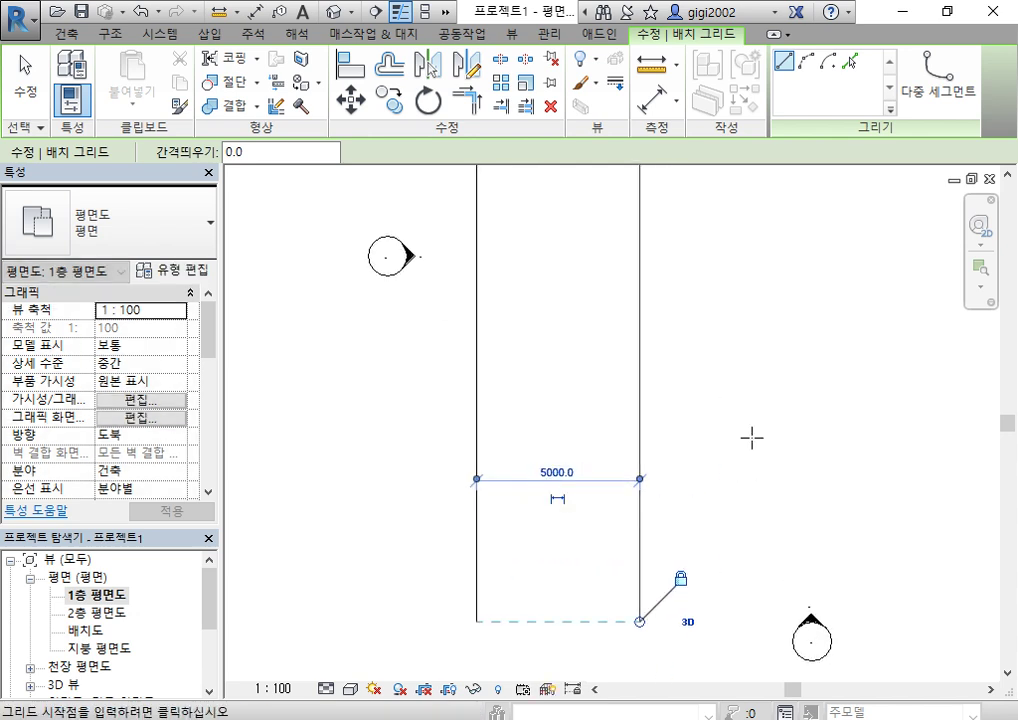
scroll(810, 365, "down", 2)
middle_click_drag(810, 365, 845, 470)
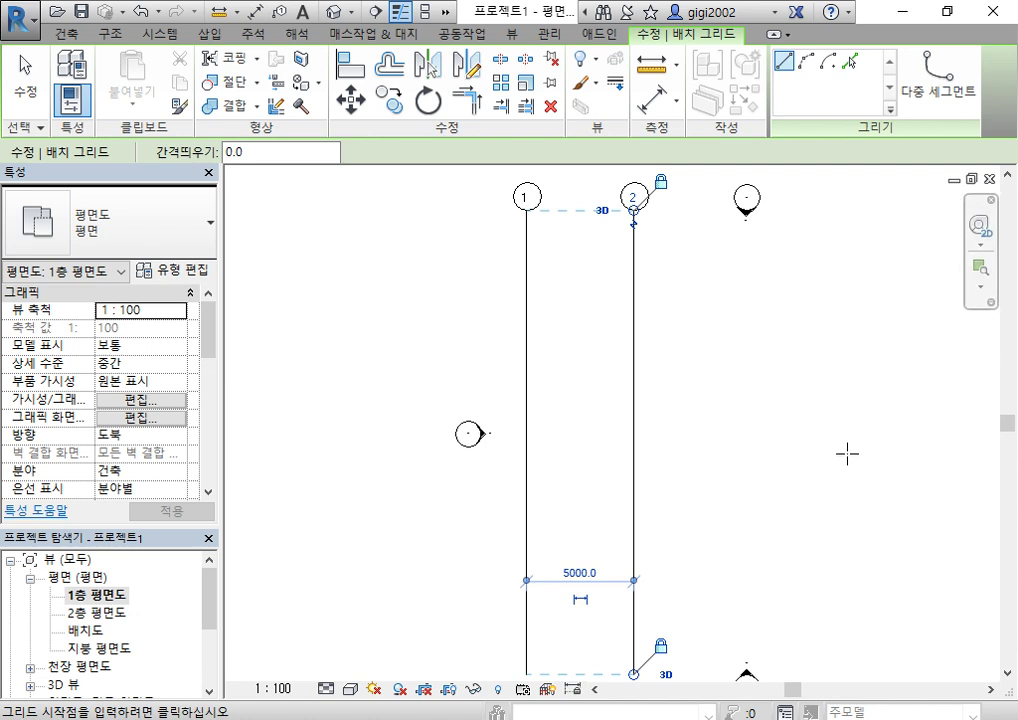
key("Escape")
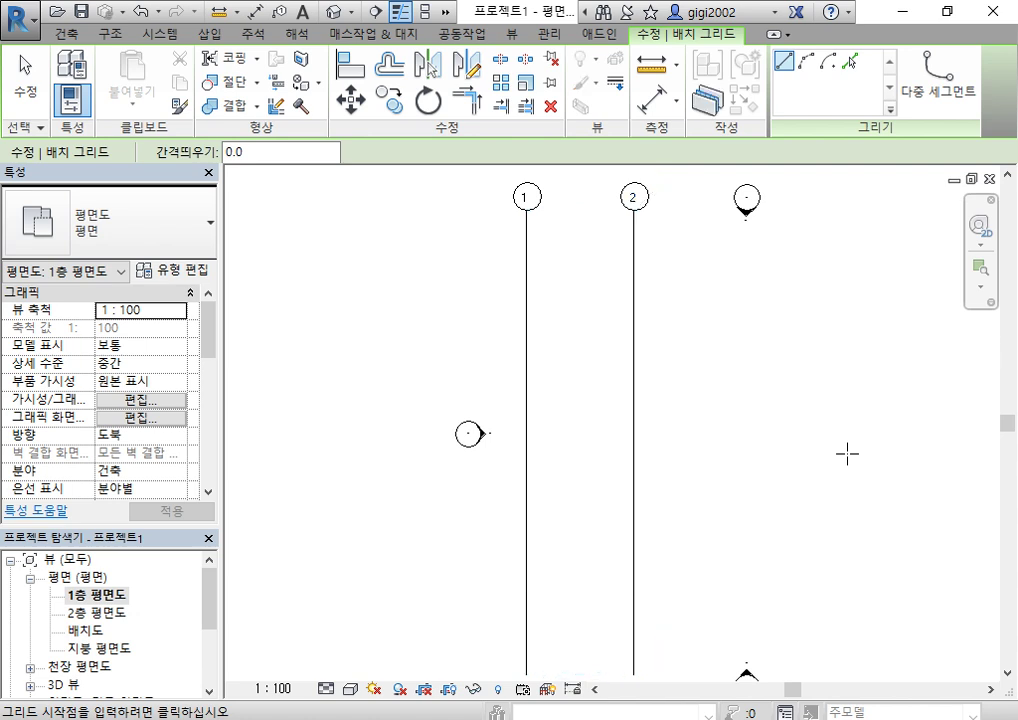
key("Escape")
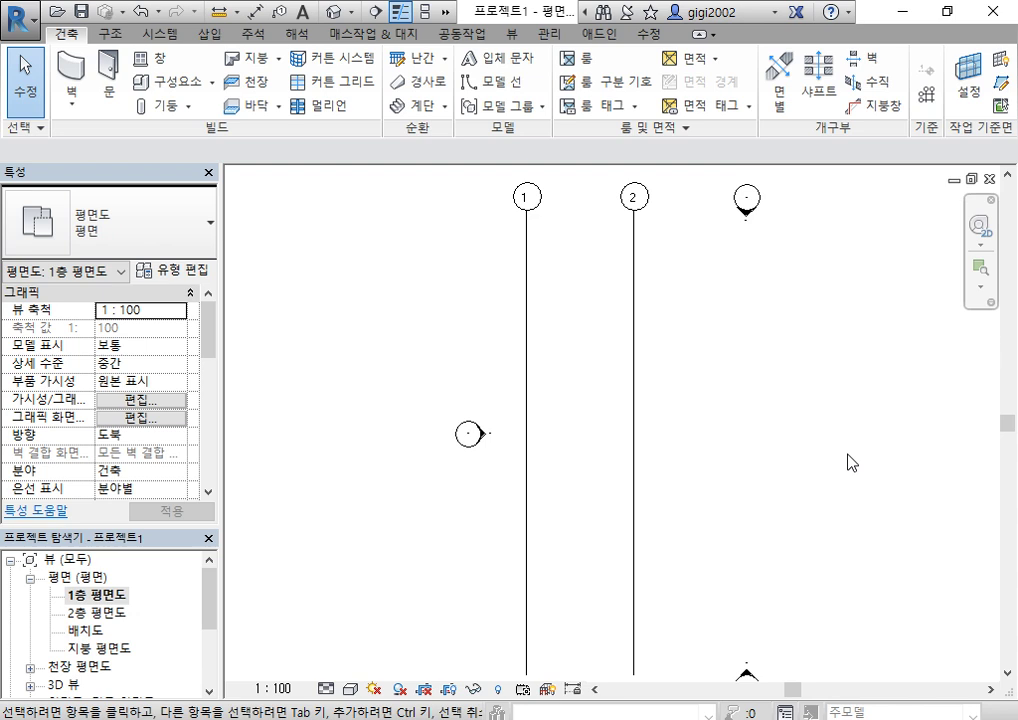
Draw a shorter third vertical grid line about 6200 to the right of grid 2, without aligning its ends.
left_click(927, 94)
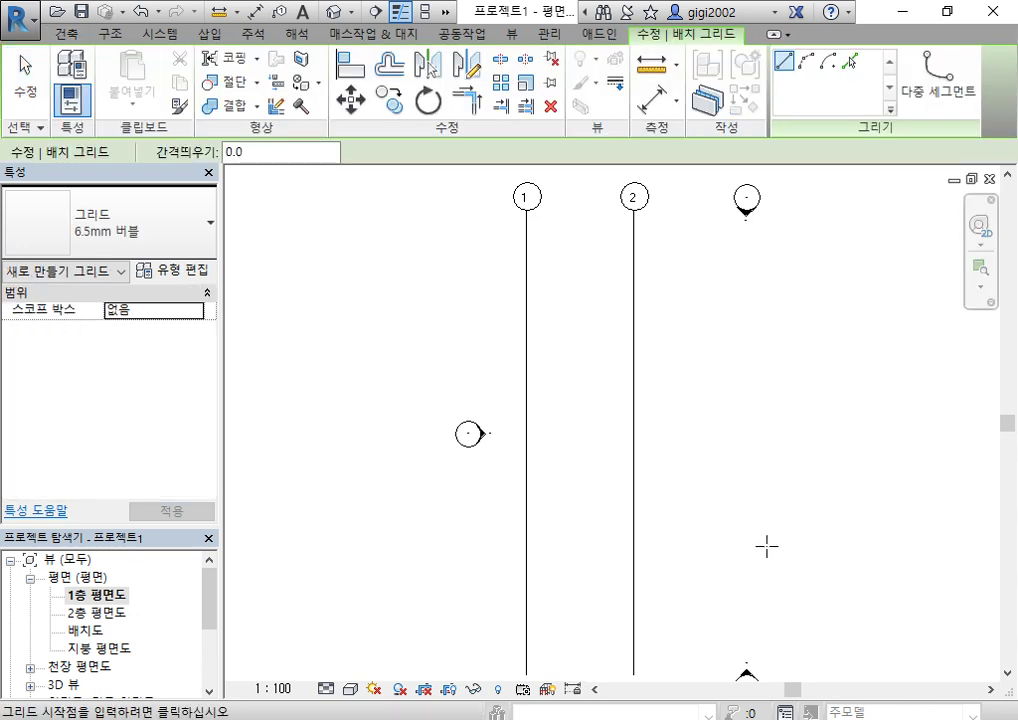
left_click(745, 614)
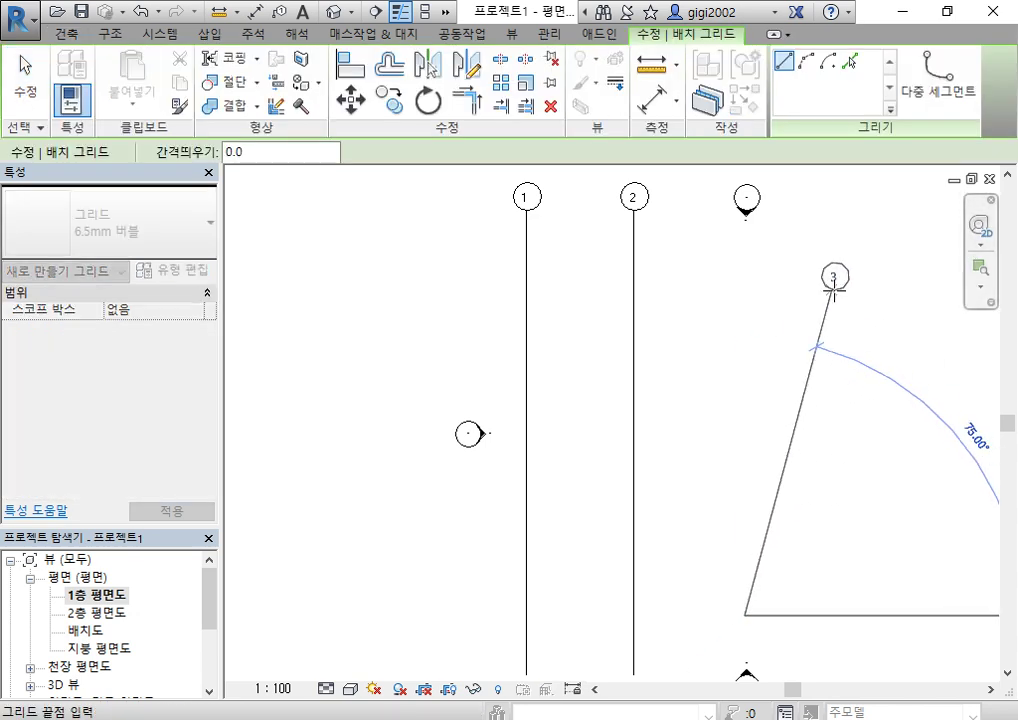
key("Escape")
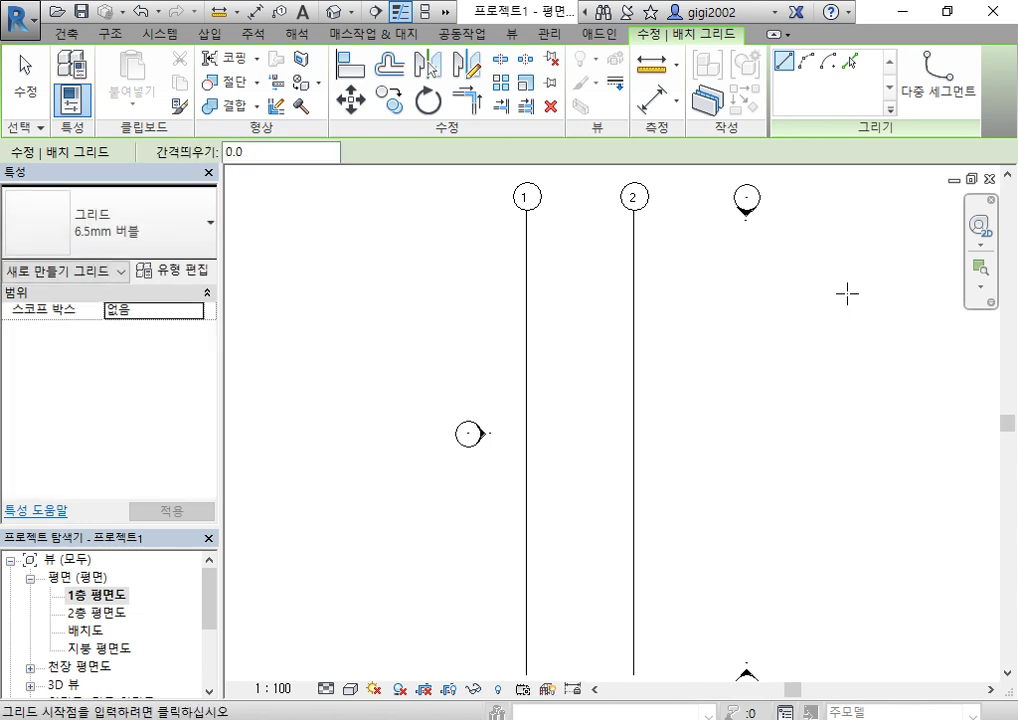
left_click(767, 611)
left_click(768, 302)
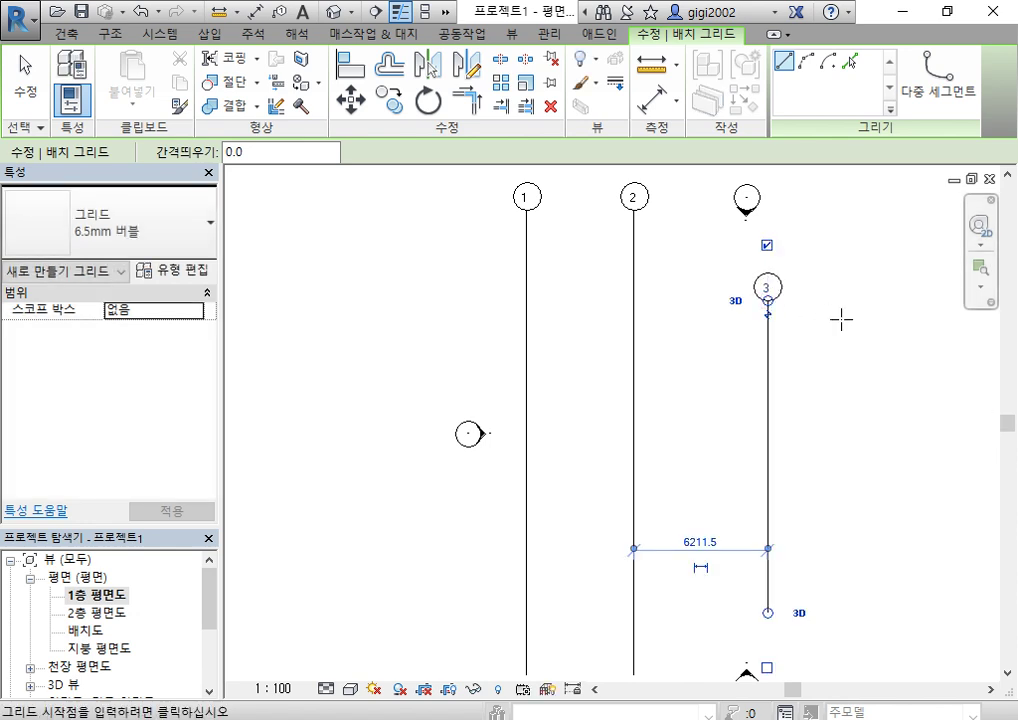
left_click(821, 527)
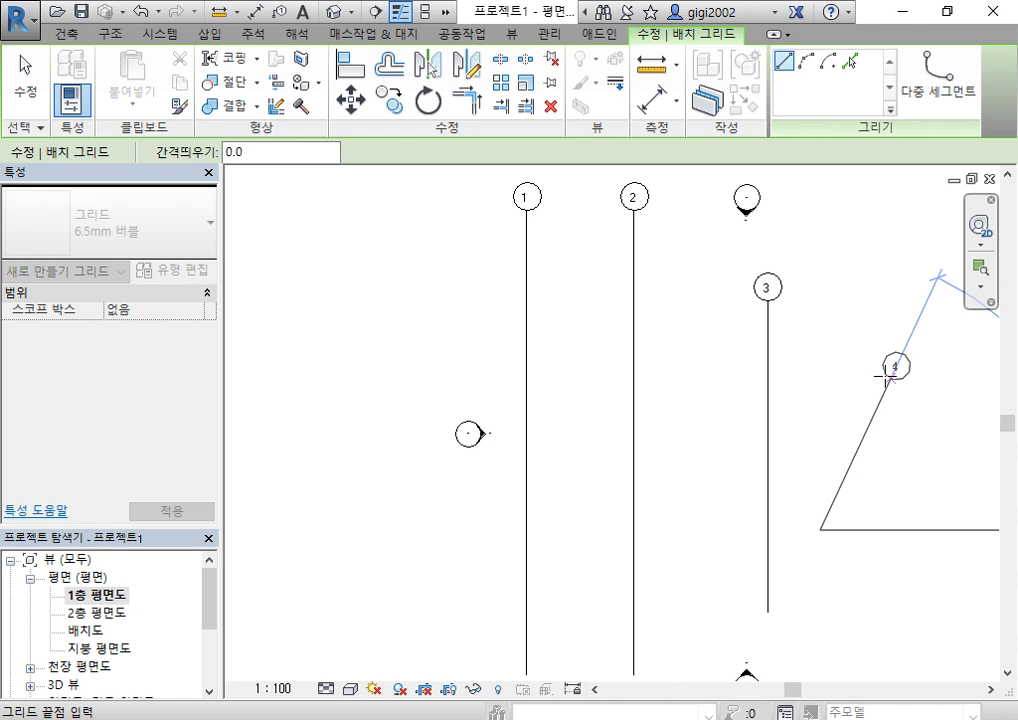
key("Escape")
key("Escape")
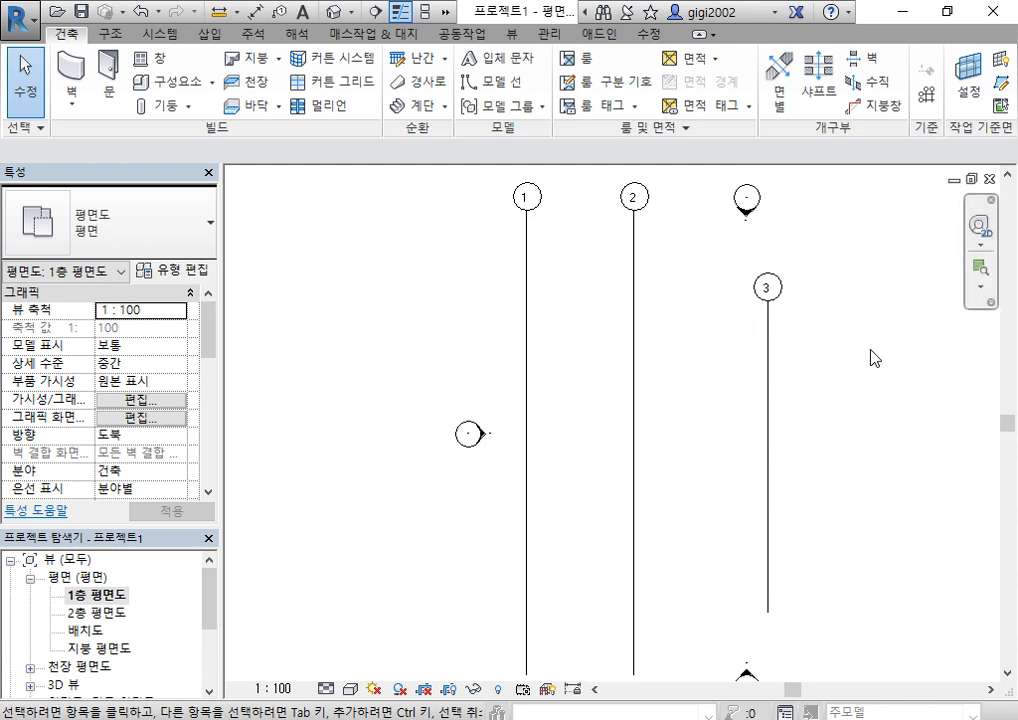
Rename grid 3 as 7 in its bubble.
scroll(872, 357, "down", 2)
middle_click_drag(882, 348, 857, 393)
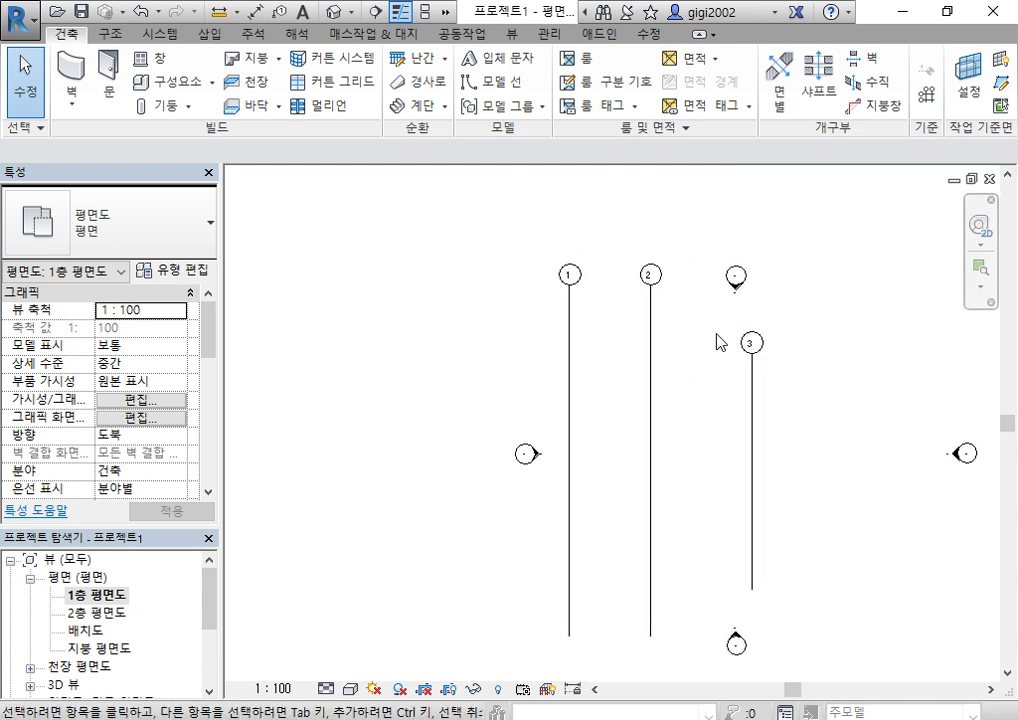
scroll(717, 335, "up", 2)
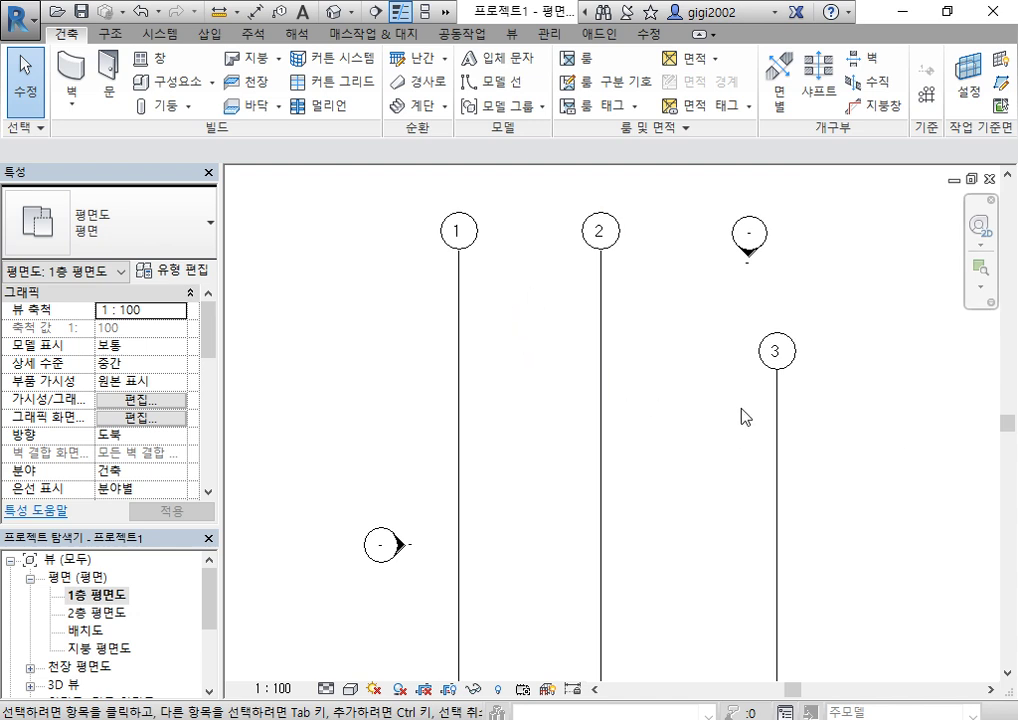
left_click(778, 360)
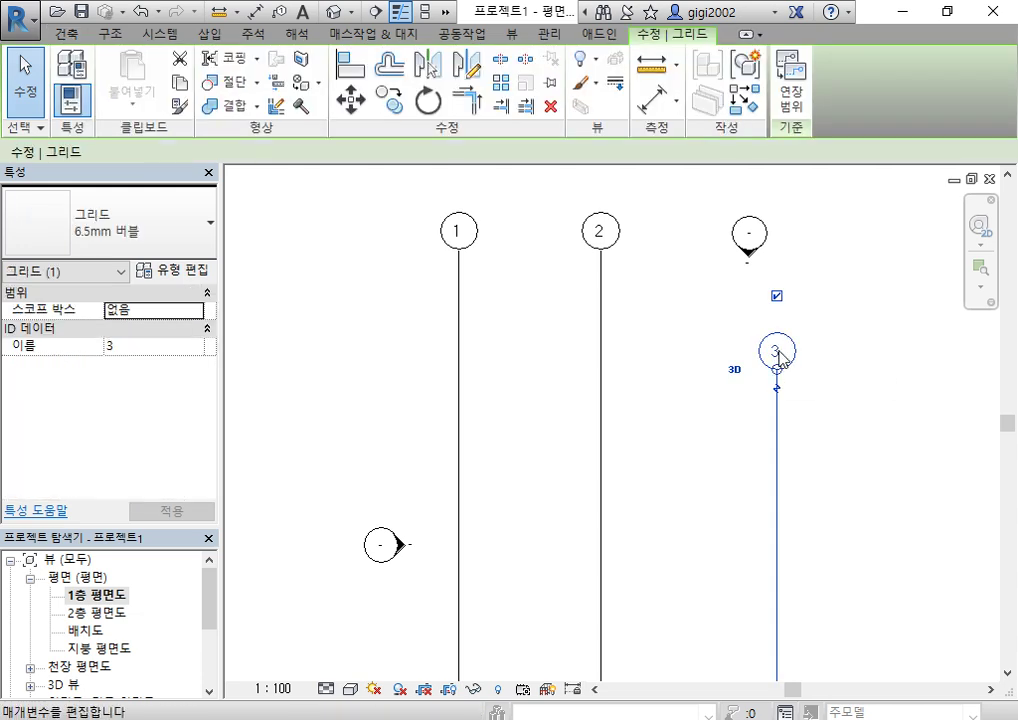
left_click(777, 351)
type("7")
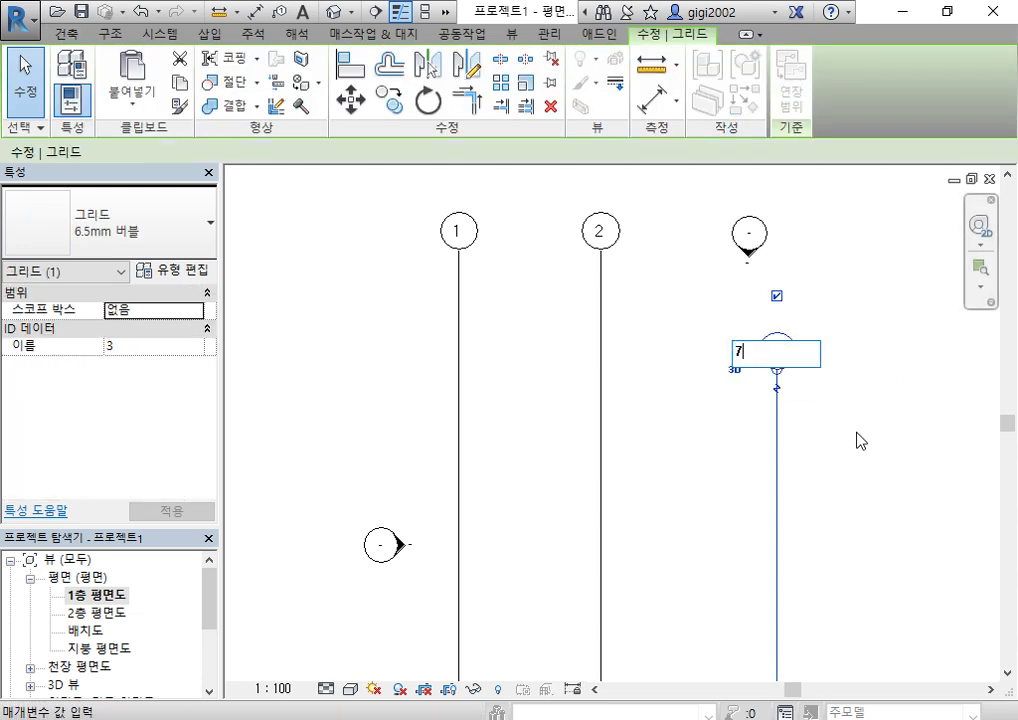
key("Return")
left_click(857, 433)
scroll(859, 436, "down", 2)
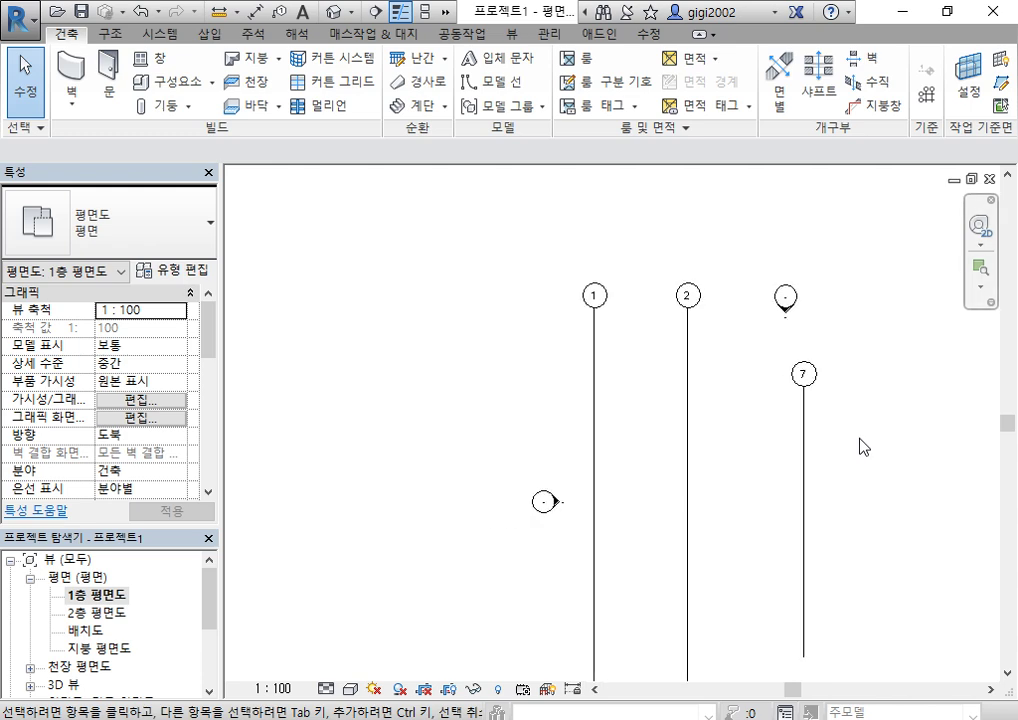
Draw another vertical grid line 5000 to the right of grid 7, with both ends aligned to it.
middle_click_drag(859, 437, 640, 383)
left_click(930, 97)
left_click(680, 603)
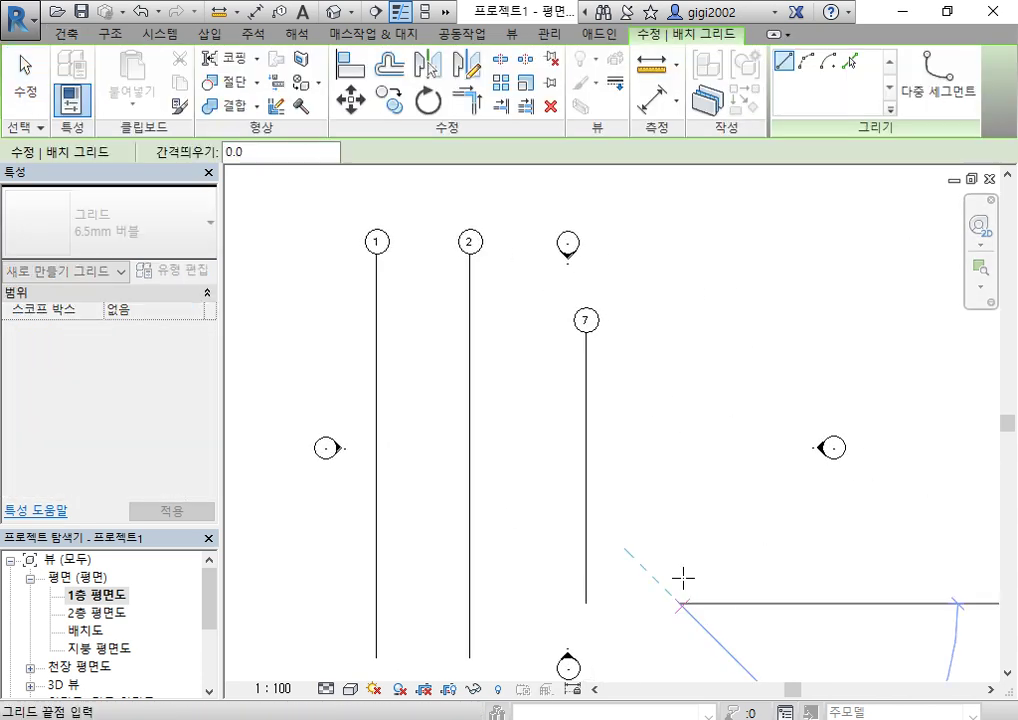
left_click(680, 330)
scroll(749, 336, "up", 2)
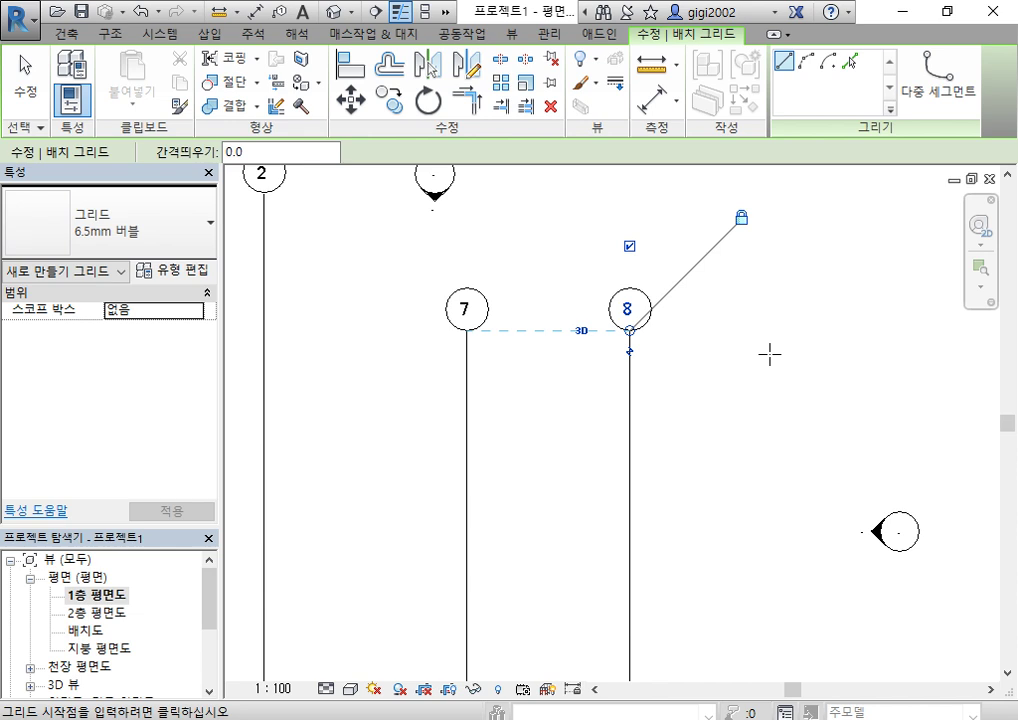
scroll(720, 350, "down", 4)
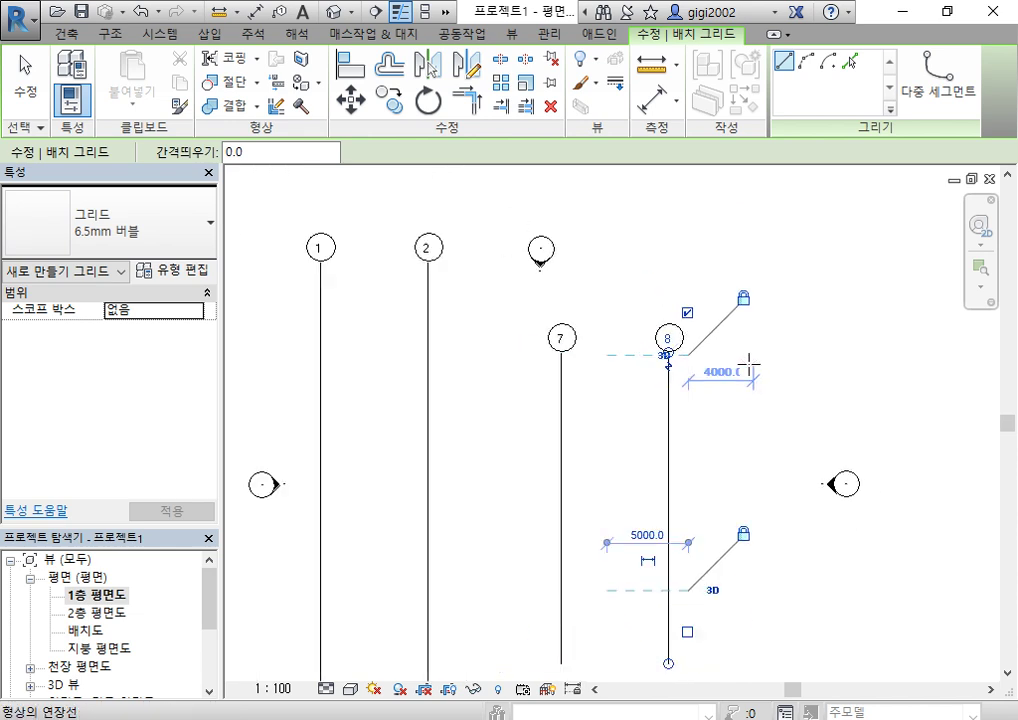
right_click(829, 237)
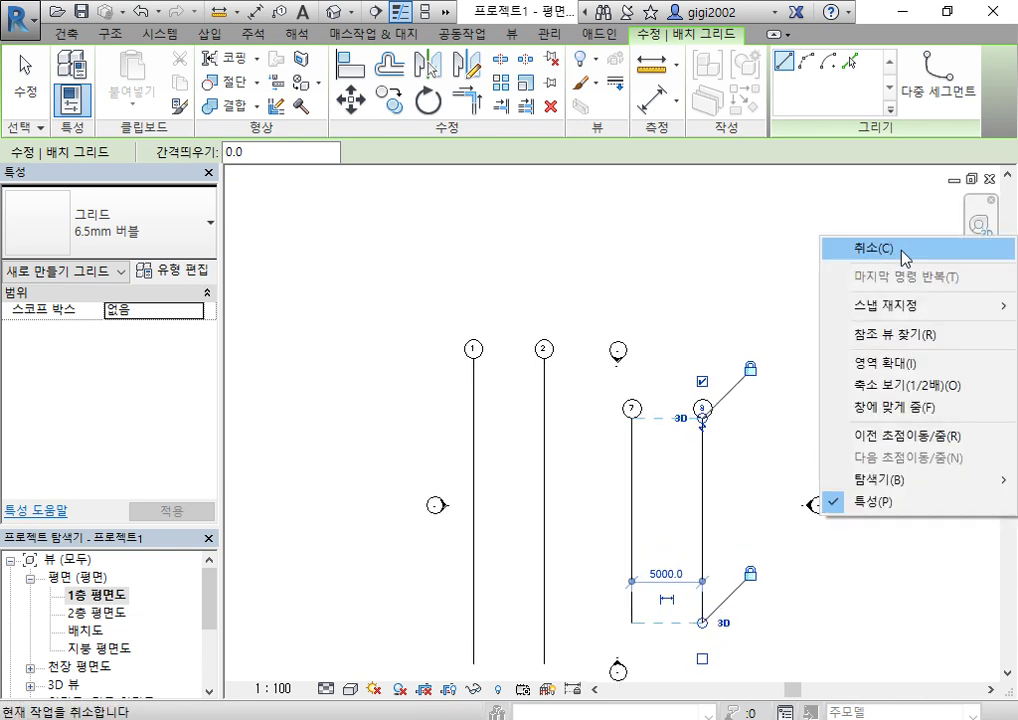
End the grid placement command and clear the selection of the last grid line.
left_click(841, 257)
right_click(786, 250)
left_click(829, 262)
scroll(841, 320, "down", 2)
scroll(859, 384, "up", 4)
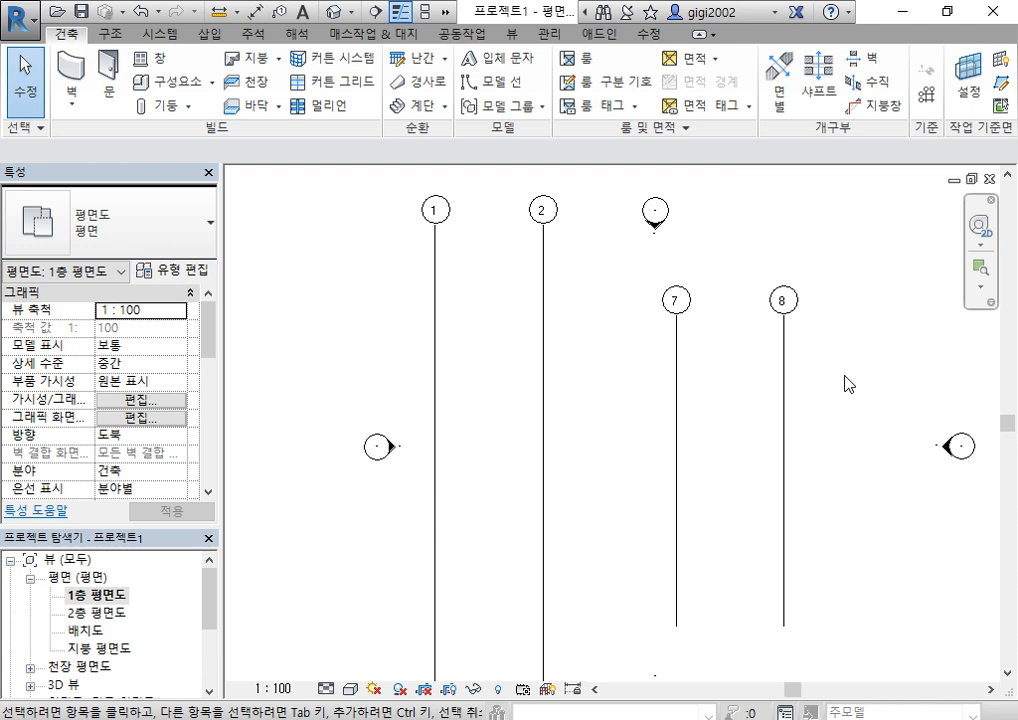
right_click(863, 363)
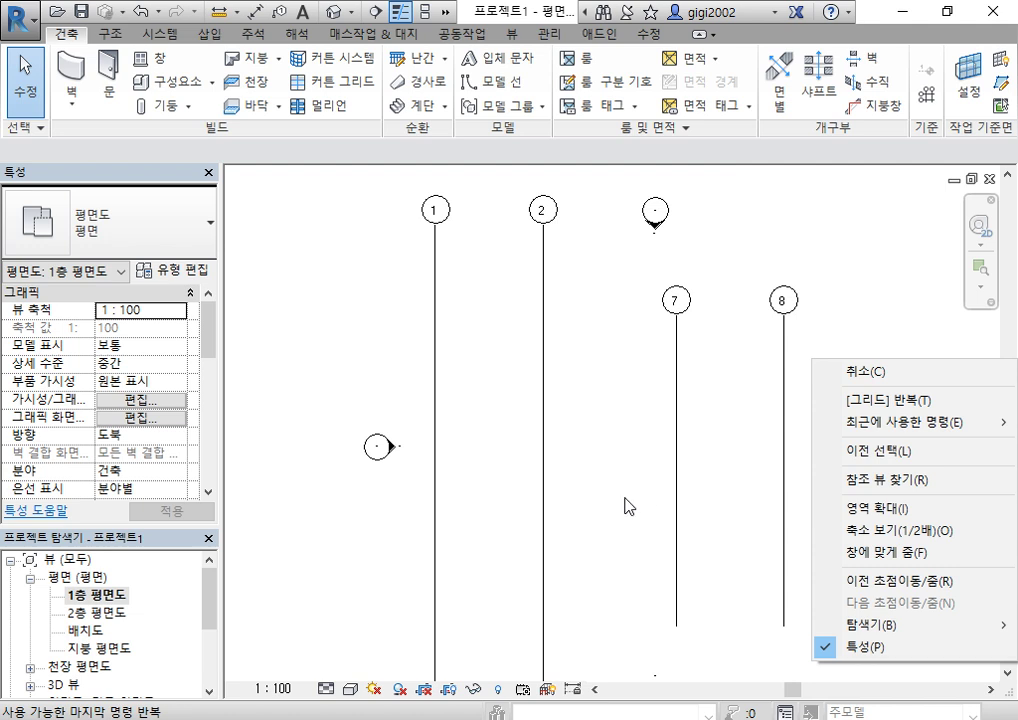
left_click(880, 372)
right_click(555, 380)
left_click(672, 380)
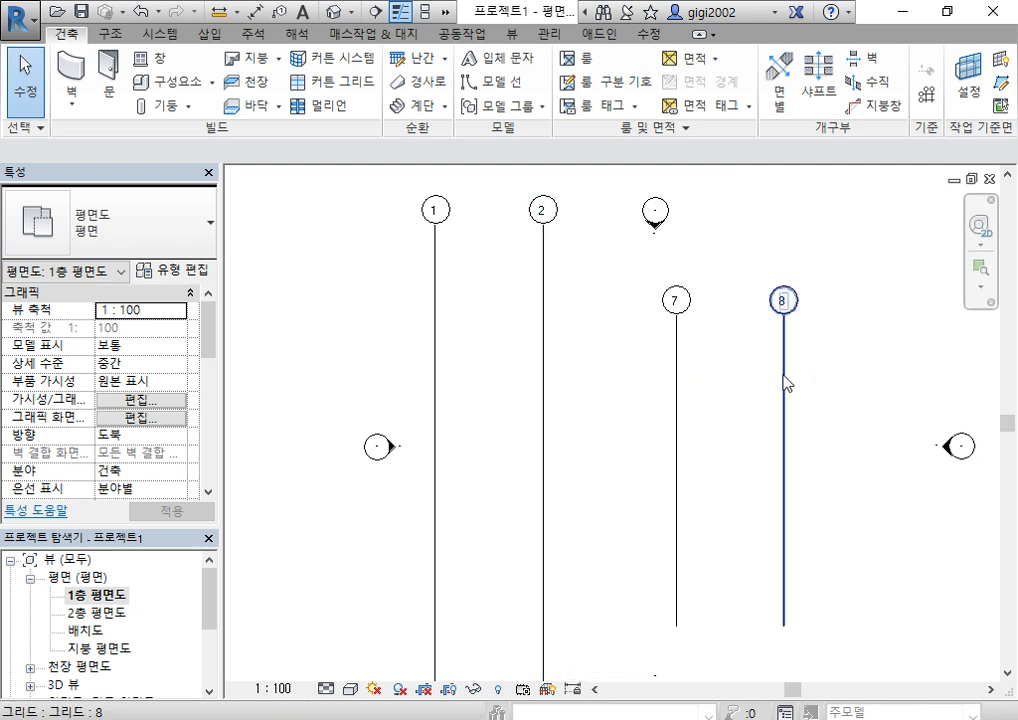
scroll(841, 418, "down", 1)
scroll(813, 377, "up", 2)
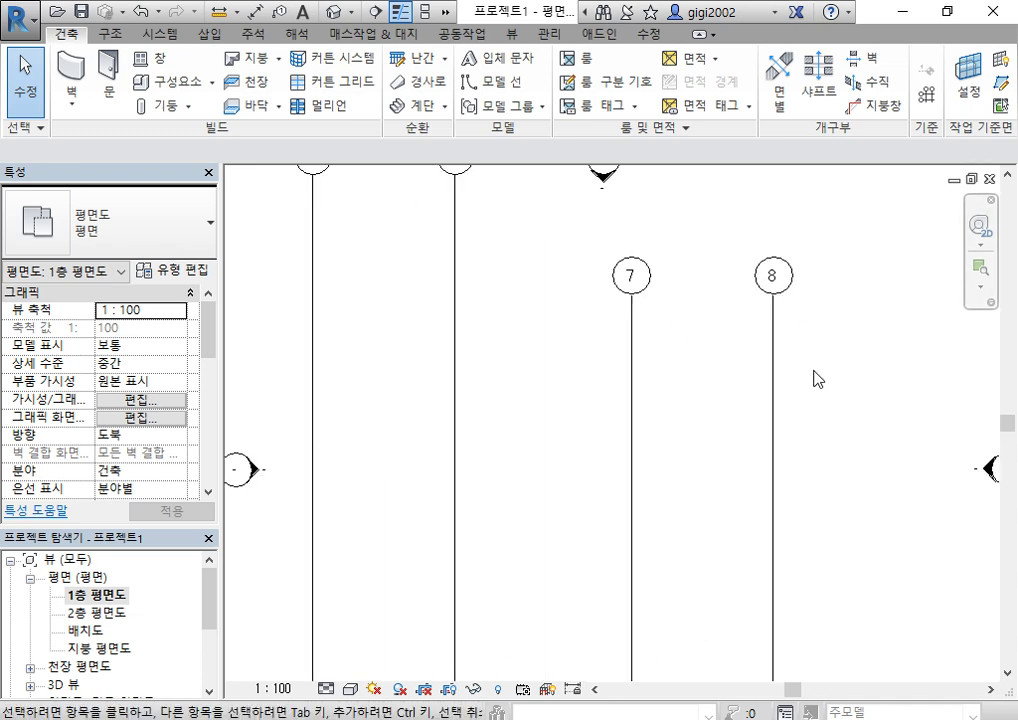
scroll(831, 359, "down", 1)
middle_click_drag(830, 358, 777, 341)
Move grid 8 by setting its temporary spacing dimension from grid 7 to 6000, then deselect it.
left_click(760, 348)
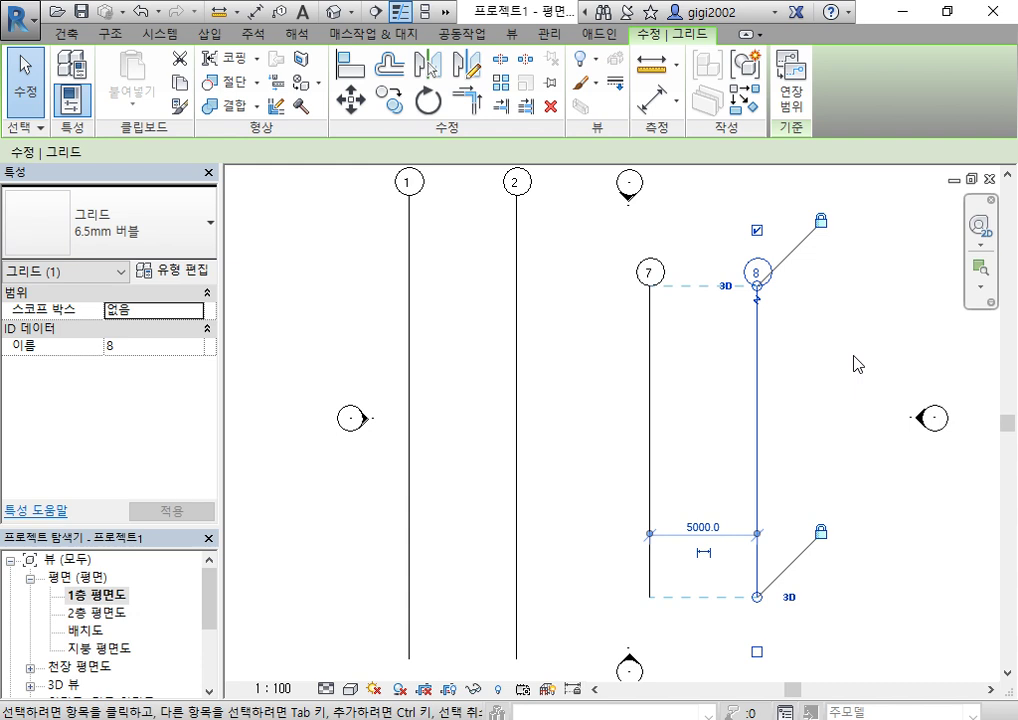
left_click(697, 530)
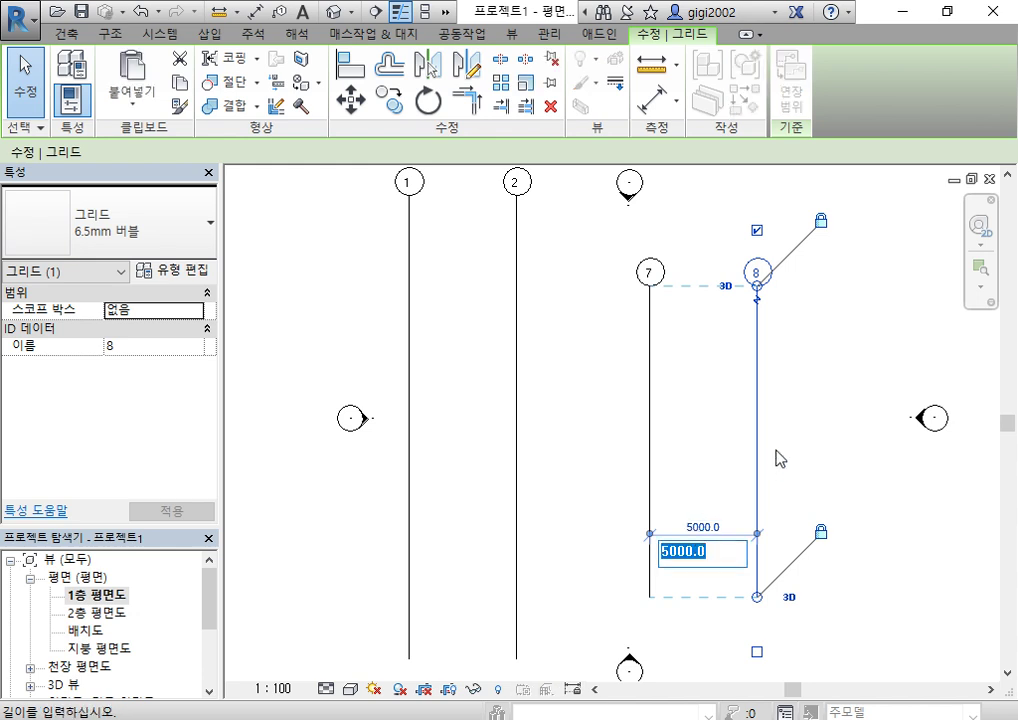
type("6000")
key("Return")
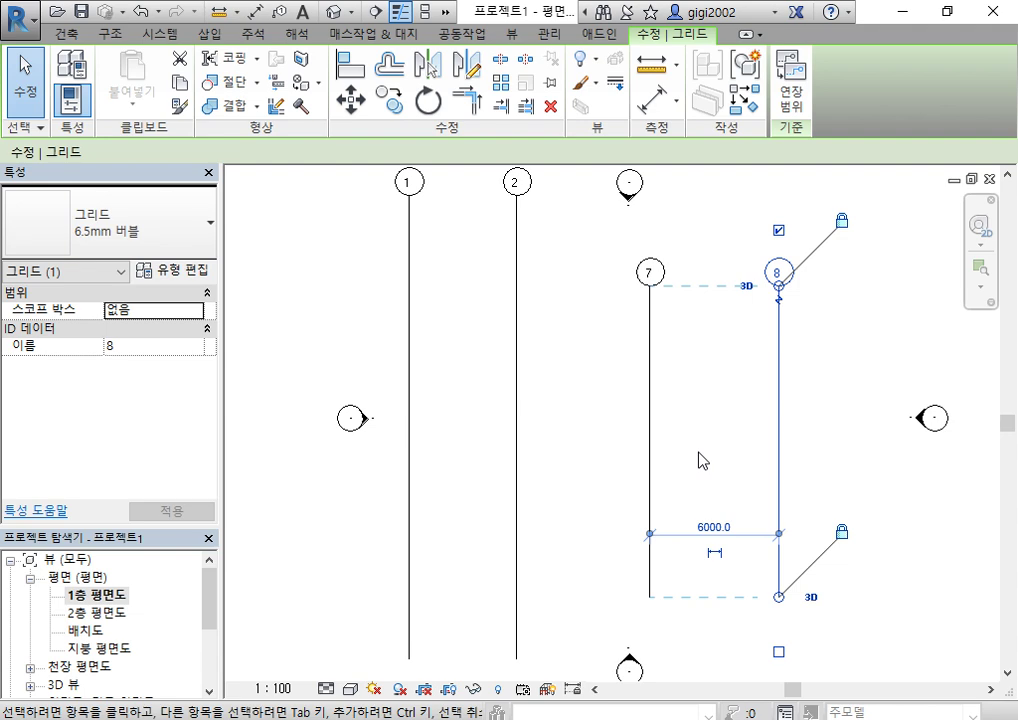
left_click(829, 361)
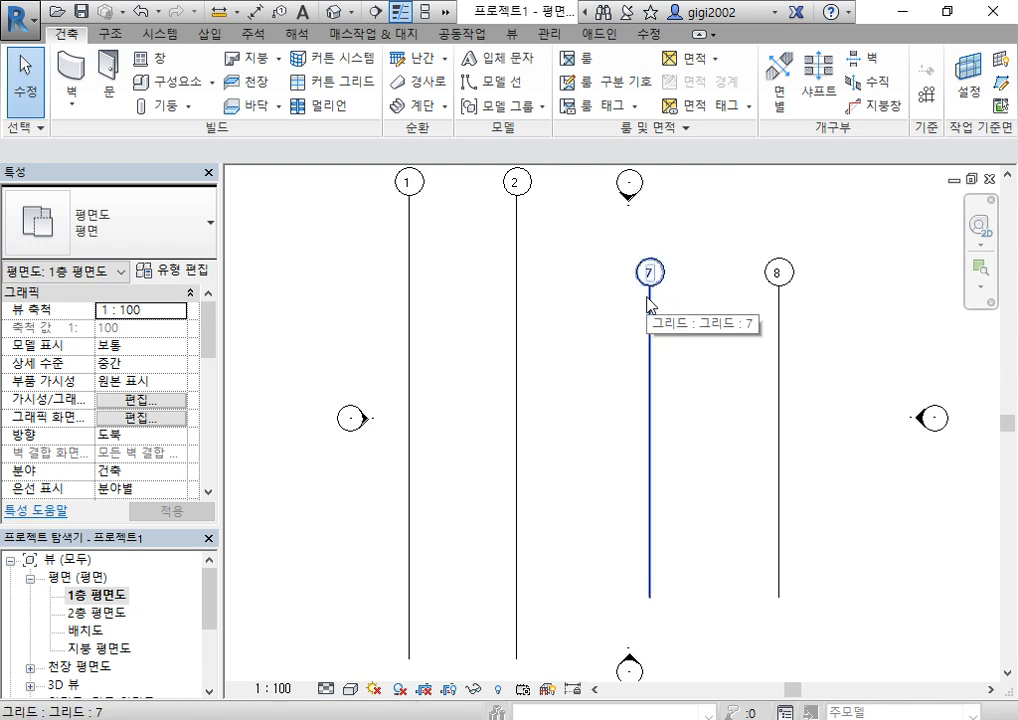
Move grid 7 by setting its temporary spacing dimension from grid 2 to 5000, and deselect it.
left_click(651, 357)
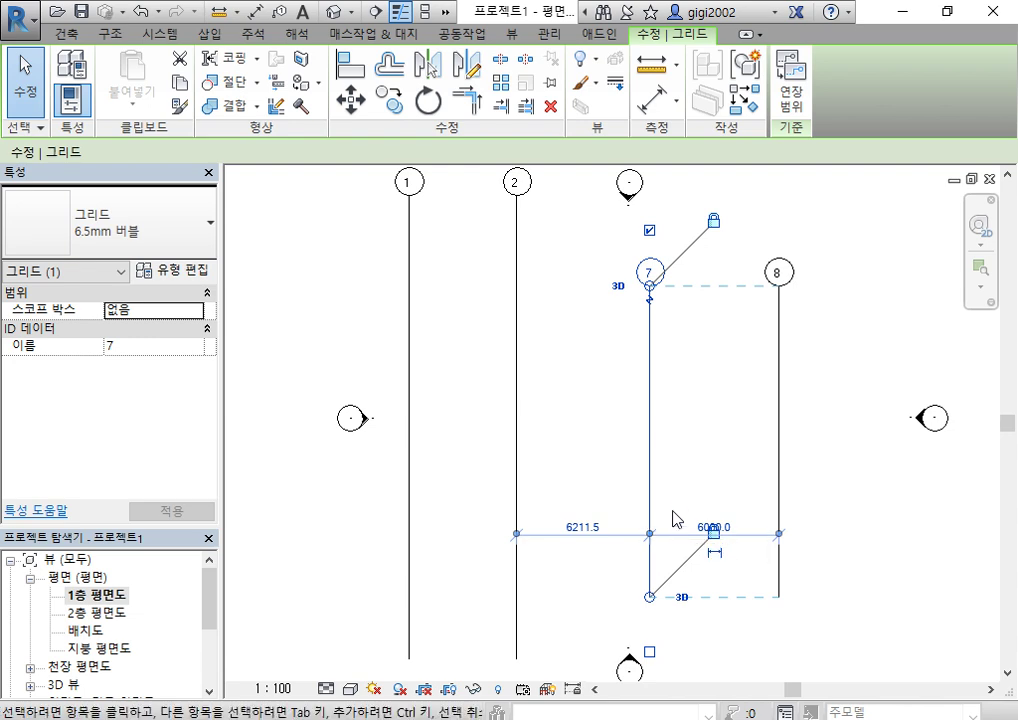
left_click(689, 354)
left_click(650, 342)
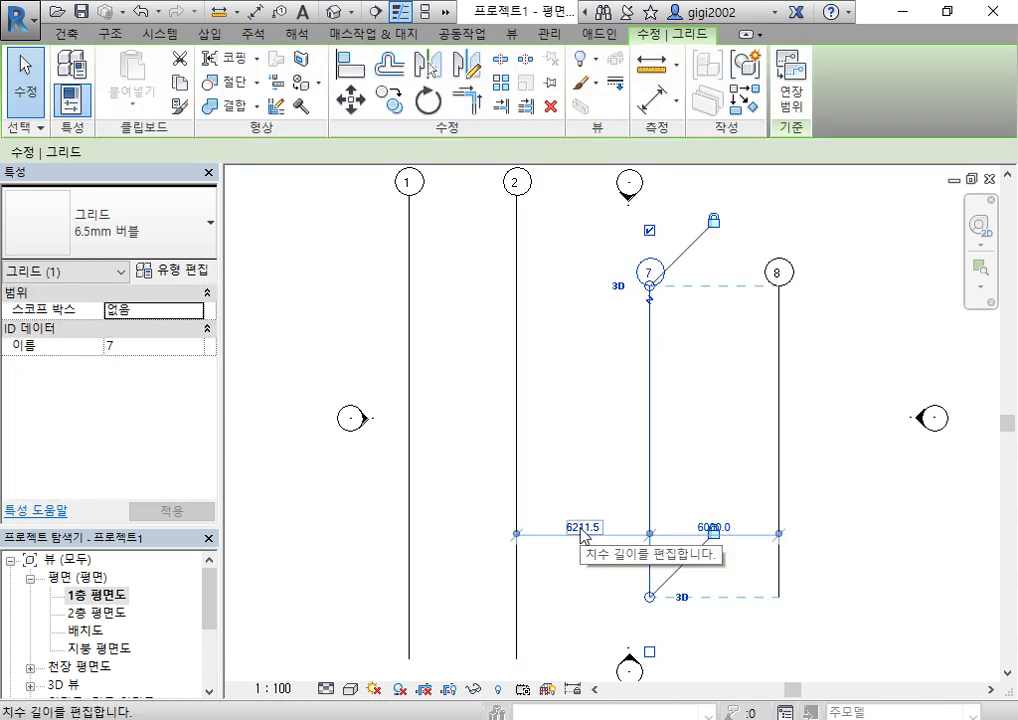
left_click(580, 528)
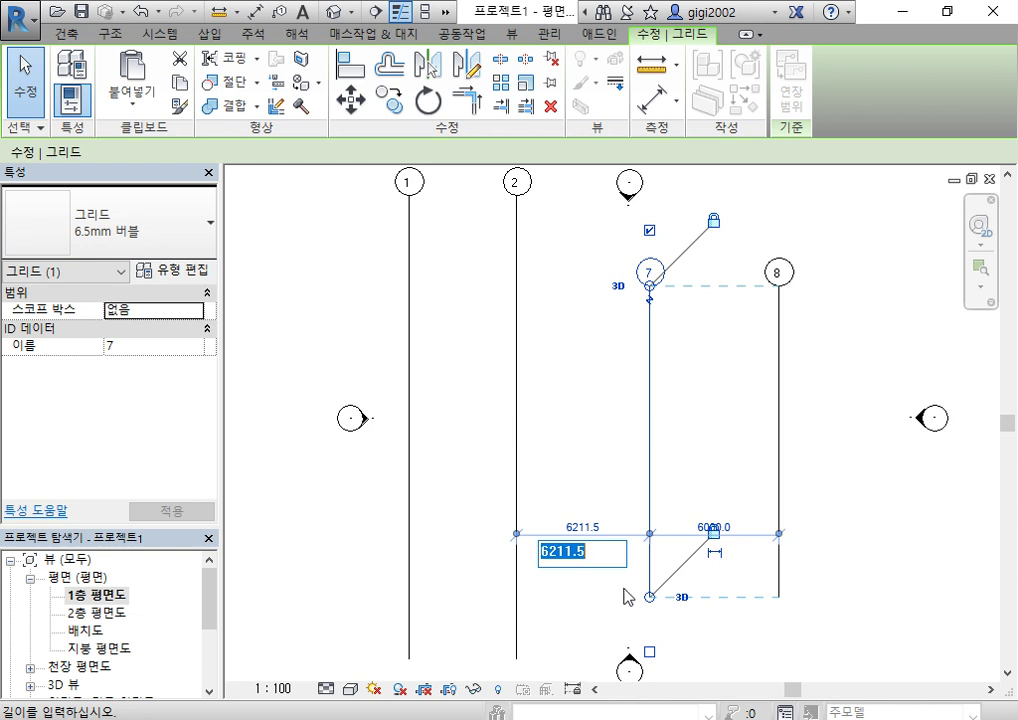
type("5000")
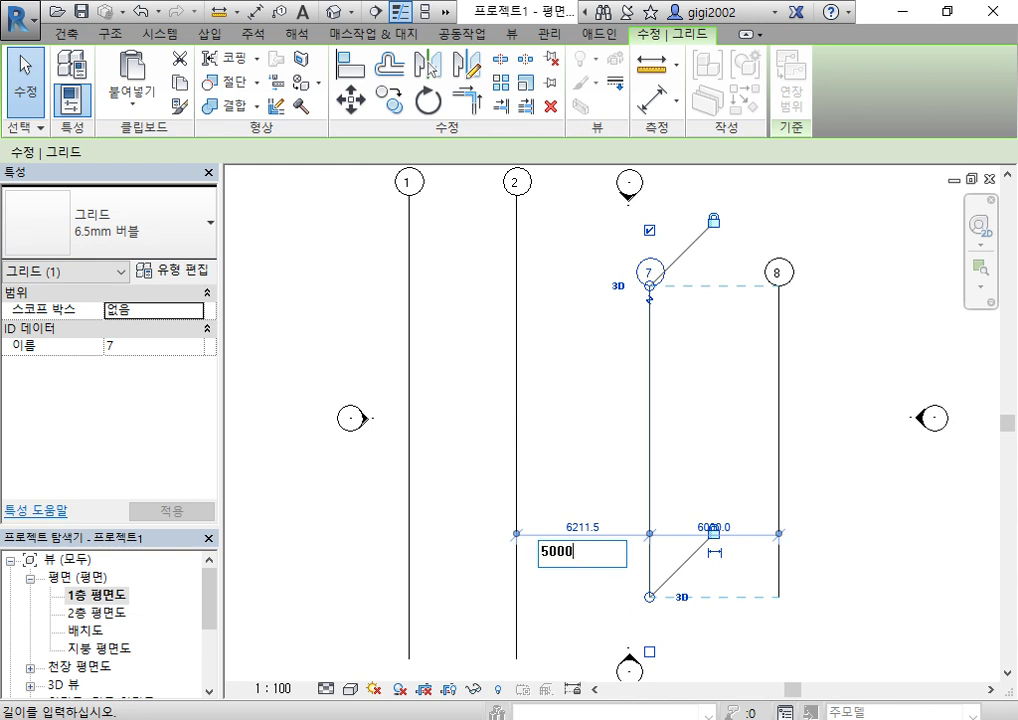
key("Return")
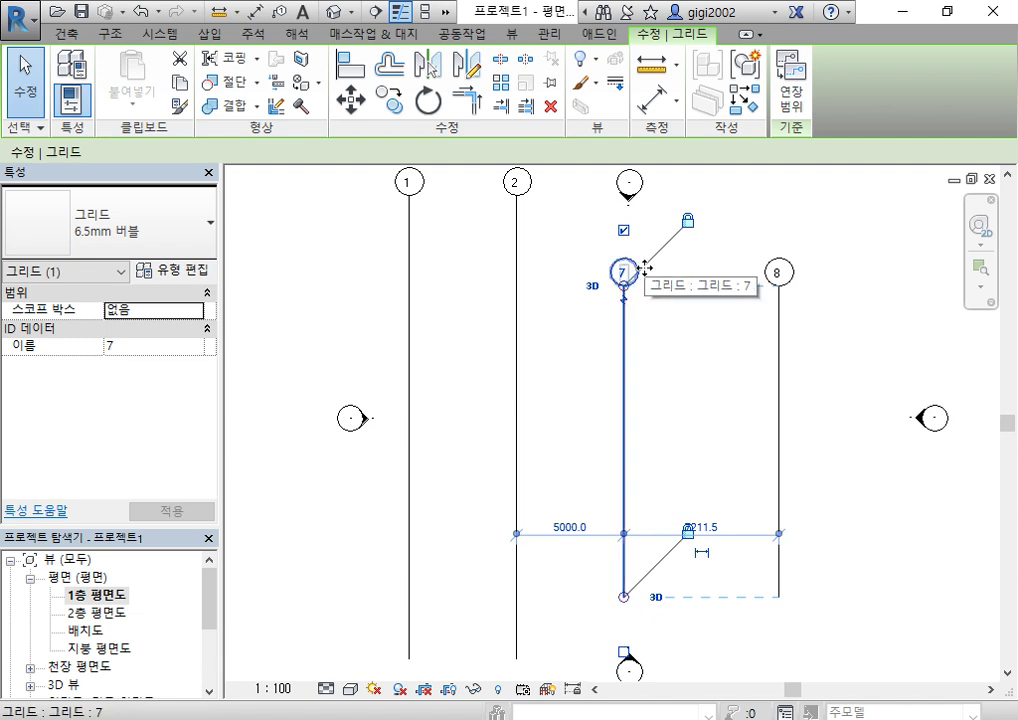
key("Escape")
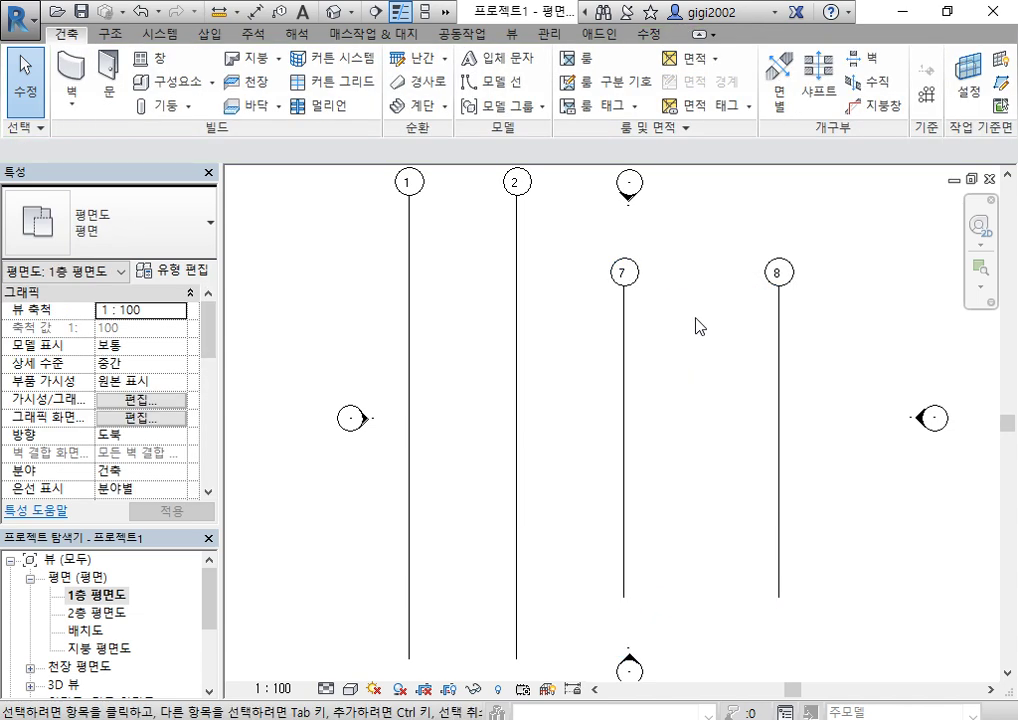
Place an aligned dimension between grids 1 and 7 across the middle of the grid lines and end the dimension command.
left_click(251, 35)
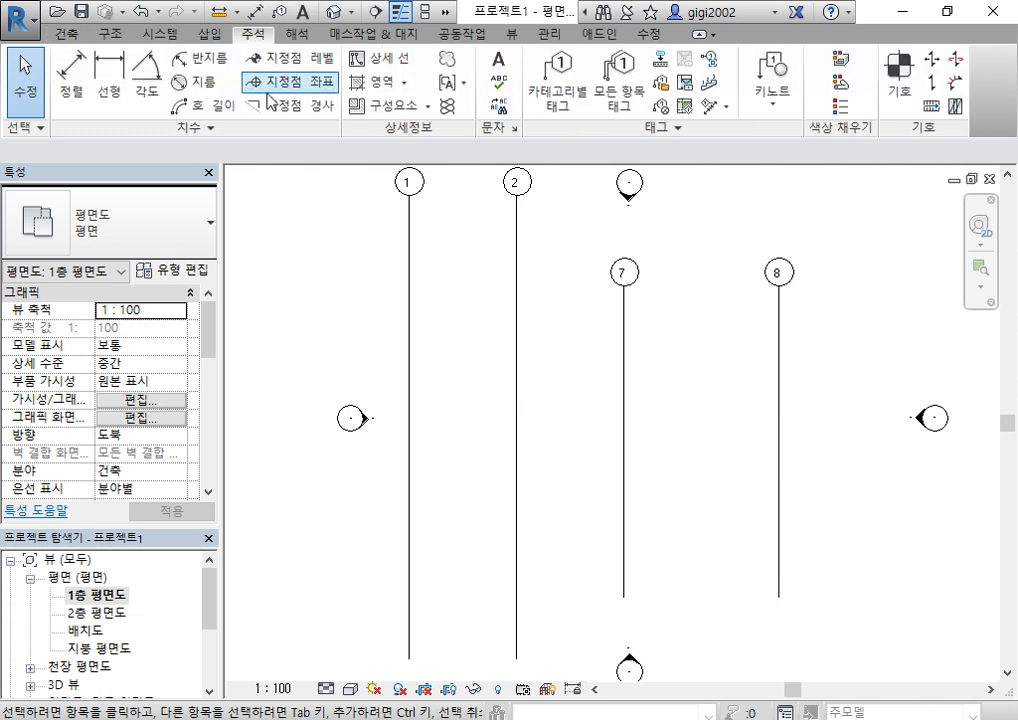
left_click(74, 100)
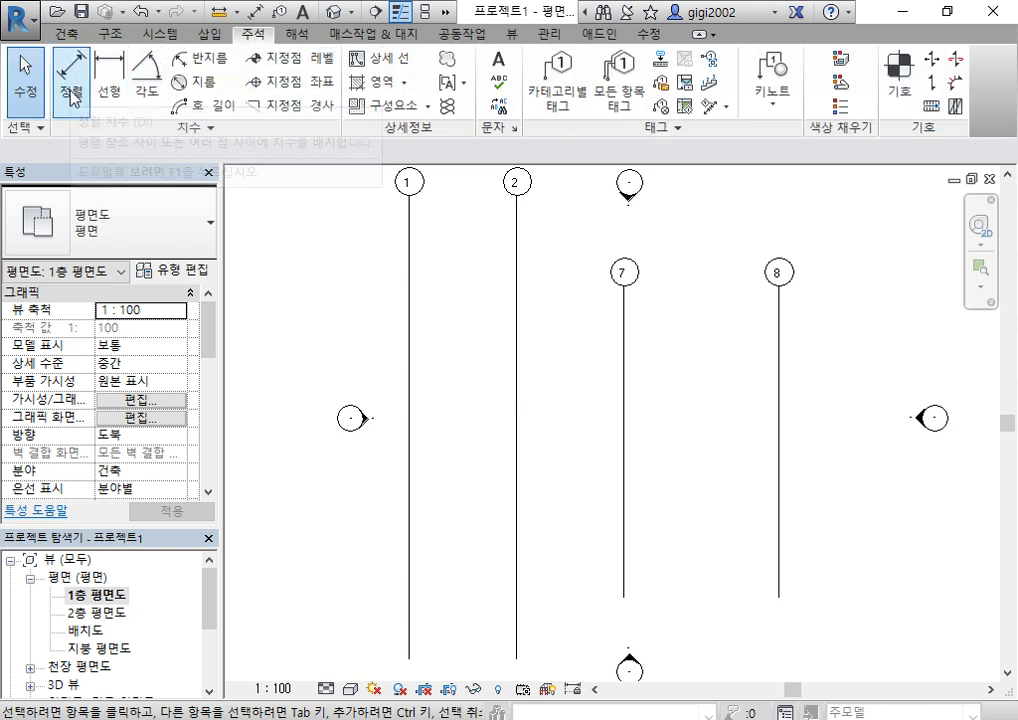
left_click(409, 336)
left_click(622, 378)
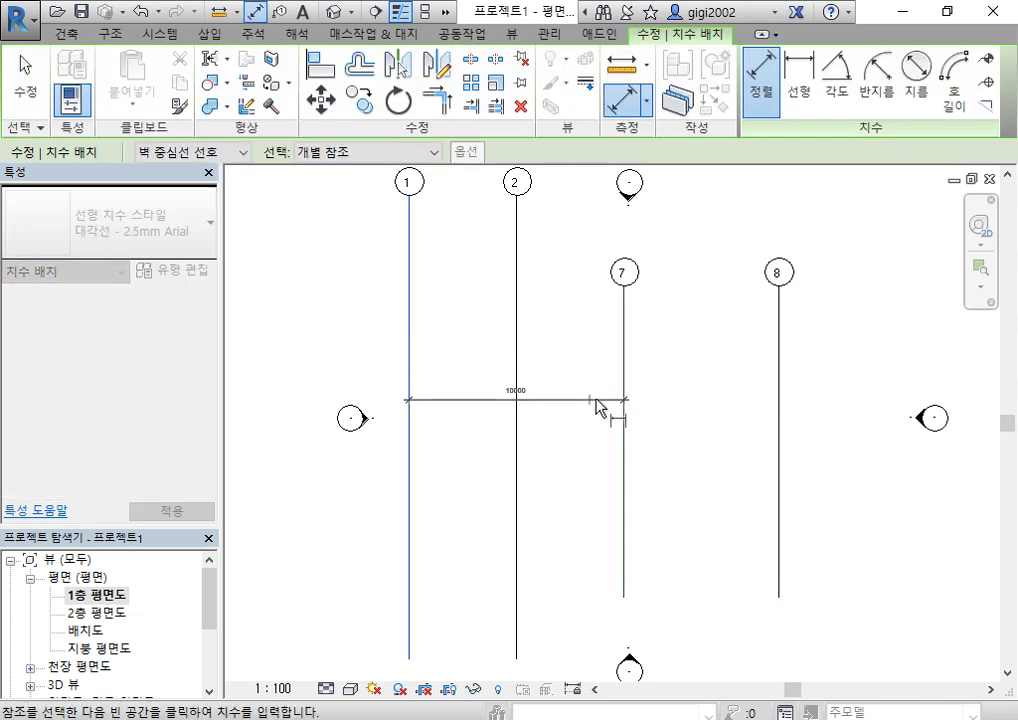
left_click(585, 402)
scroll(540, 360, "up", 3)
right_click(557, 332)
left_click(597, 343)
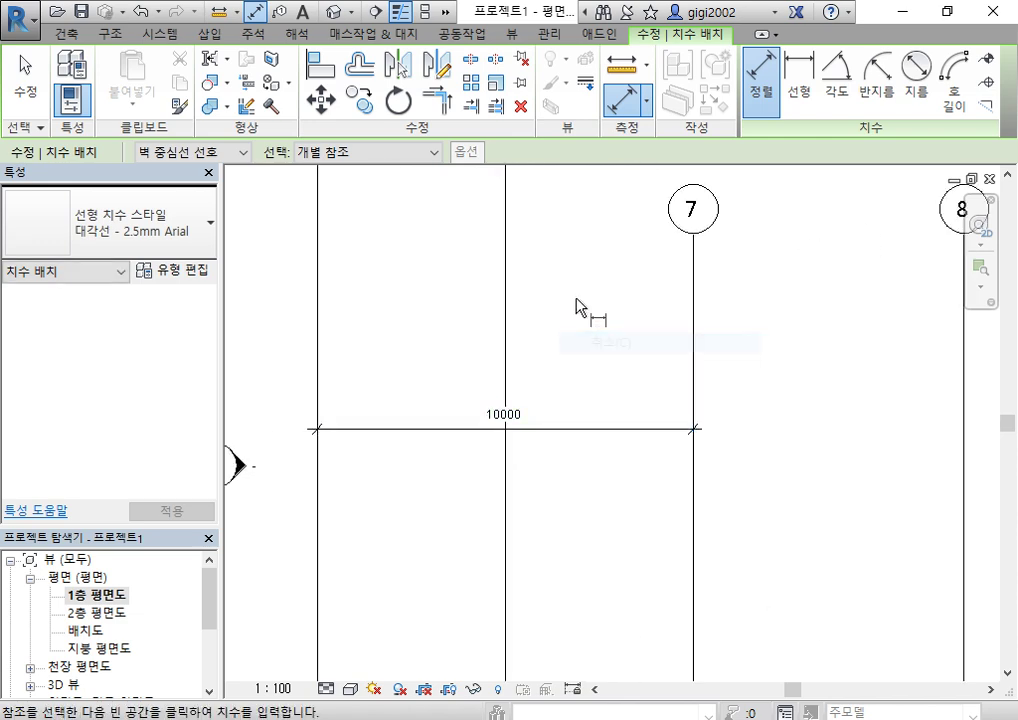
right_click(579, 307)
left_click(600, 312)
scroll(620, 340, "down", 2)
scroll(600, 425, "up", 2)
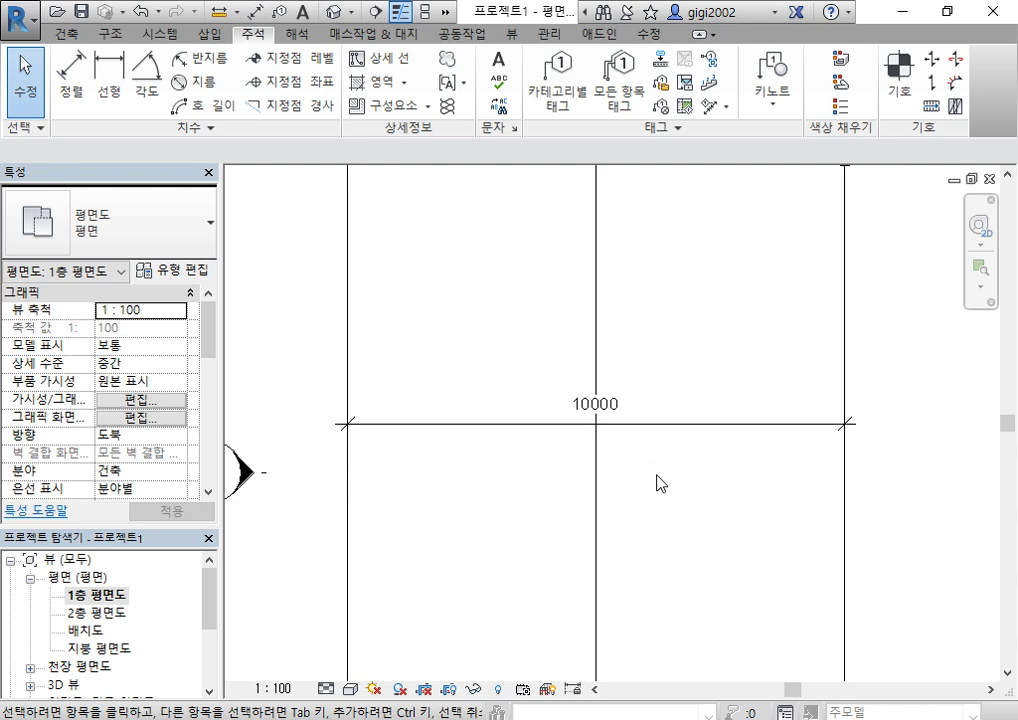
scroll(655, 420, "down", 2)
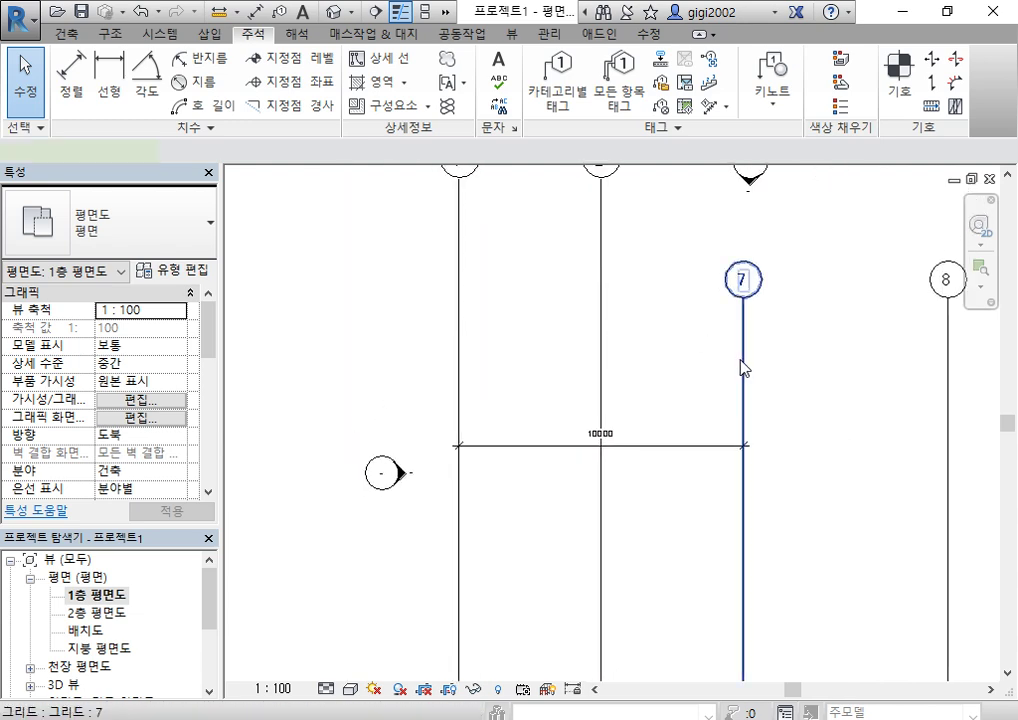
Move grid 7 by setting its aligned dimension from grid 1 to 12000, then deselect the grid.
left_click(743, 368)
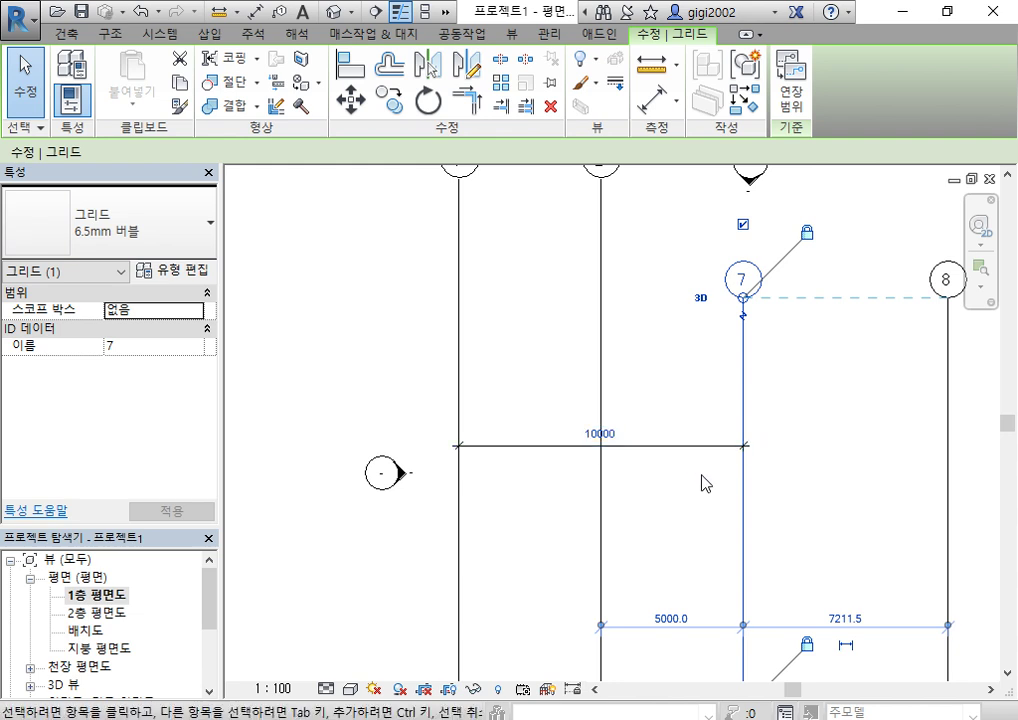
left_click(616, 433)
type("12000")
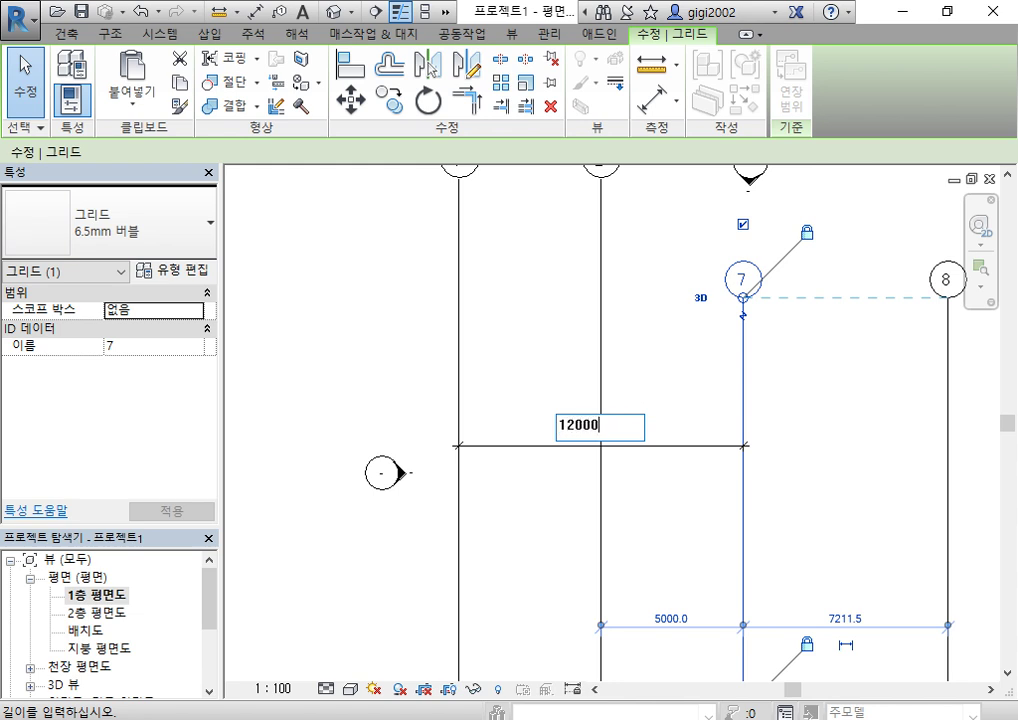
key("Return")
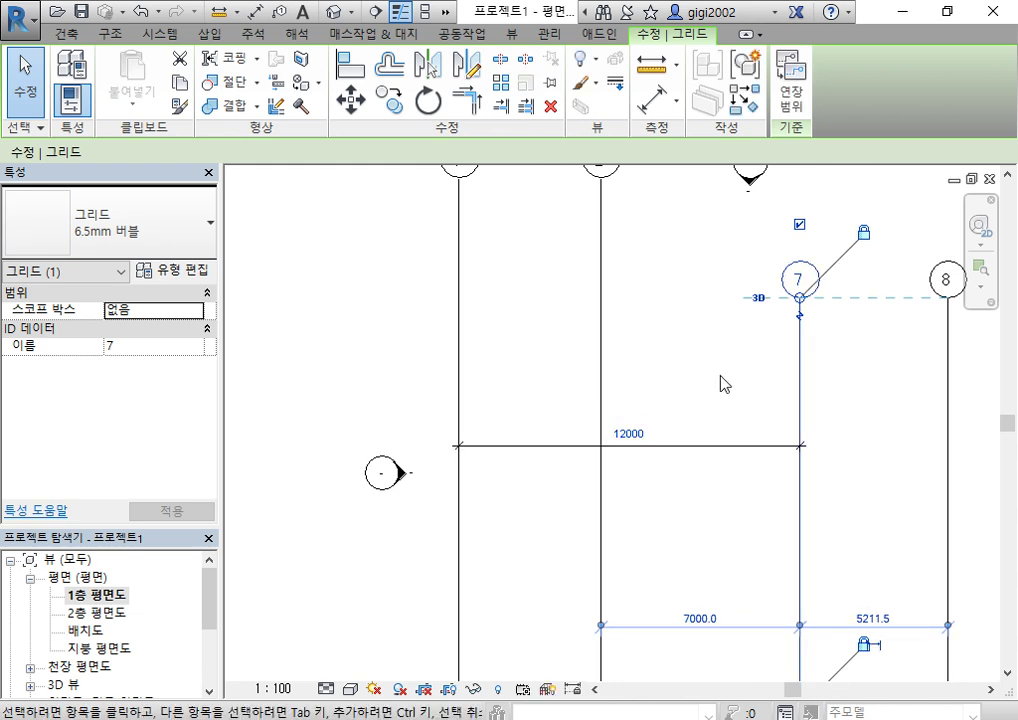
key("Escape")
scroll(745, 460, "down", 3)
middle_click_drag(748, 483, 730, 545)
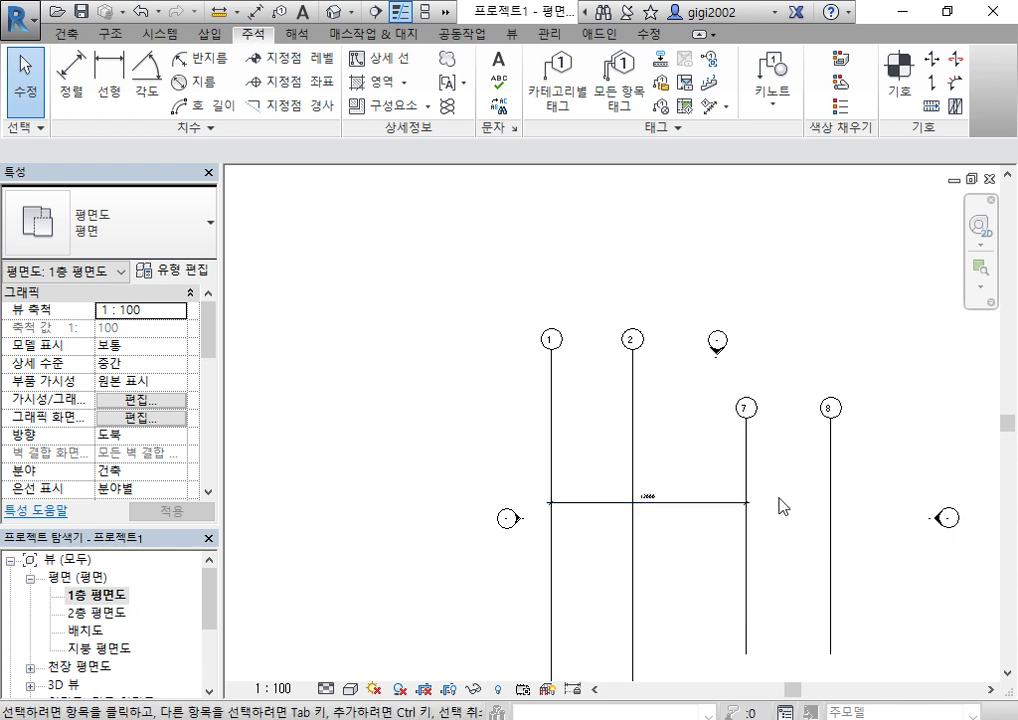
scroll(779, 458, "up", 2)
scroll(779, 458, "down", 3)
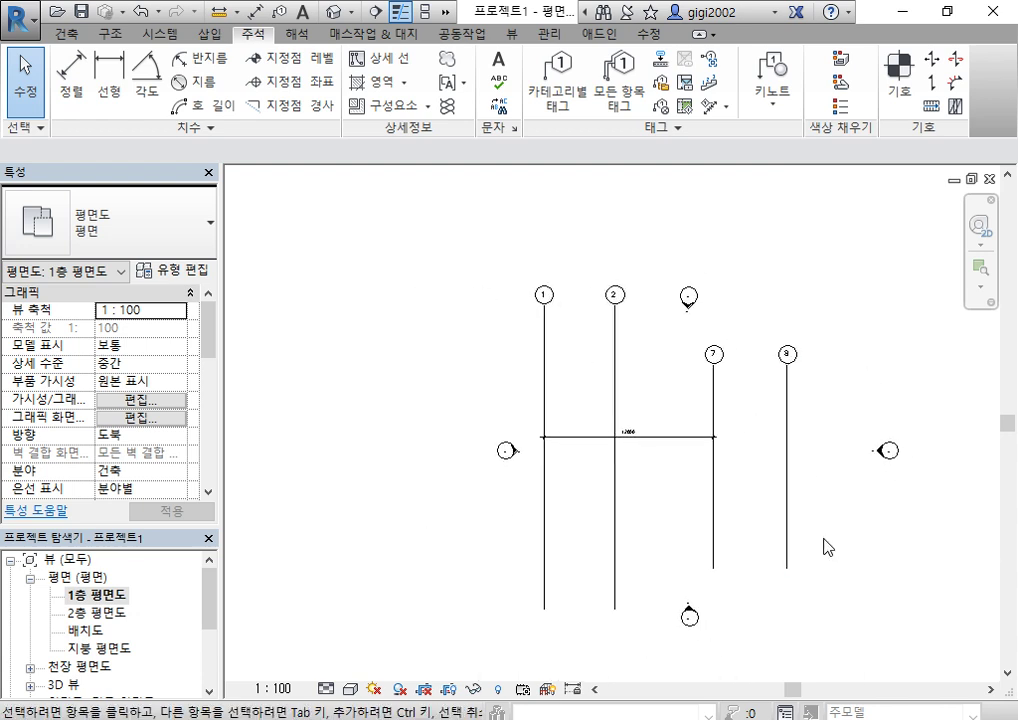
left_click_drag(823, 538, 598, 419)
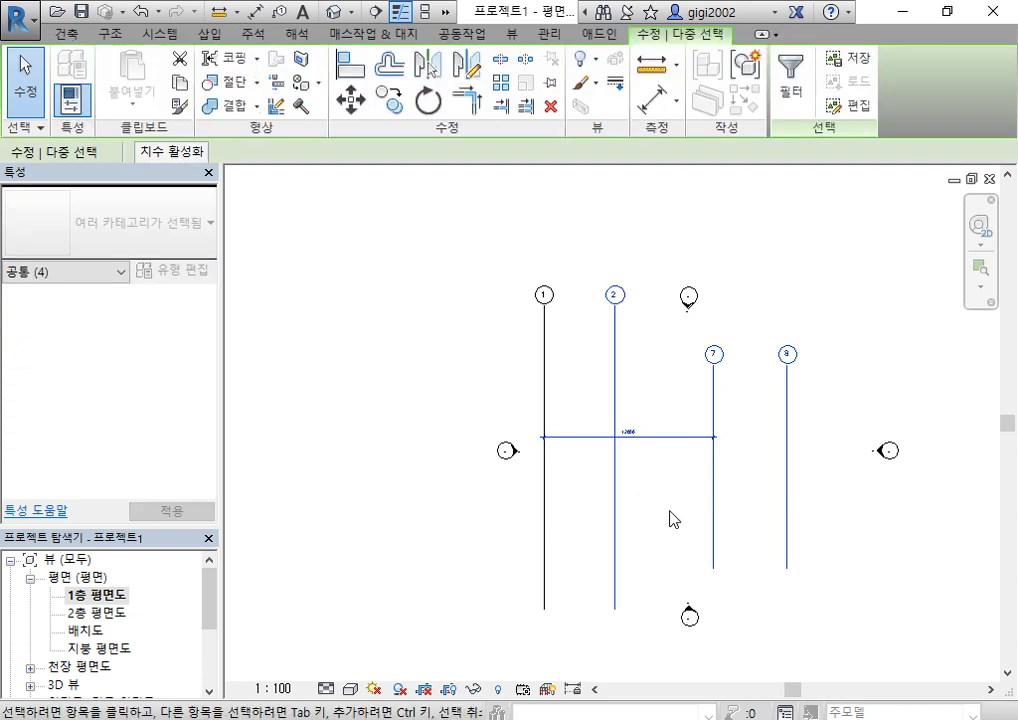
left_click(698, 482)
scroll(675, 463, "up", 2)
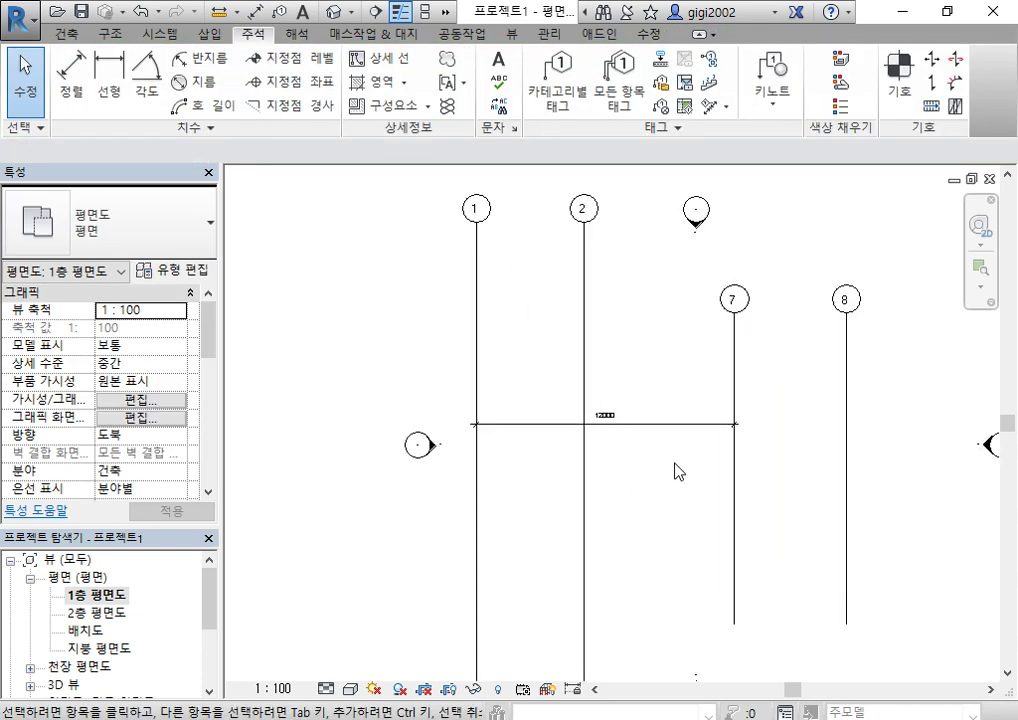
Convert the temporary spacing dimensions of grid 7 to grids 2 and 8 into a permanent dimension.
left_click(736, 495)
scroll(820, 600, "up", 5)
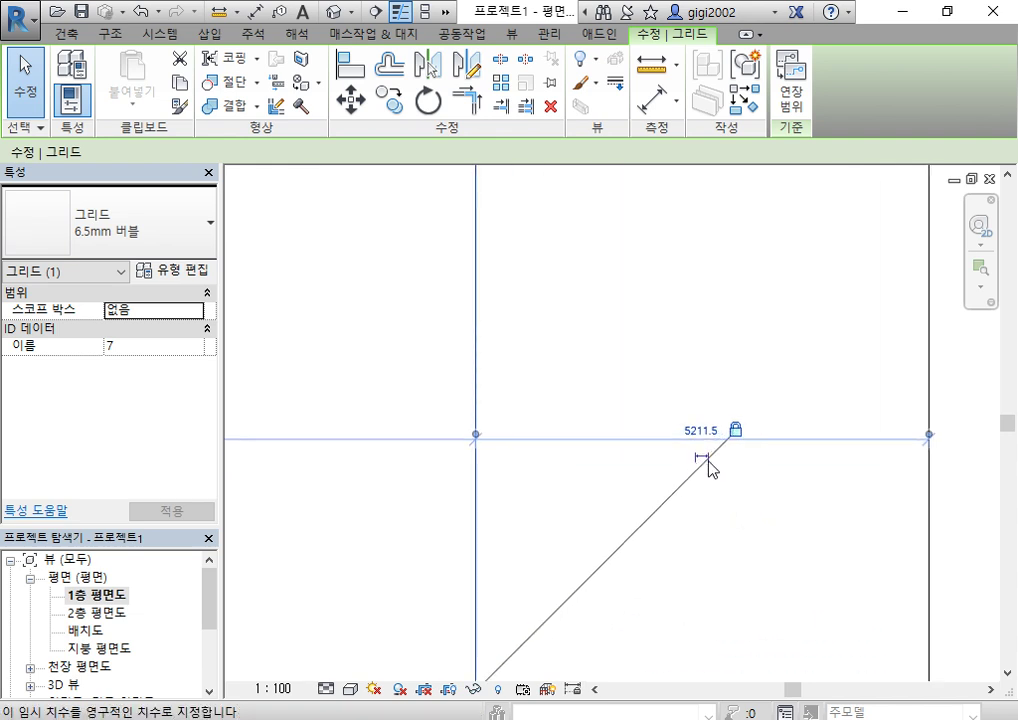
left_click(703, 458)
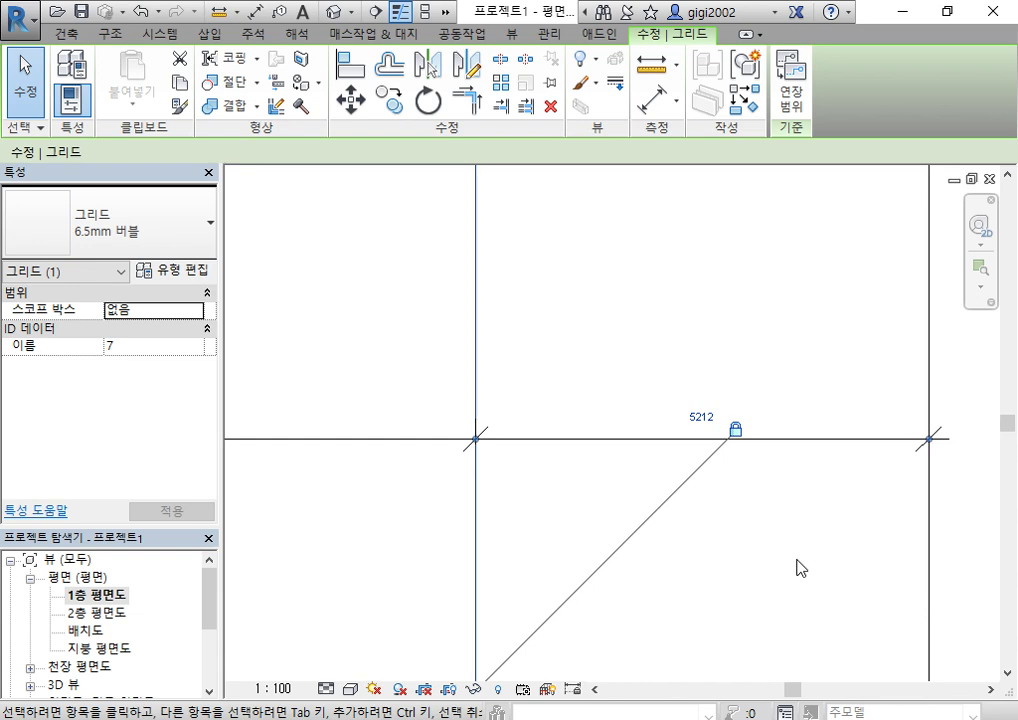
left_click(800, 568)
scroll(800, 560, "down", 4)
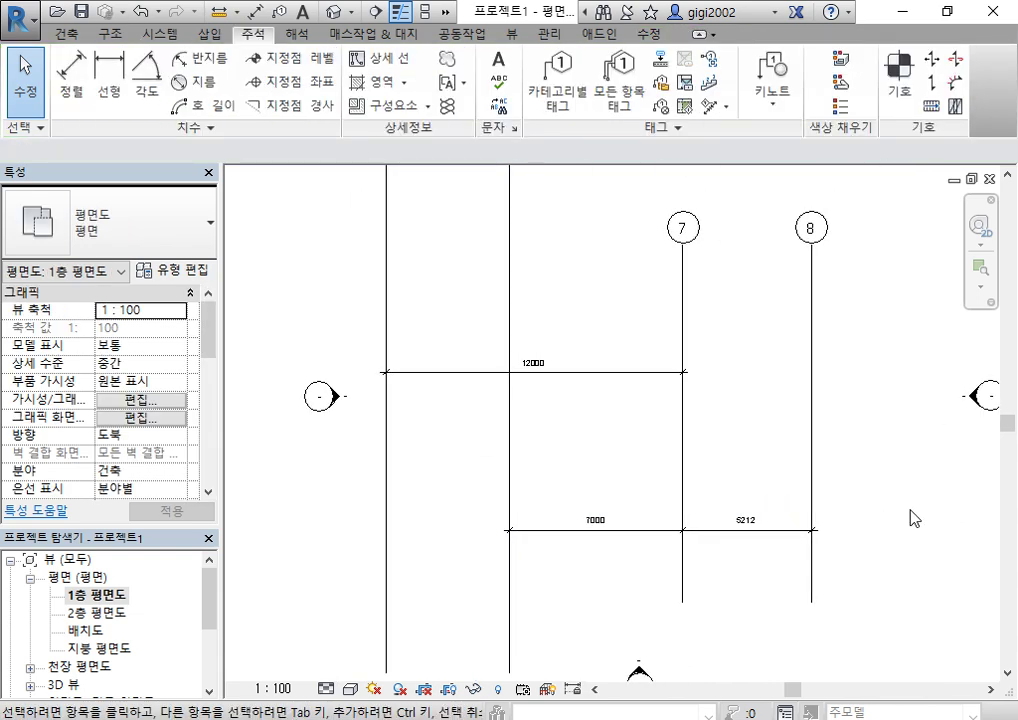
scroll(711, 520, "up", 1)
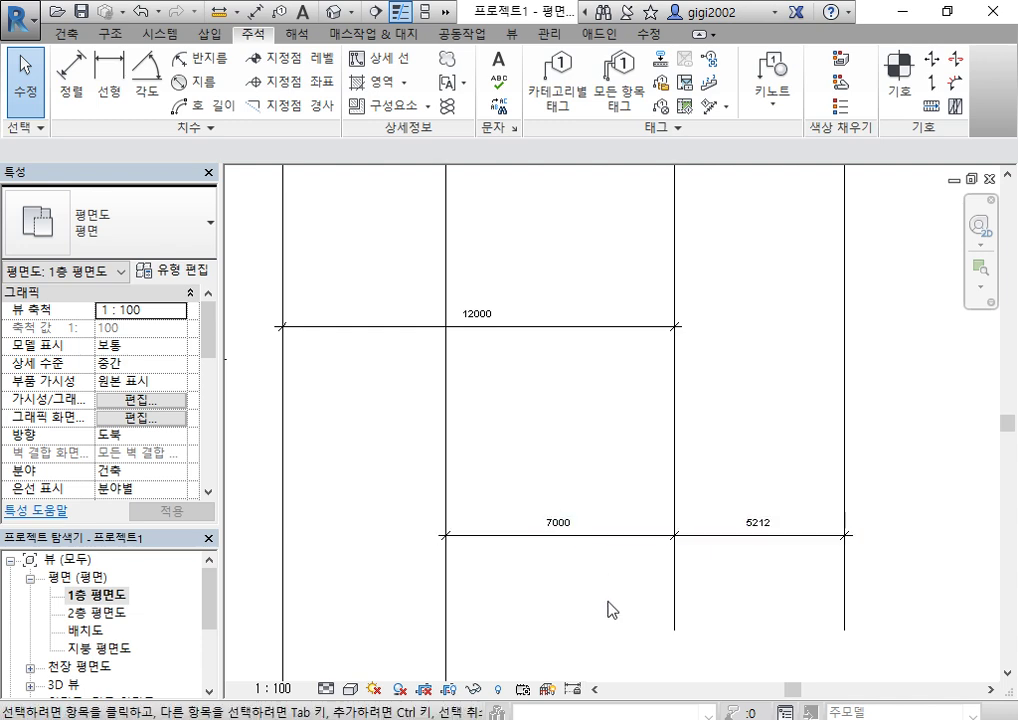
Delete the permanent dimension string running across grids 2, 7 and 8.
left_click(605, 546)
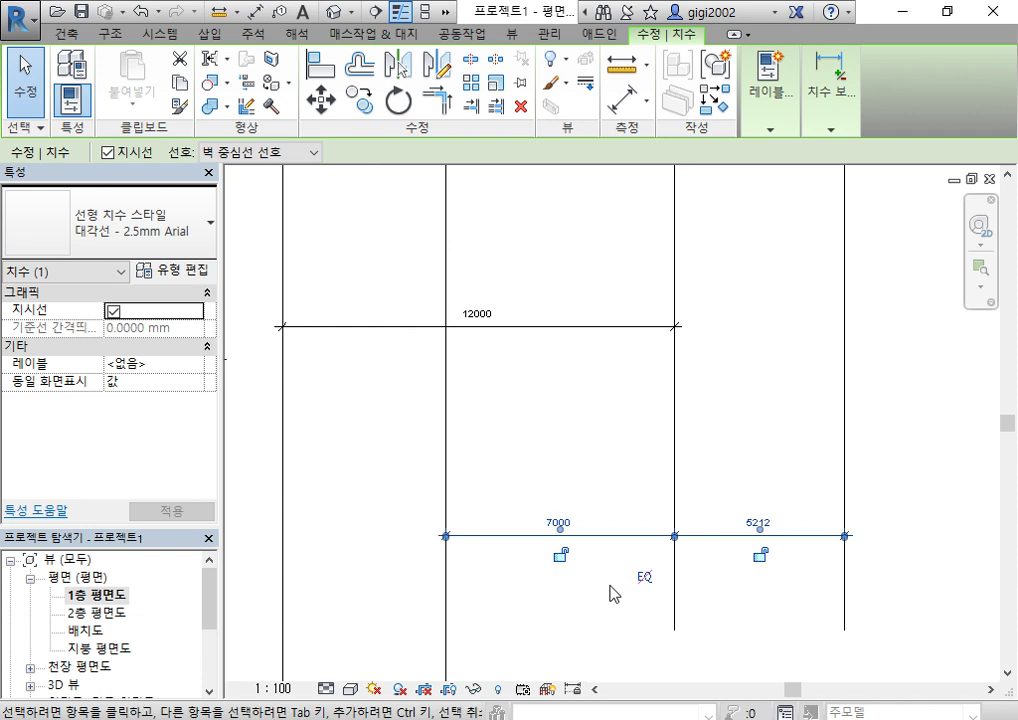
key("Delete")
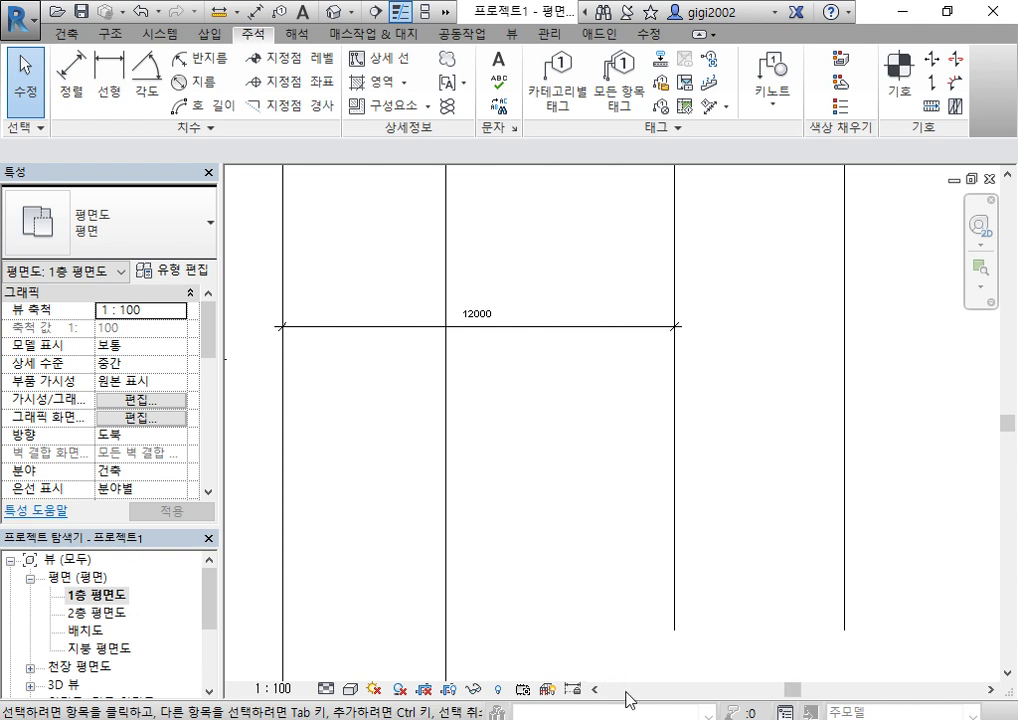
scroll(585, 480, "down", 4)
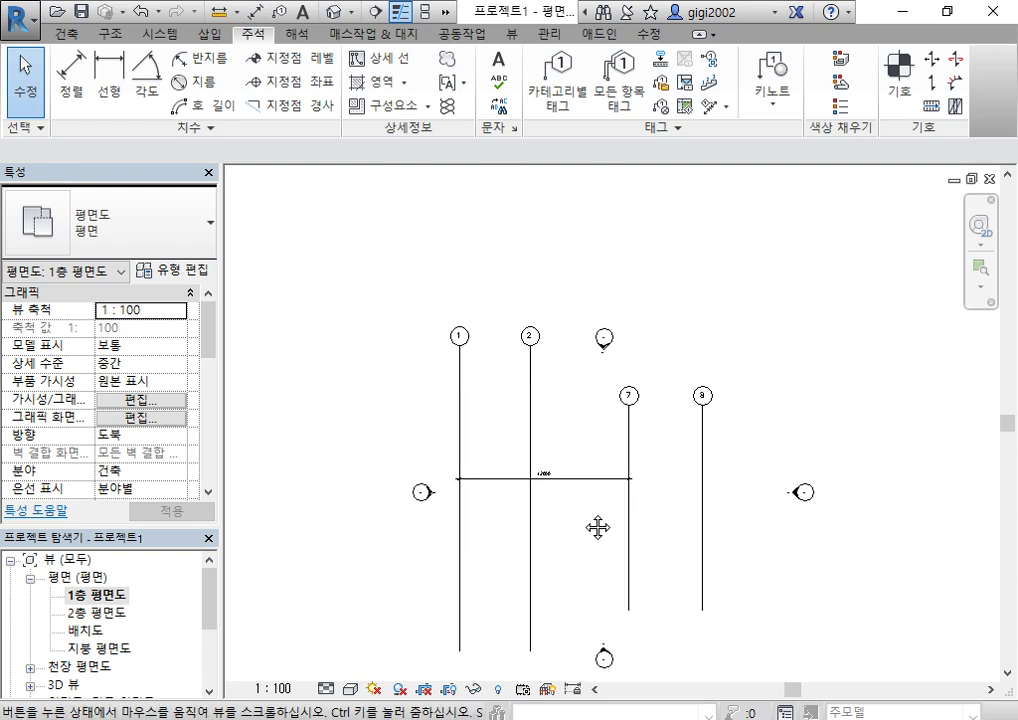
Delete all the practice grid lines together with the dimension between grids 1 and 7.
left_click_drag(741, 560, 464, 367)
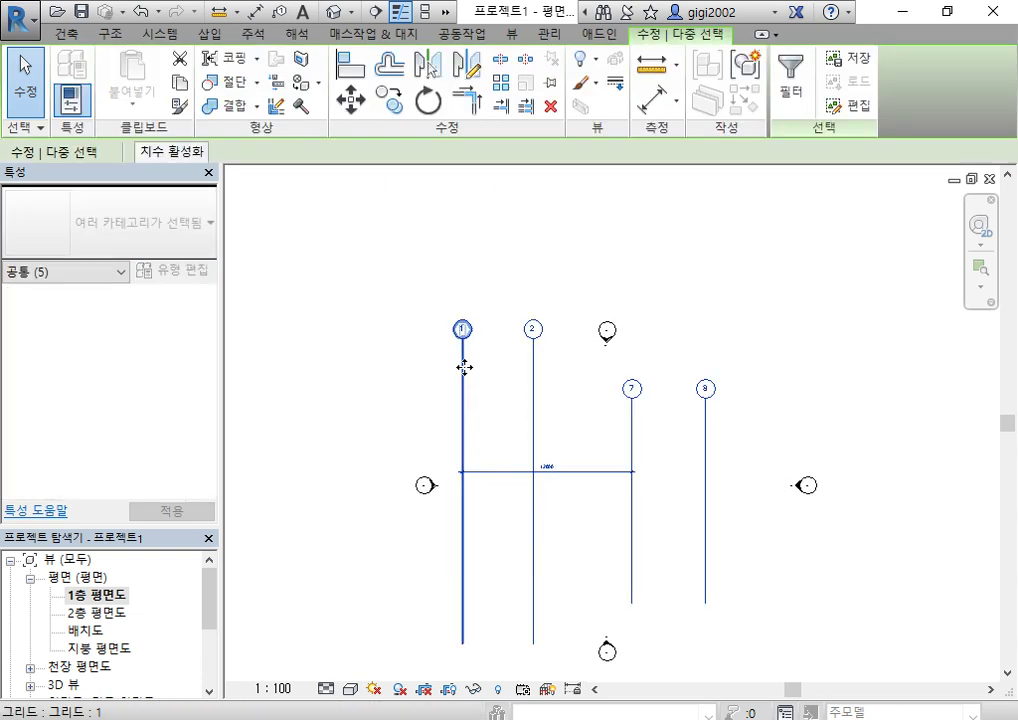
key("Delete")
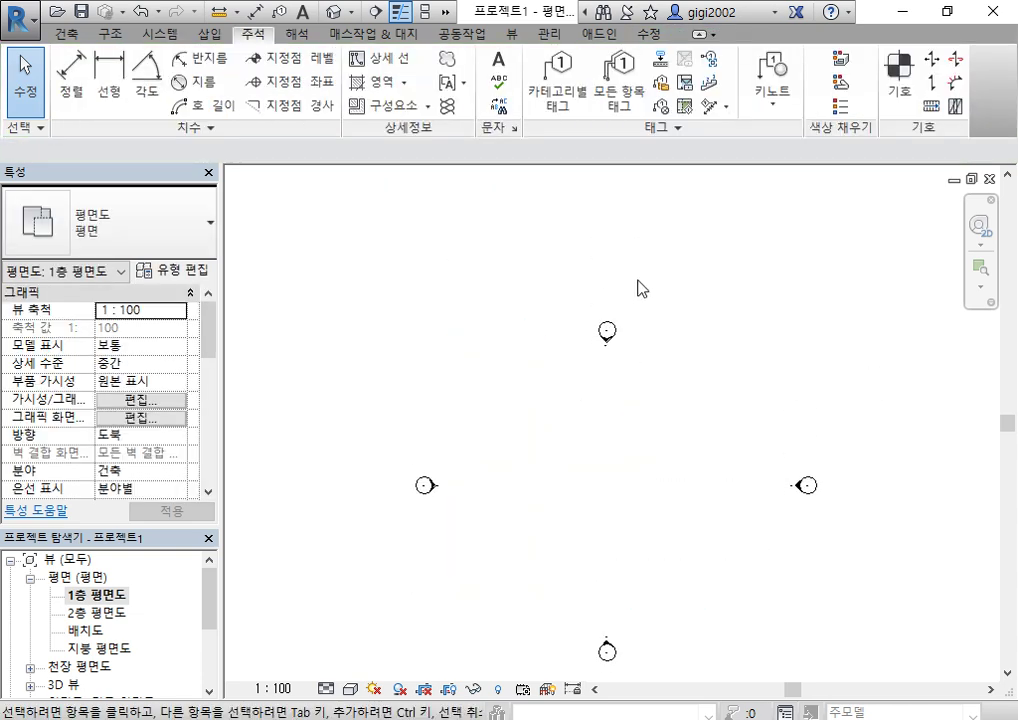
middle_click_drag(657, 505, 604, 430)
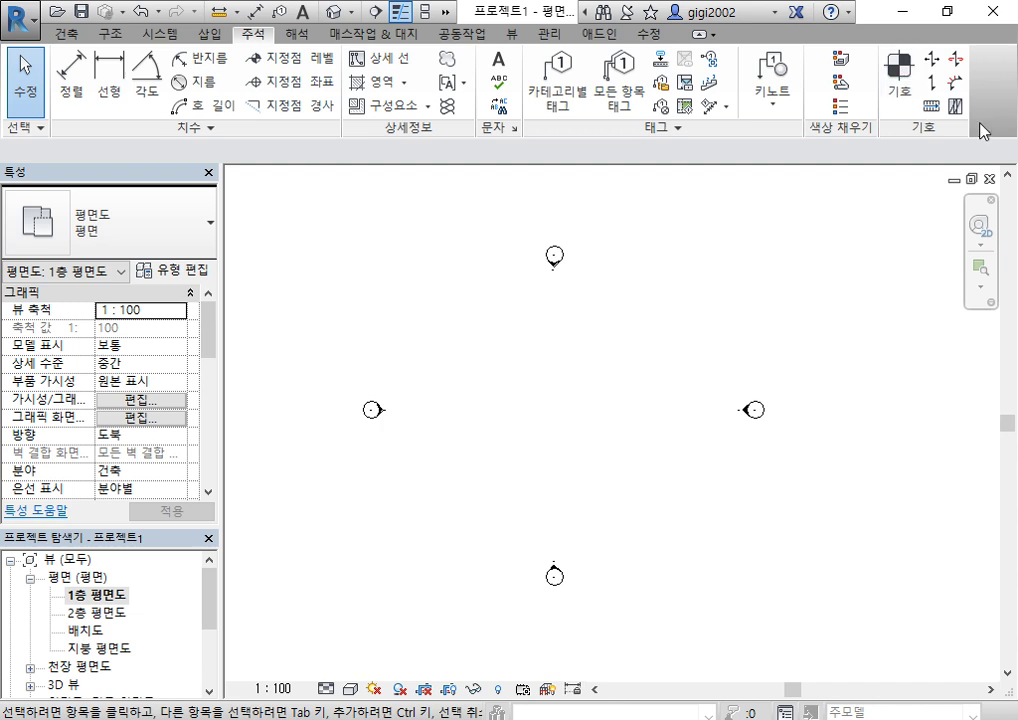
Draw a vertical grid line upward, just inside the west elevation marker.
left_click(63, 33)
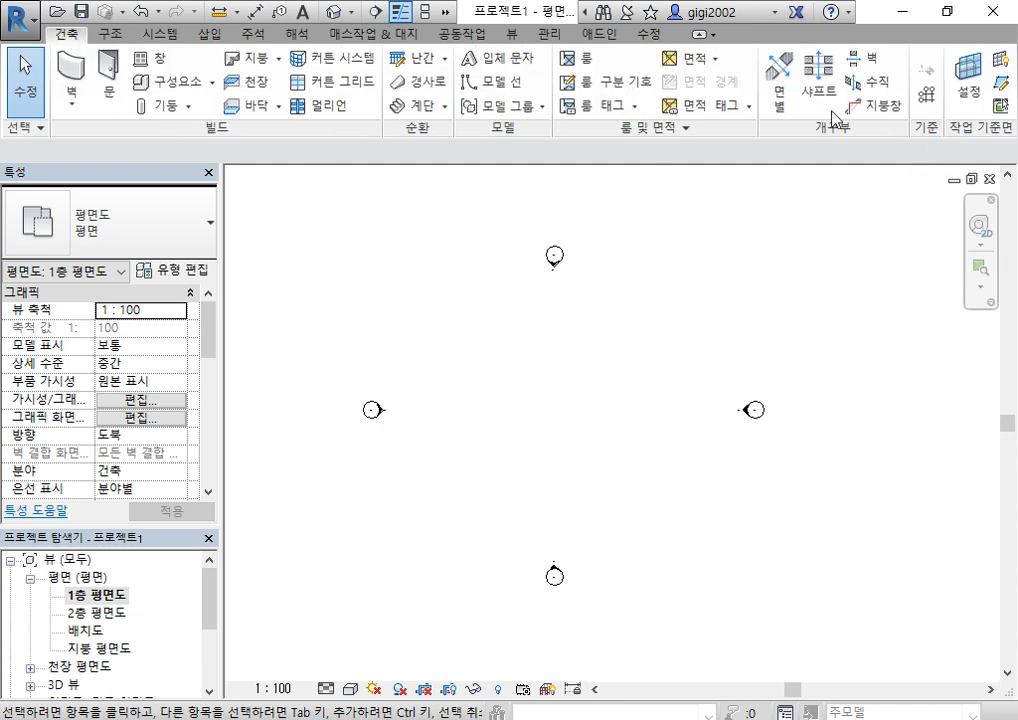
left_click(925, 96)
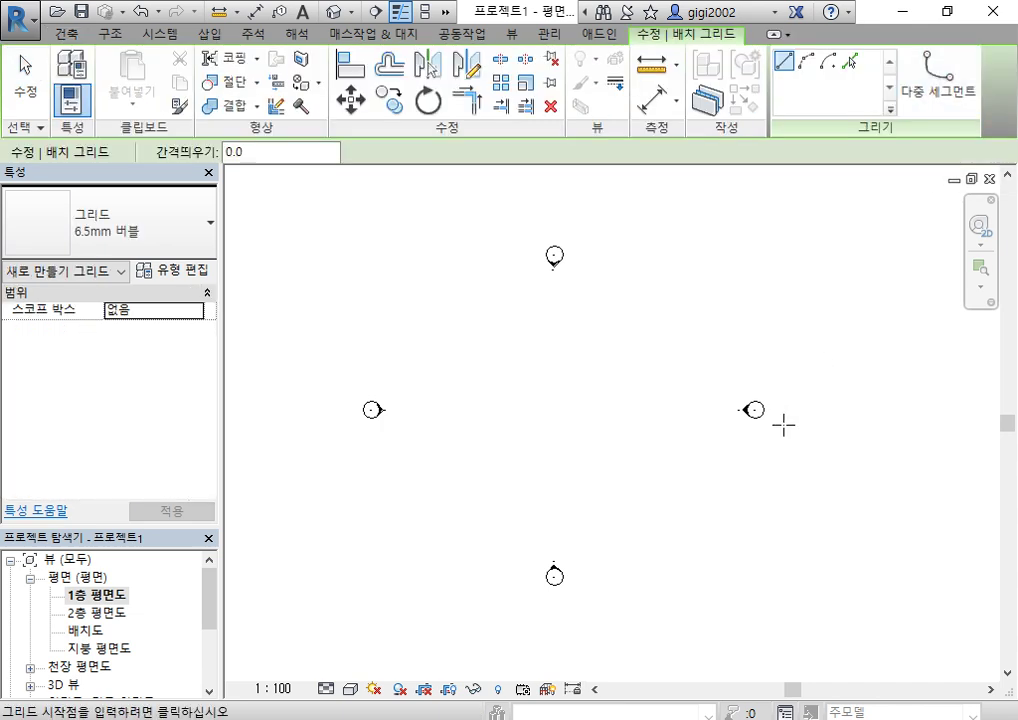
left_click(410, 571)
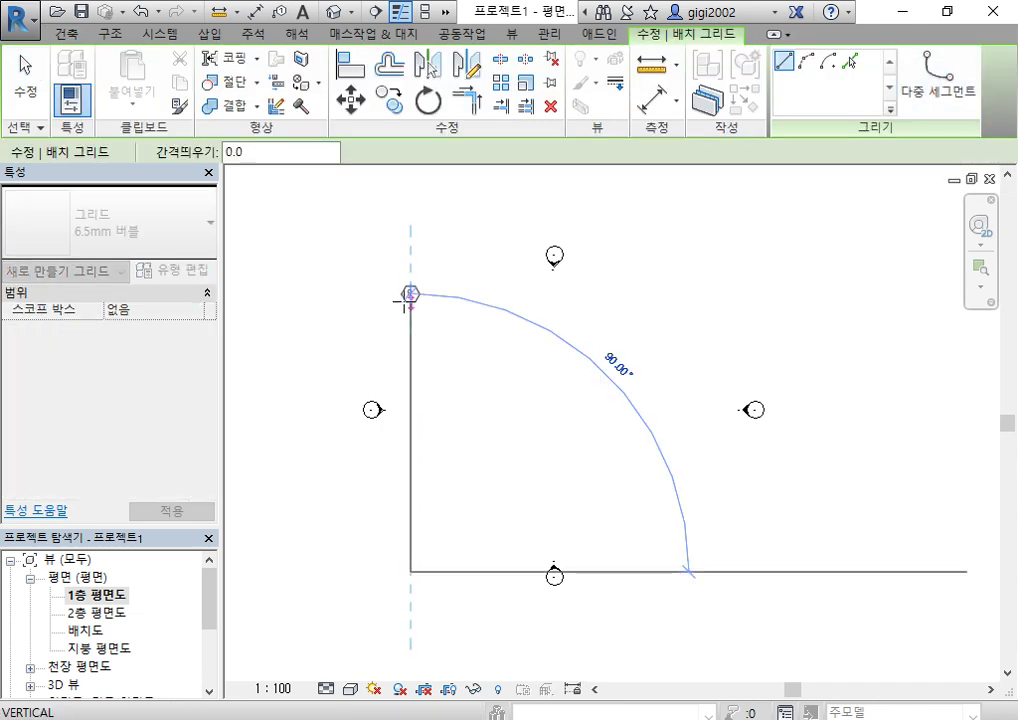
left_click(408, 295)
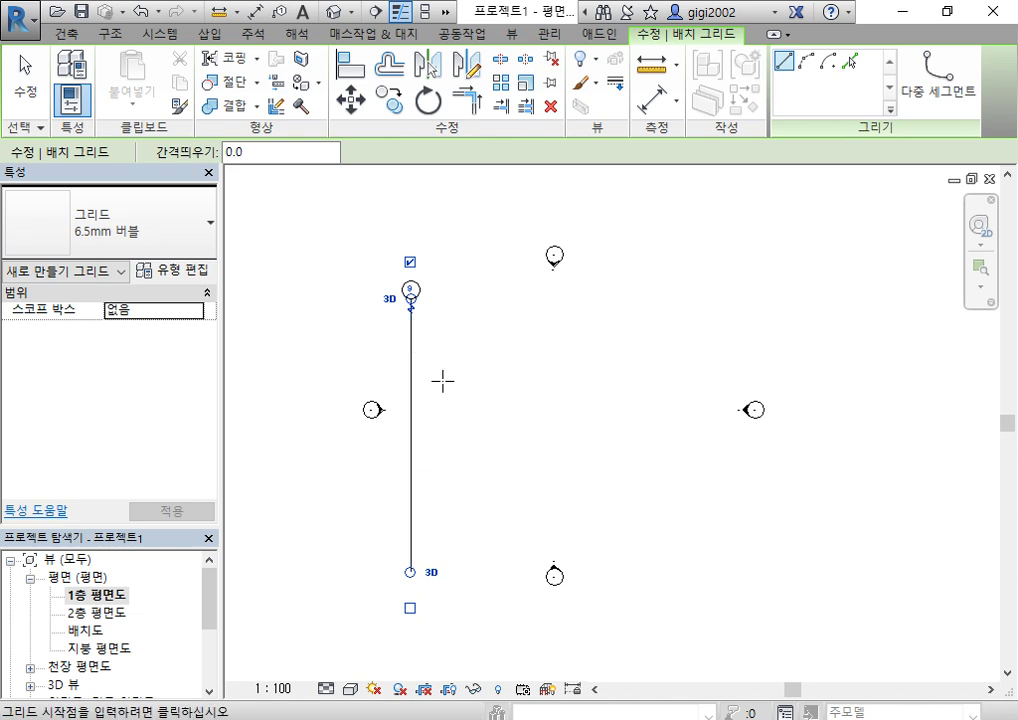
Rename the new grid line's bubble to X1.
scroll(405, 296, "up", 3)
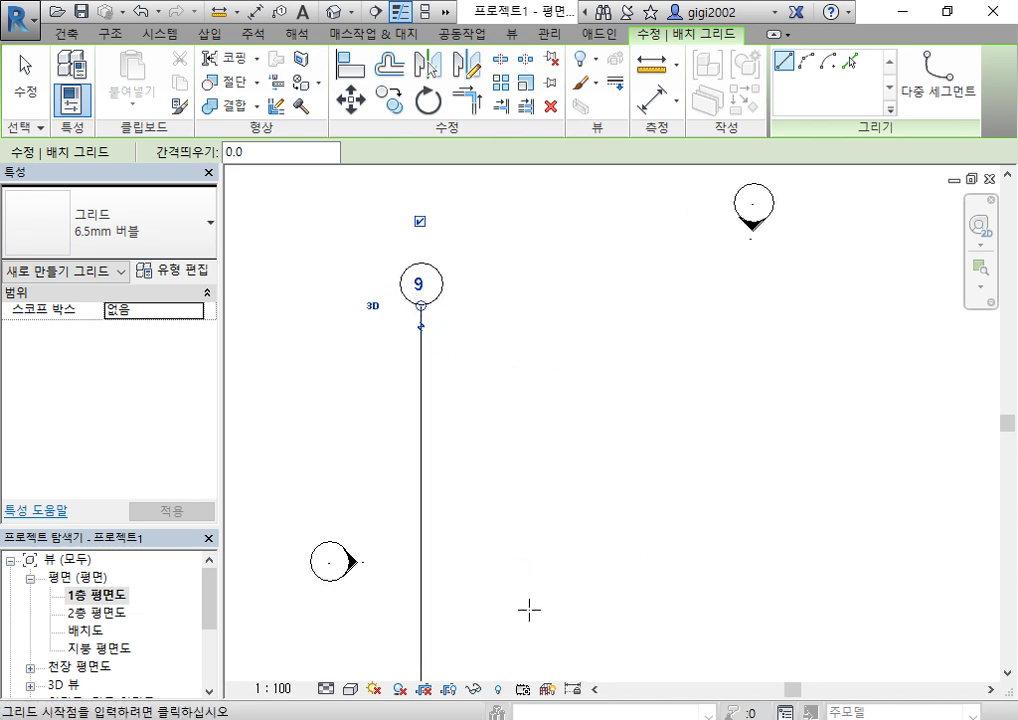
left_click(431, 284)
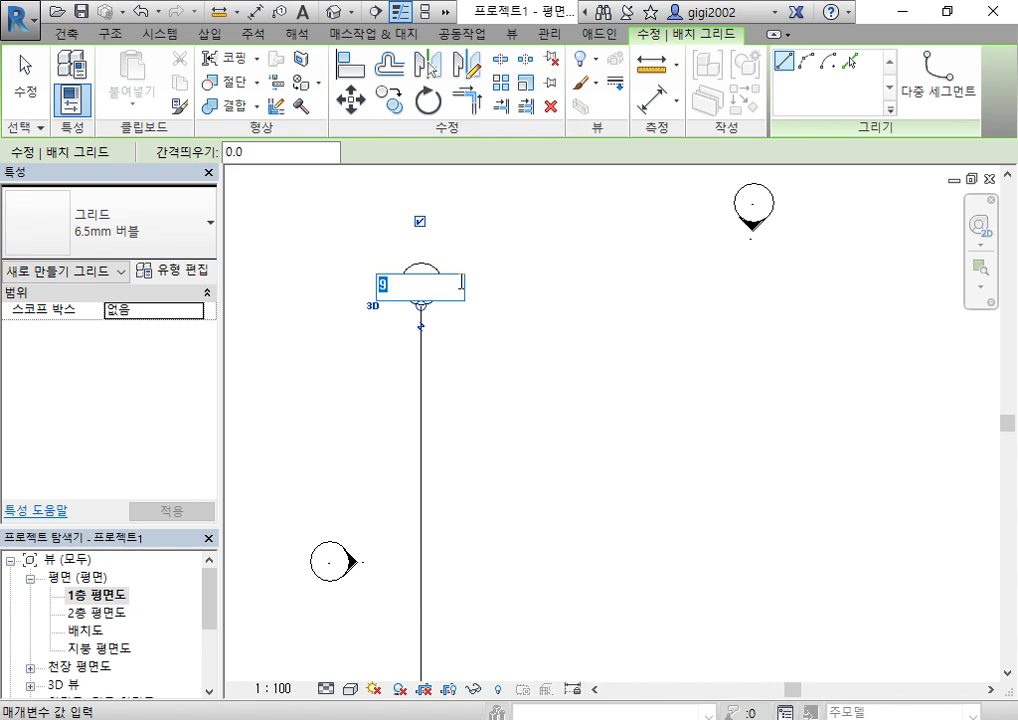
key("BackSpace")
type("X1")
key("Return")
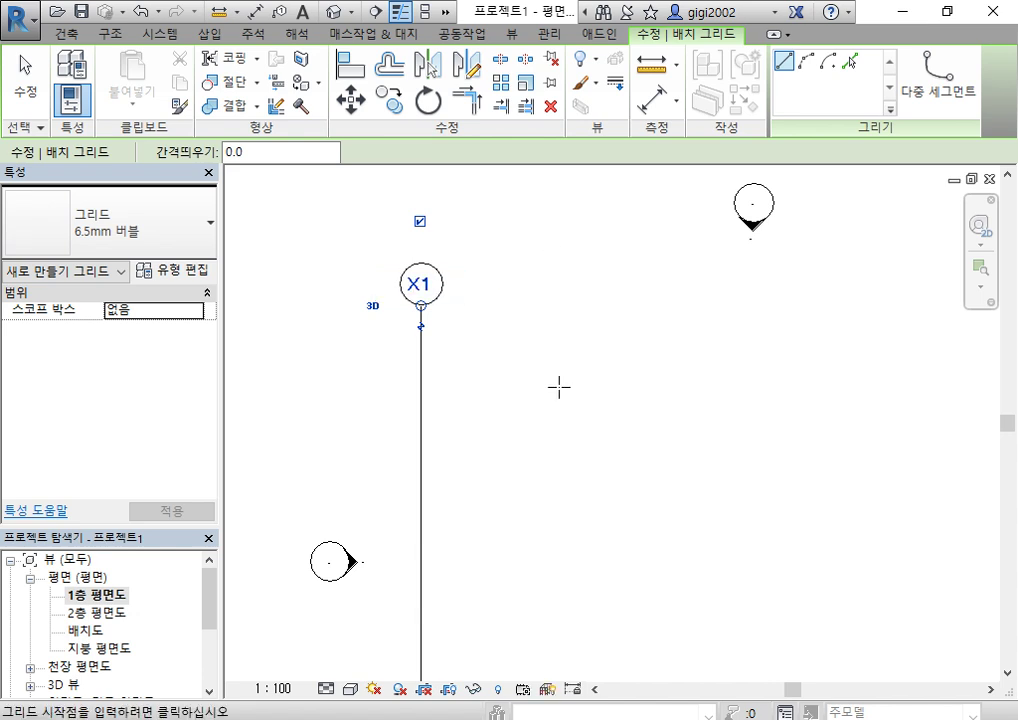
Draw a second vertical grid 6000 to the right of X1, aligned with both of its ends.
scroll(676, 328, "down", 3)
middle_click_drag(723, 391, 607, 360)
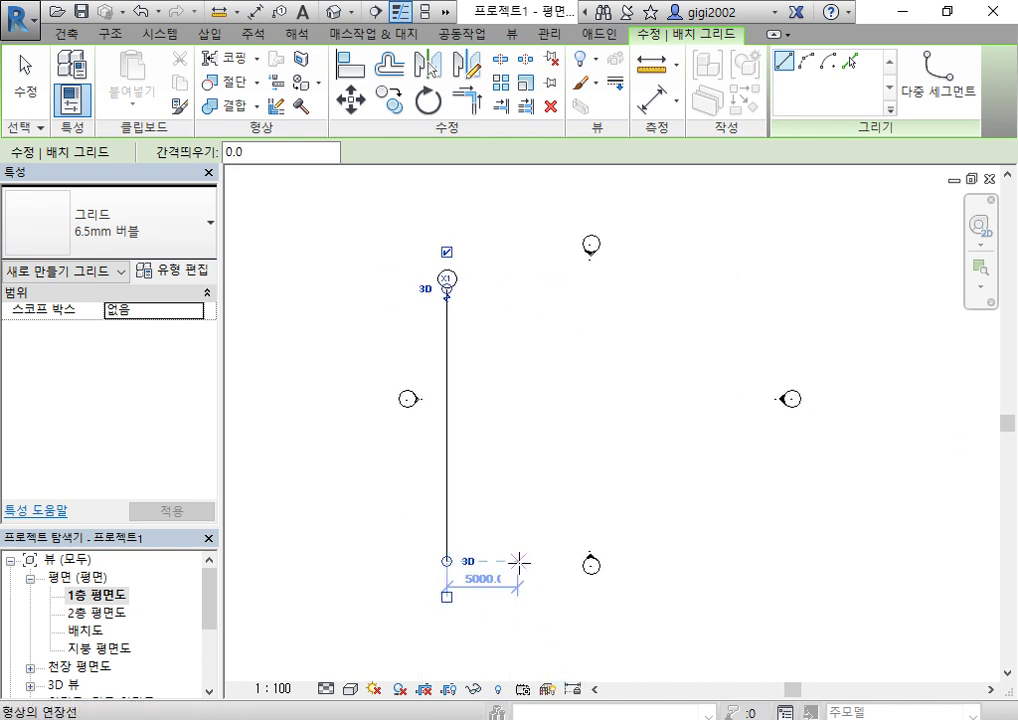
scroll(581, 456, "up", 1)
middle_click_drag(581, 460, 566, 498)
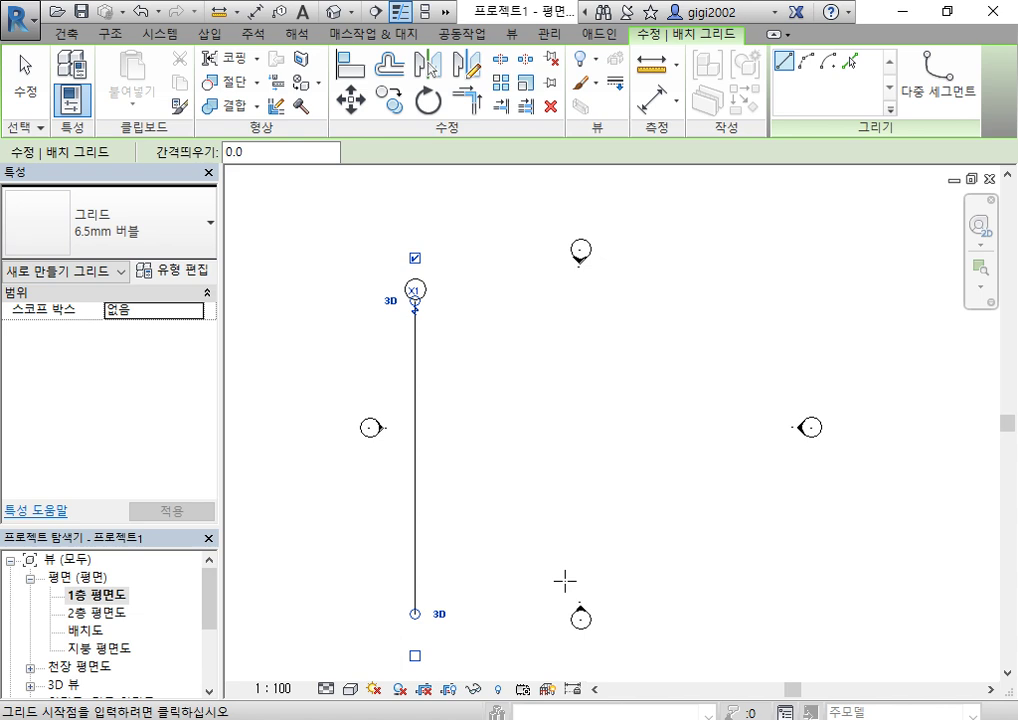
left_click(512, 613)
left_click(511, 291)
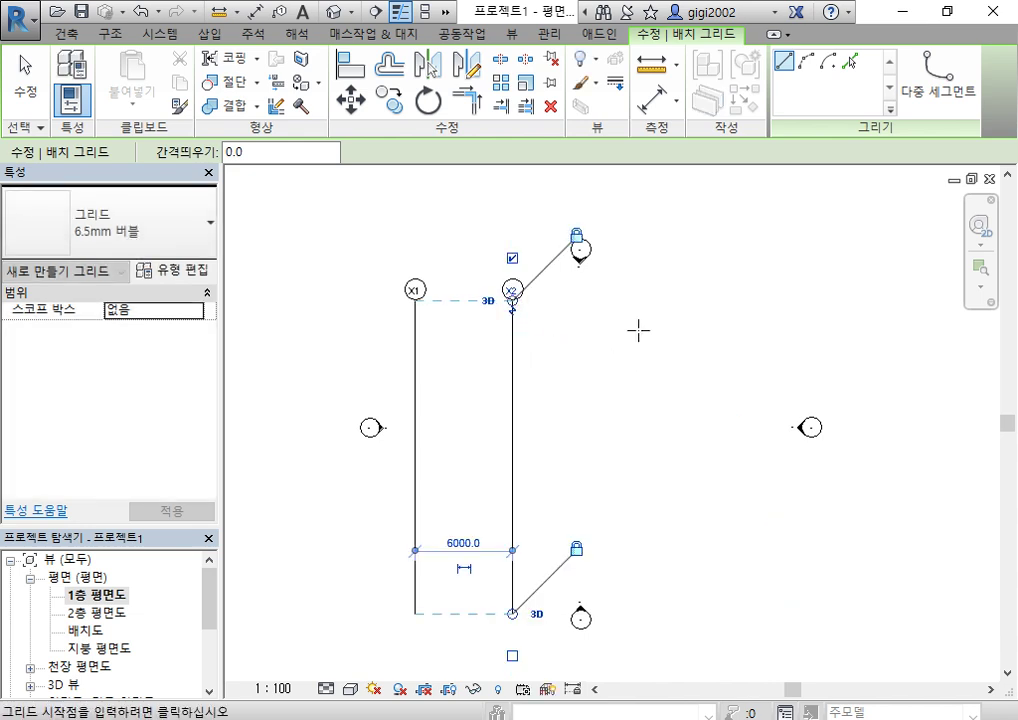
Draw a third vertical grid 7000 to the right of X2, aligned with its ends, and end the grid command.
left_click(626, 613)
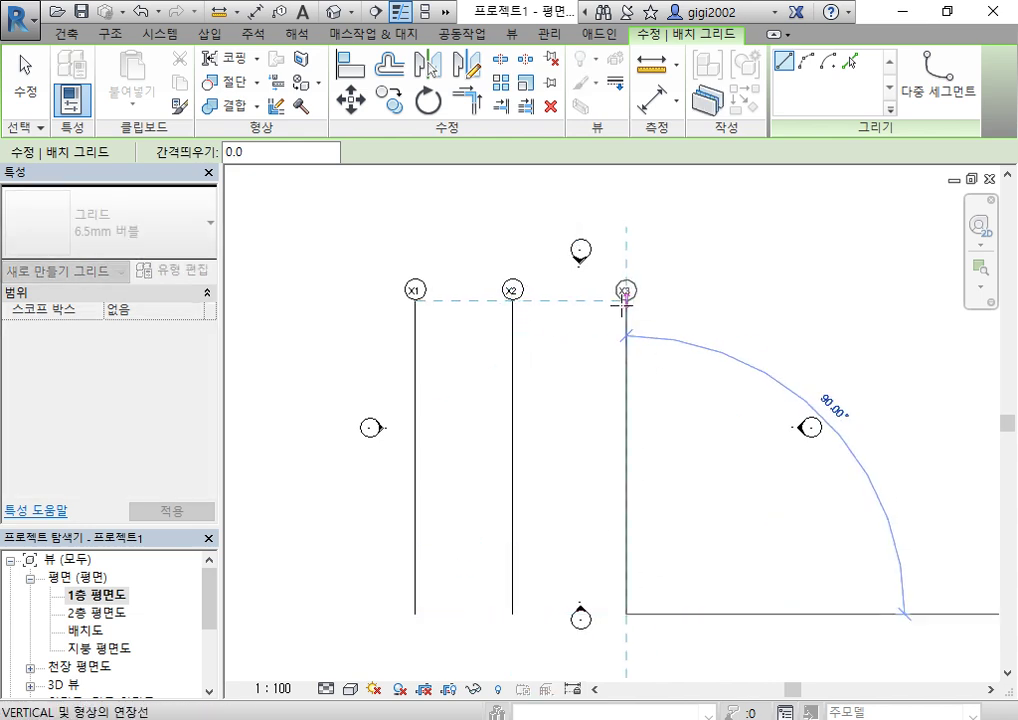
left_click(626, 291)
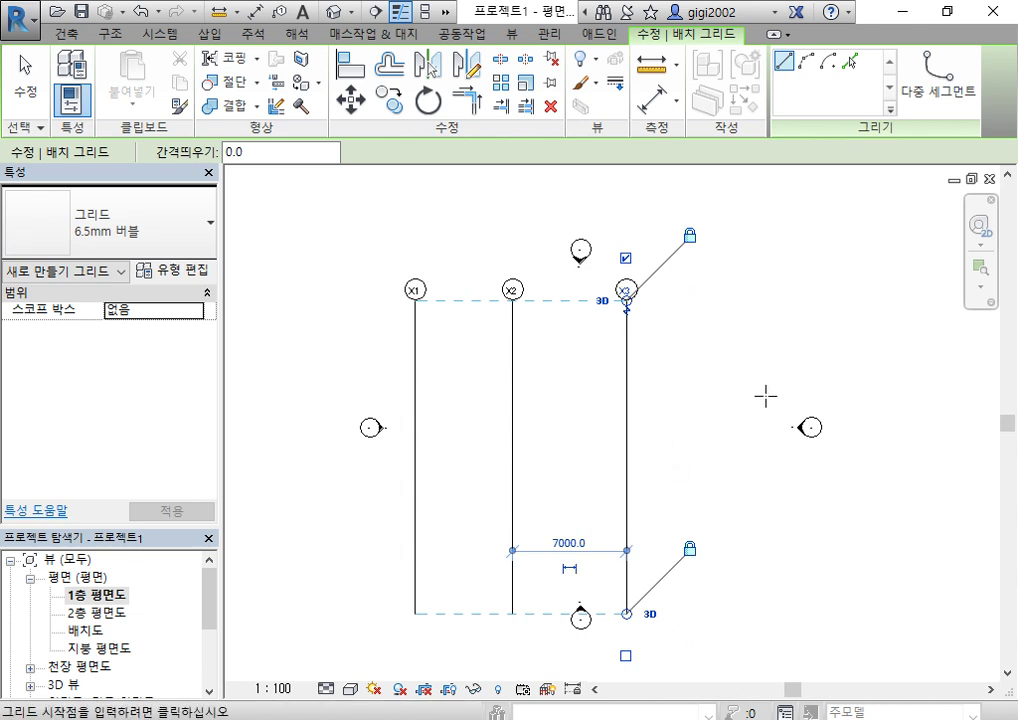
right_click(669, 364)
left_click(714, 372)
right_click(717, 371)
left_click(722, 381)
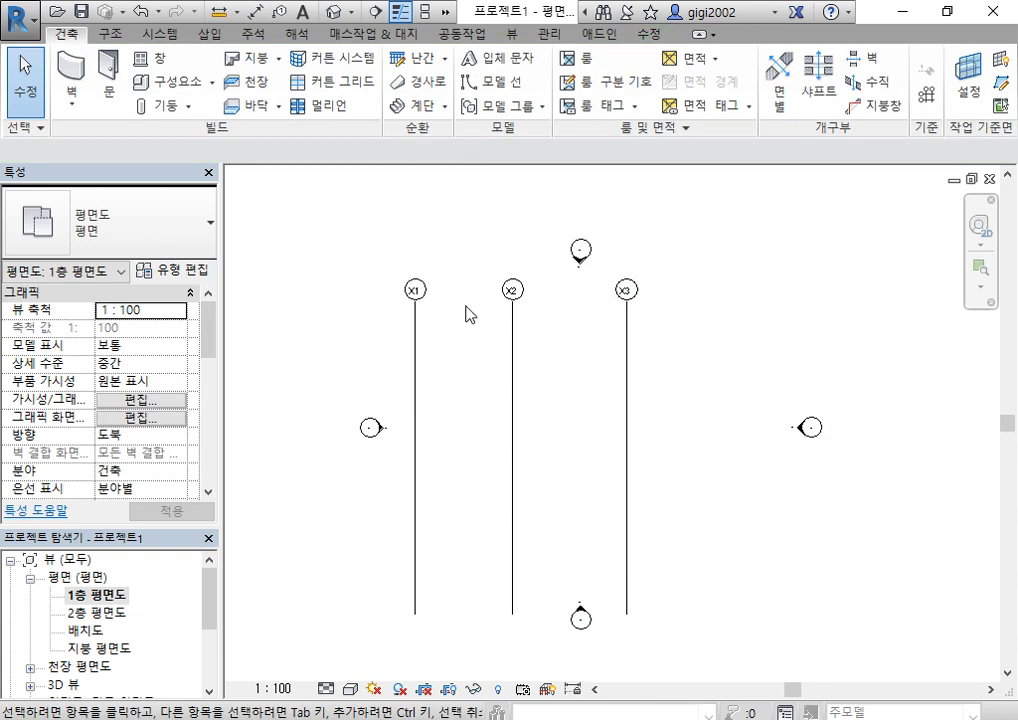
Copy grid X3 horizontally 5000 to the right and deselect the copy.
left_click(627, 362)
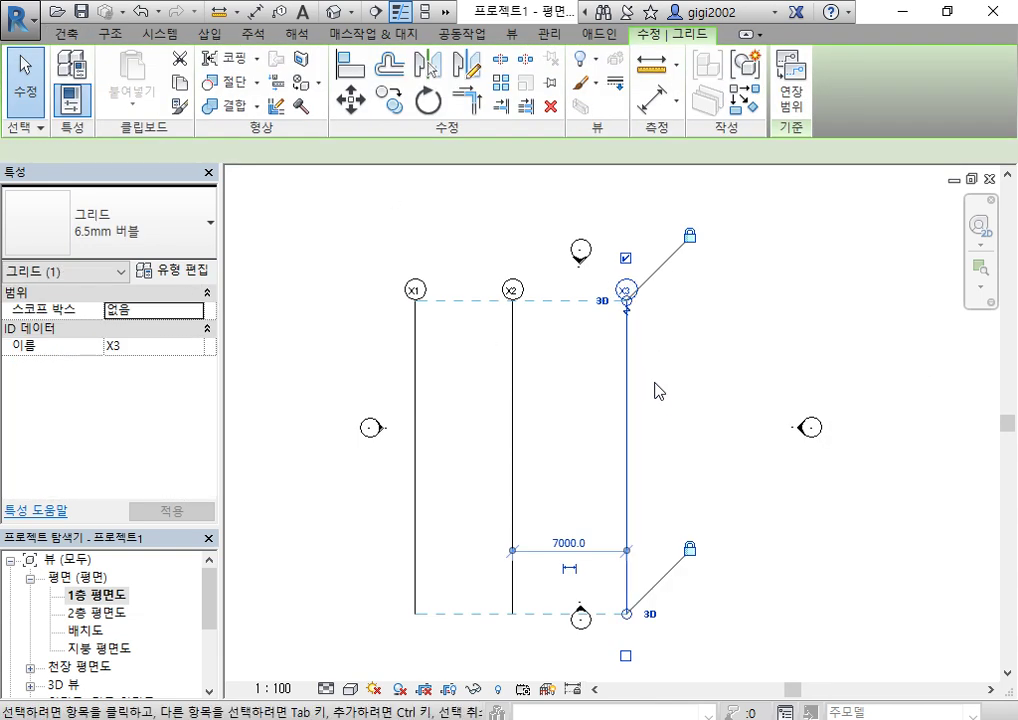
left_click(393, 117)
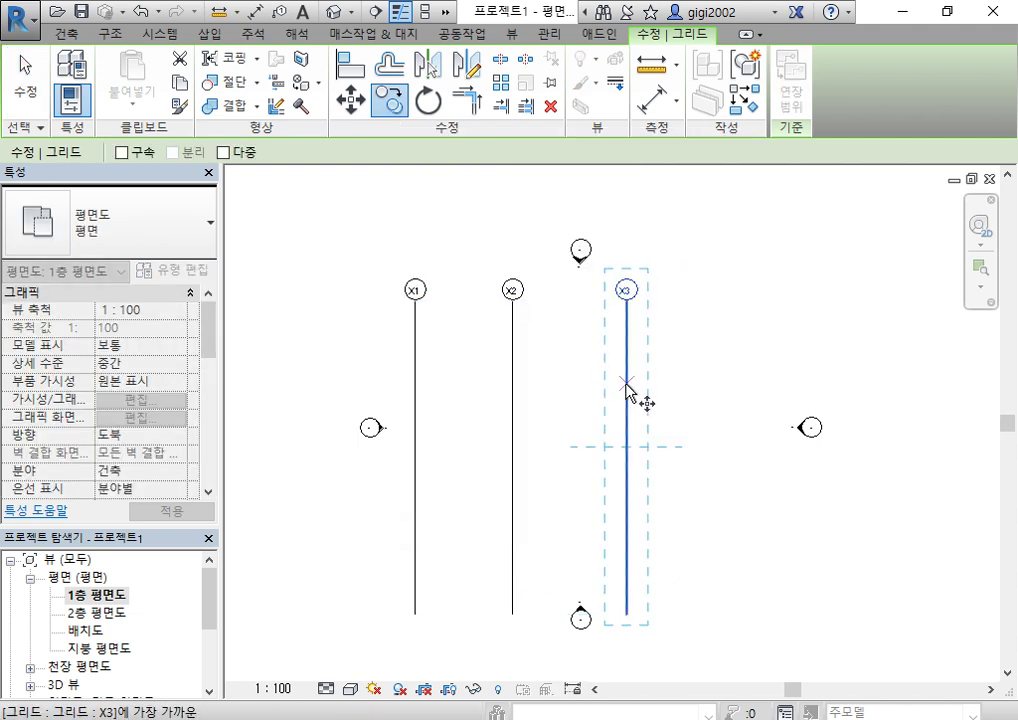
left_click(627, 392)
left_click(708, 381)
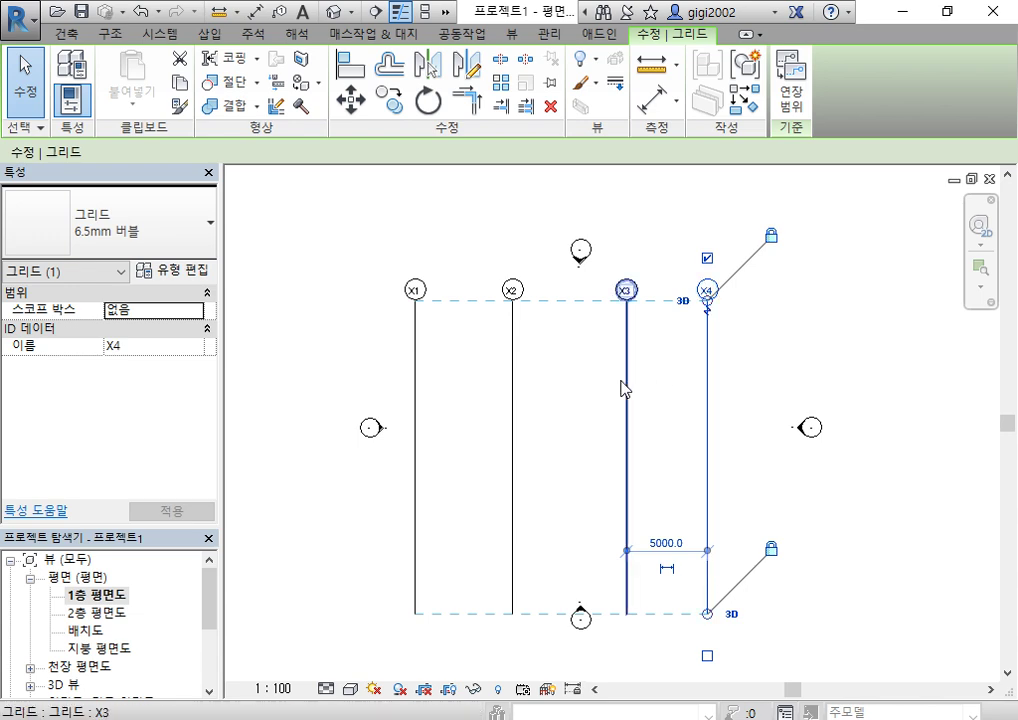
left_click(487, 229)
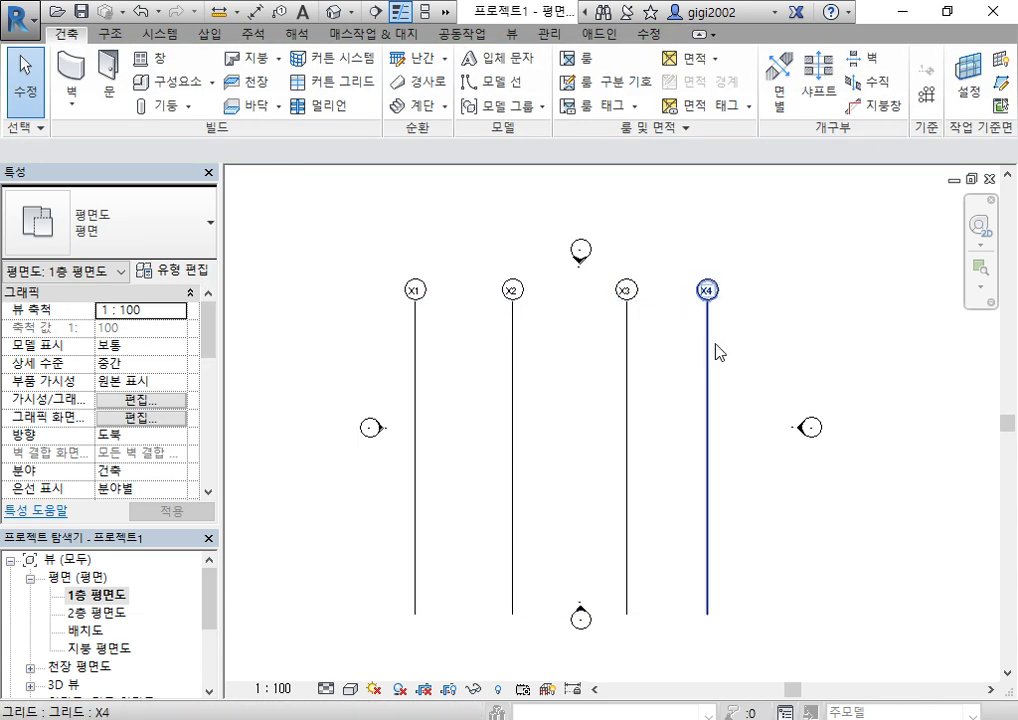
Copy grid X4 with the multiple-copy option on, placing two freely spaced grids to its right.
left_click(714, 350)
left_click(391, 101)
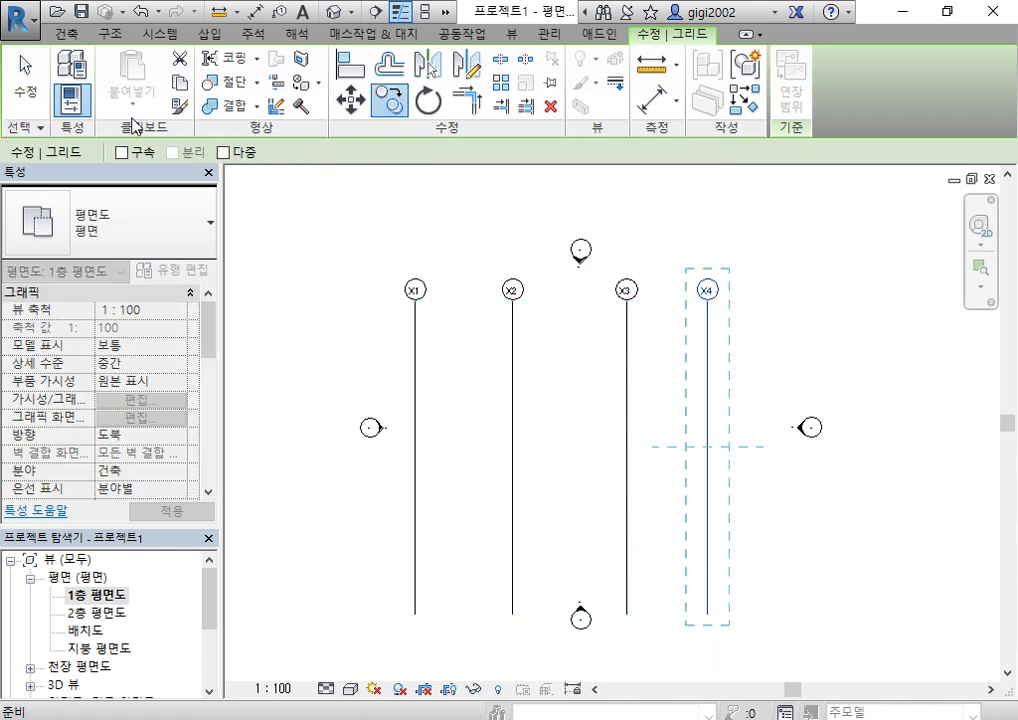
left_click(223, 152)
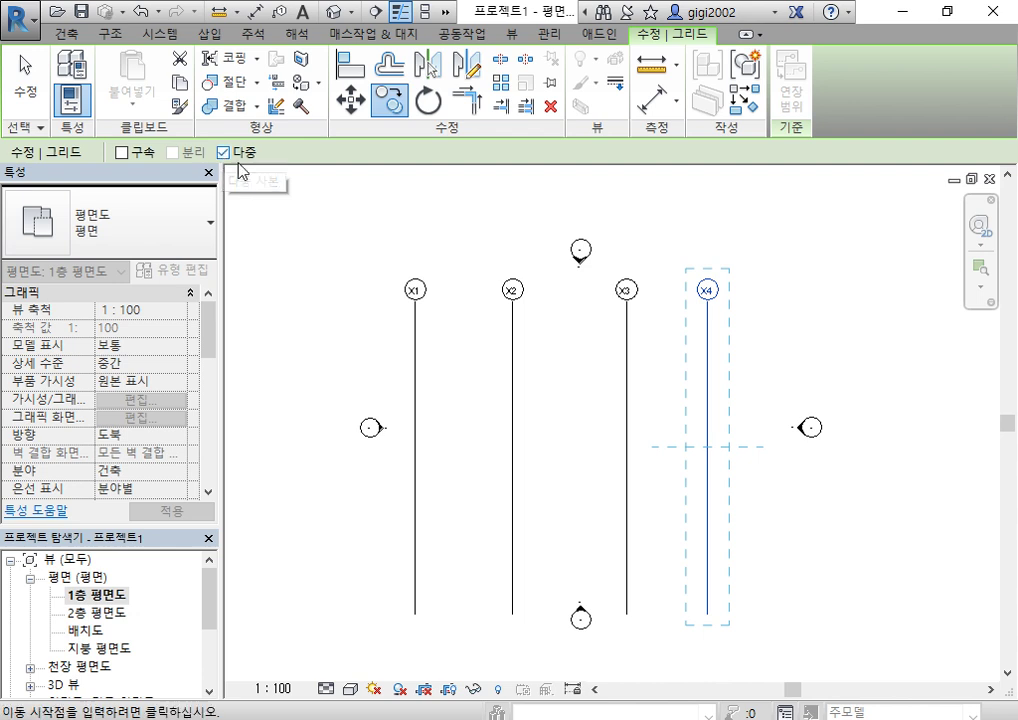
left_click(707, 342)
left_click(779, 341)
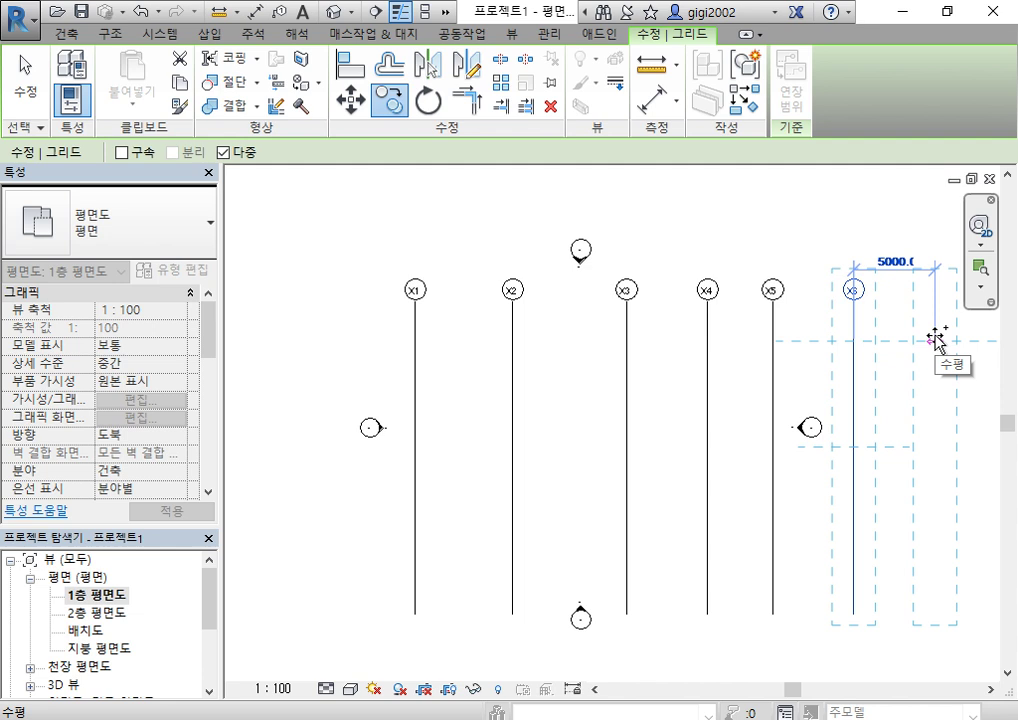
Continue the multiple copy with two more grids to the right of X6, each at an exact spacing of 6000.
middle_click_drag(936, 340, 722, 359)
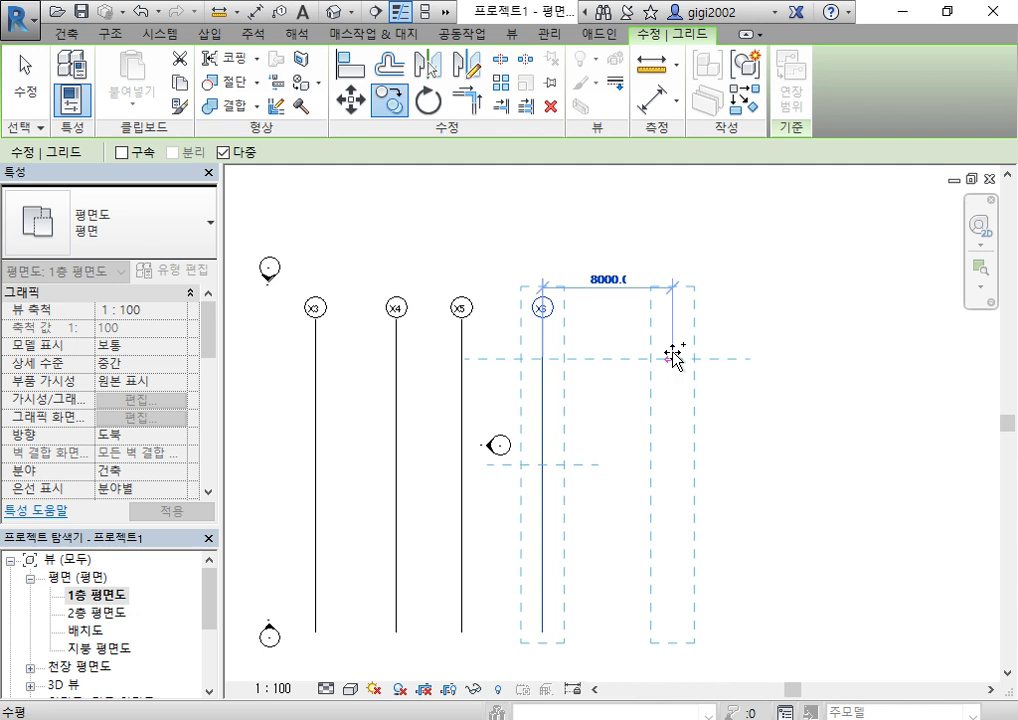
type("6000")
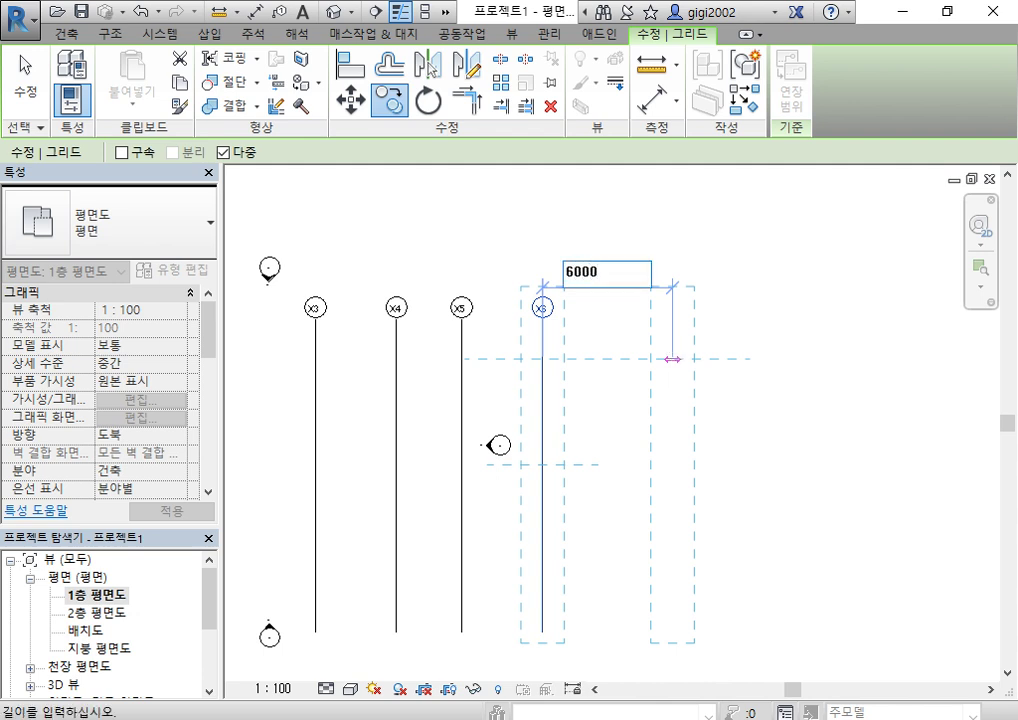
key("Return")
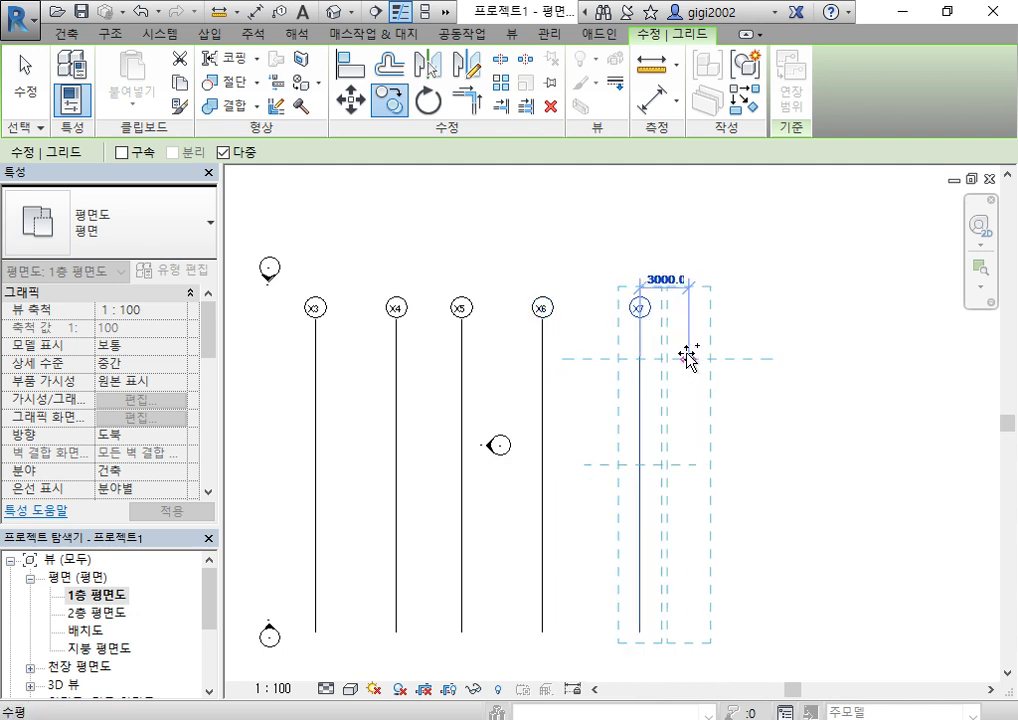
scroll(686, 356, "down", 3)
middle_click_drag(757, 409, 602, 478)
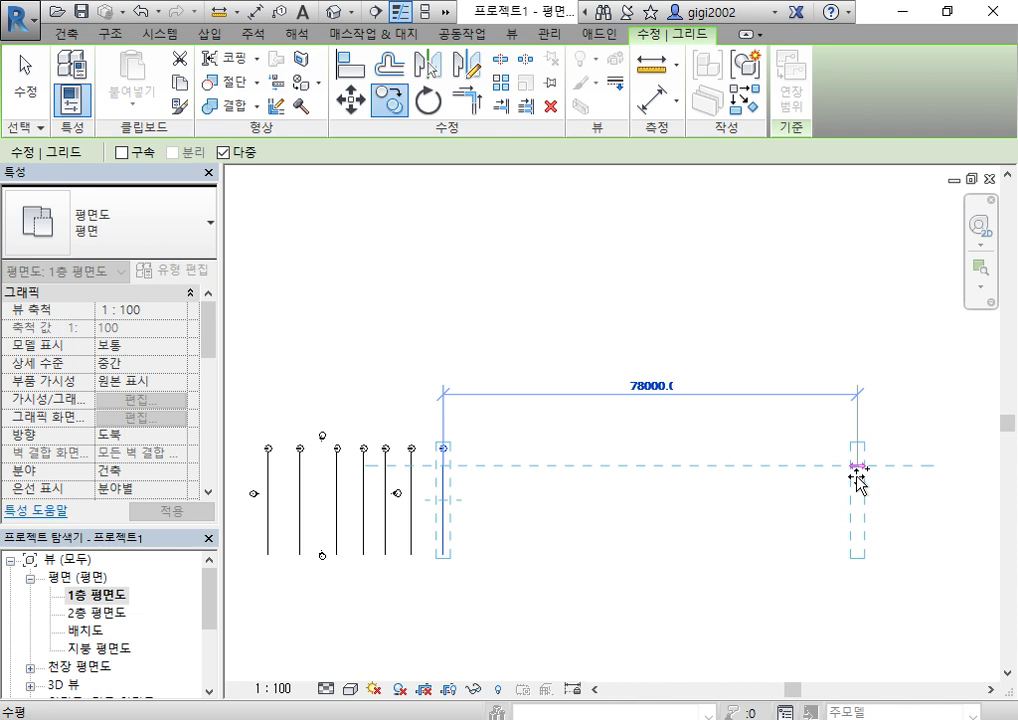
type("6000")
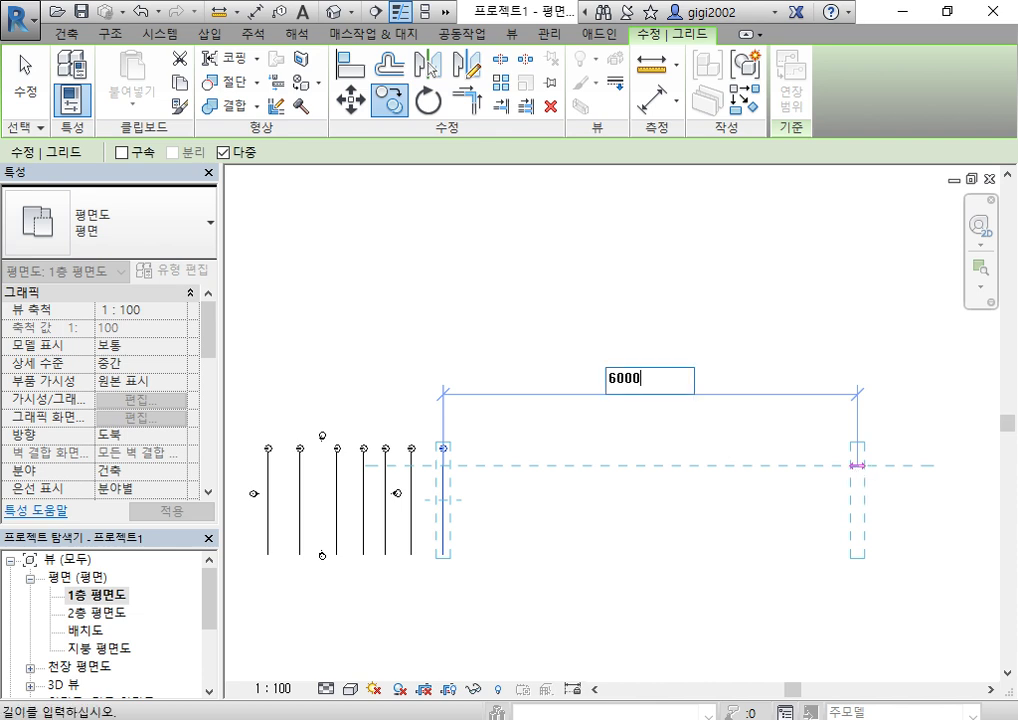
key("Return")
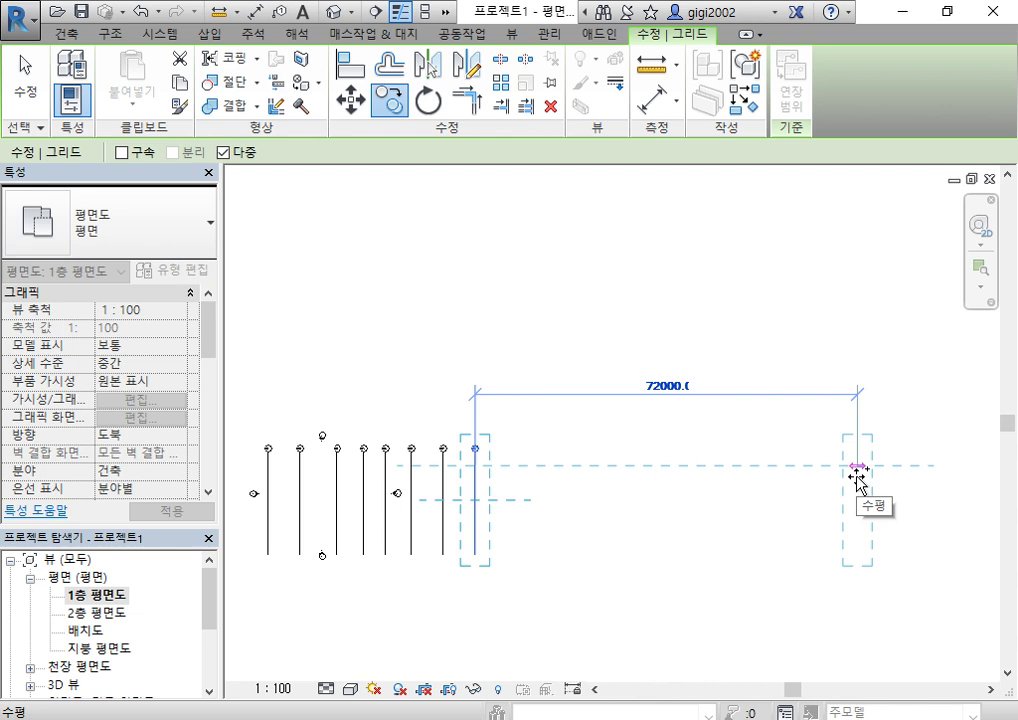
Add three more grid copies beyond X8 at 6000 spacing, then end the copy command and clear the selection.
type("6000")
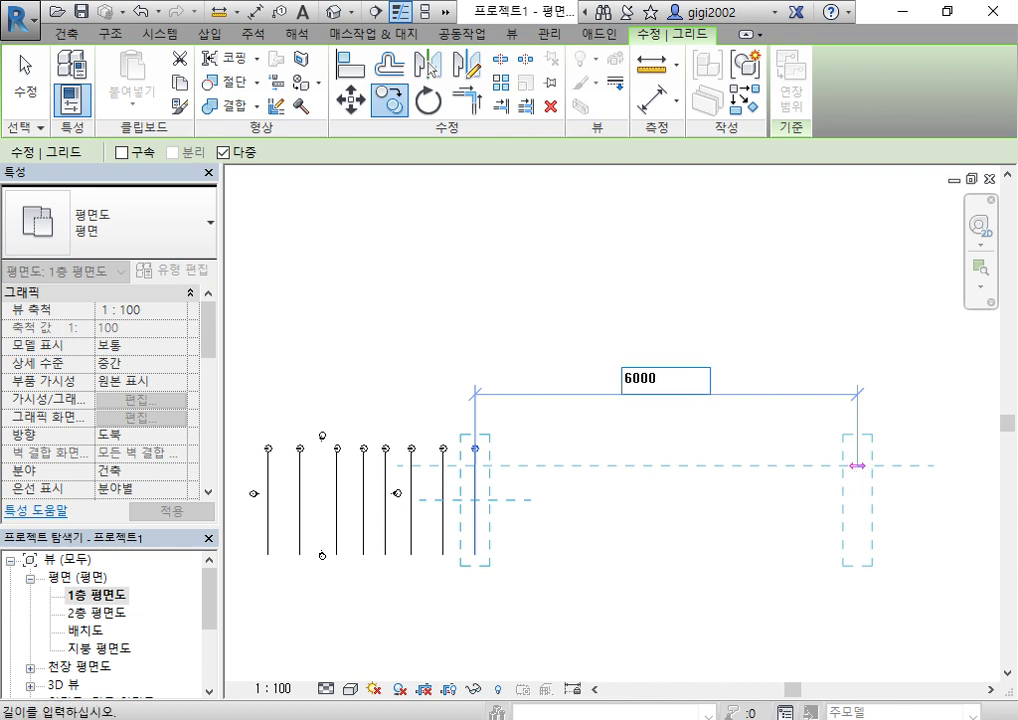
type("60")
key("Return")
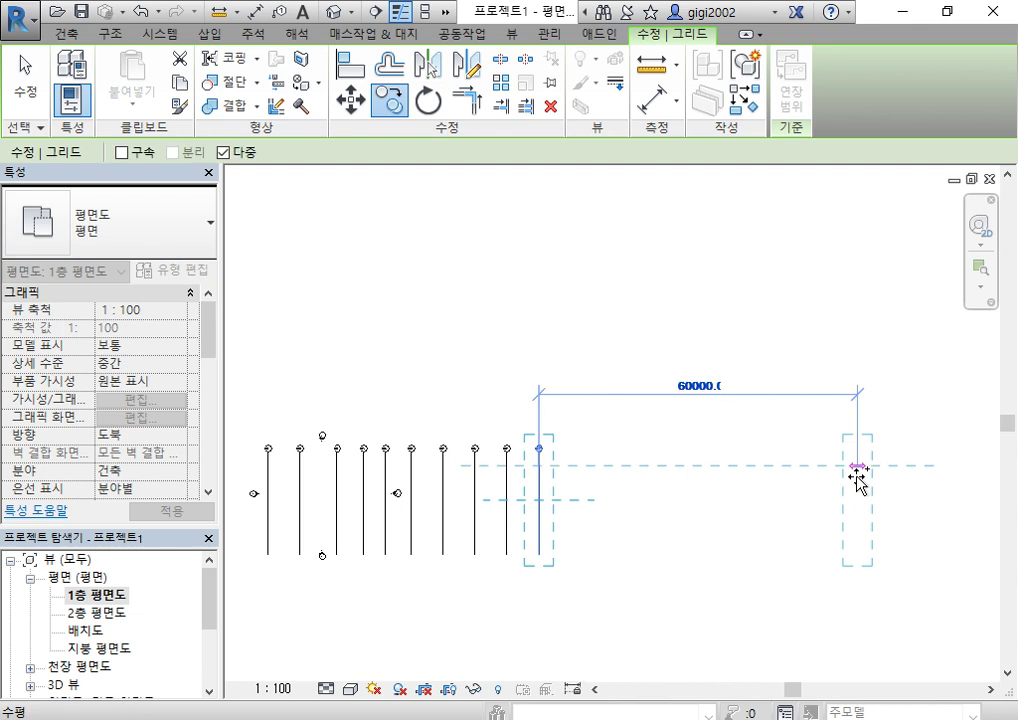
type("6000")
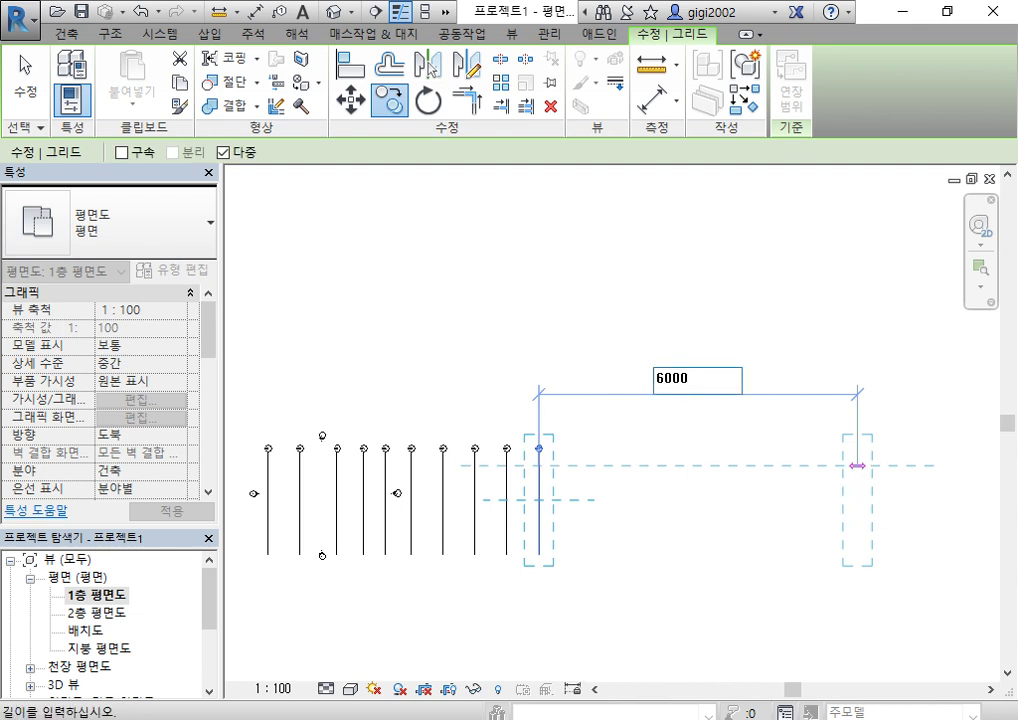
key("Return")
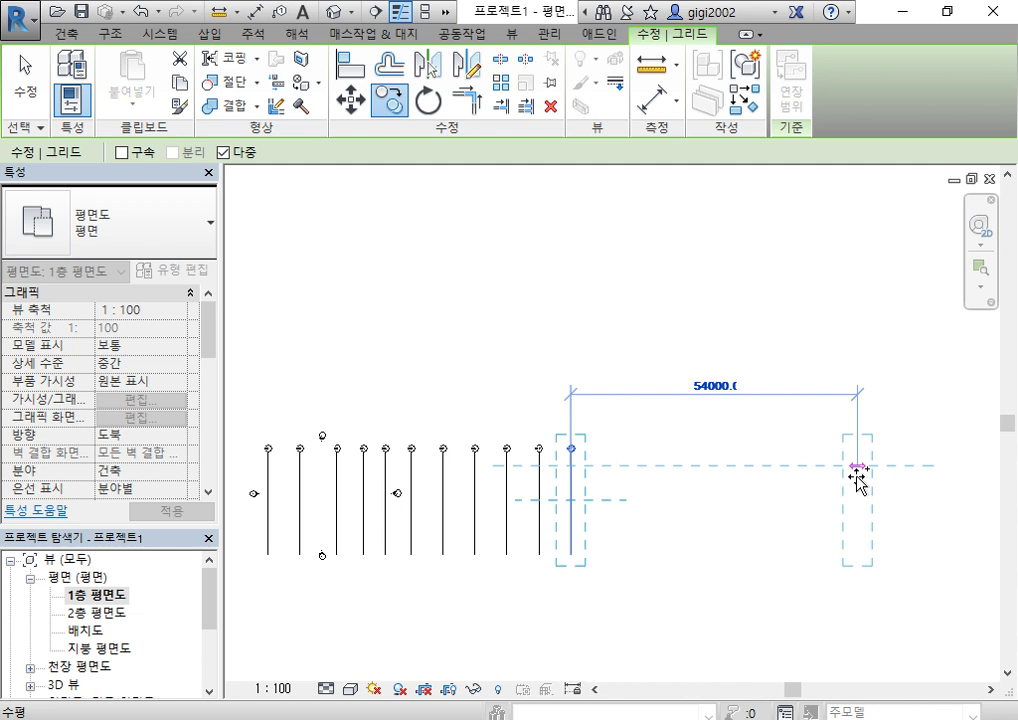
key("Escape")
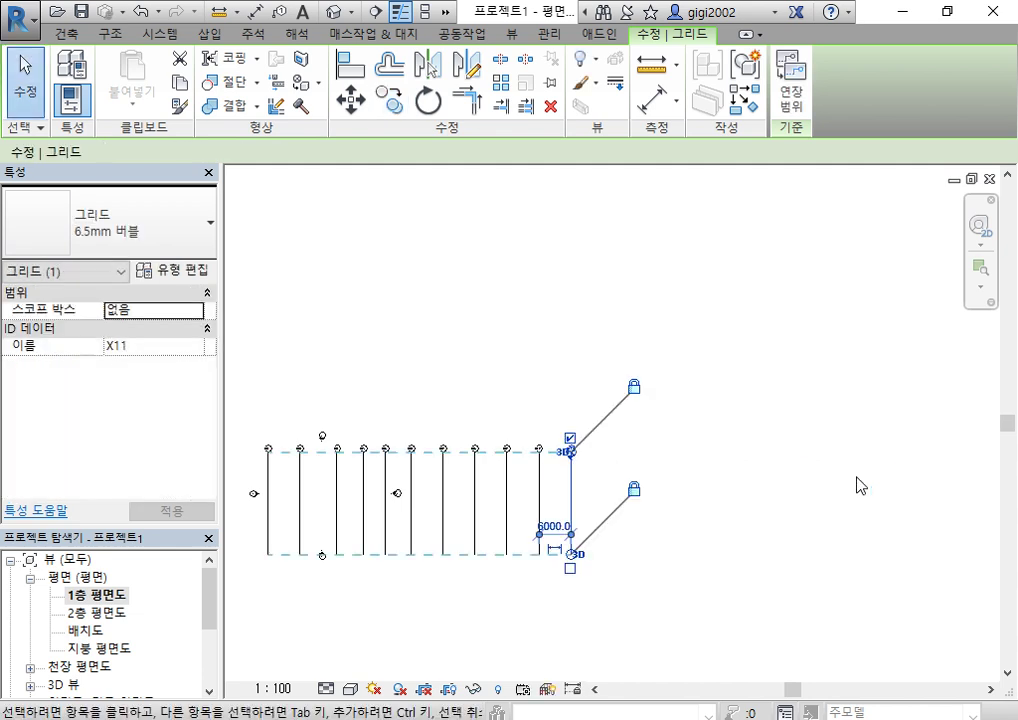
key("Escape")
scroll(443, 465, "up", 3)
scroll(629, 432, "up", 1)
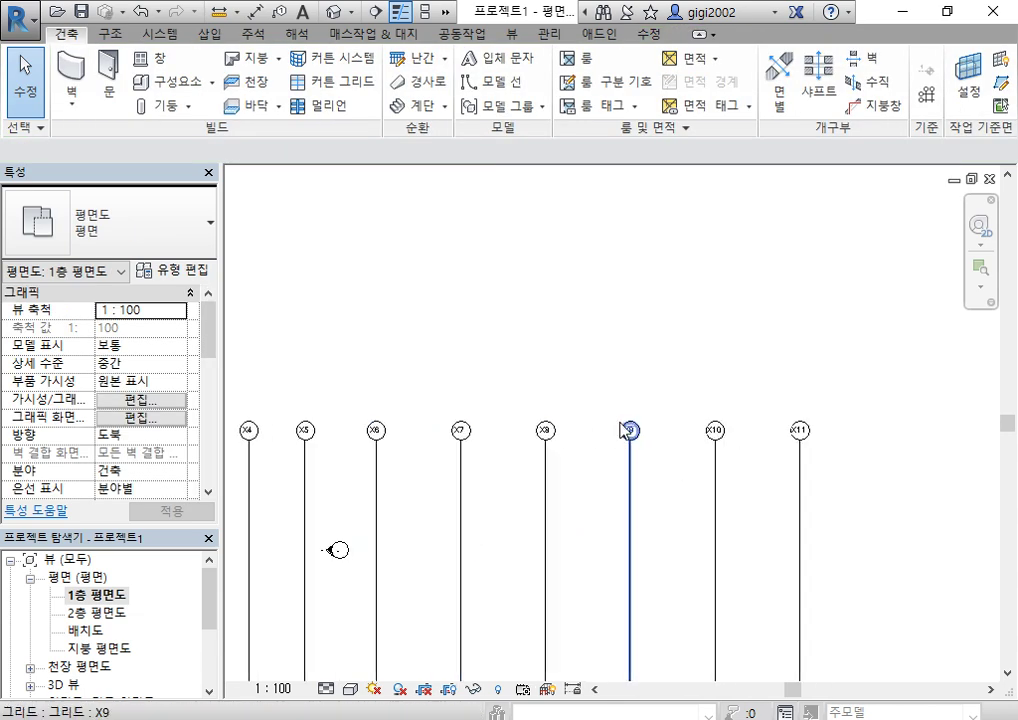
Delete the five grids X7 through X11, leaving the series ending at X6.
scroll(684, 438, "down", 1)
scroll(692, 432, "up", 3)
scroll(737, 446, "down", 1)
middle_click_drag(865, 471, 745, 478)
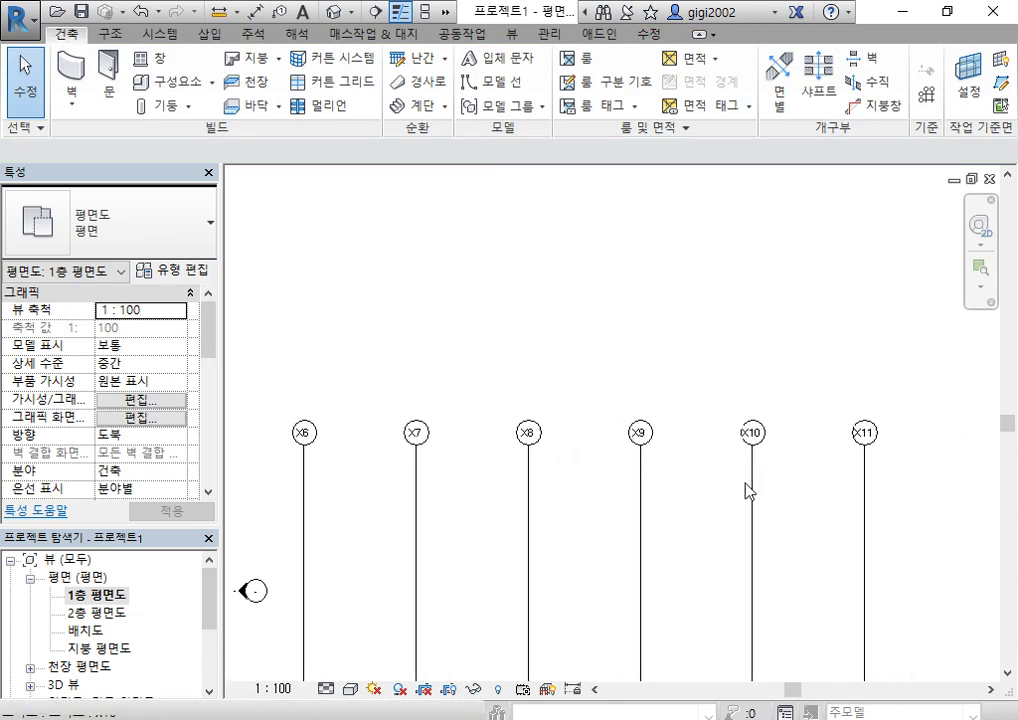
left_click_drag(954, 505, 398, 350)
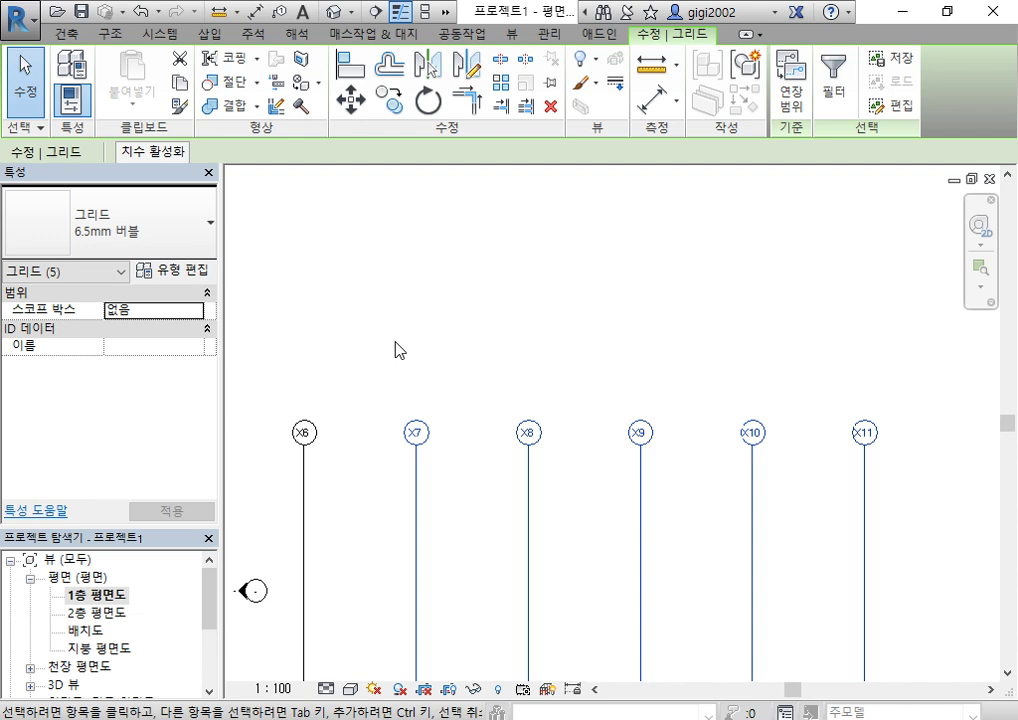
left_click(545, 359)
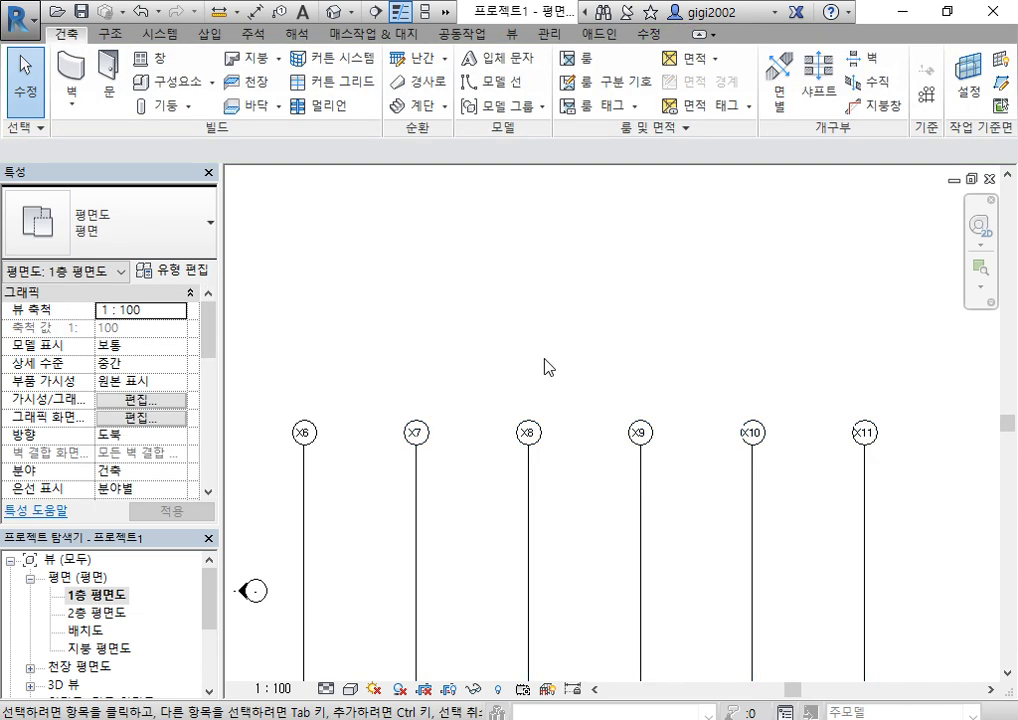
mouse_move(924, 569)
left_mouse_down()
mouse_move(454, 432)
mouse_move(364, 330)
mouse_move(929, 566)
left_mouse_up()
left_click_drag(1005, 567, 400, 344)
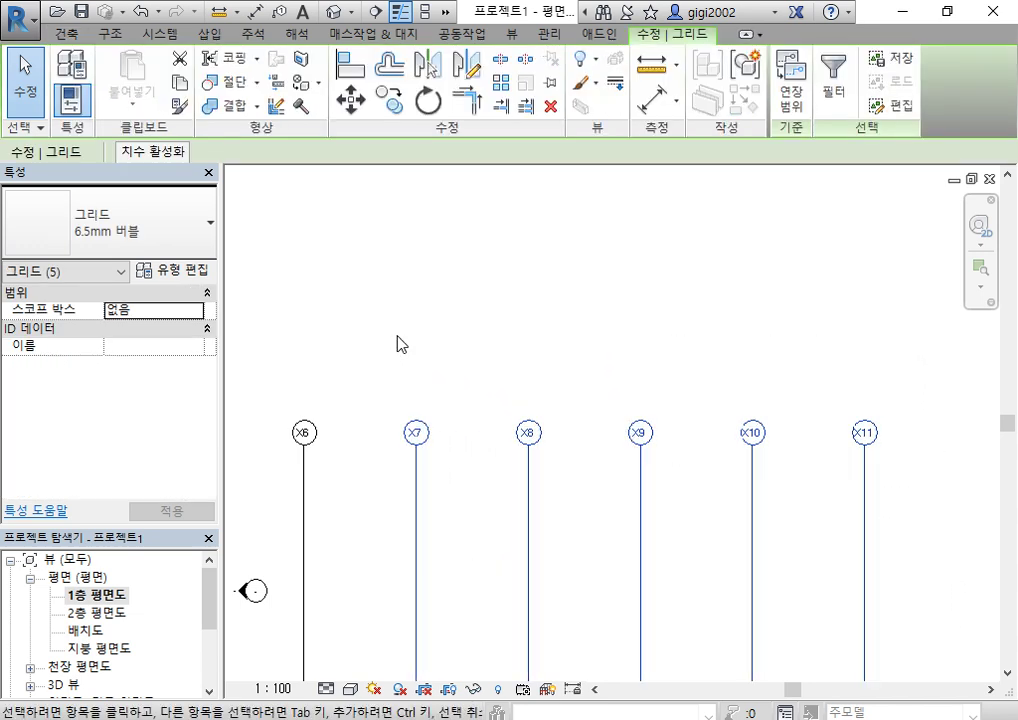
key("Delete")
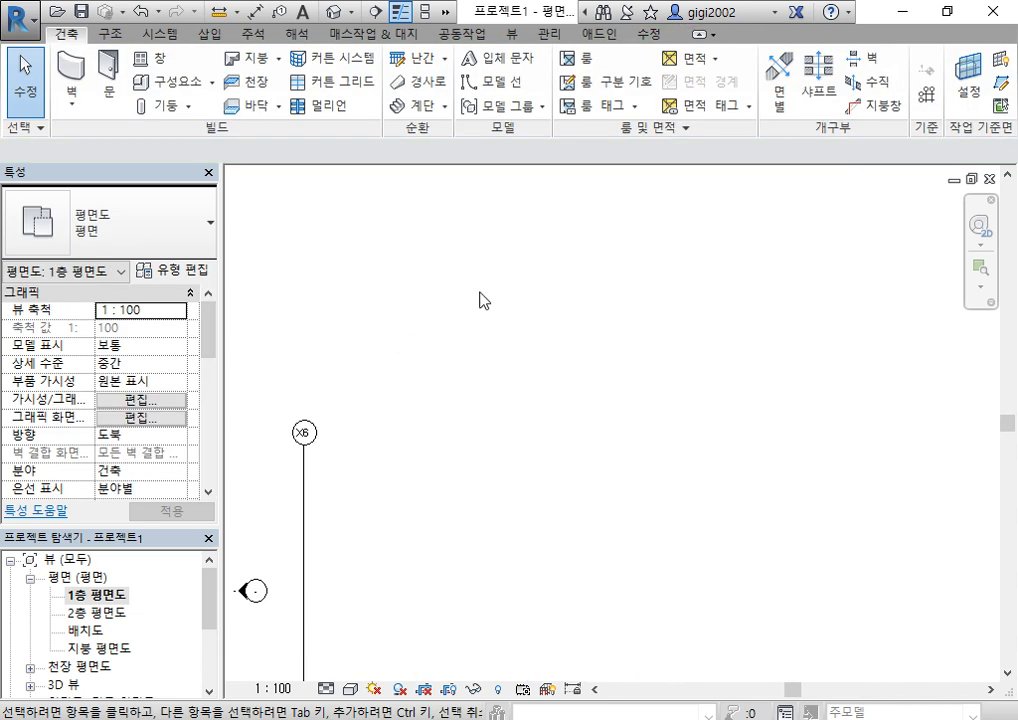
Place one continuous aligned dimension string across grids X1 to X6 just below their bubbles, and end the dimension command.
scroll(500, 312, "down", 6)
middle_click_drag(514, 338, 752, 324)
scroll(535, 353, "up", 5)
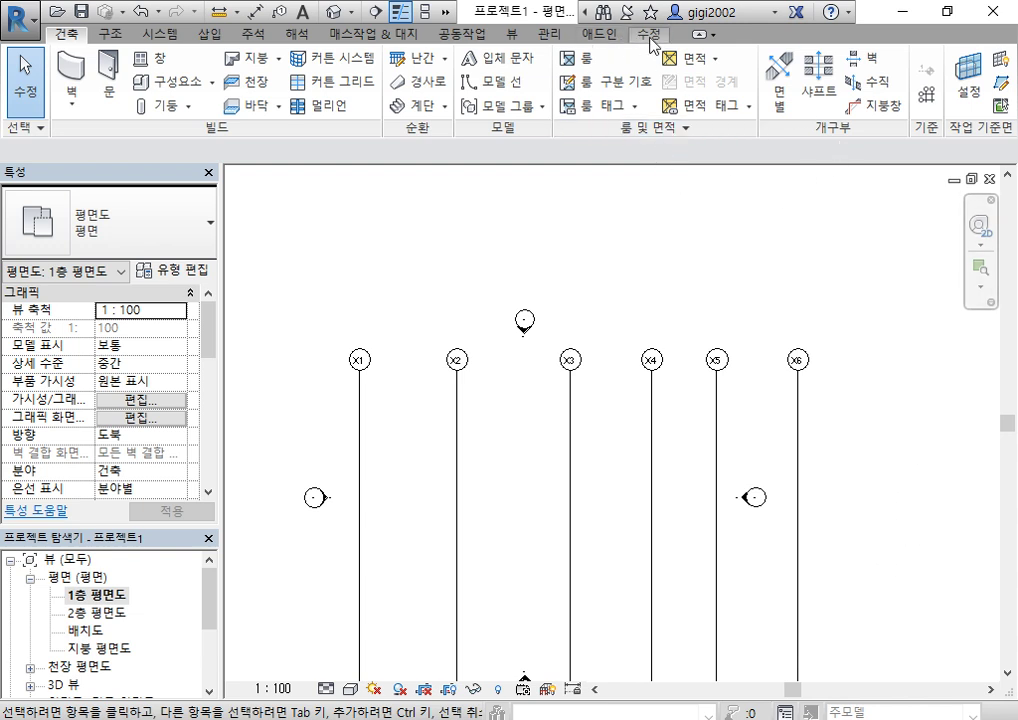
left_click(205, 33)
left_click(253, 33)
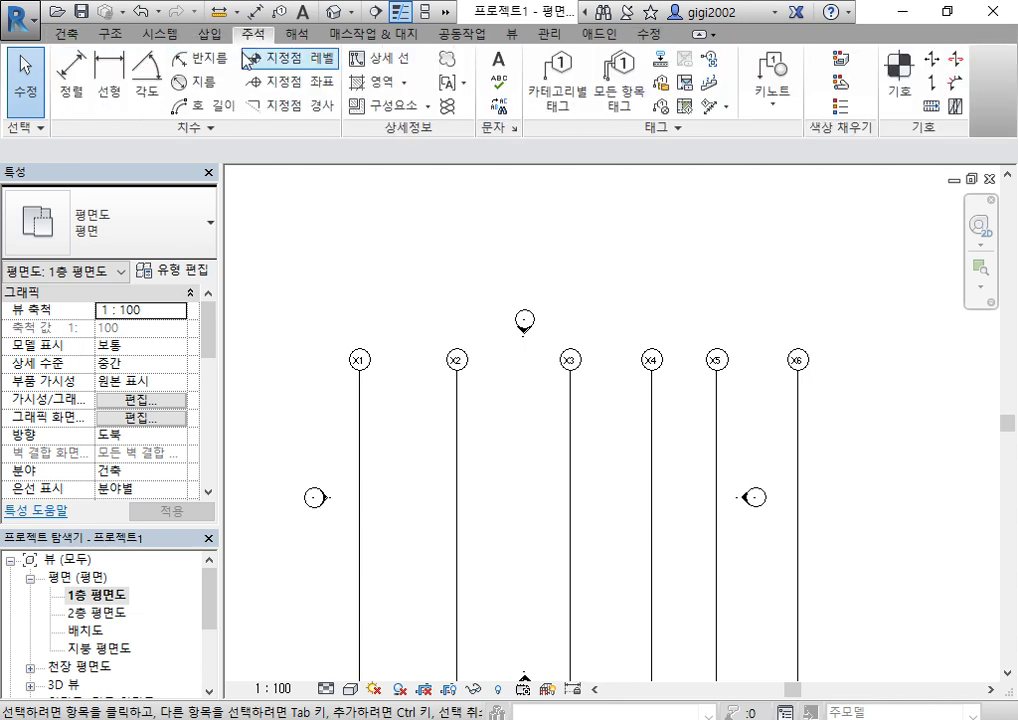
left_click(73, 75)
left_click(358, 425)
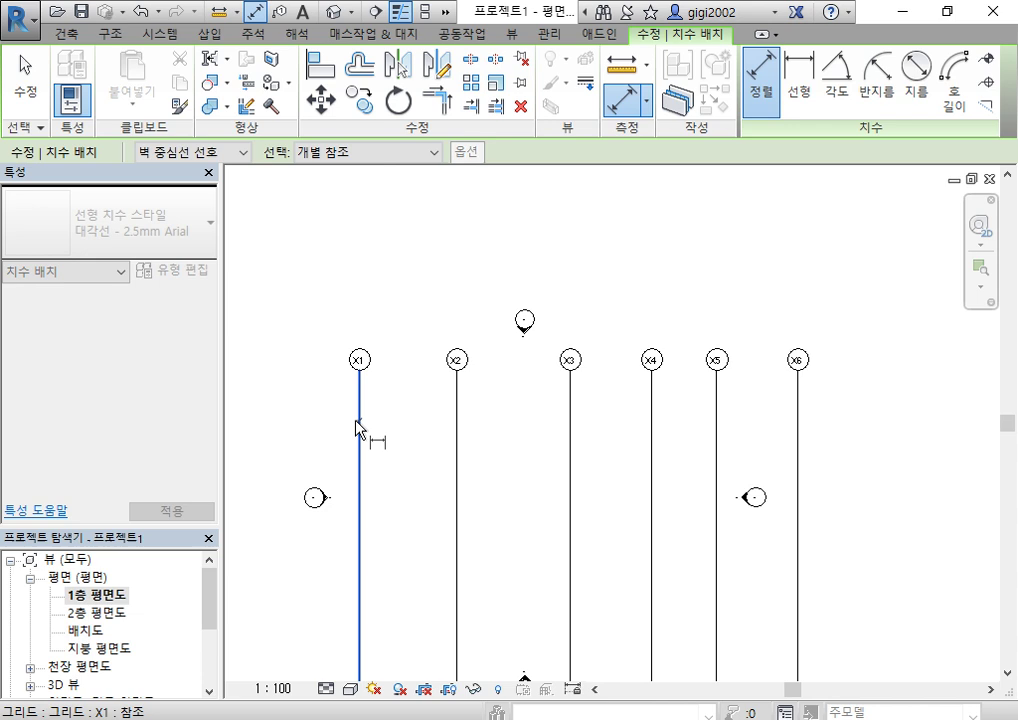
left_click(459, 437)
left_click(570, 447)
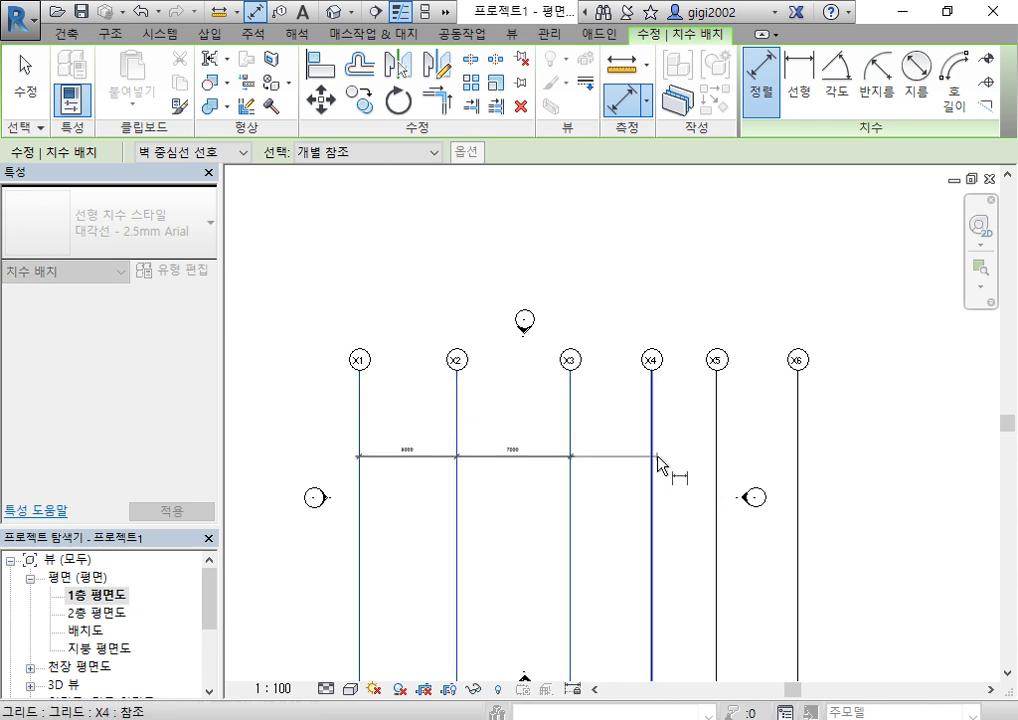
left_click(652, 455)
left_click(717, 460)
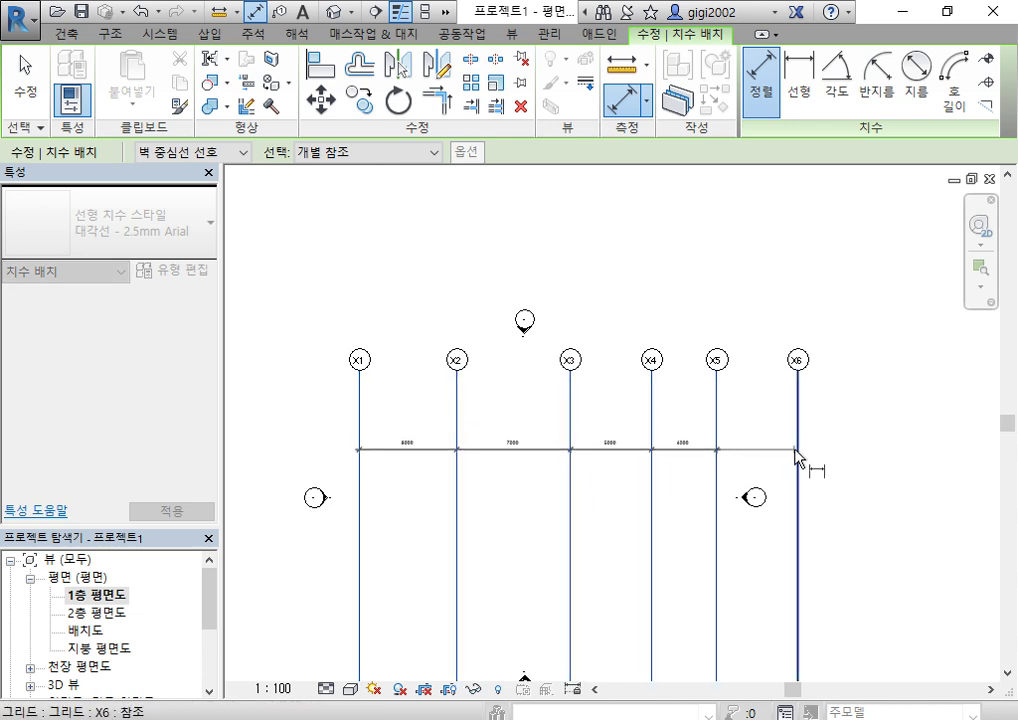
left_click(797, 454)
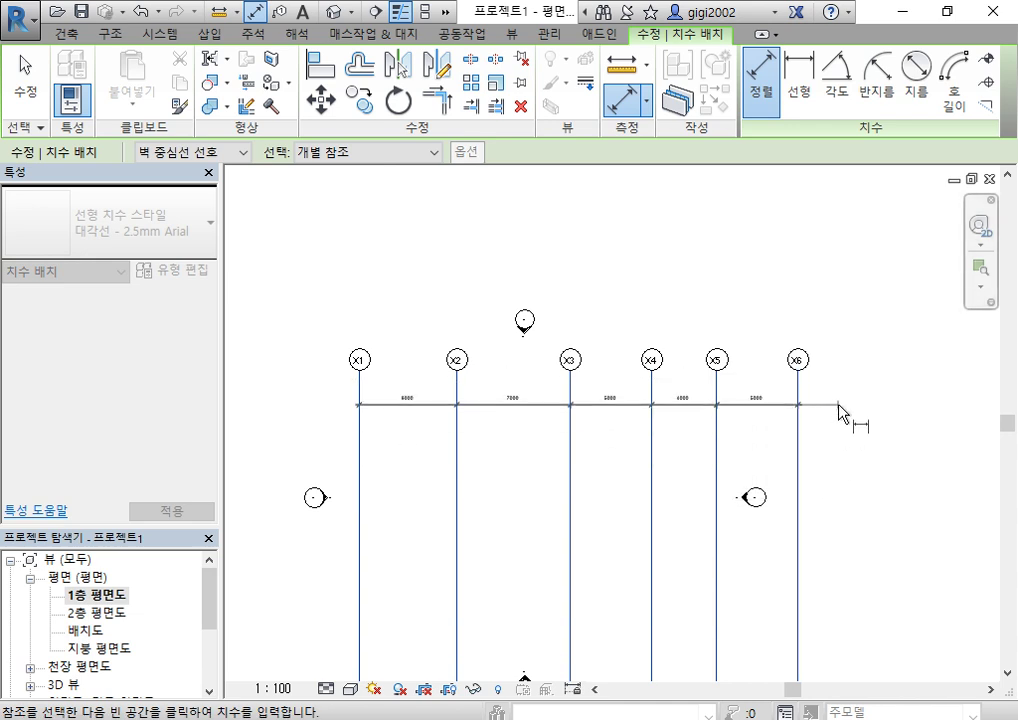
left_click(898, 402)
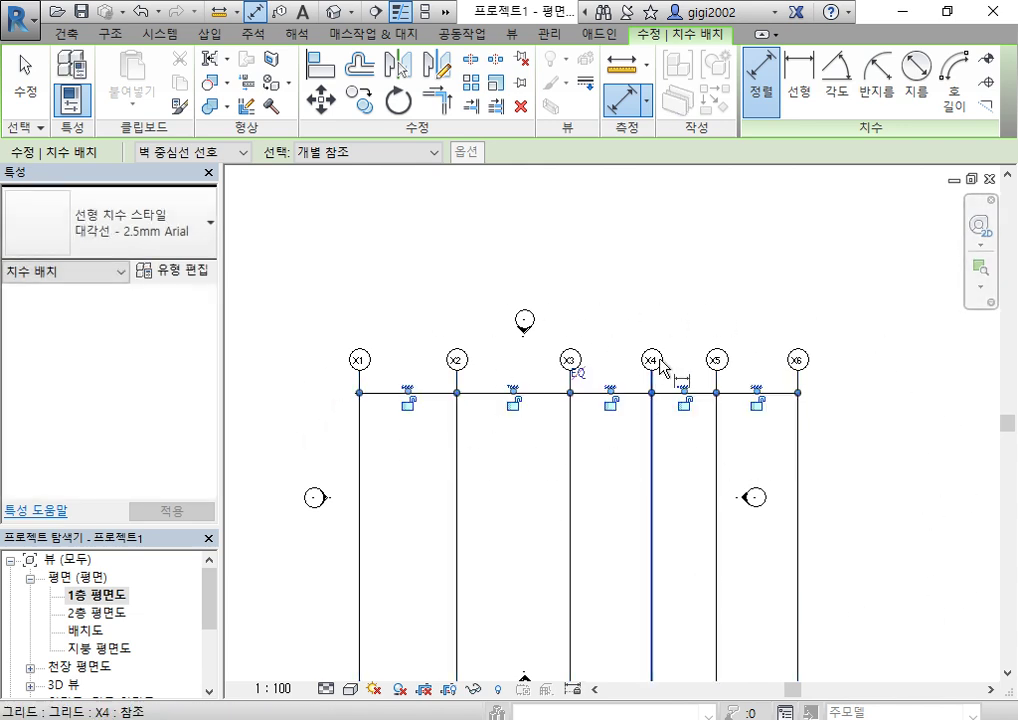
right_click(702, 272)
left_click(733, 285)
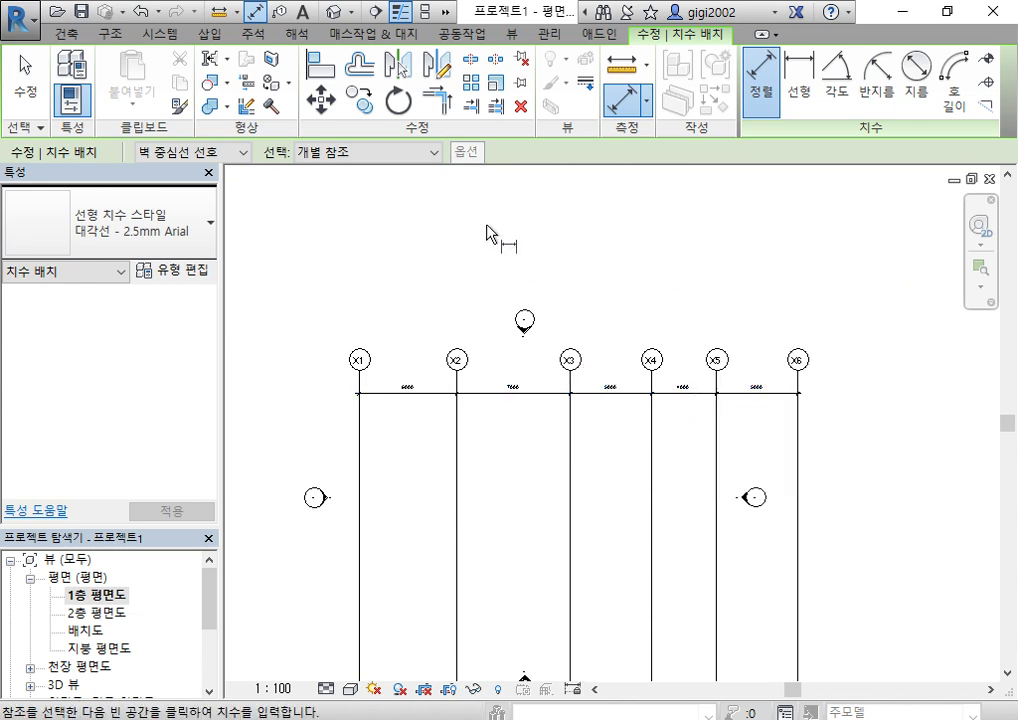
right_click(487, 233)
left_click(505, 237)
Move grid X2 by setting its dimension from X1 to 2000, and deselect it.
scroll(460, 276, "up", 3)
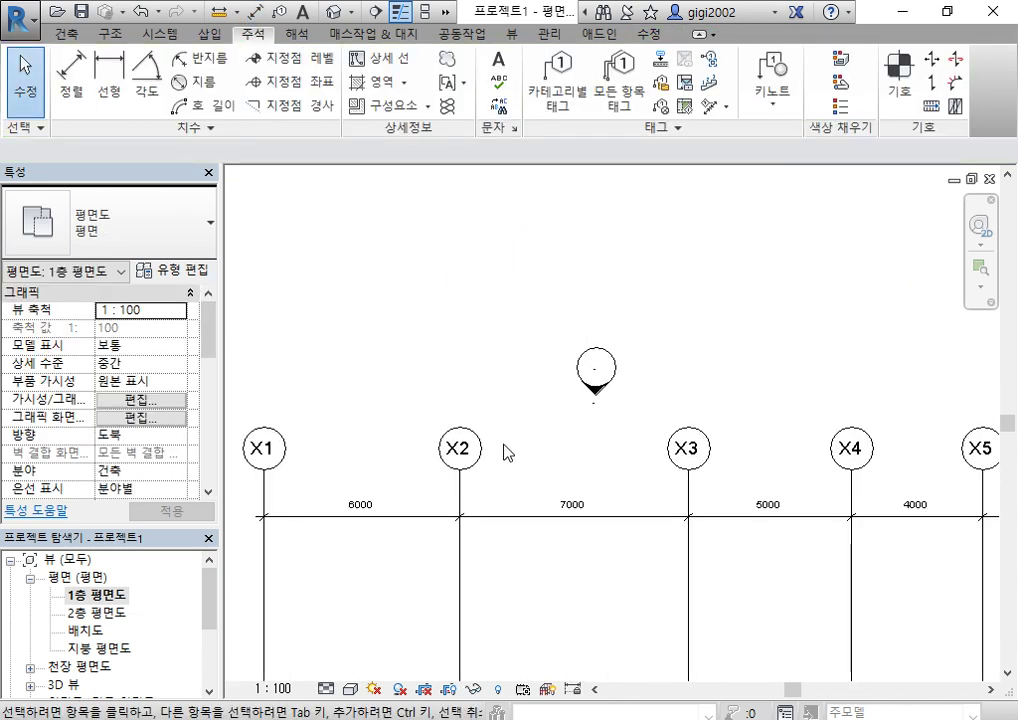
mouse_move(582, 577)
middle_mouse_down()
mouse_move(641, 527)
mouse_move(720, 516)
middle_mouse_up()
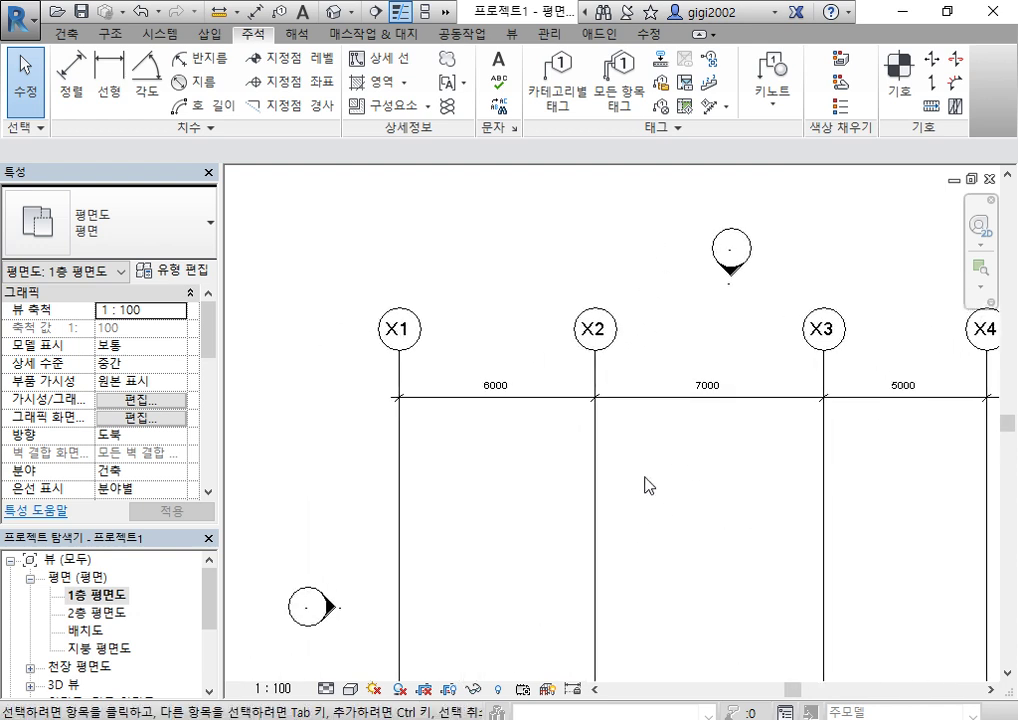
left_click(601, 438)
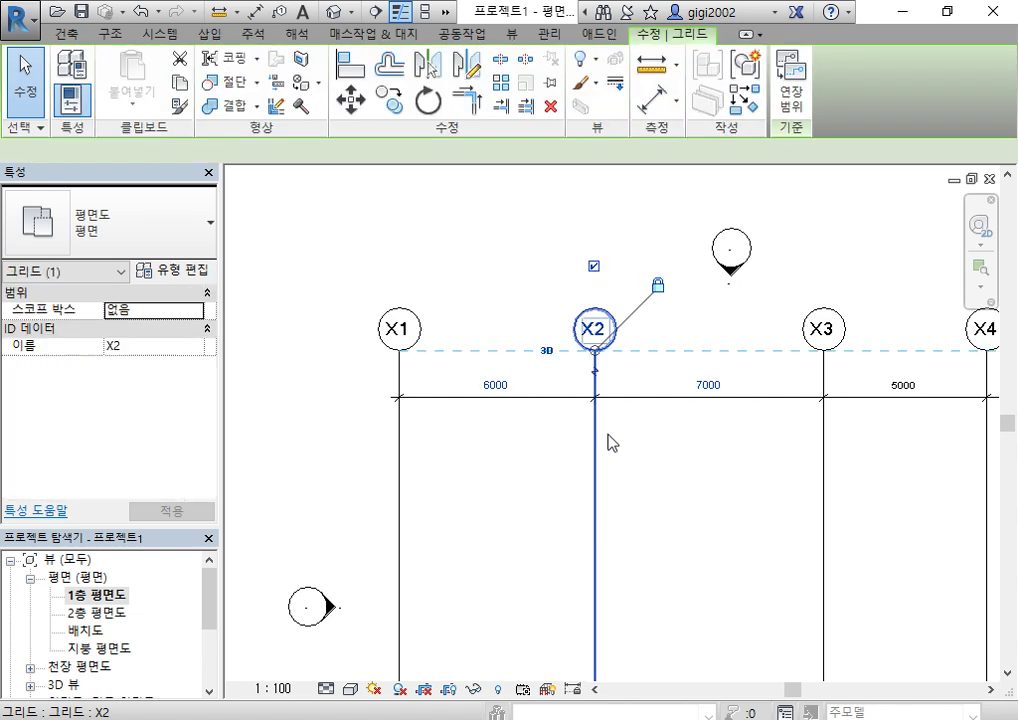
left_click(498, 386)
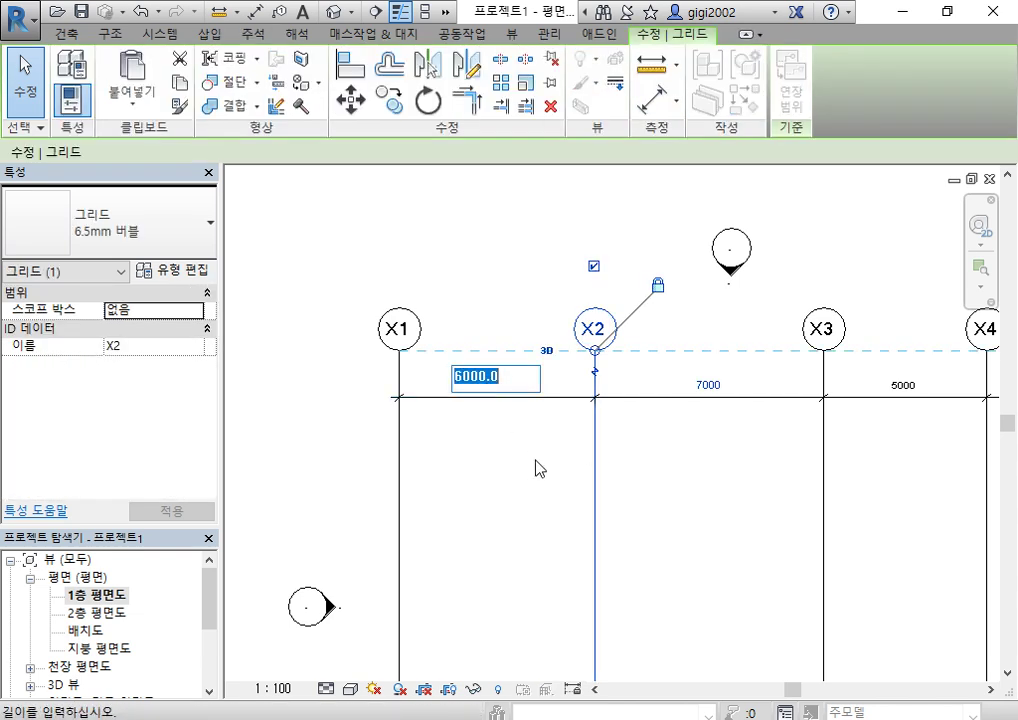
type("200")
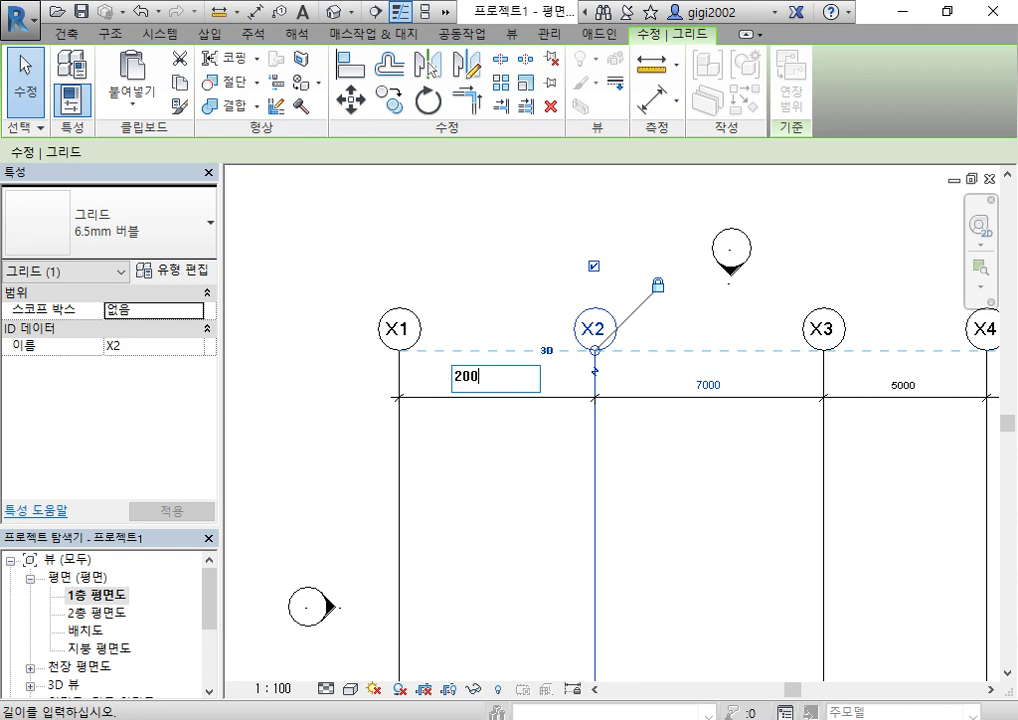
key("Return")
left_click(702, 475)
Move grid X3 by setting its dimension from X2 to 6000, and deselect it.
scroll(702, 475, "down", 1)
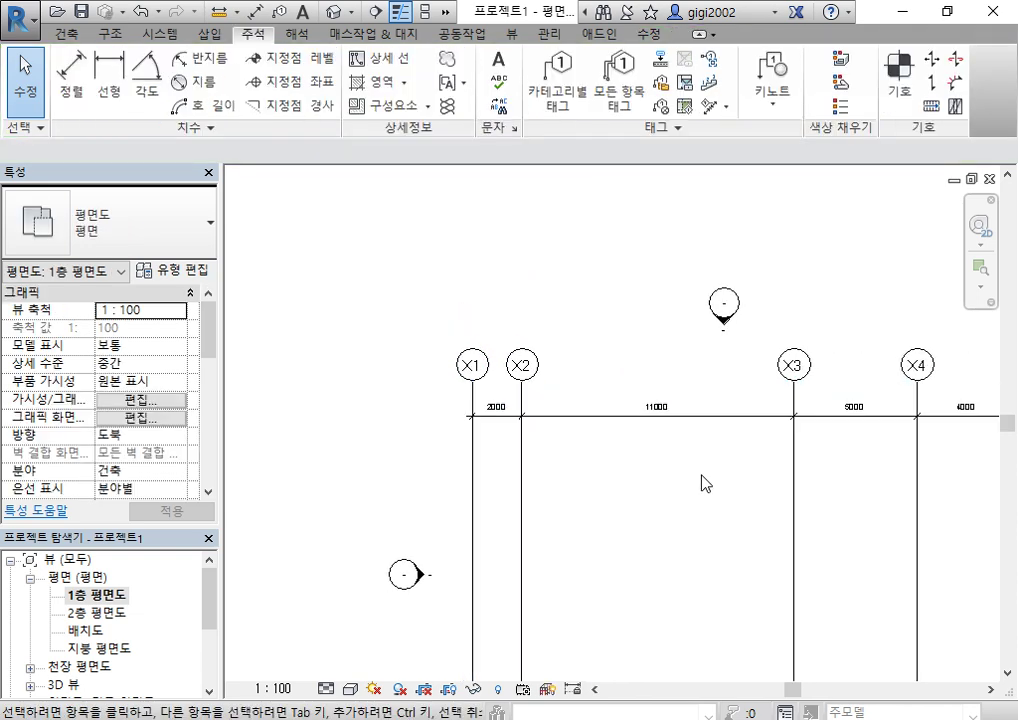
middle_click_drag(764, 453, 697, 474)
left_click(729, 488)
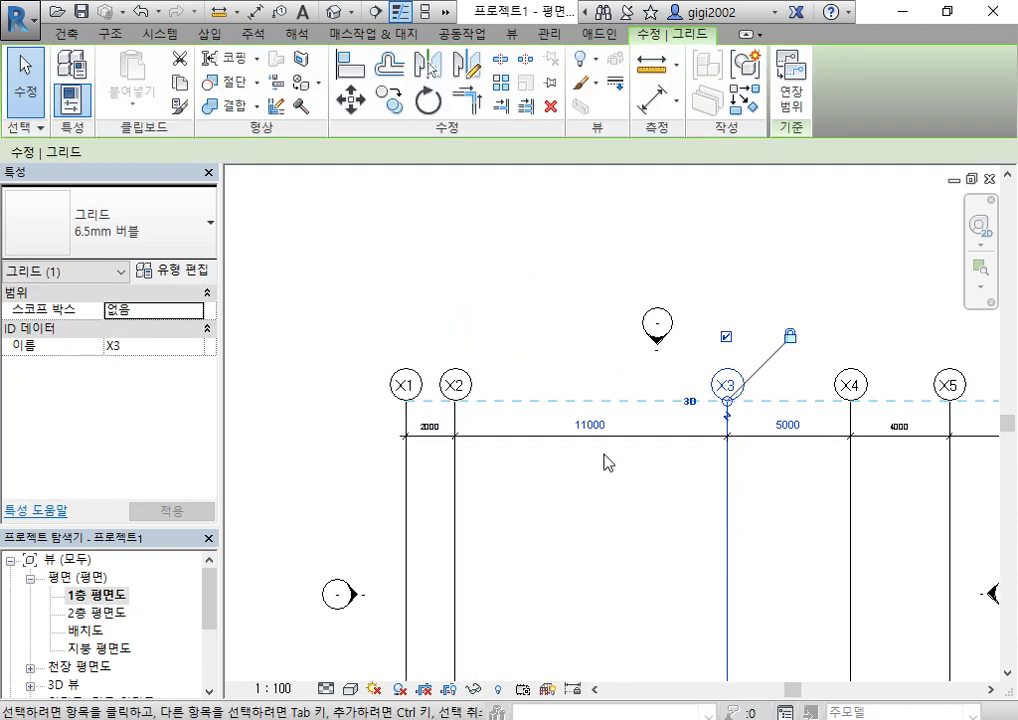
left_click(596, 428)
type("6000")
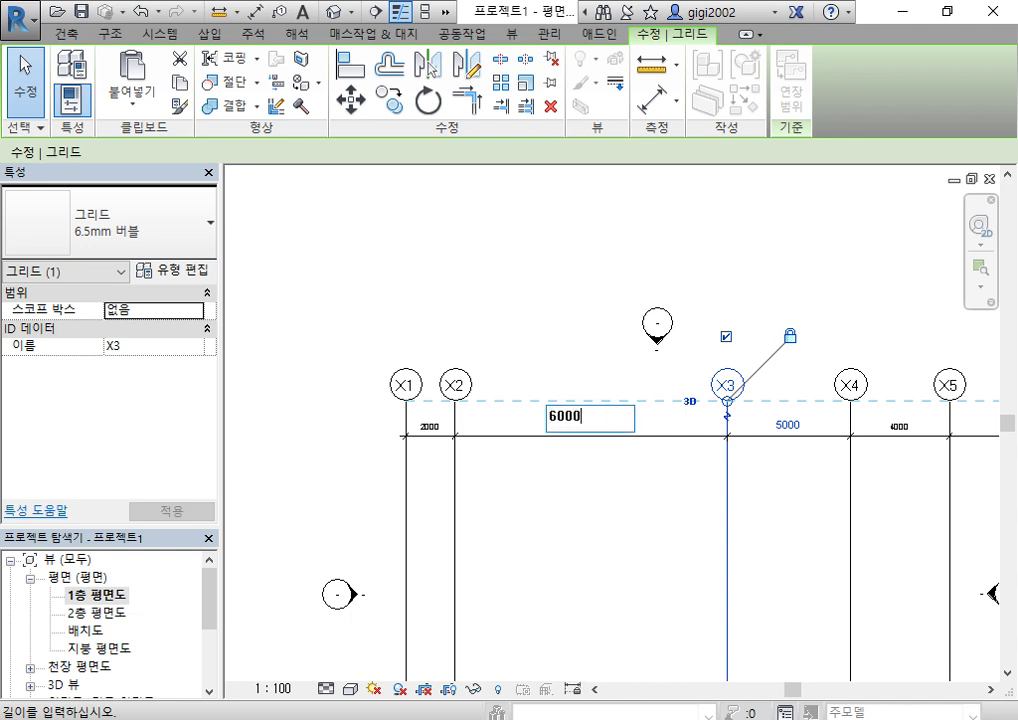
key("Return")
left_click(691, 601)
Move grid X4 by setting its dimension from X3 to 6000.
middle_click_drag(784, 530, 690, 568)
scroll(690, 568, "up", 2)
left_click(770, 515)
left_click(607, 432)
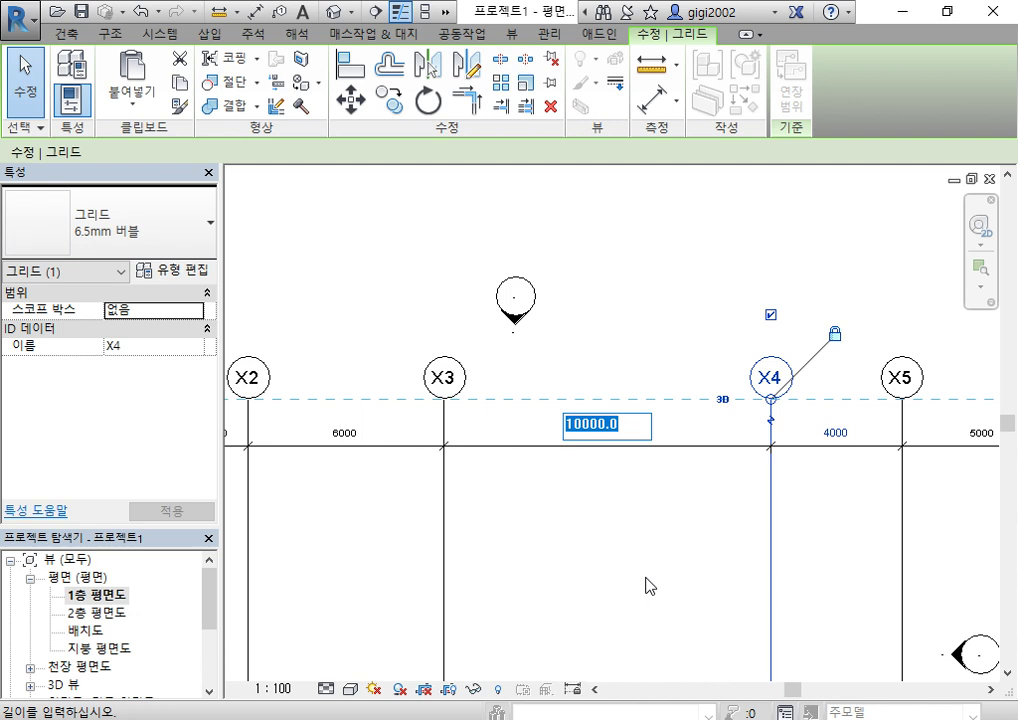
type("6000")
key("Return")
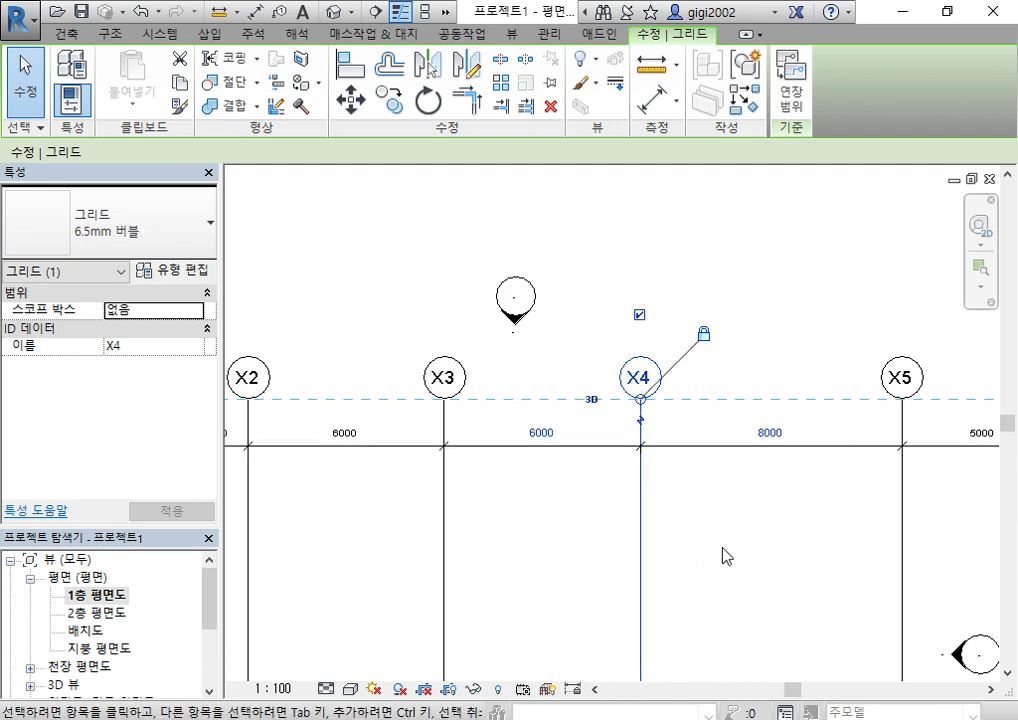
Move grid X5 by setting its dimension from X4 to 6000.
left_click(903, 495)
left_click(770, 432)
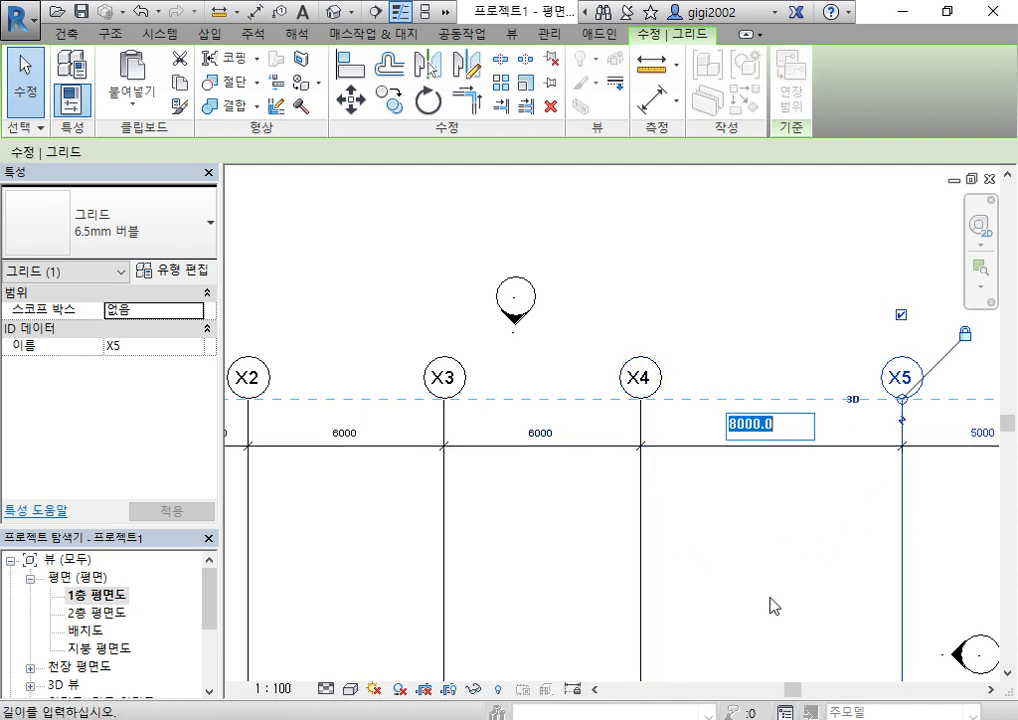
type("6000")
key("Return")
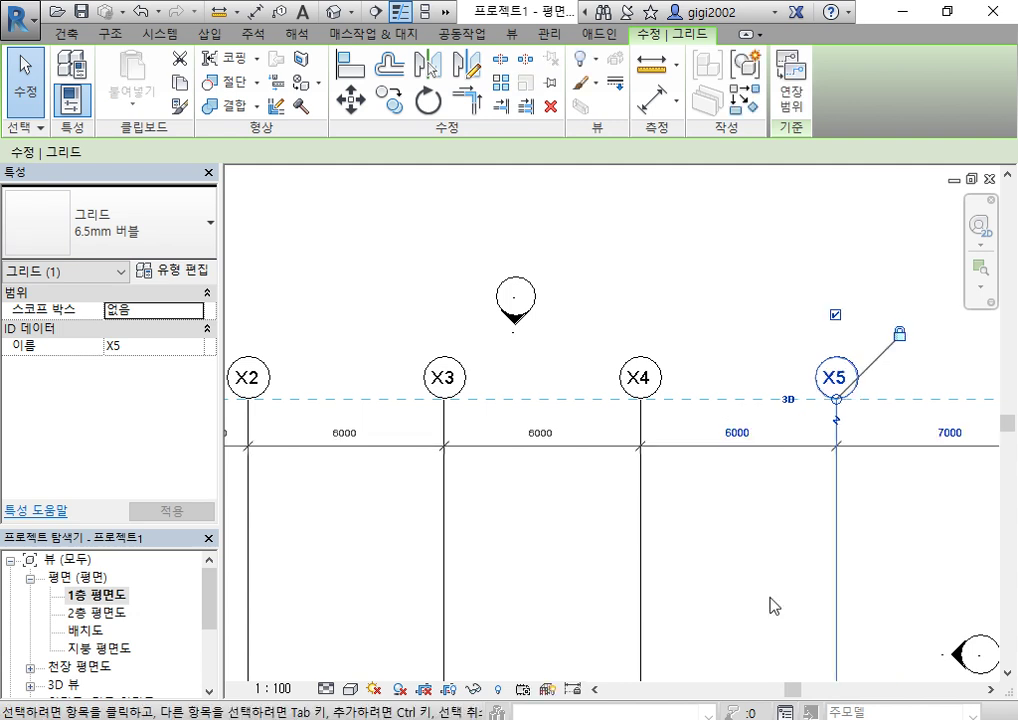
Move grid X6 by setting its dimension from X5 to 2000, and clear the selection.
middle_click_drag(897, 577, 625, 540)
left_click(862, 533)
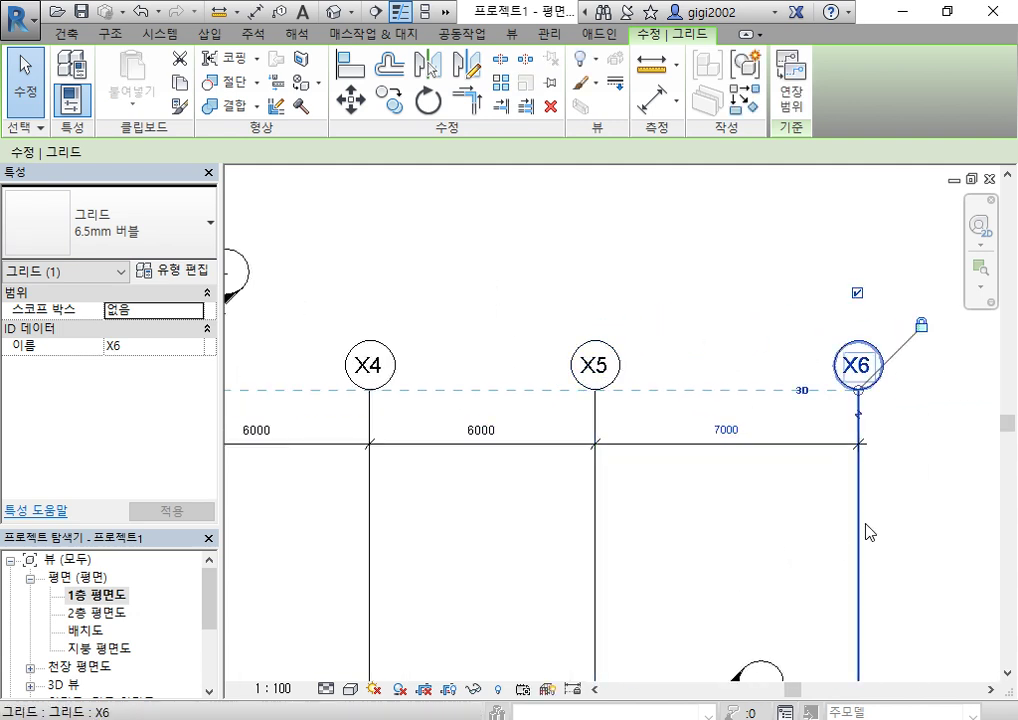
left_click(728, 432)
type("2000")
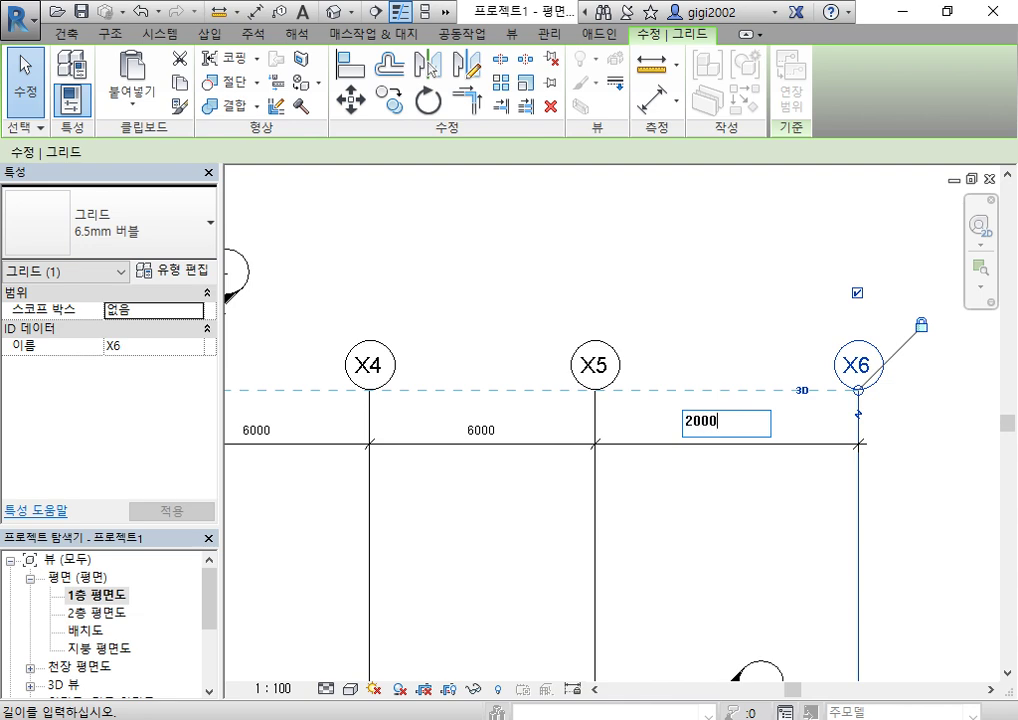
key("Return")
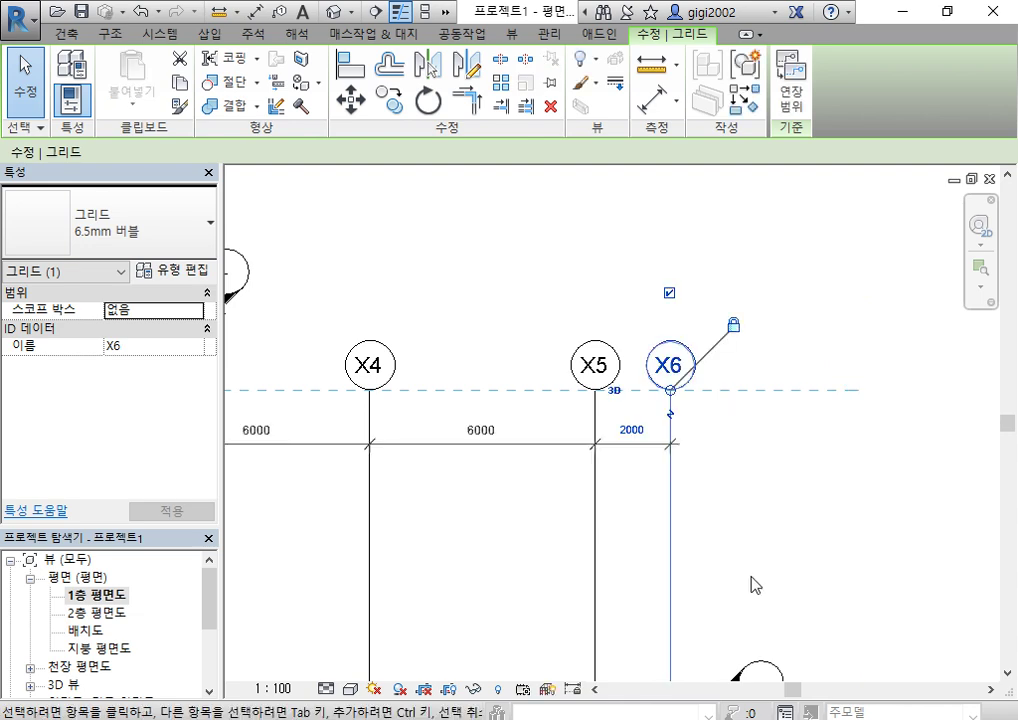
key("Escape")
Check the revised spacing dimensions along the whole grid series from X1 to X6.
scroll(789, 485, "down", 3)
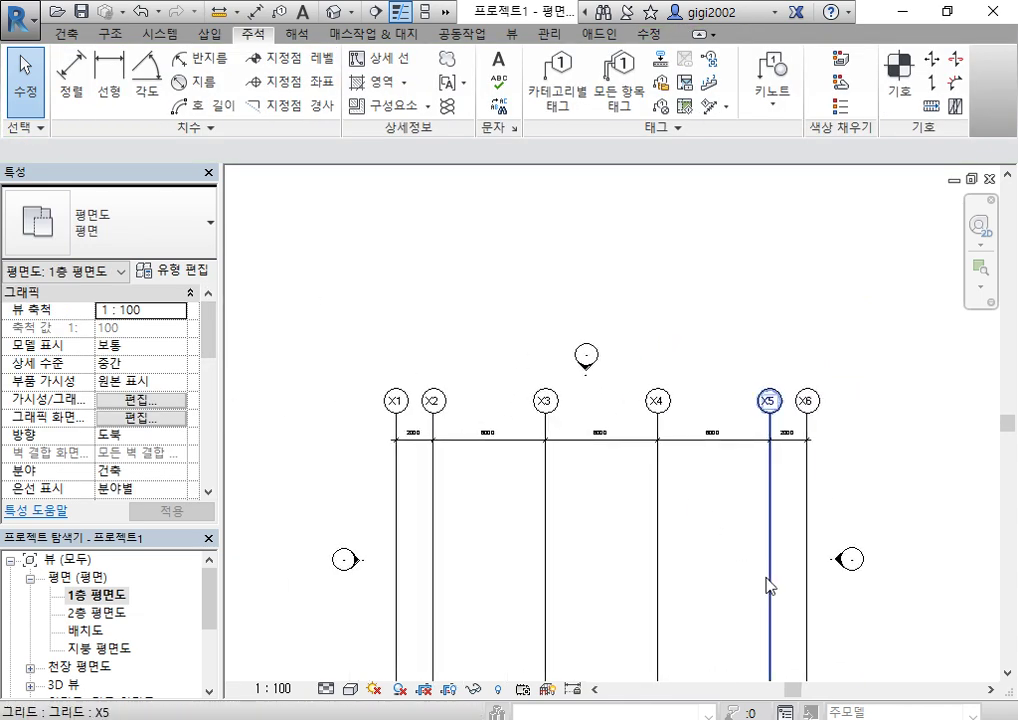
scroll(510, 453, "up", 4)
scroll(573, 475, "down", 5)
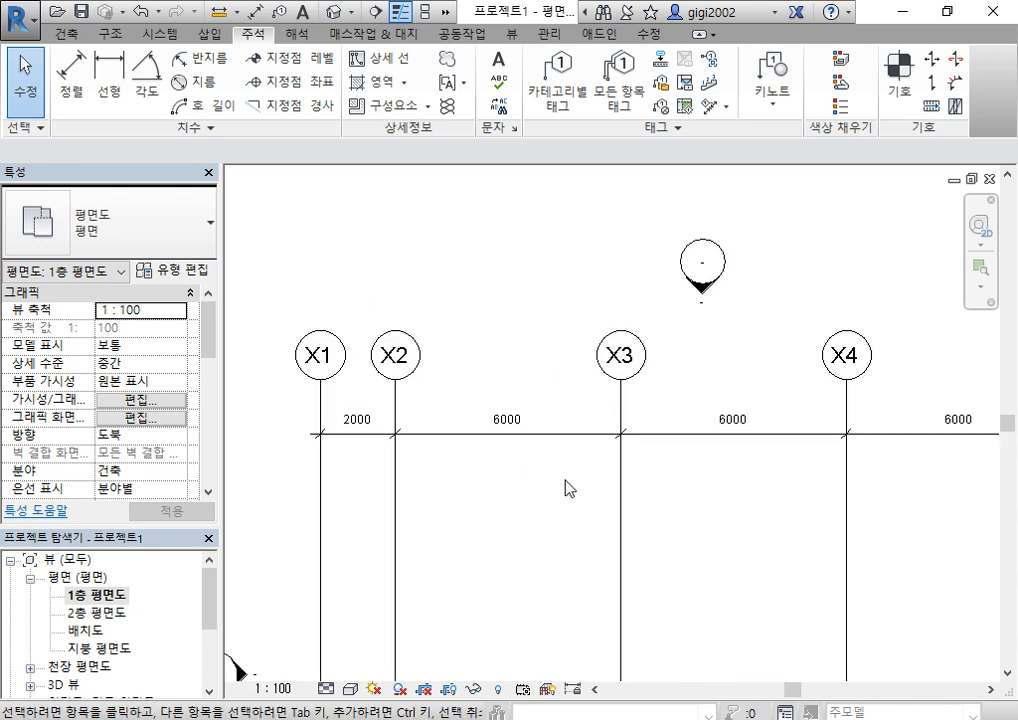
middle_click_drag(550, 452, 627, 556)
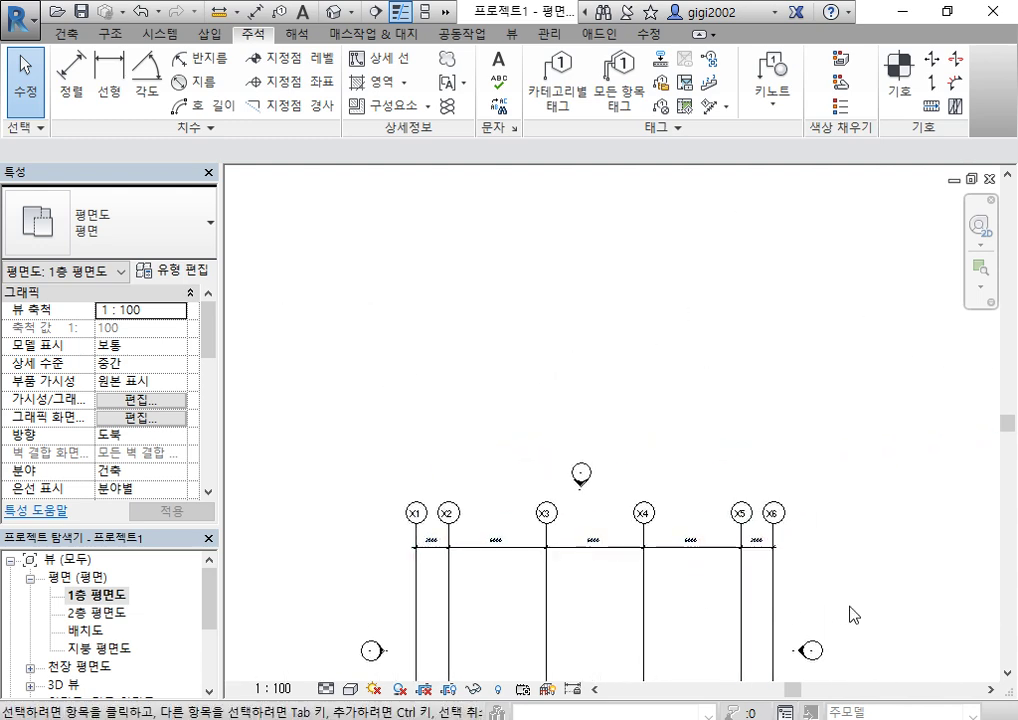
scroll(595, 567, "up", 4)
scroll(725, 600, "down", 3)
middle_click_drag(638, 584, 588, 529)
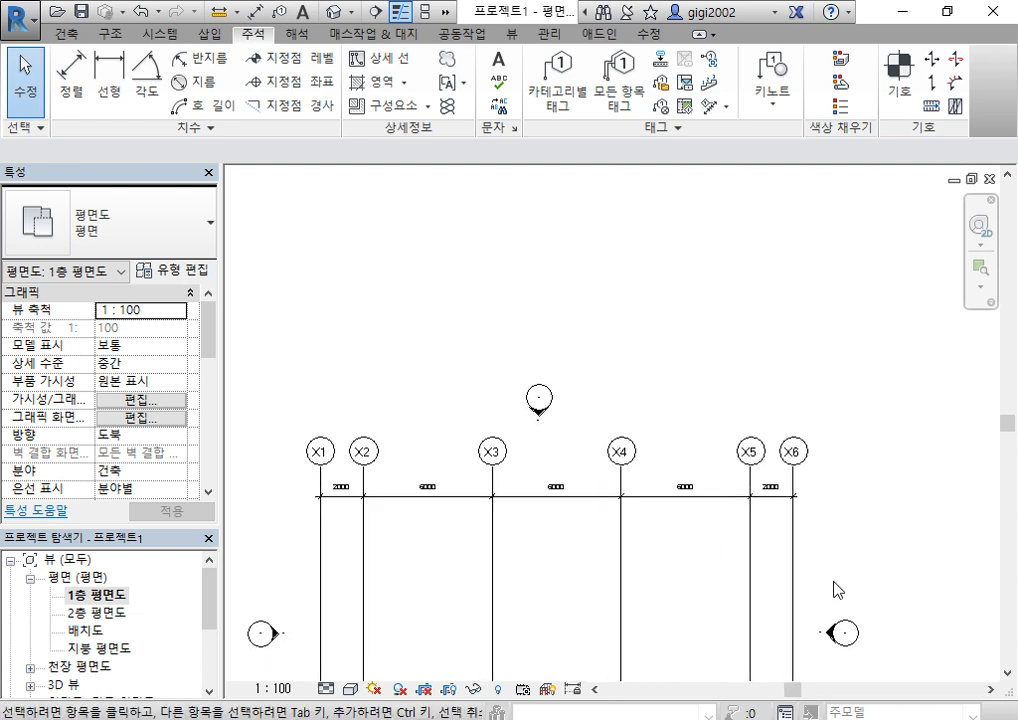
Try shifting grids X4, X5 and X6 together about 2300 away from X3, and undo the move.
left_click_drag(852, 563, 594, 536)
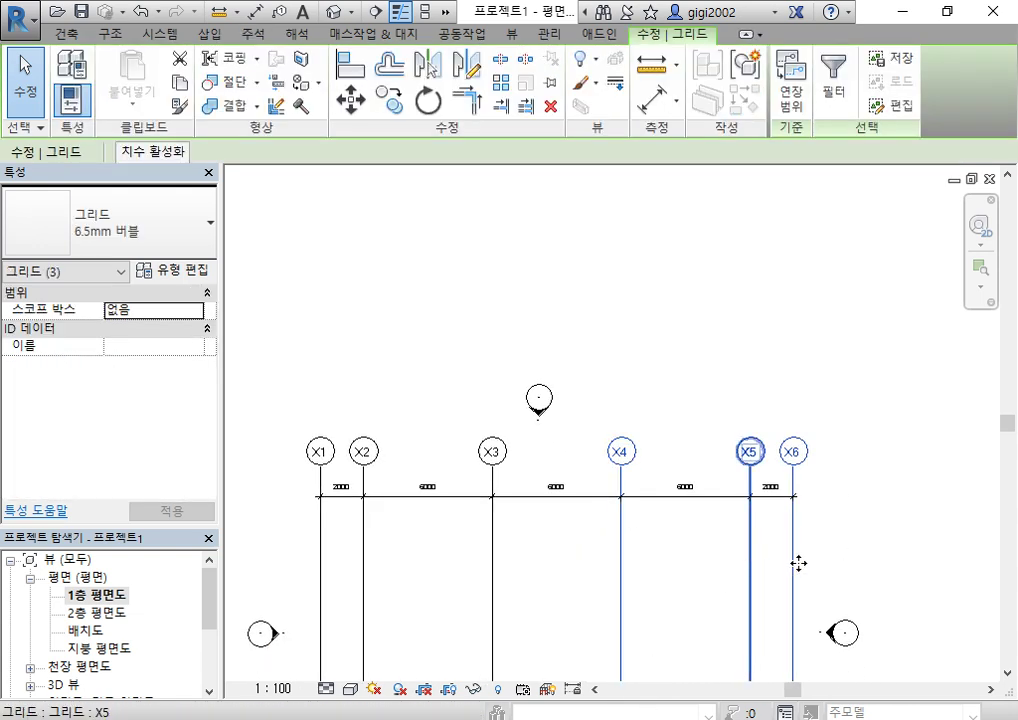
mouse_move(798, 563)
left_mouse_down("ctrl")
mouse_move(811, 566)
mouse_move(741, 568)
mouse_move(803, 571)
left_mouse_up("ctrl")
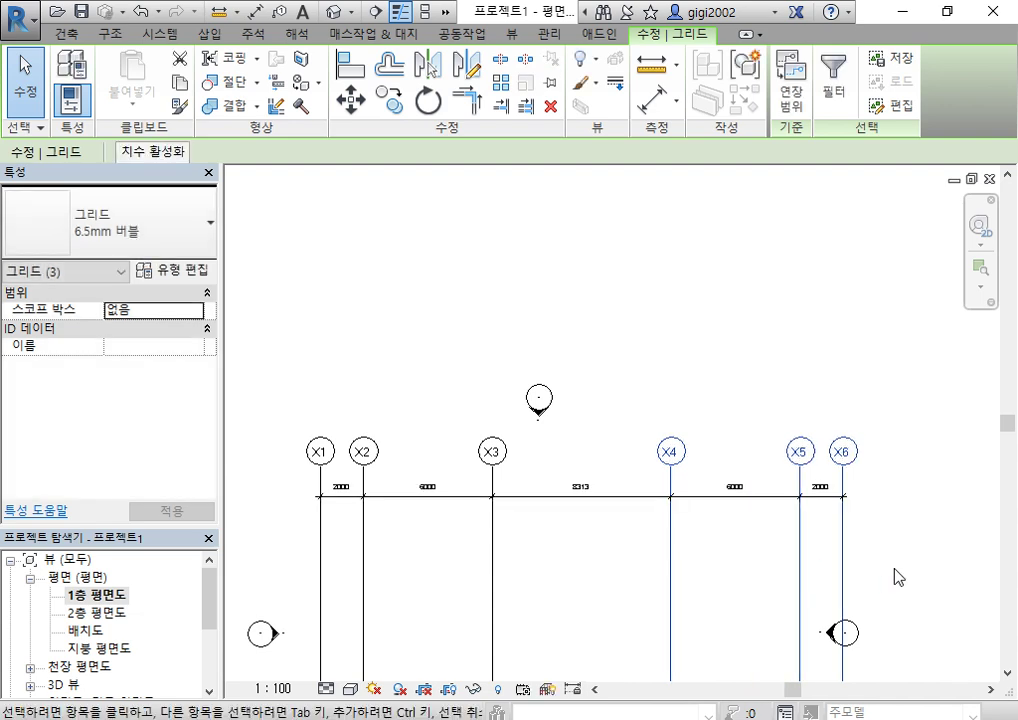
key("ctrl+z")
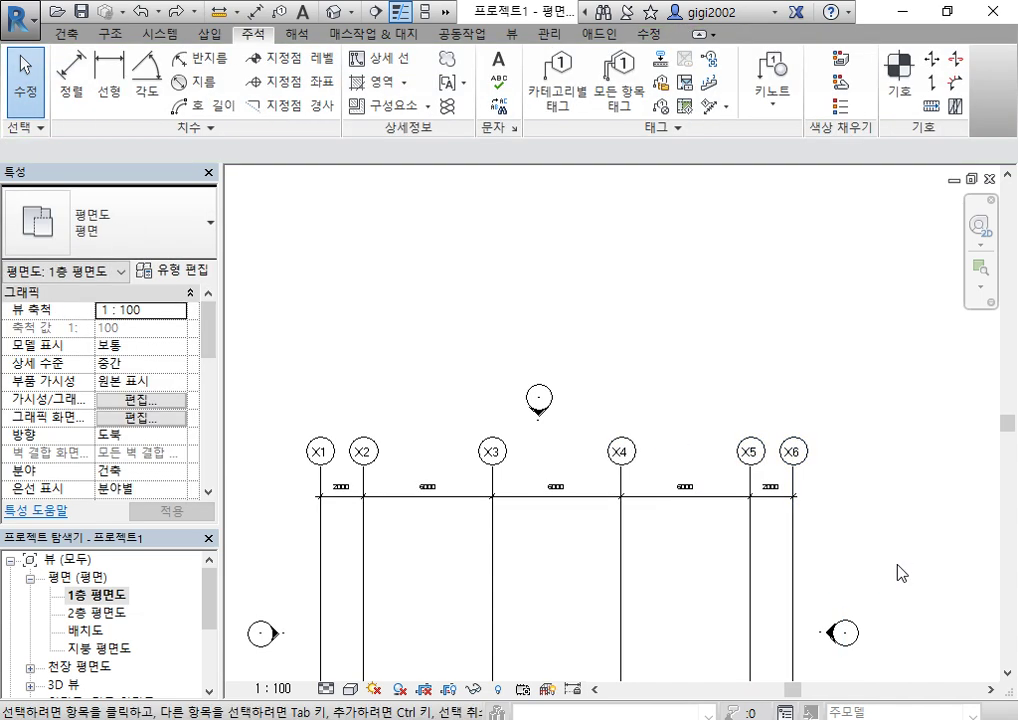
Draw a separate short vertical grid line above the existing grids, aligned with X1, and end the grid command.
scroll(557, 358, "up", 3)
middle_click_drag(666, 353, 754, 373)
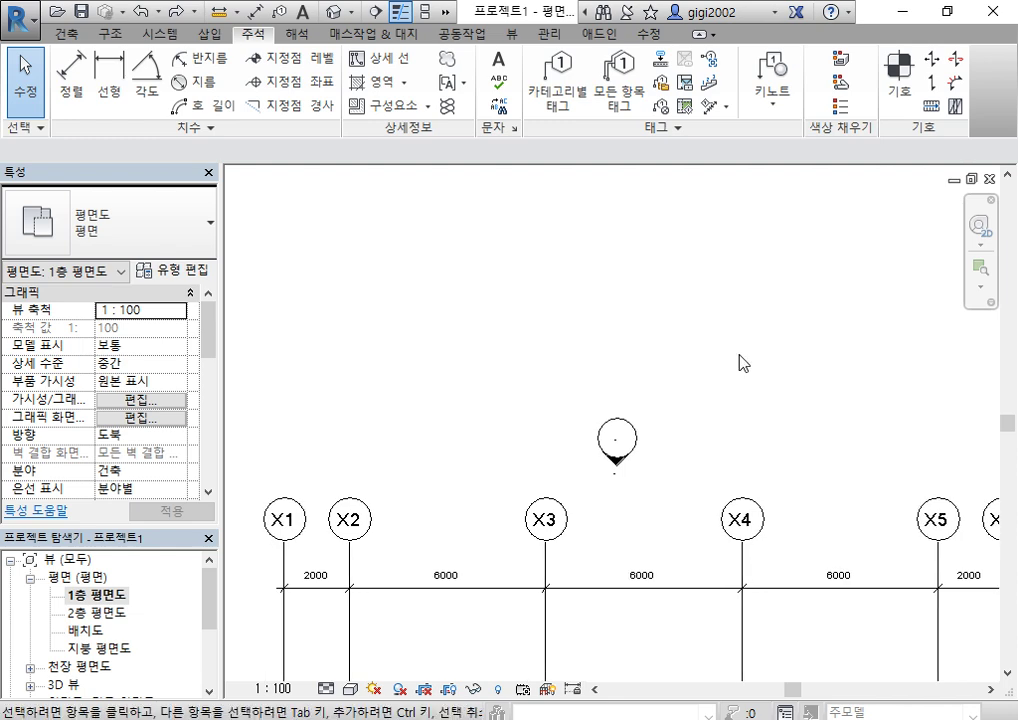
scroll(751, 362, "down", 3)
middle_click_drag(781, 327, 745, 391)
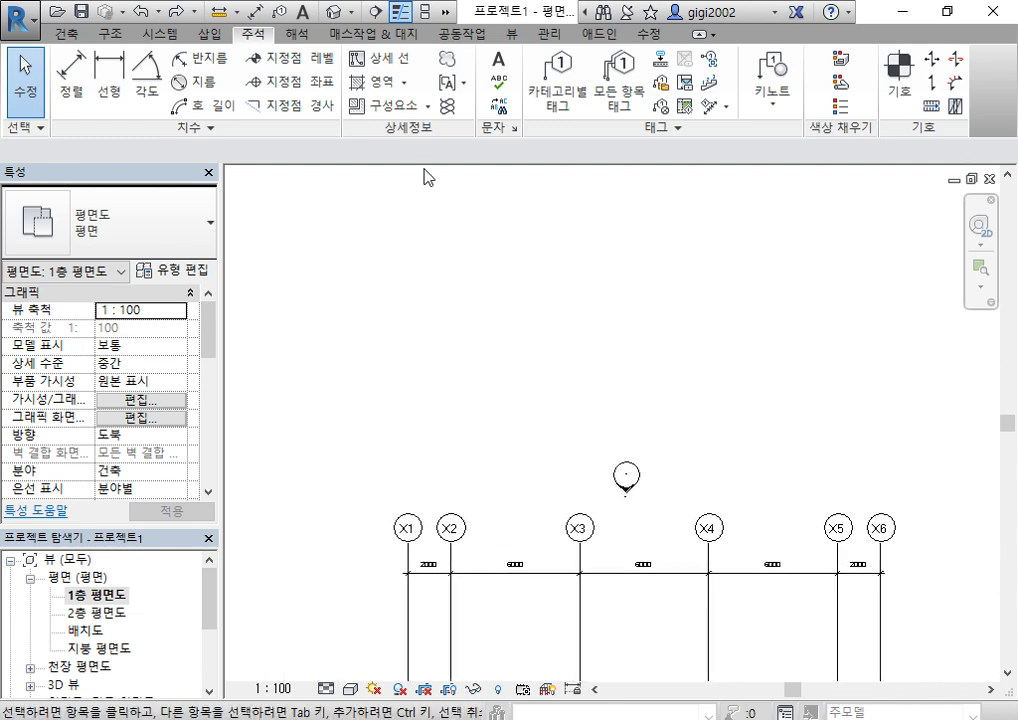
left_click(75, 38)
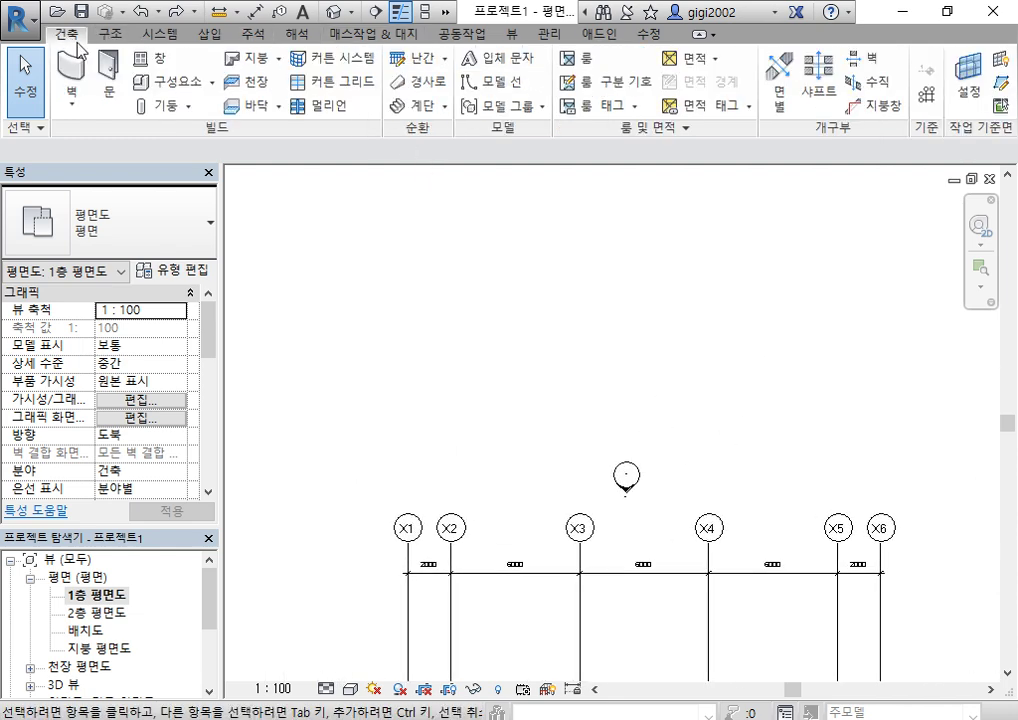
left_click(928, 94)
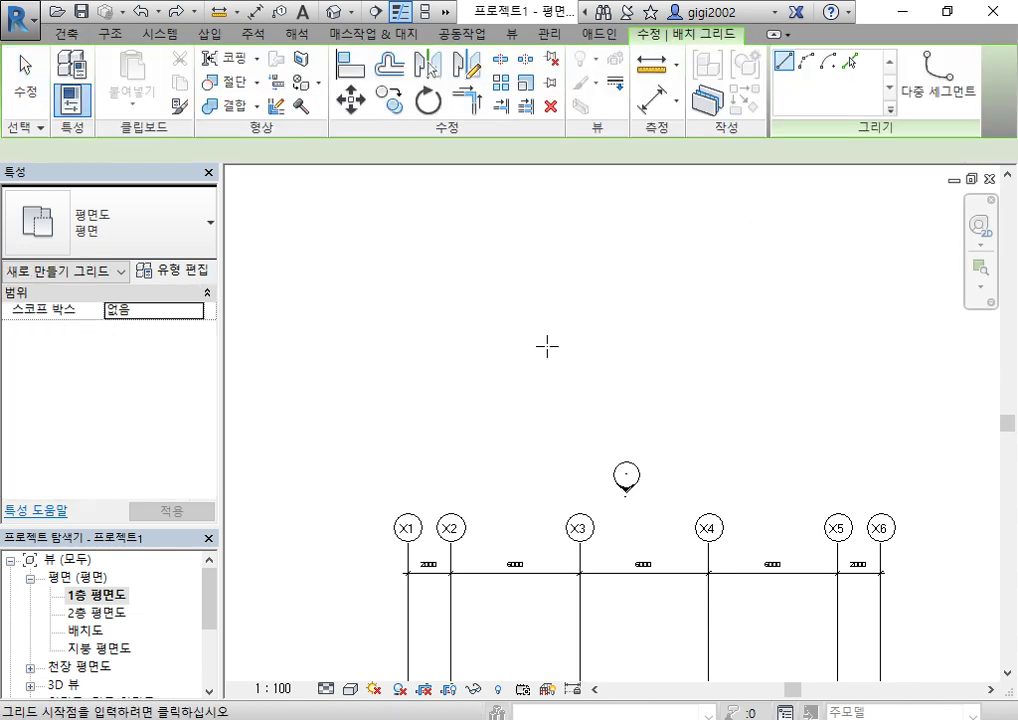
left_click(408, 461)
left_click(408, 290)
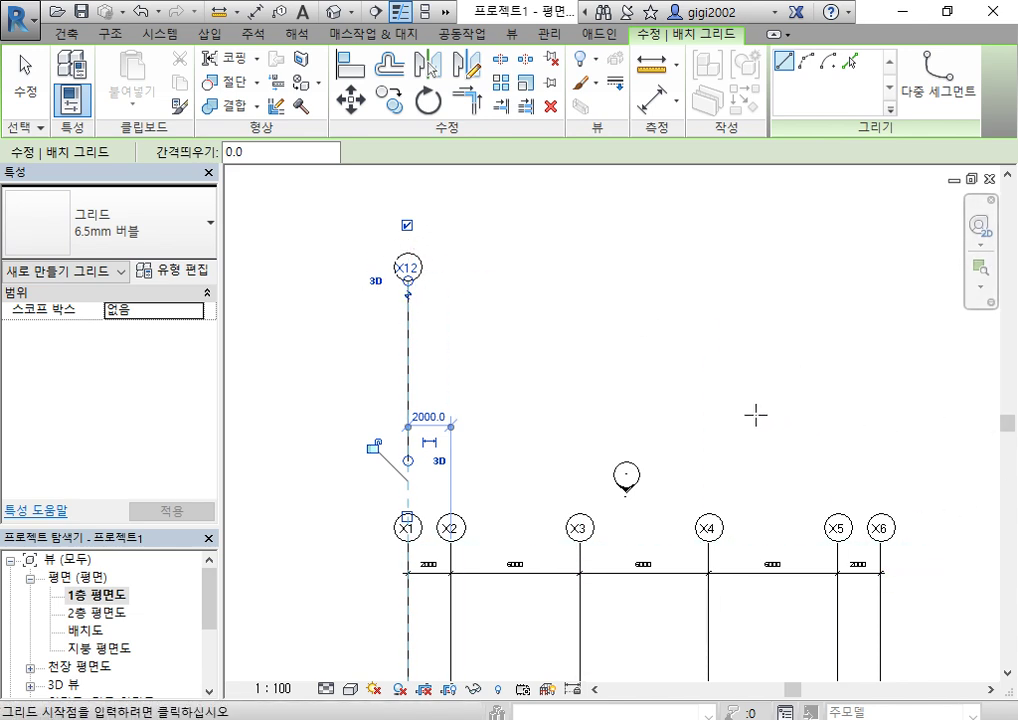
scroll(579, 348, "down", 2)
scroll(529, 325, "up", 2)
right_click(541, 314)
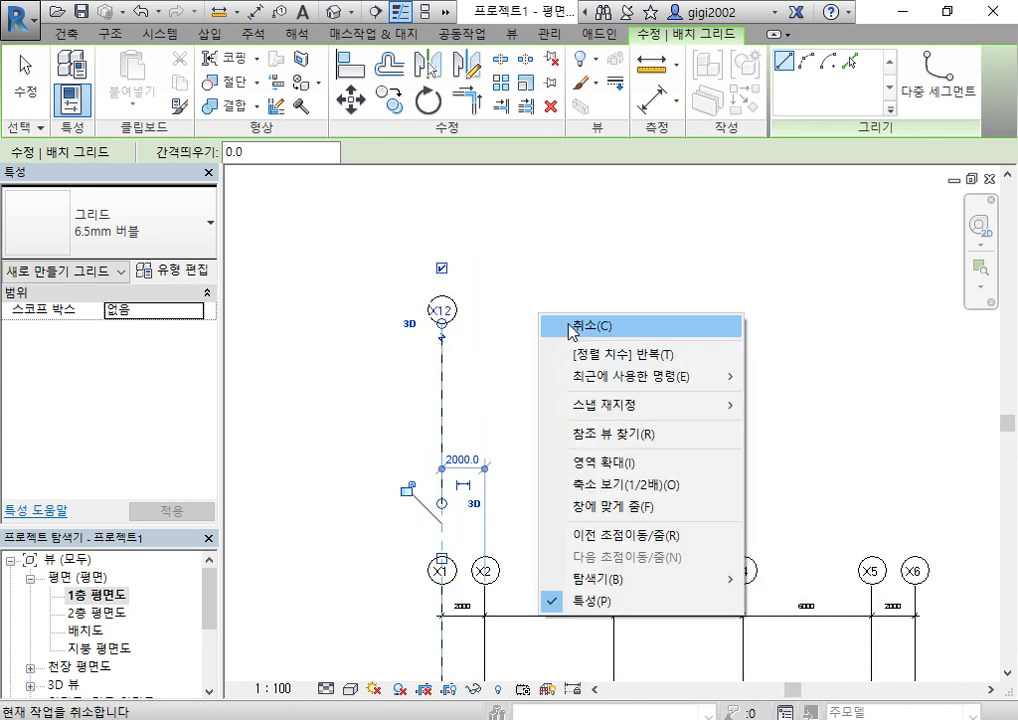
left_click(573, 326)
scroll(607, 334, "down", 2)
right_click(592, 312)
left_click(605, 317)
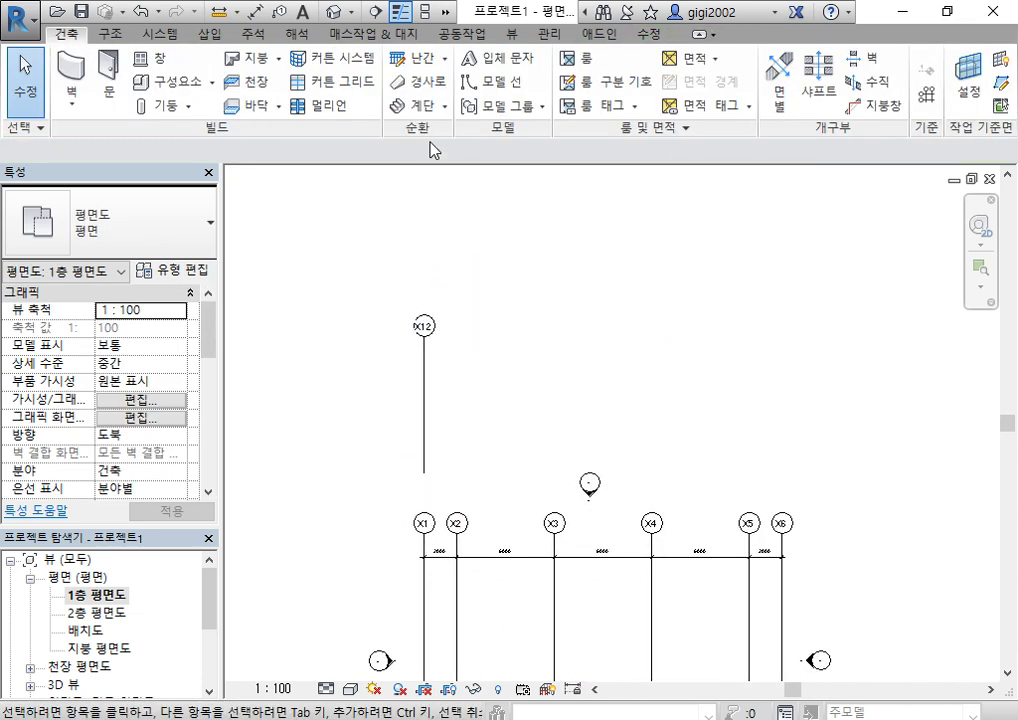
Copy the short vertical grid horizontally in multiple mode, placing copies at spacings of 2000 and 6000.
left_click(425, 357)
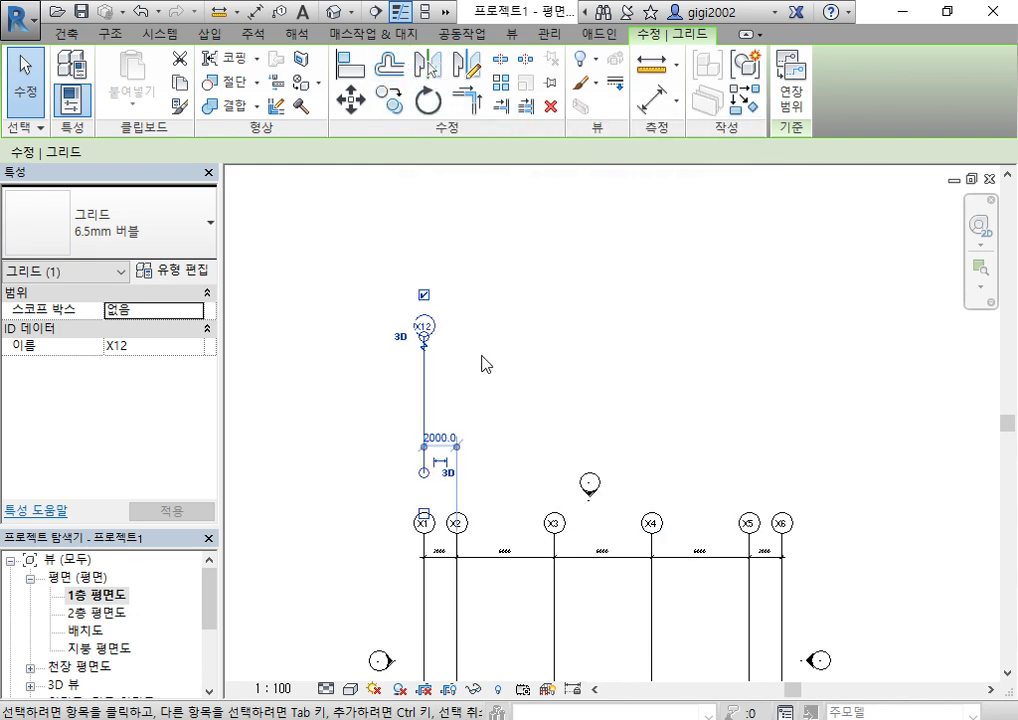
left_click(390, 100)
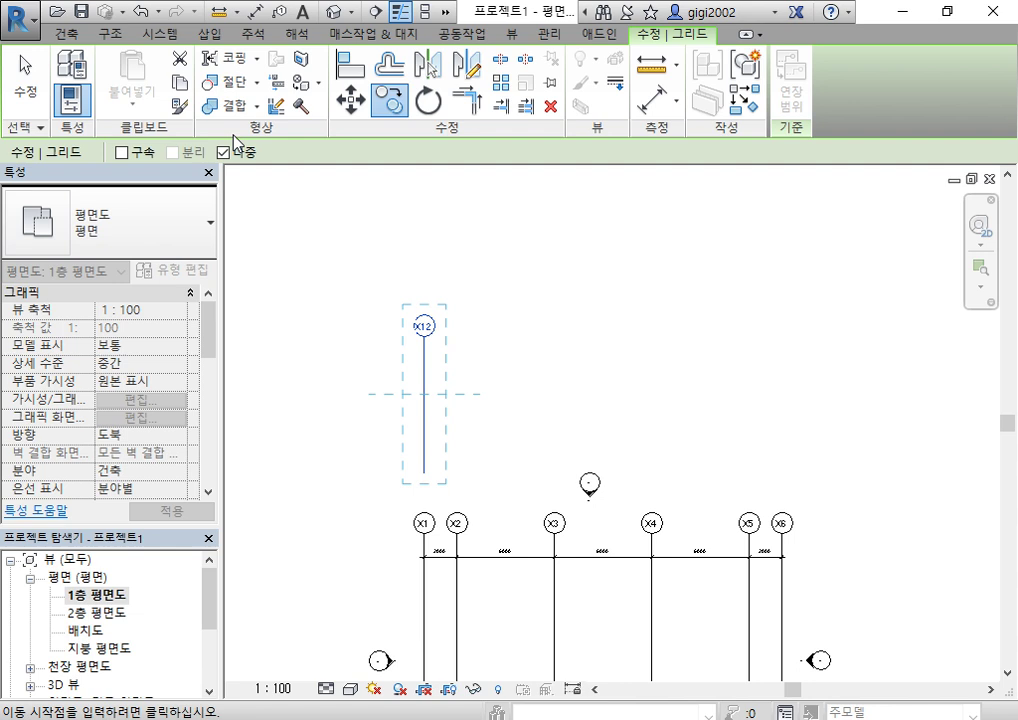
left_click(434, 360)
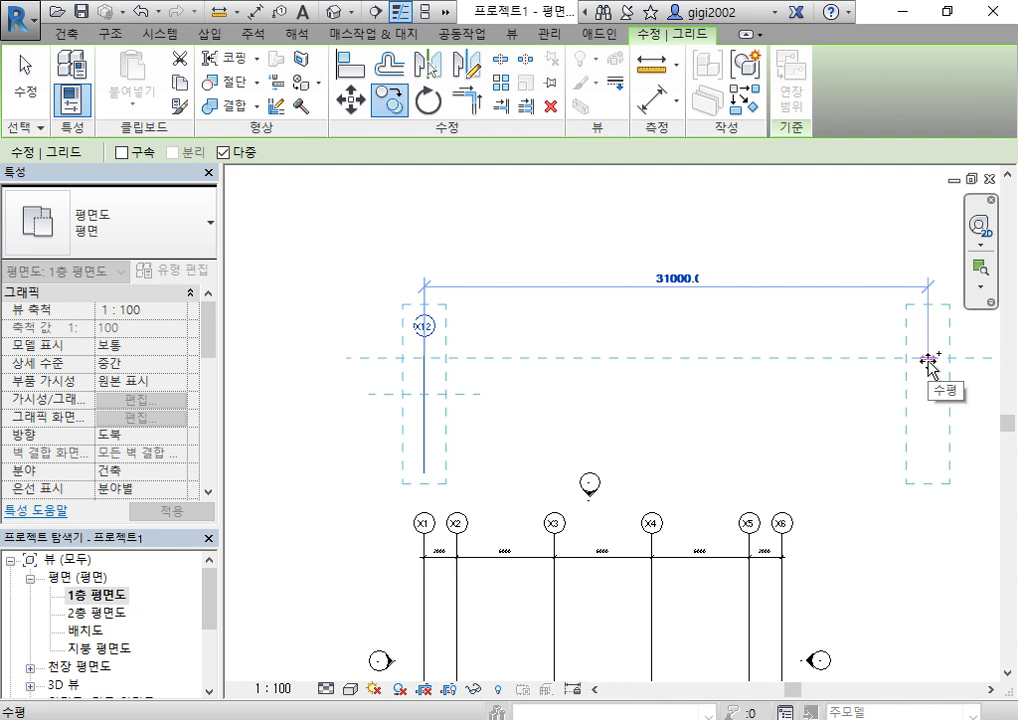
type("29")
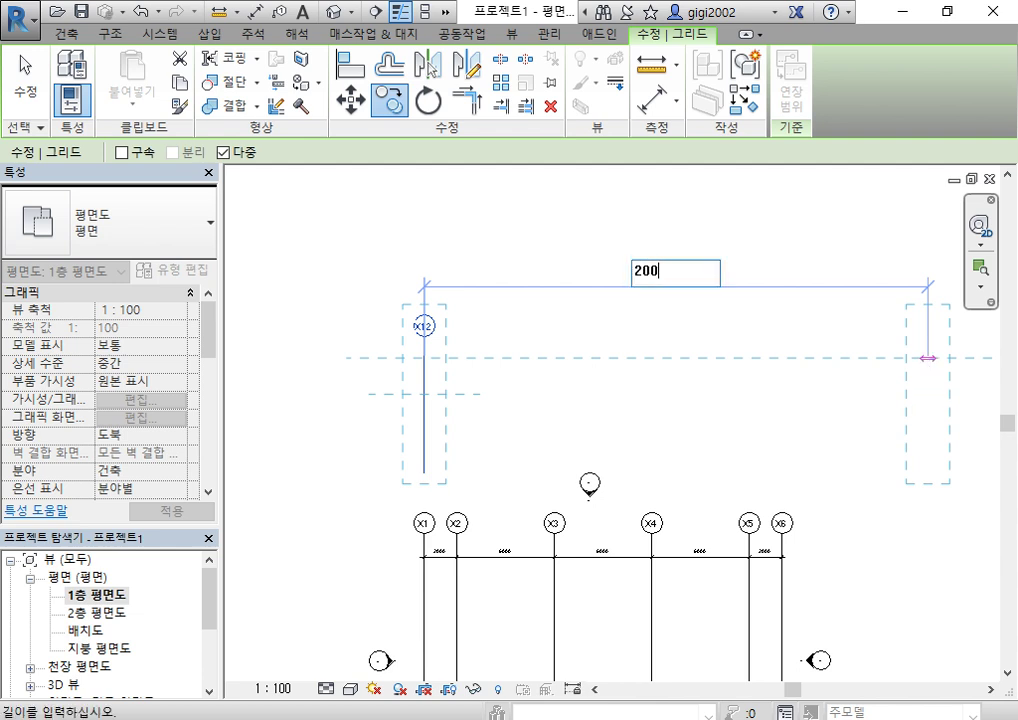
type("000")
key("Return")
type("600")
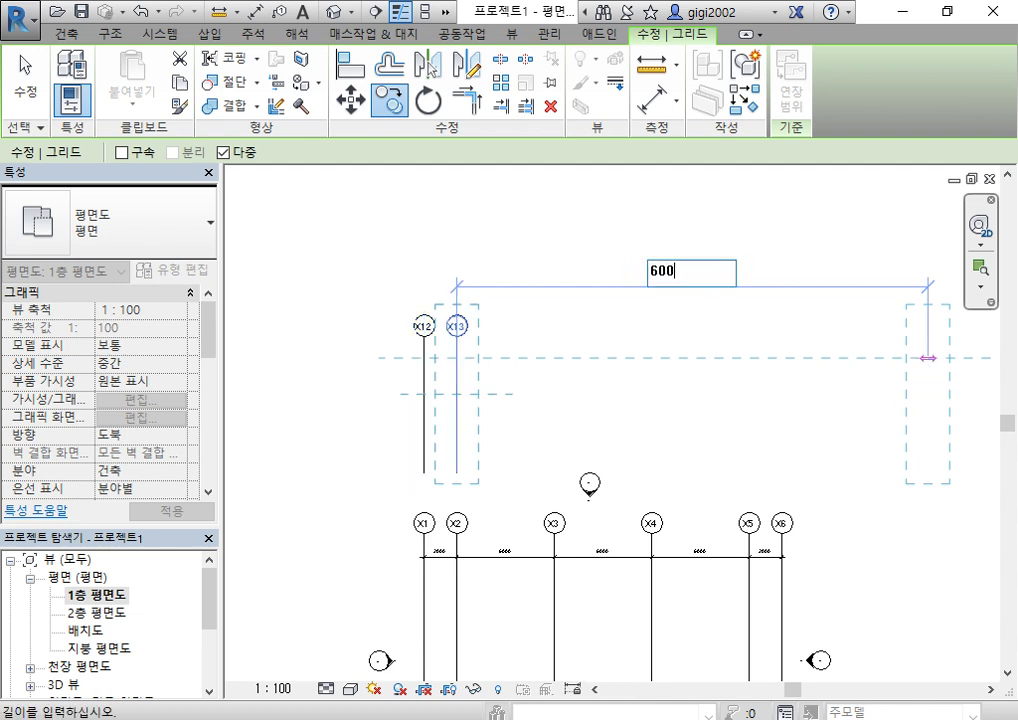
type("0")
key("Return")
Continue the multiple copy with grids spaced 6000, 6000 and 2000, and finish with nothing selected.
type("6000")
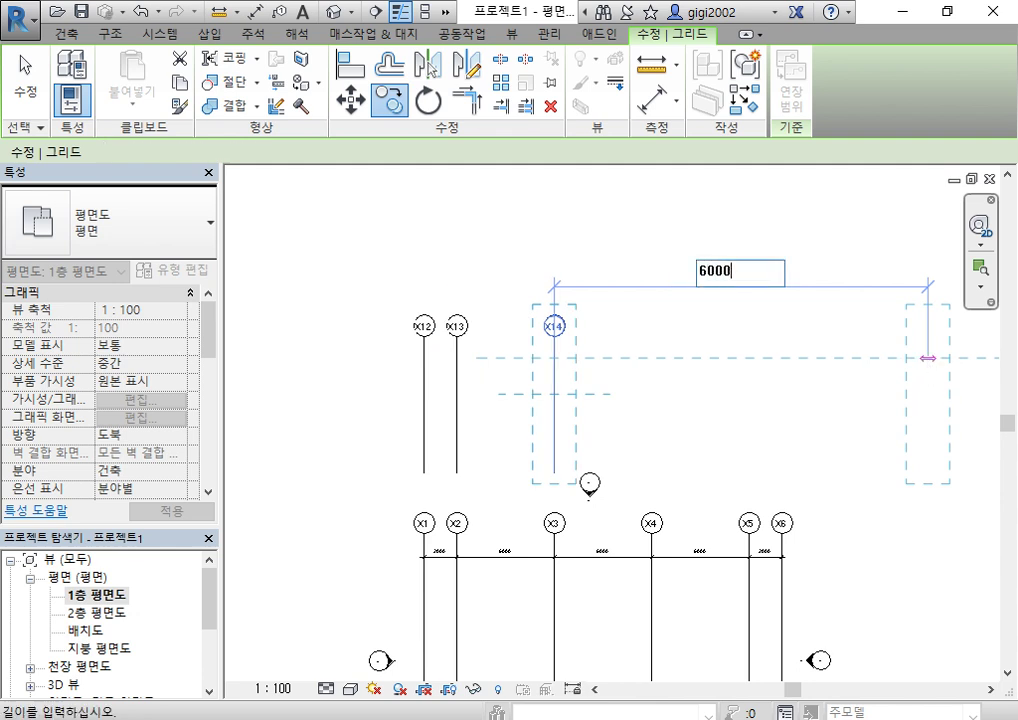
key("Return")
type("60")
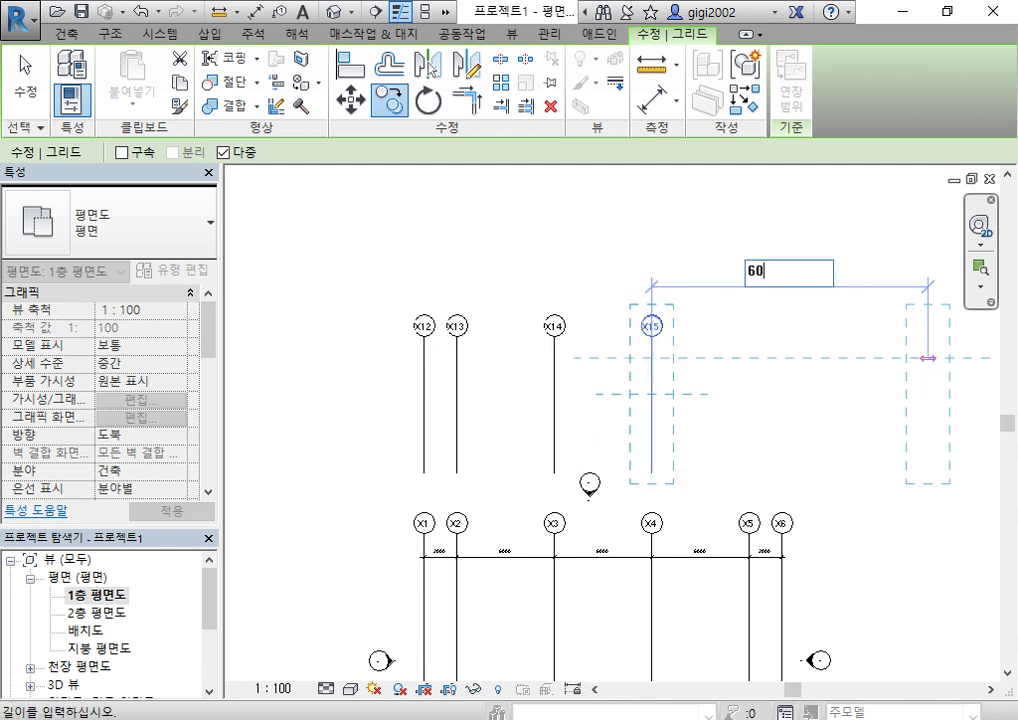
type("00")
key("Return")
type("2")
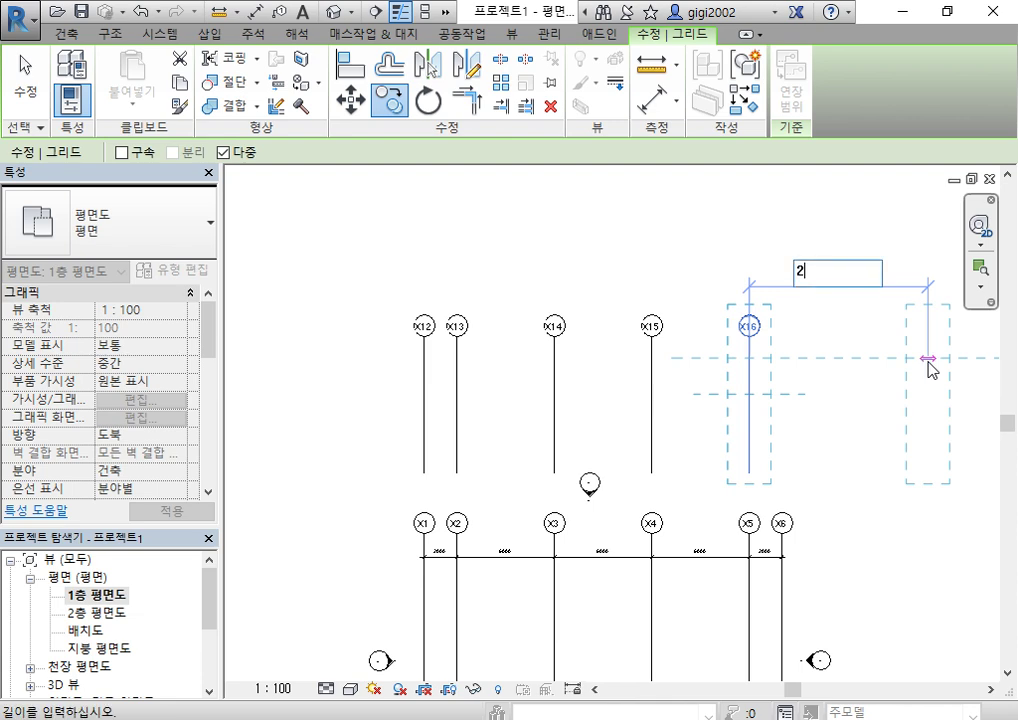
type("000")
key("Return")
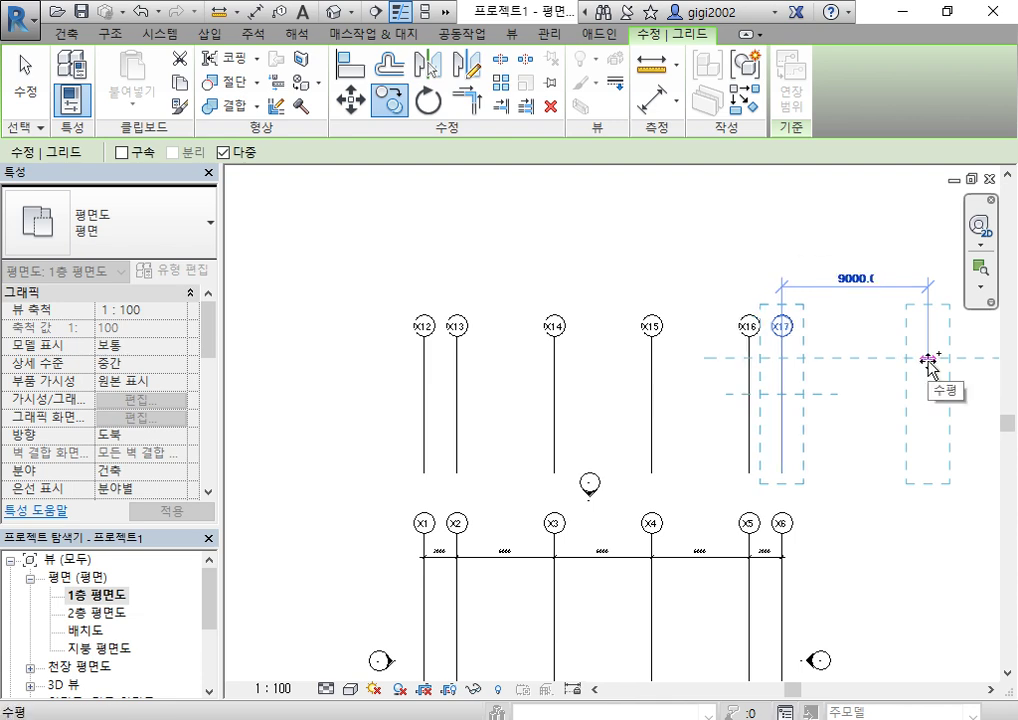
key("Escape")
key("Escape")
key("Escape")
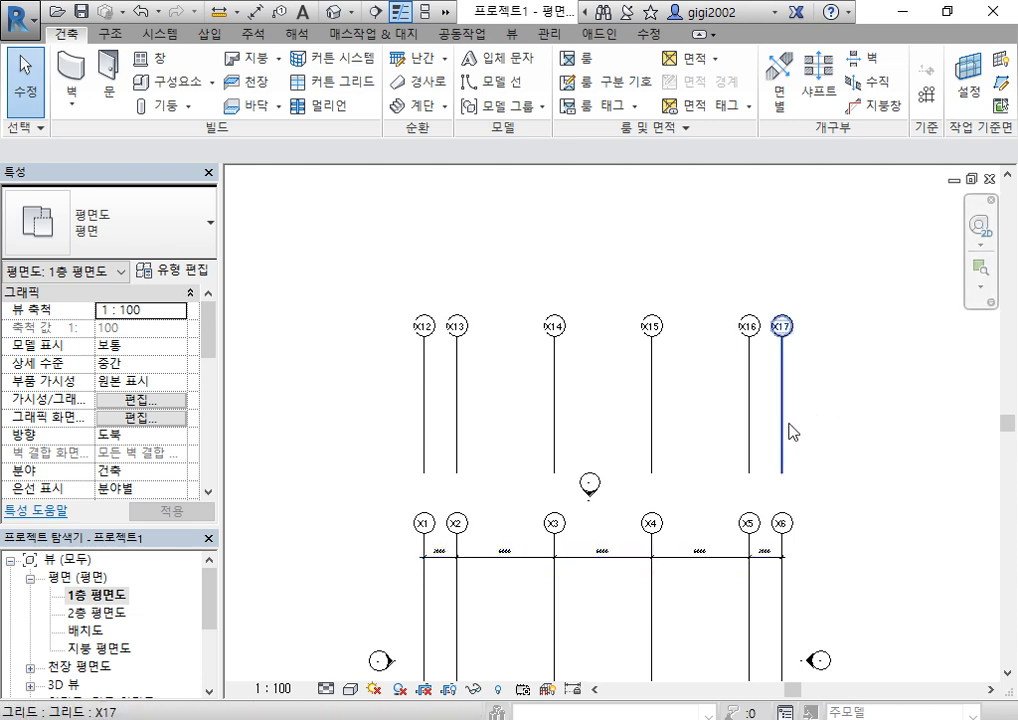
Delete the upper practice series of six short vertical grids.
middle_click_drag(791, 431, 811, 376)
left_click_drag(813, 336, 404, 226)
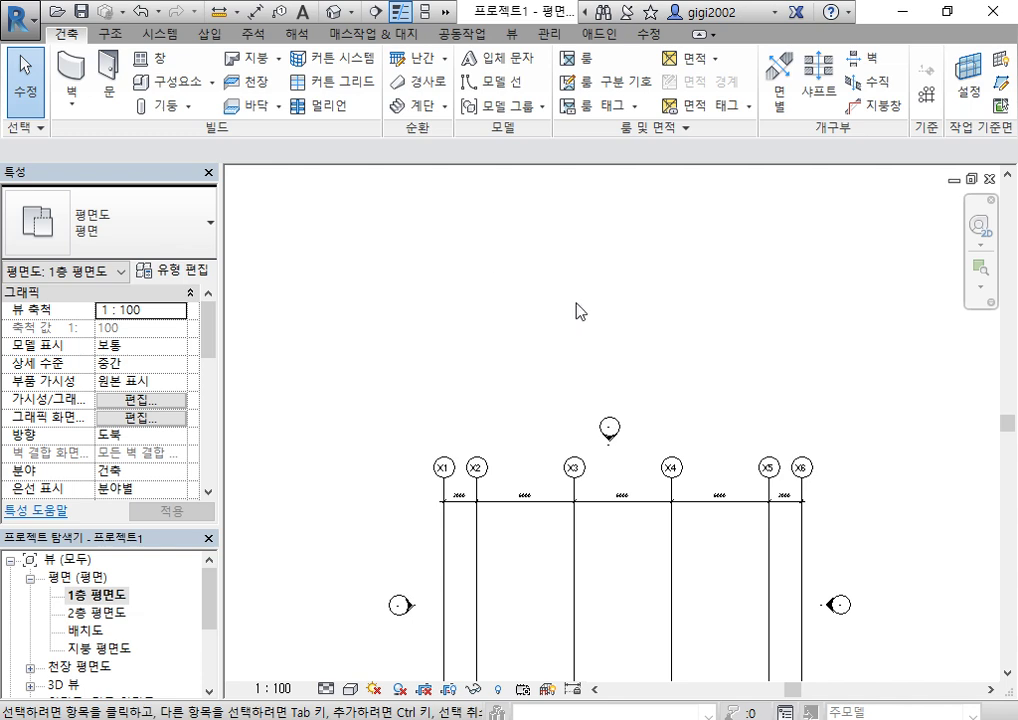
scroll(718, 513, "up", 5)
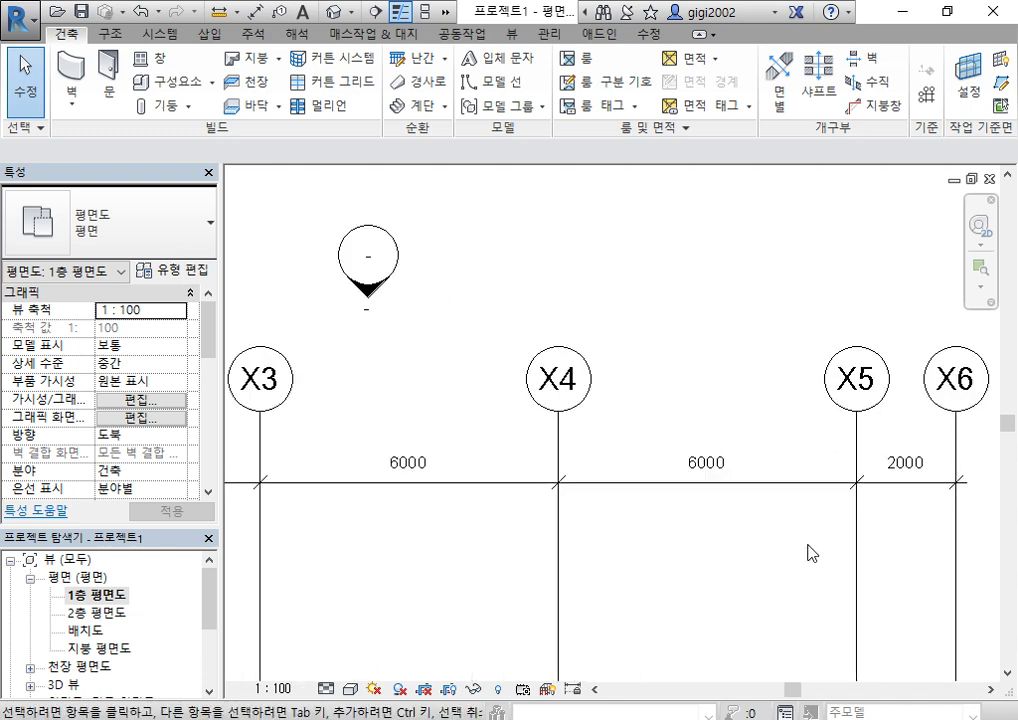
scroll(808, 553, "down", 5)
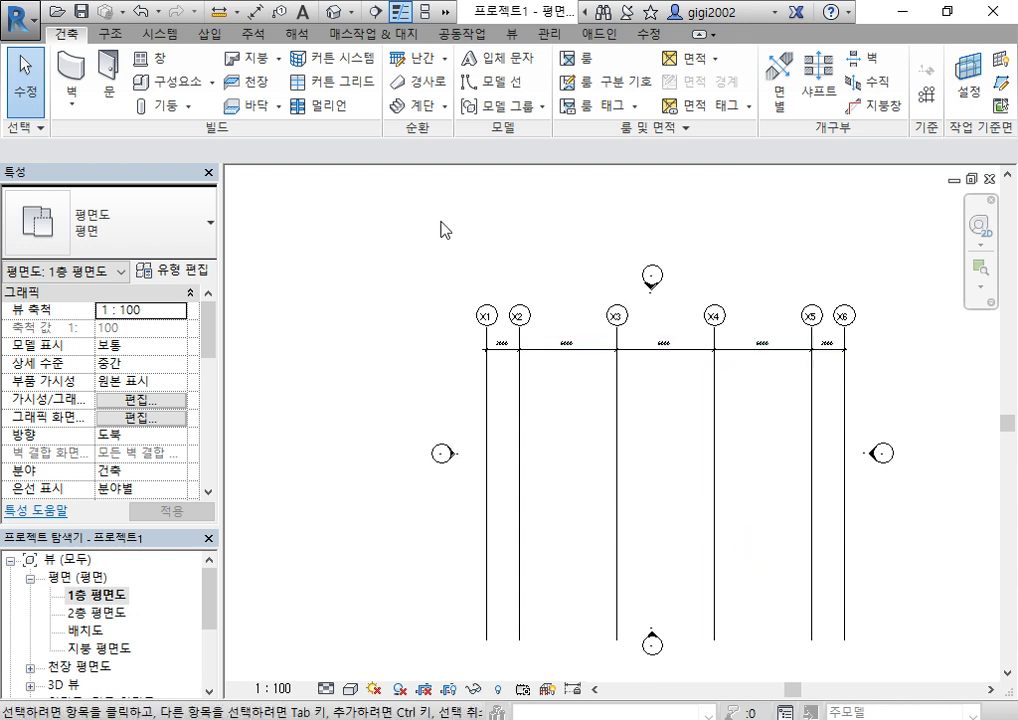
Draw a horizontal grid line across all the vertical grids near their lower ends, with its bubble beyond X1.
left_click(926, 95)
left_click(871, 607)
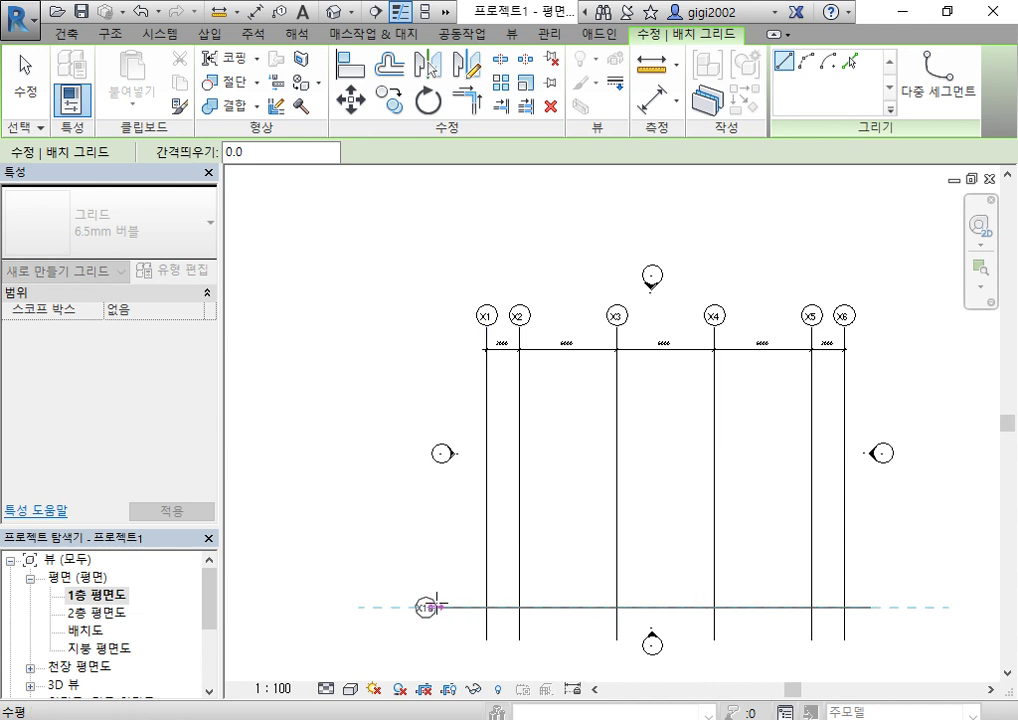
left_click(428, 607)
Rename the horizontal grid Y1 and end grid placement.
scroll(420, 608, "up", 5)
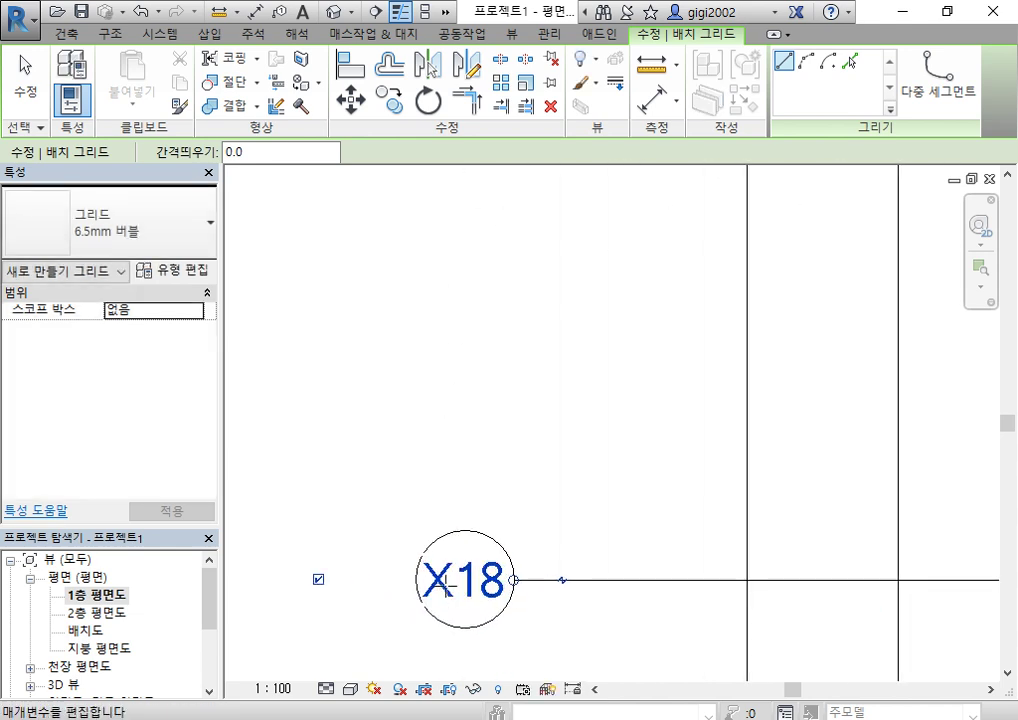
left_click(470, 580)
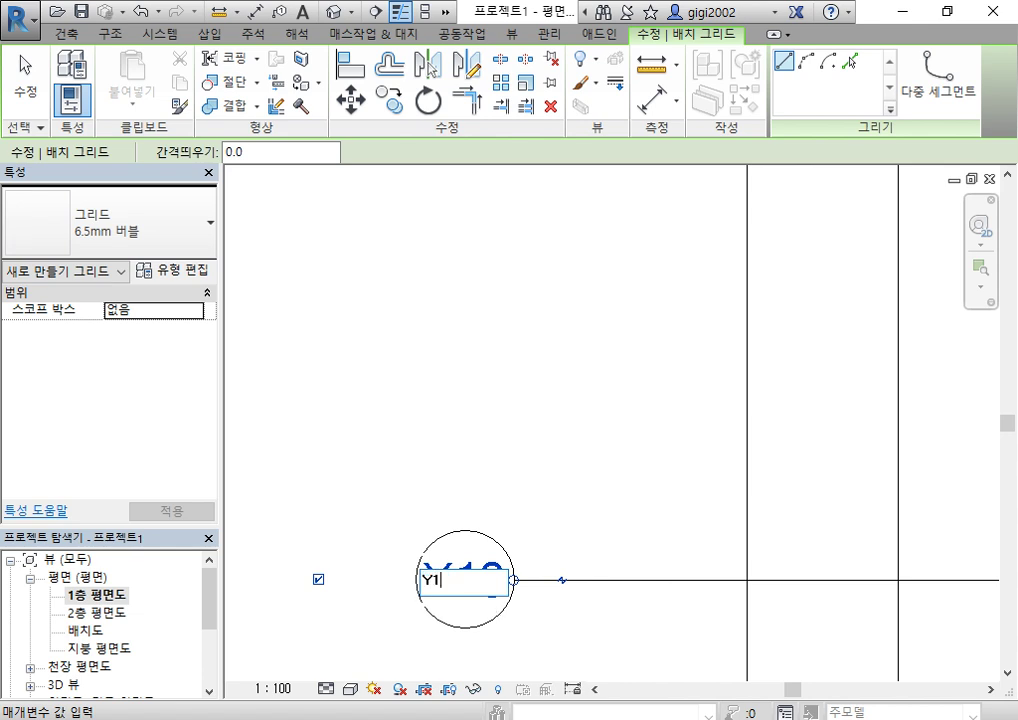
left_click(527, 367)
scroll(541, 370, "down", 3)
middle_click_drag(570, 369, 403, 551)
right_click(318, 292)
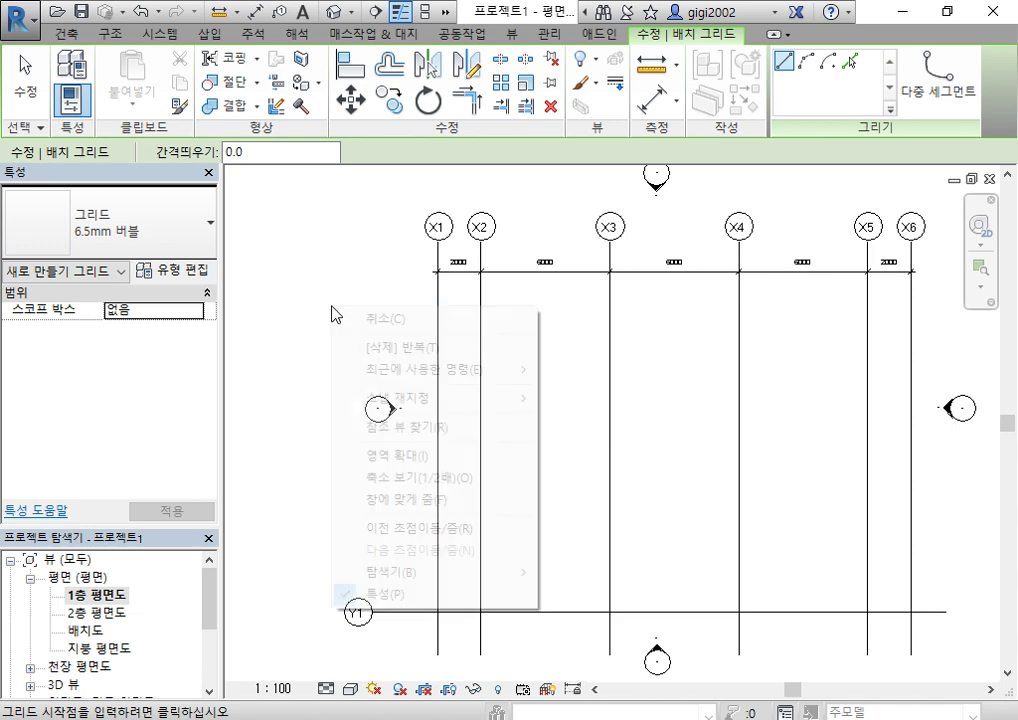
left_click(345, 318)
Copy grid Y1 upward in multiple mode, placing Y2 at 2000 and Y3 a further 6000 away.
left_click(414, 612)
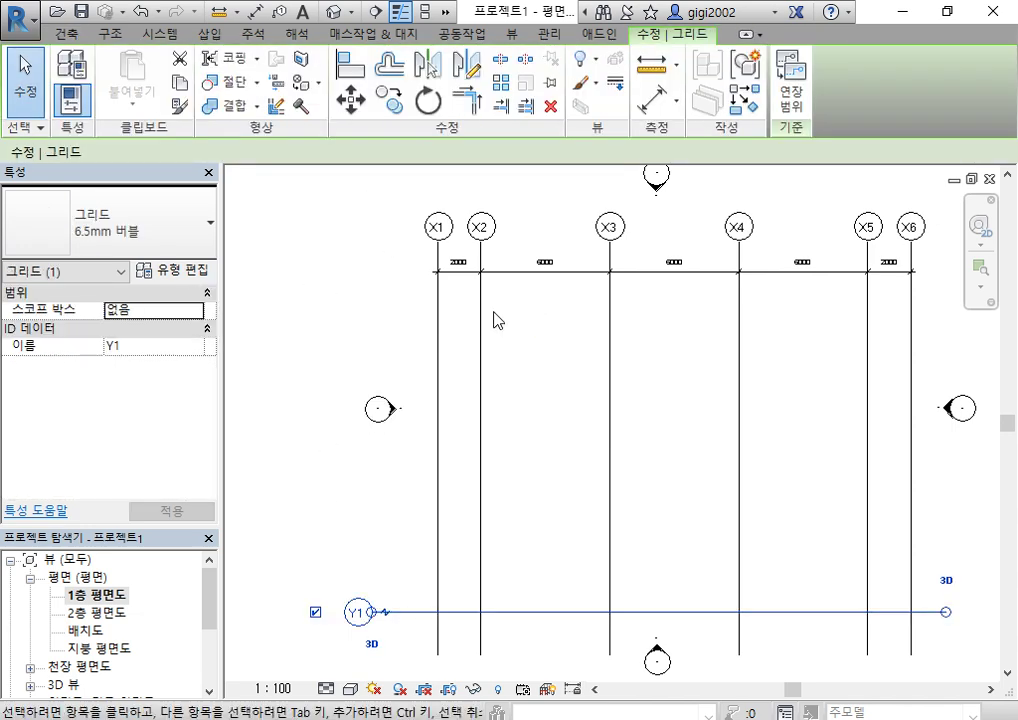
left_click(390, 100)
left_click(548, 612)
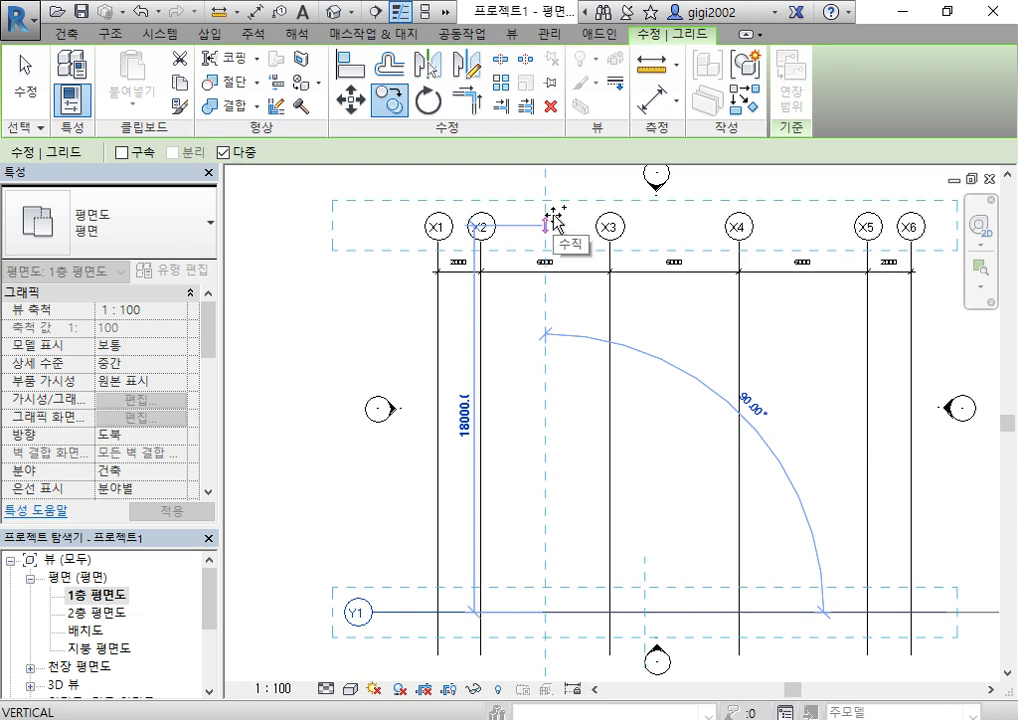
type("2000")
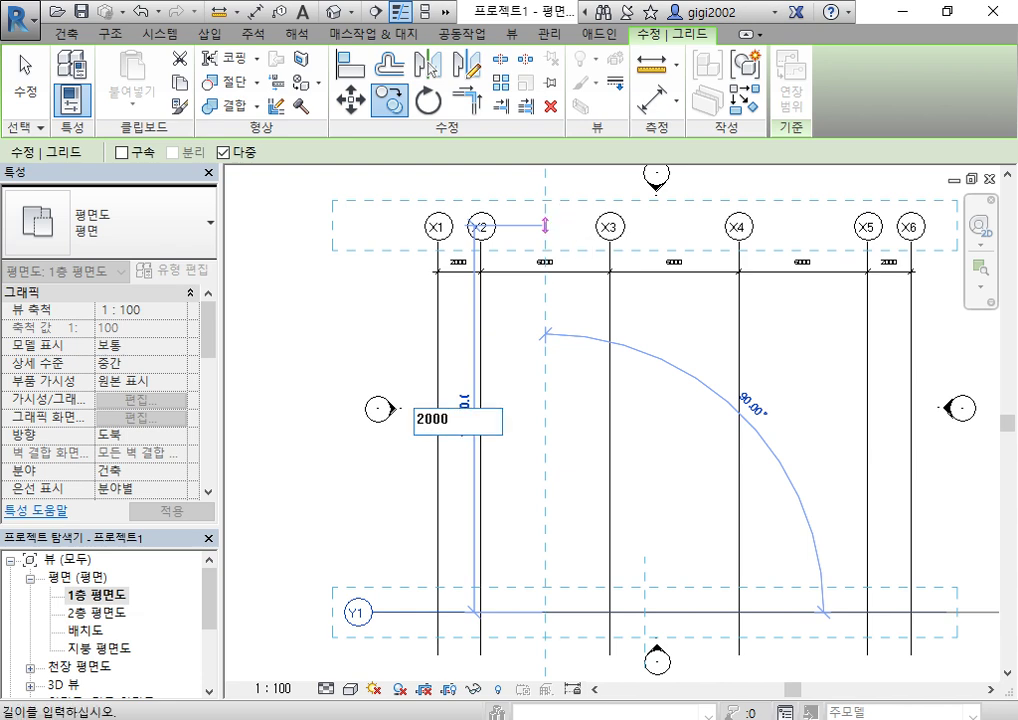
key("Return")
type("6000")
key("Return")
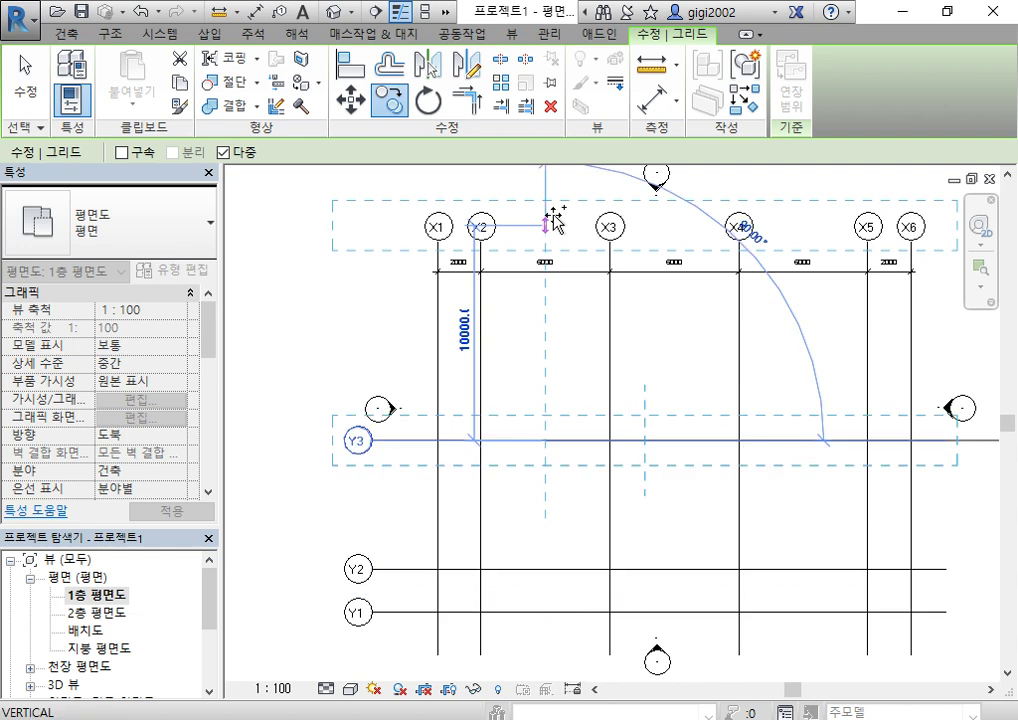
Add grid Y4 at 6000 above Y3 and Y5 at 2000 above Y4, and finish copying.
type("6000")
key("Return")
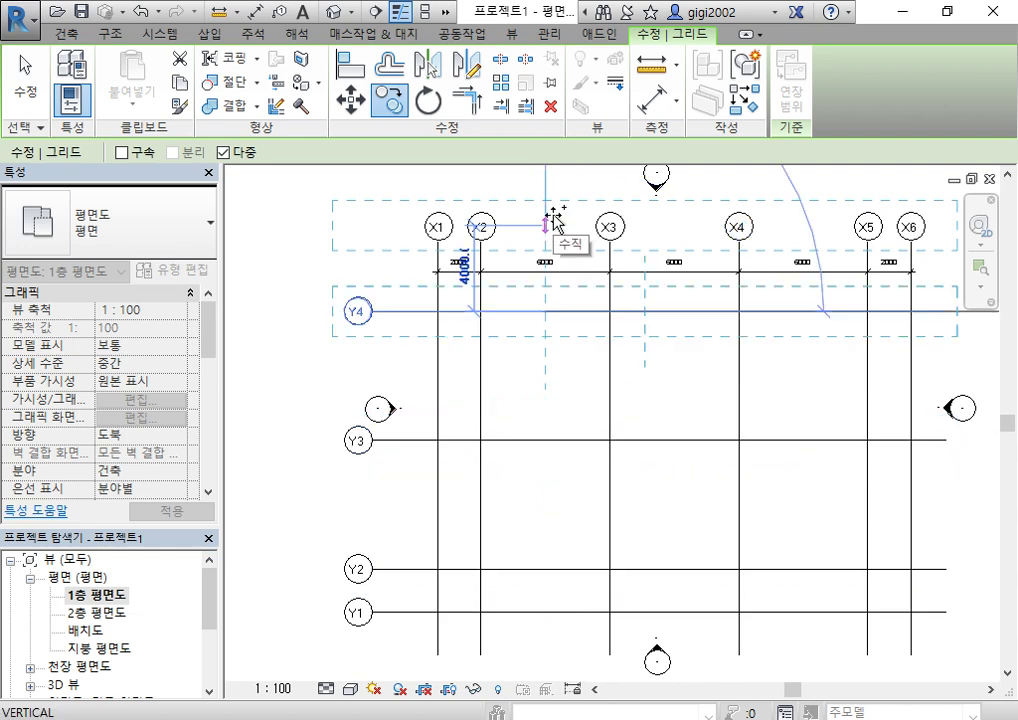
type("2000")
key("Return")
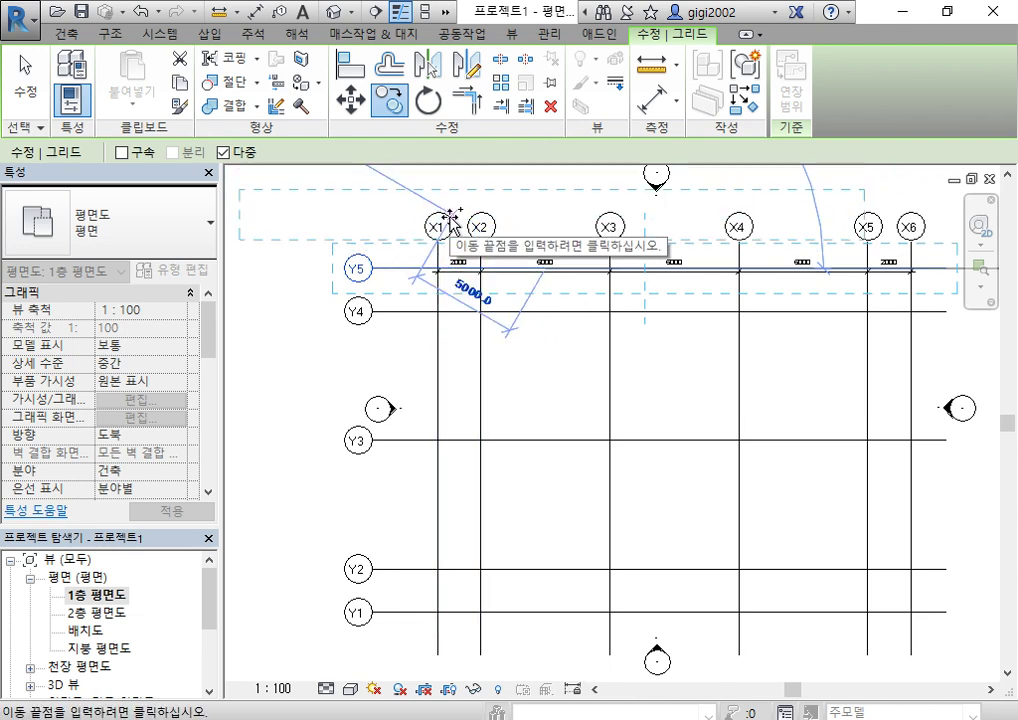
key("Escape")
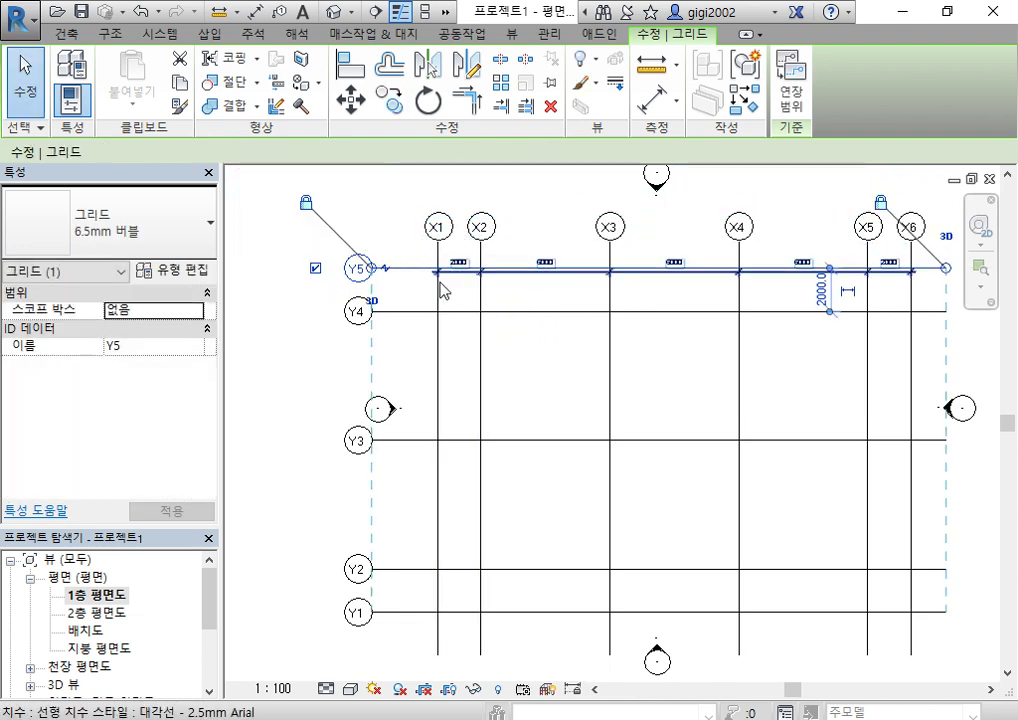
key("Escape")
scroll(600, 275, "down", 2)
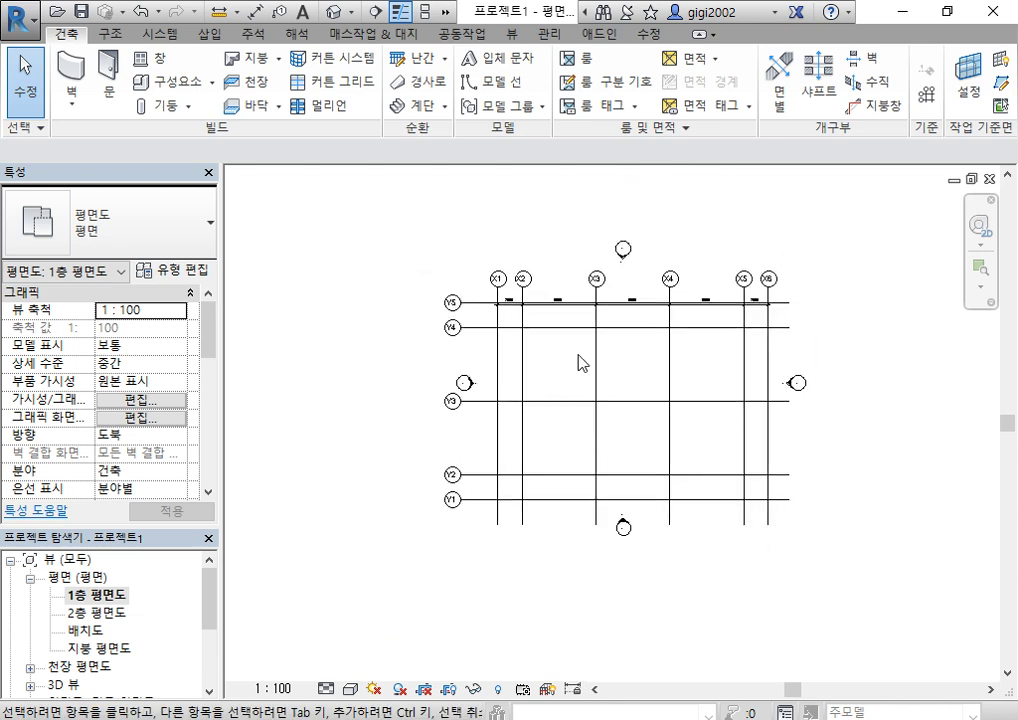
Add an aligned dimension chain across grids Y1 to Y5, placed between the Y bubbles and grid X1, and end dimensioning.
left_click(255, 33)
left_click(85, 90)
scroll(415, 255, "up", 2)
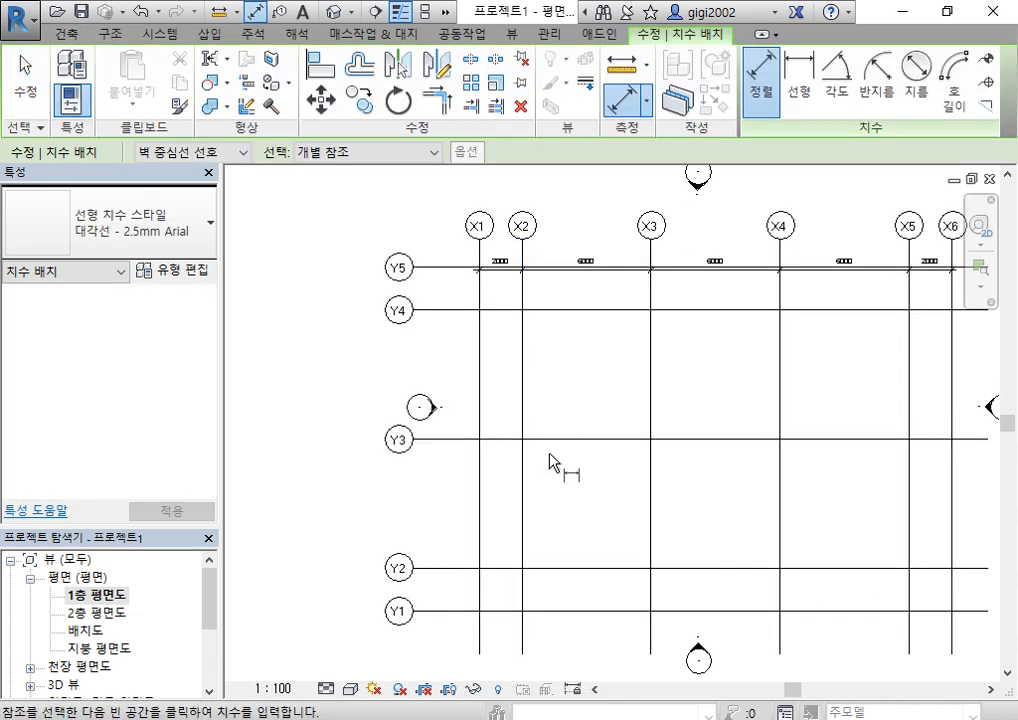
left_click(570, 610)
left_click(585, 568)
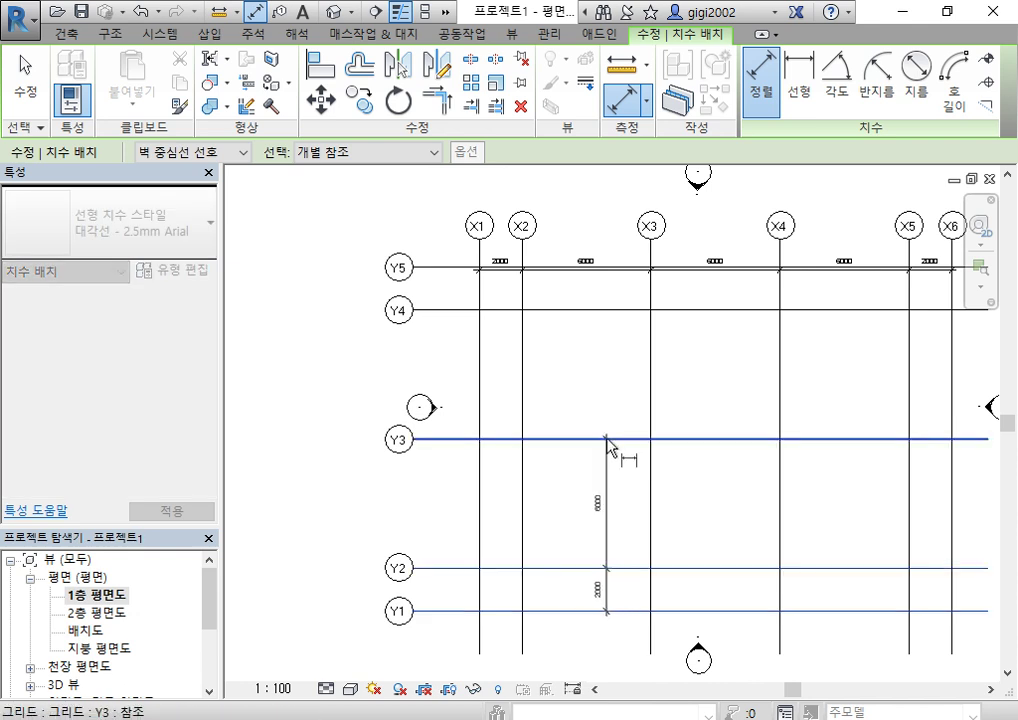
left_click(607, 439)
left_click(620, 309)
left_click(418, 270)
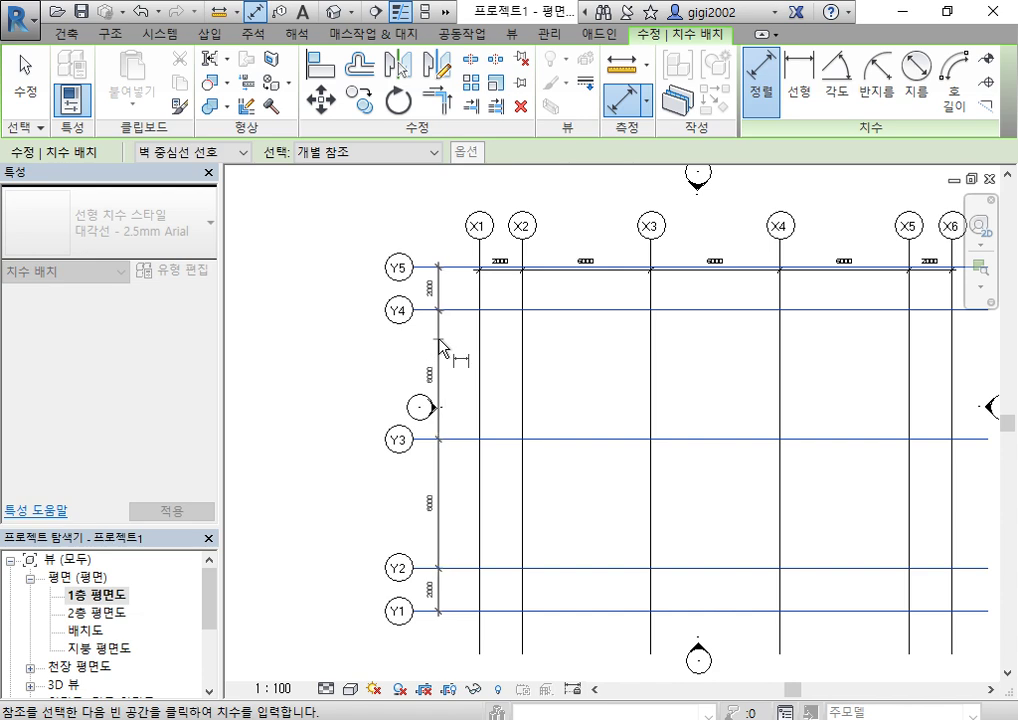
left_click(441, 355)
right_click(338, 226)
left_click(345, 230)
right_click(295, 214)
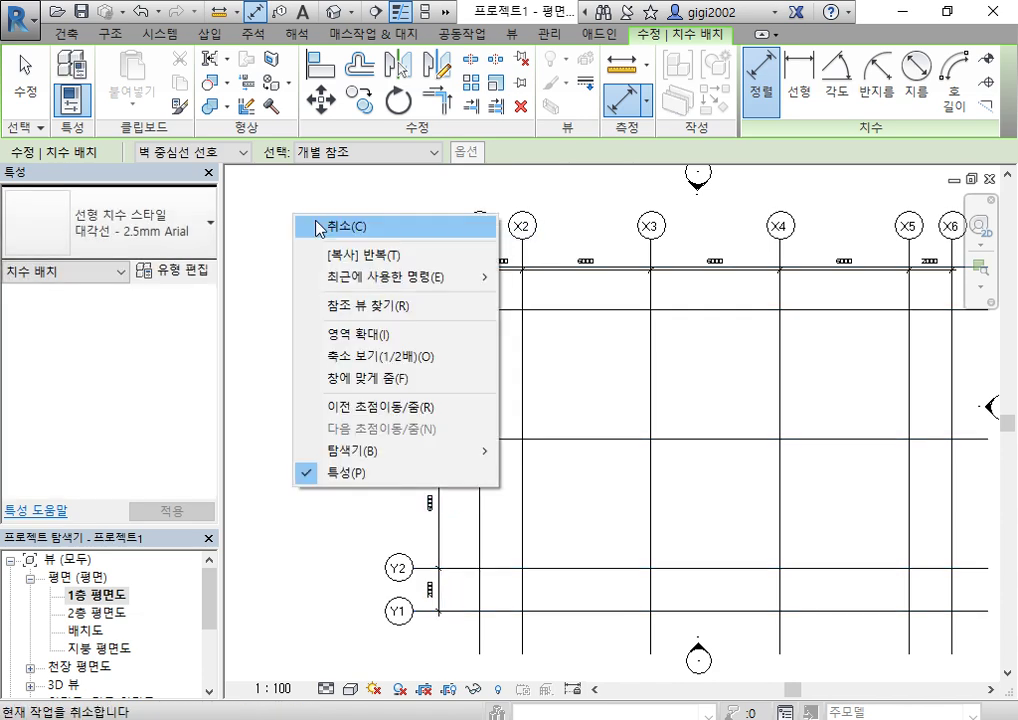
left_click(316, 226)
Extend the upper ends of the aligned vertical grids X1 to X6 further above the horizontal dimension chain by stretching grid X2.
scroll(317, 228, "down", 2)
middle_click_drag(348, 233, 372, 334)
scroll(449, 338, "up", 1)
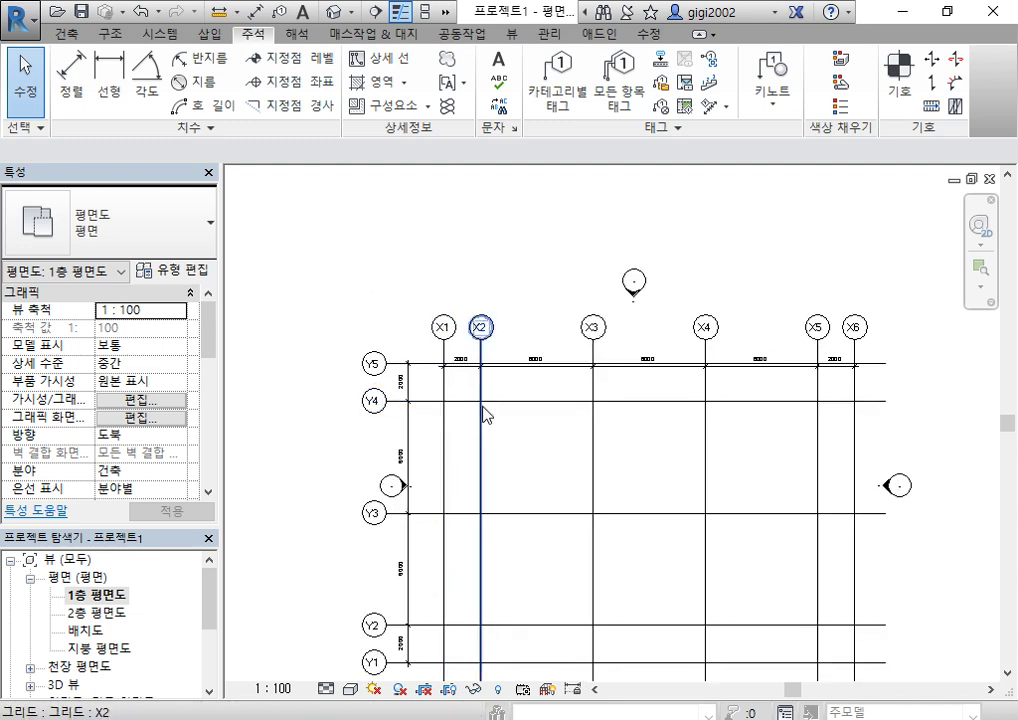
left_click(483, 457)
left_click(472, 347)
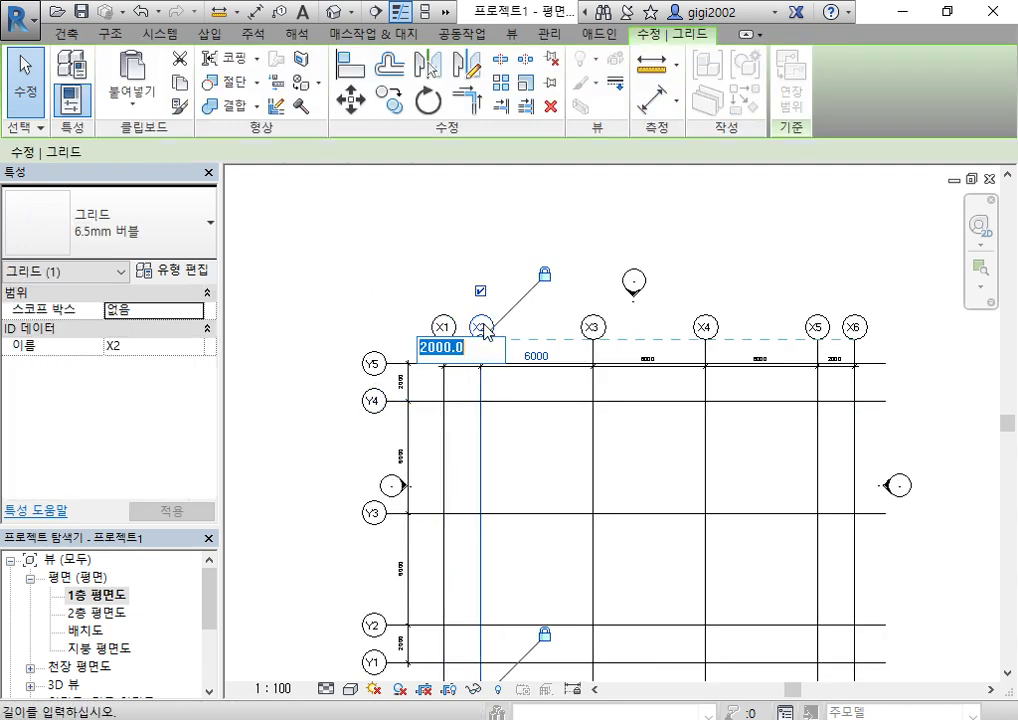
left_click(562, 214)
left_click_drag(481, 340, 482, 298)
scroll(616, 427, "down", 2)
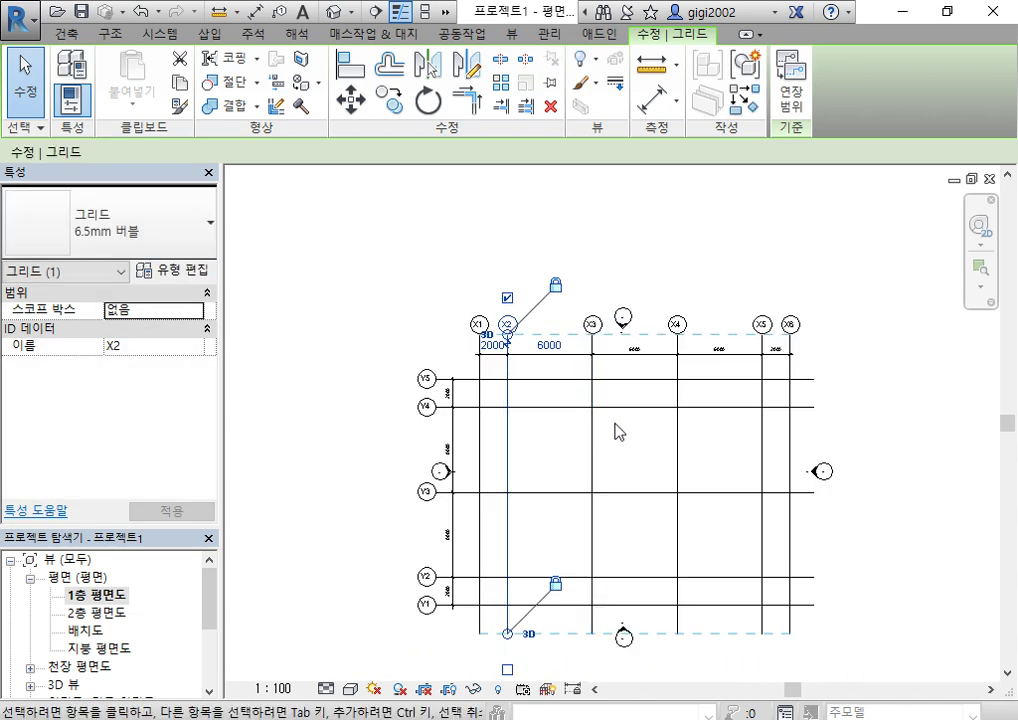
key("Escape")
Open the west elevation (서측면도) from its marker's arrow near Y3, examine the grids and levels, and close the view.
middle_click_drag(598, 376, 622, 430)
scroll(518, 466, "up", 6)
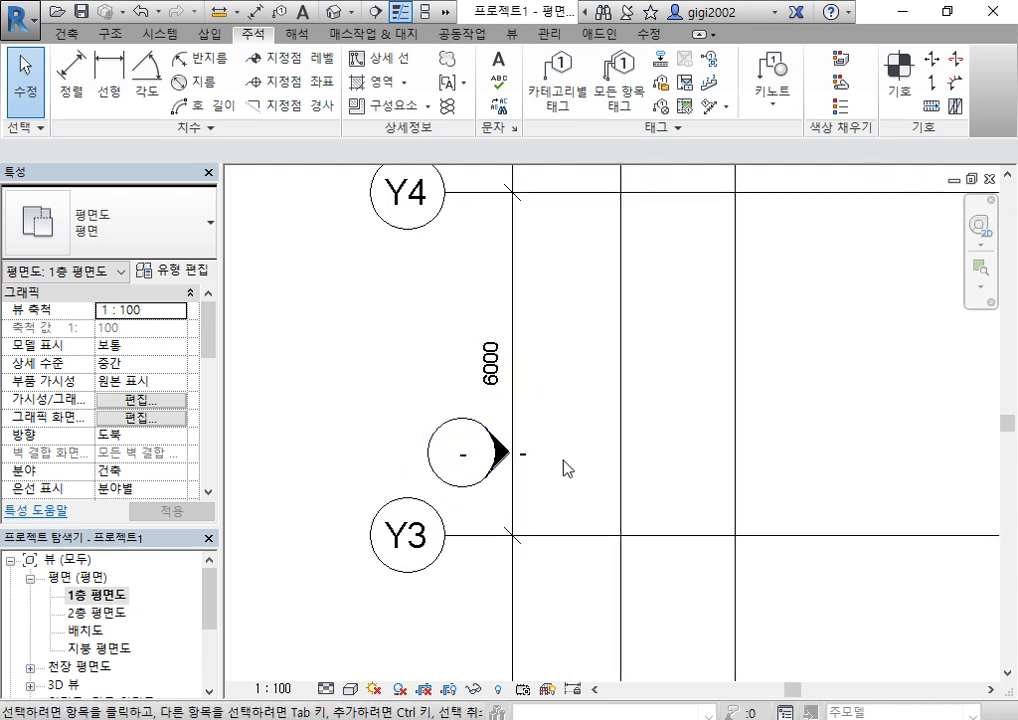
left_click(496, 465)
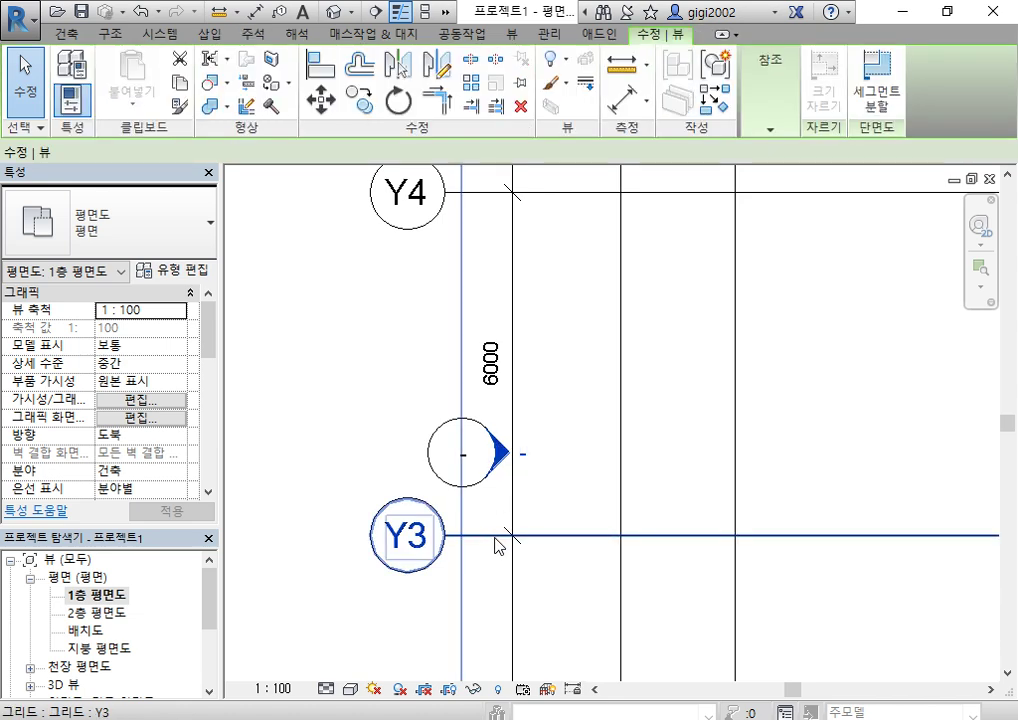
right_click(497, 478)
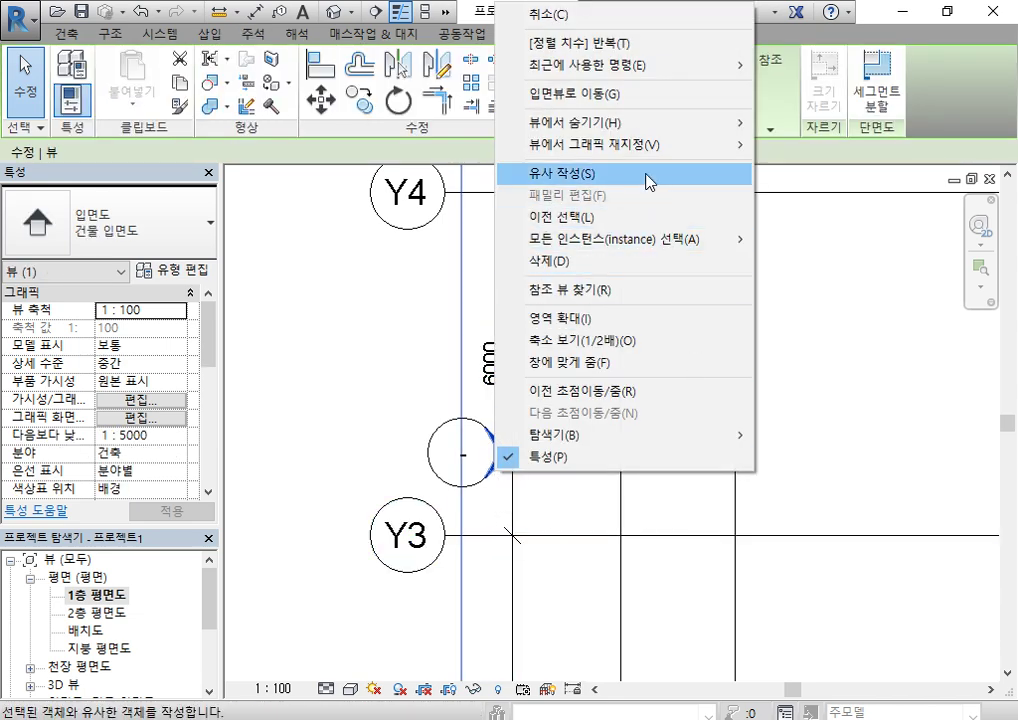
left_click(594, 94)
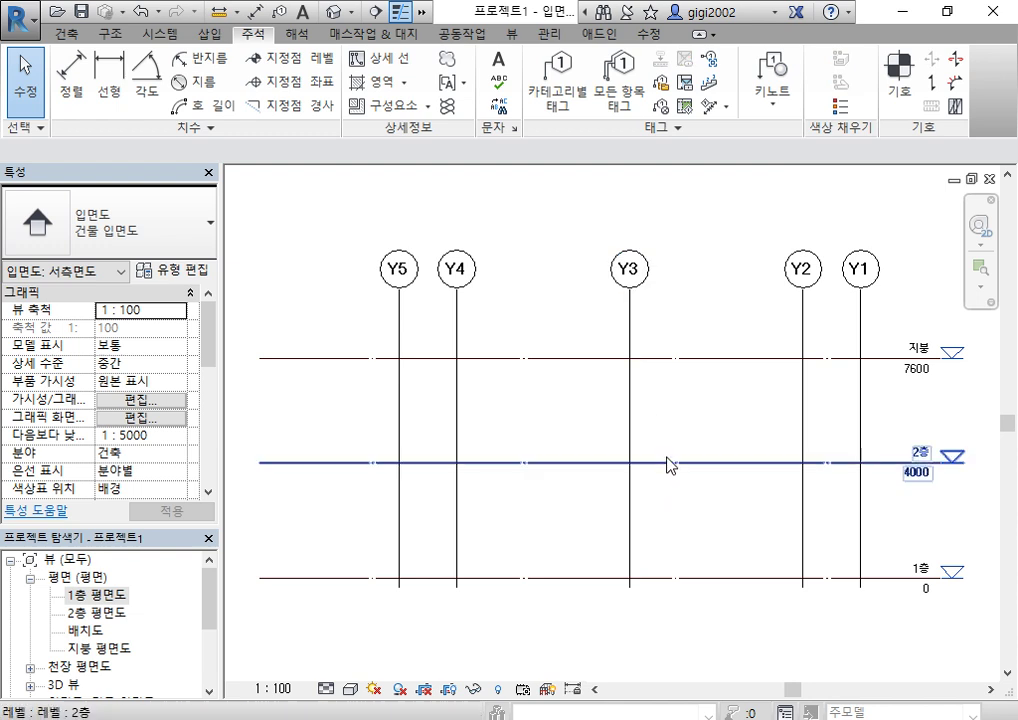
left_click(989, 180)
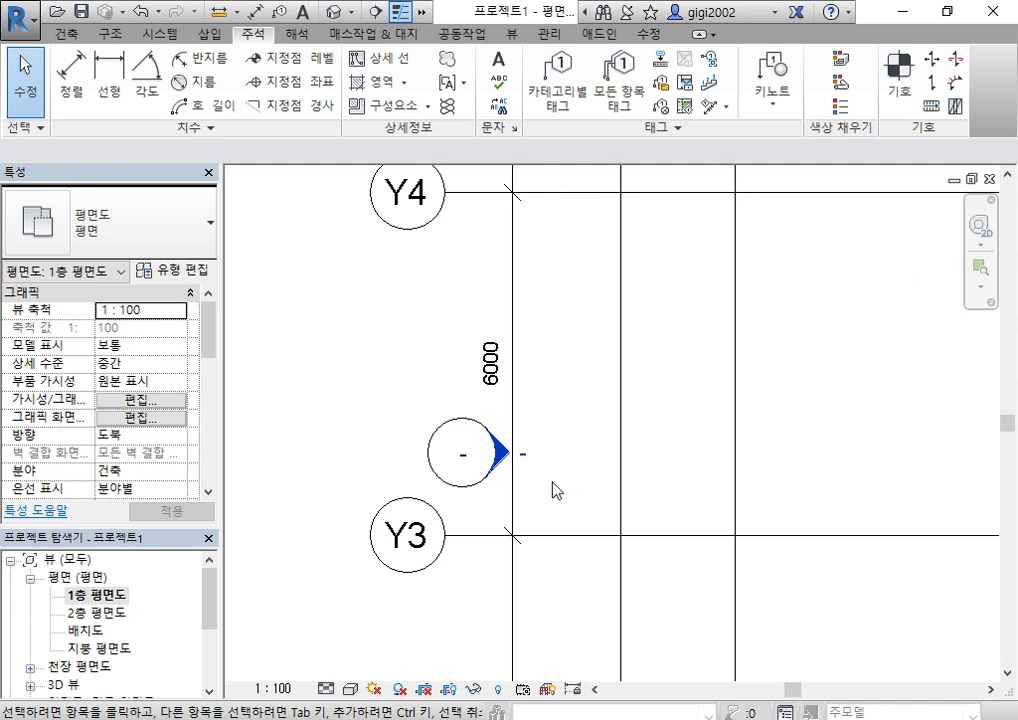
Move only the circle of the west elevation marker away from the plan, well outside the Y grid bubbles.
scroll(500, 440, "down", 2)
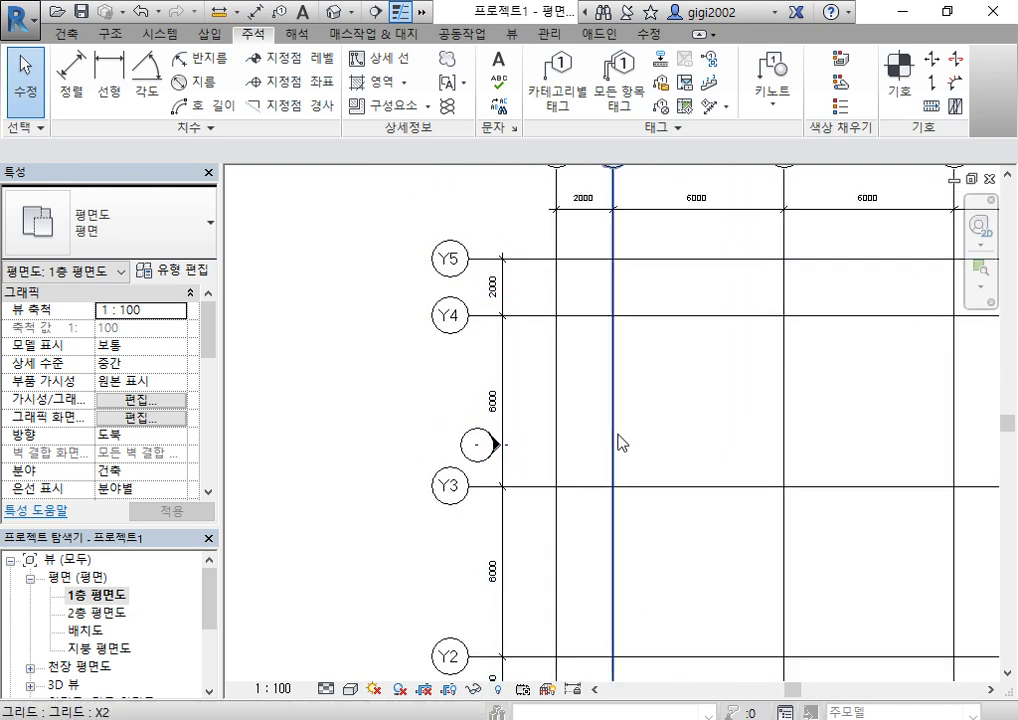
scroll(580, 505, "down", 2)
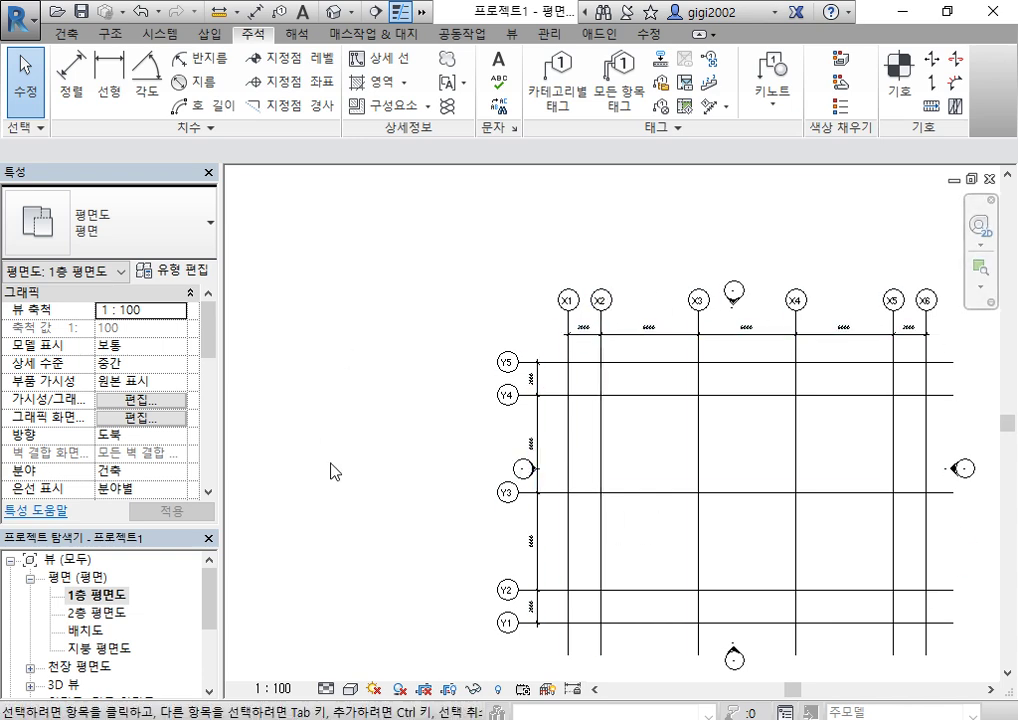
scroll(480, 470, "up", 4)
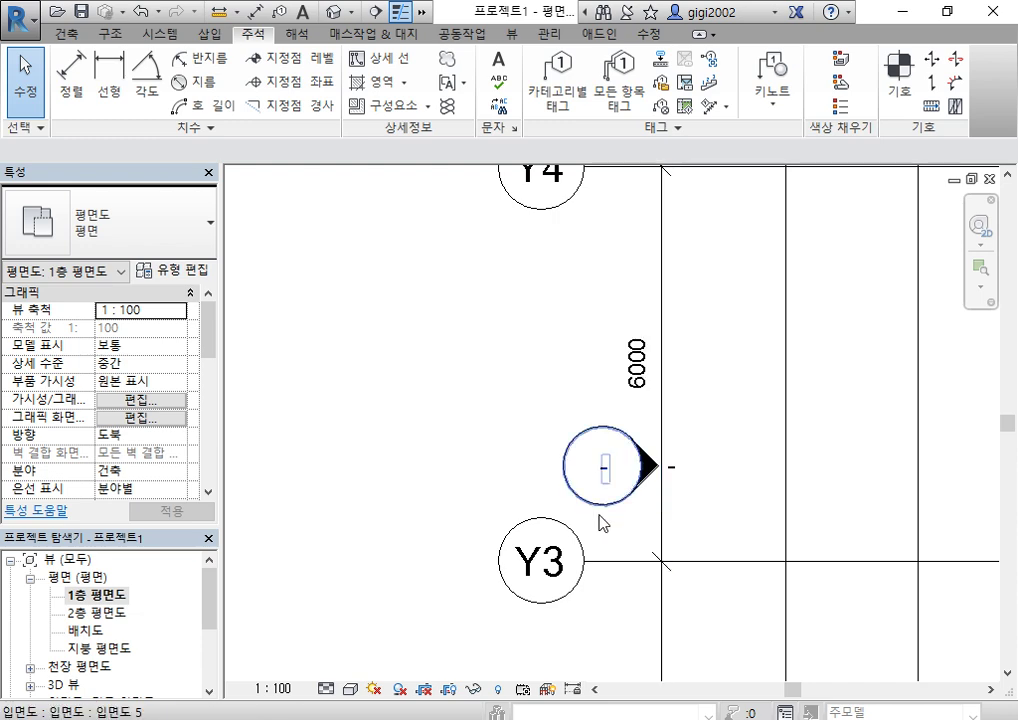
left_click(625, 500)
scroll(625, 591, "down", 4)
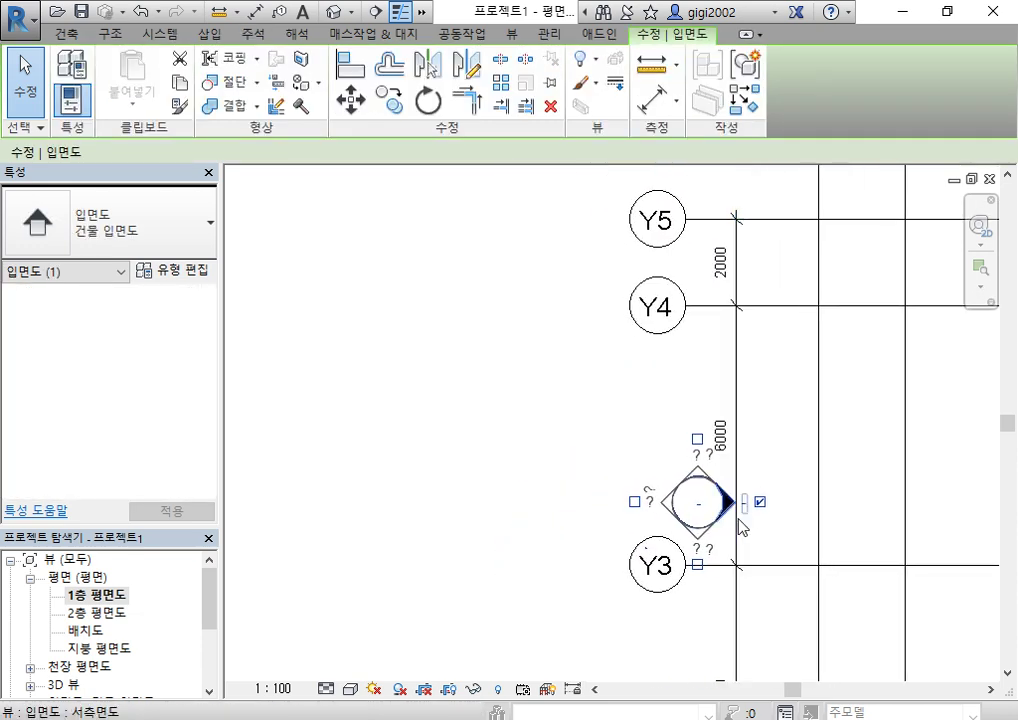
left_click_drag(712, 515, 479, 528)
left_click(543, 582)
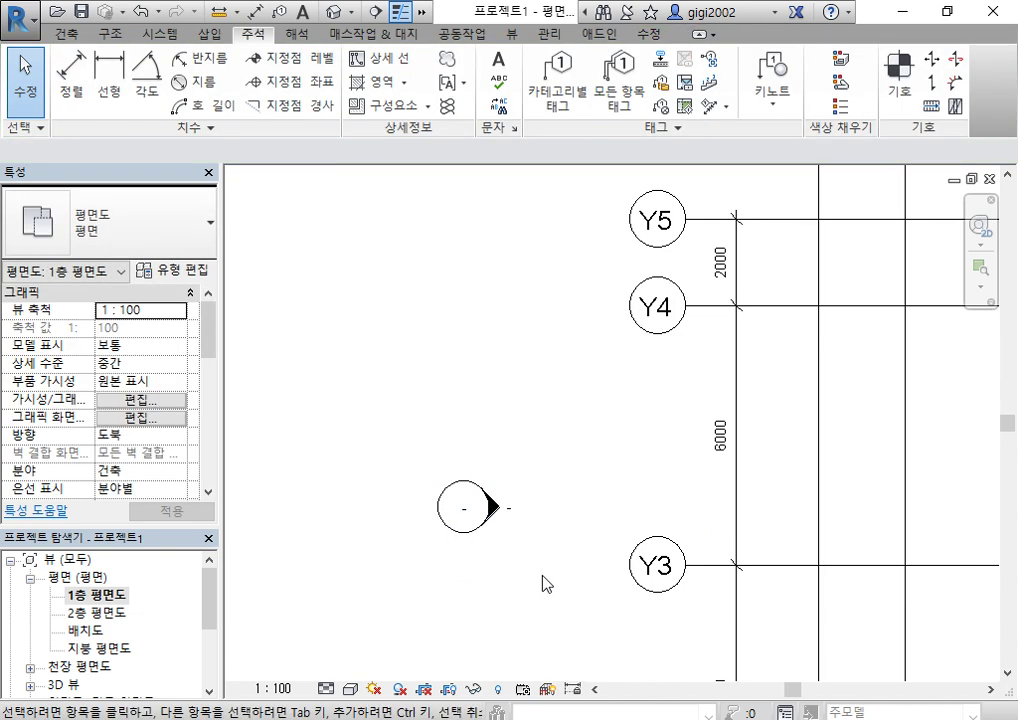
Select the west elevation marker's arrow and check where its view line lies relative to the grids.
left_click(483, 531)
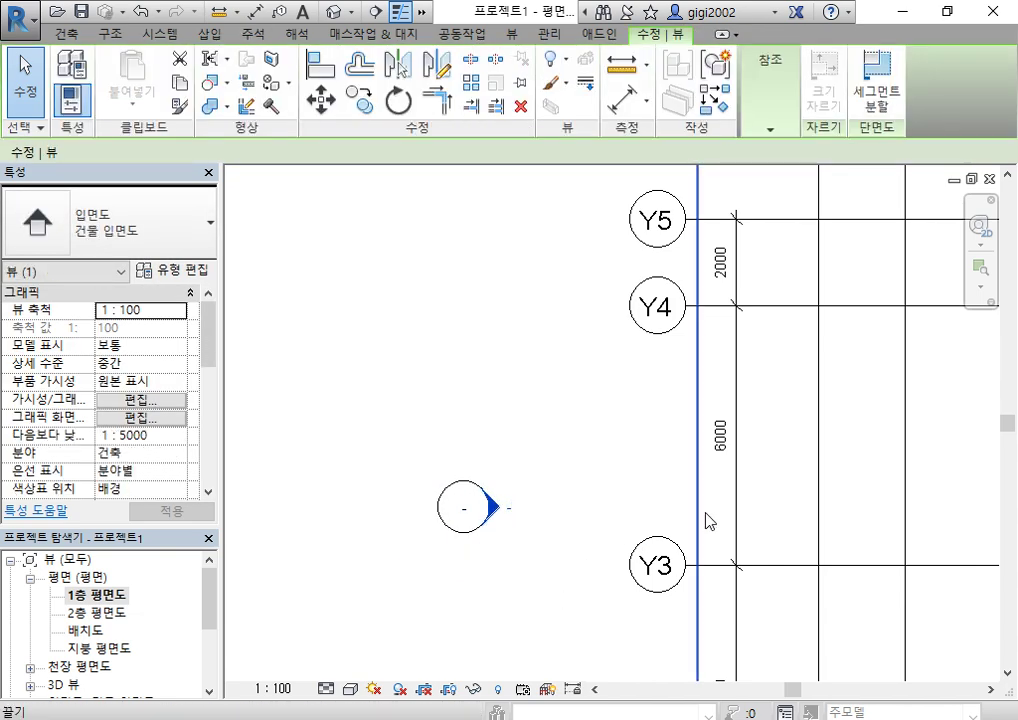
scroll(703, 492, "down", 4)
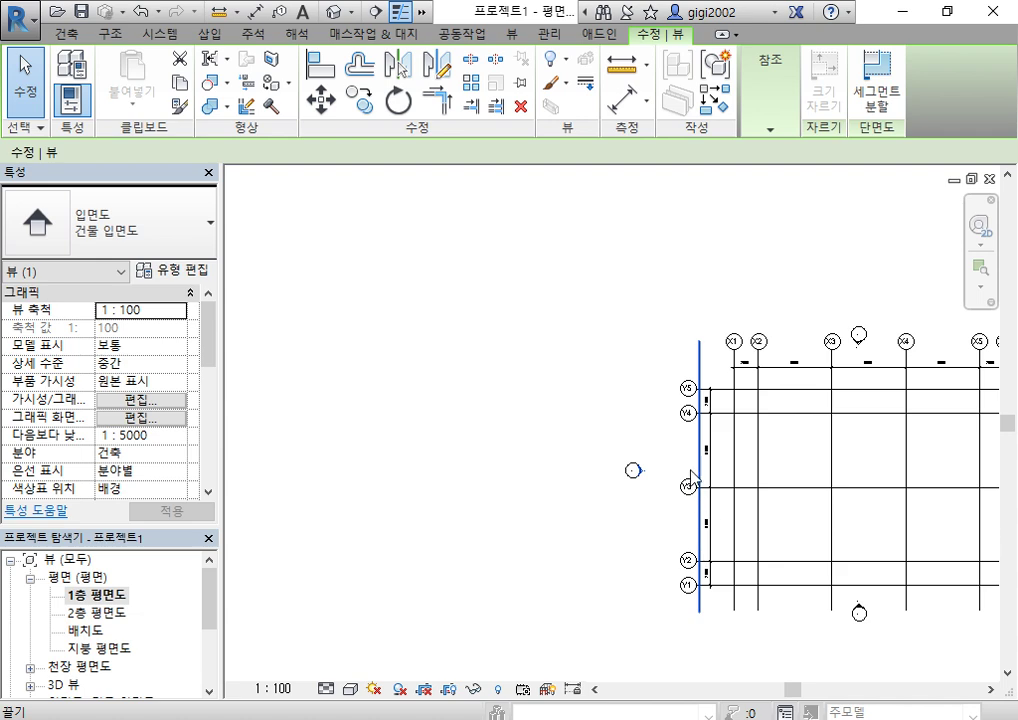
middle_click_drag(569, 481, 296, 501)
left_click(786, 523)
Select the east elevation marker's arrow beyond grid X6 and examine its view line and far clip extent.
scroll(748, 489, "up", 5)
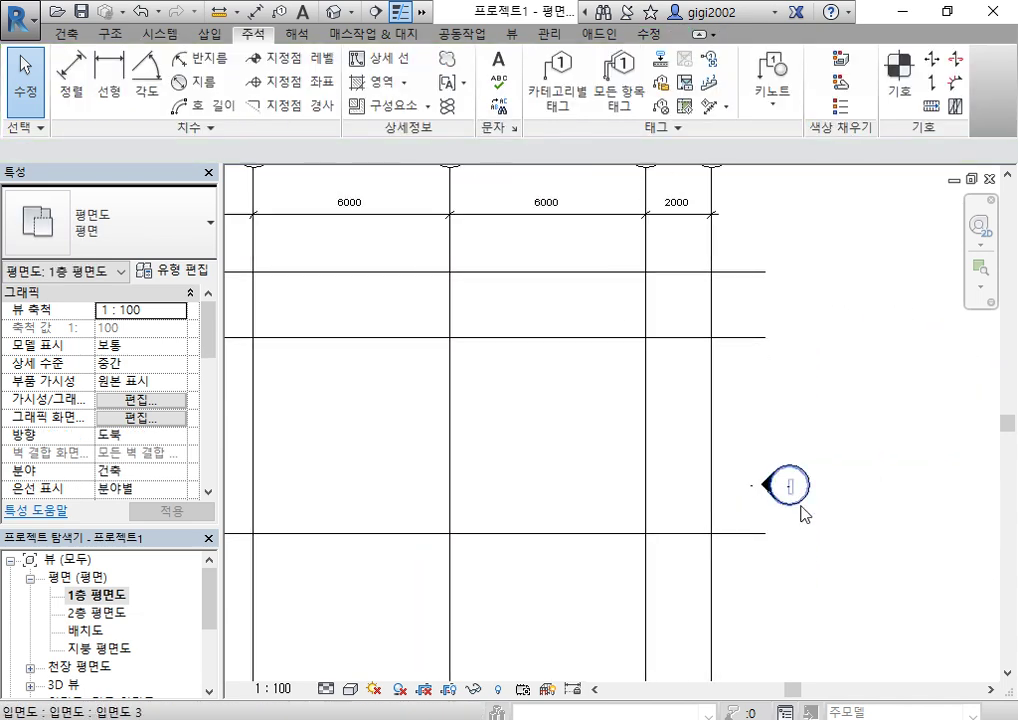
left_click(801, 506)
left_click(761, 514)
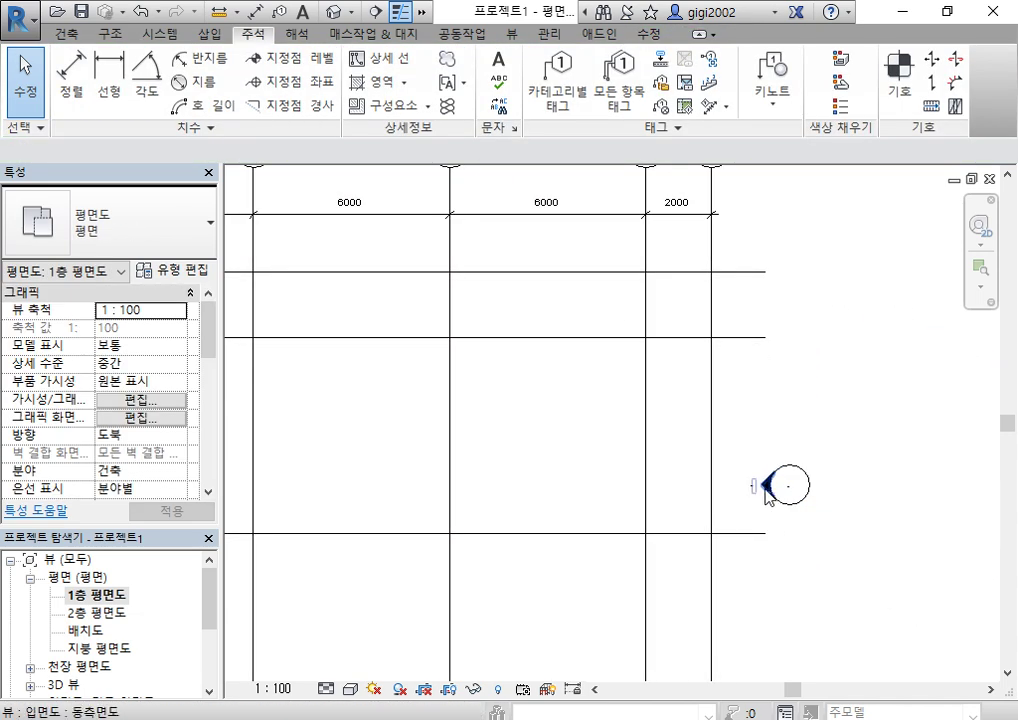
left_click(767, 489)
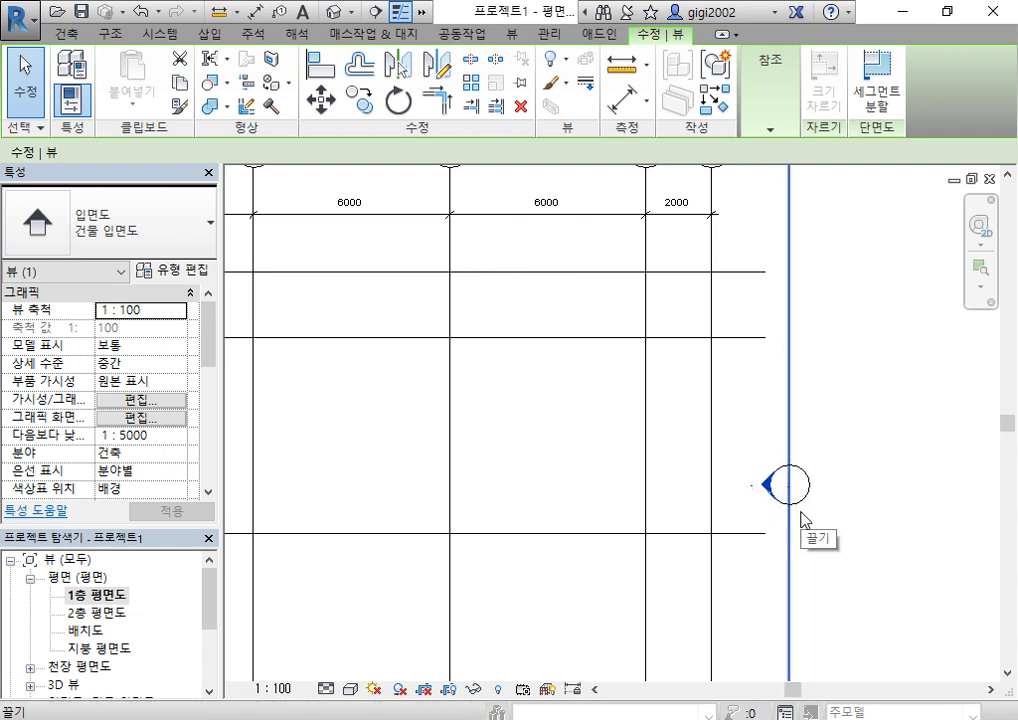
scroll(790, 440, "down", 5)
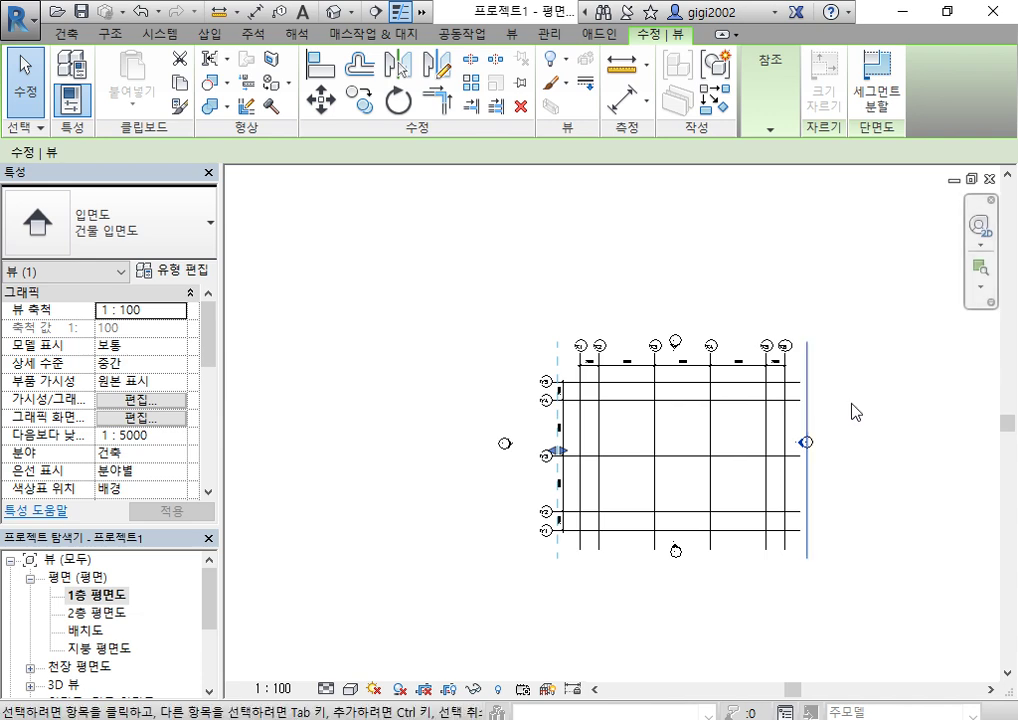
left_click(851, 404)
left_click(805, 443)
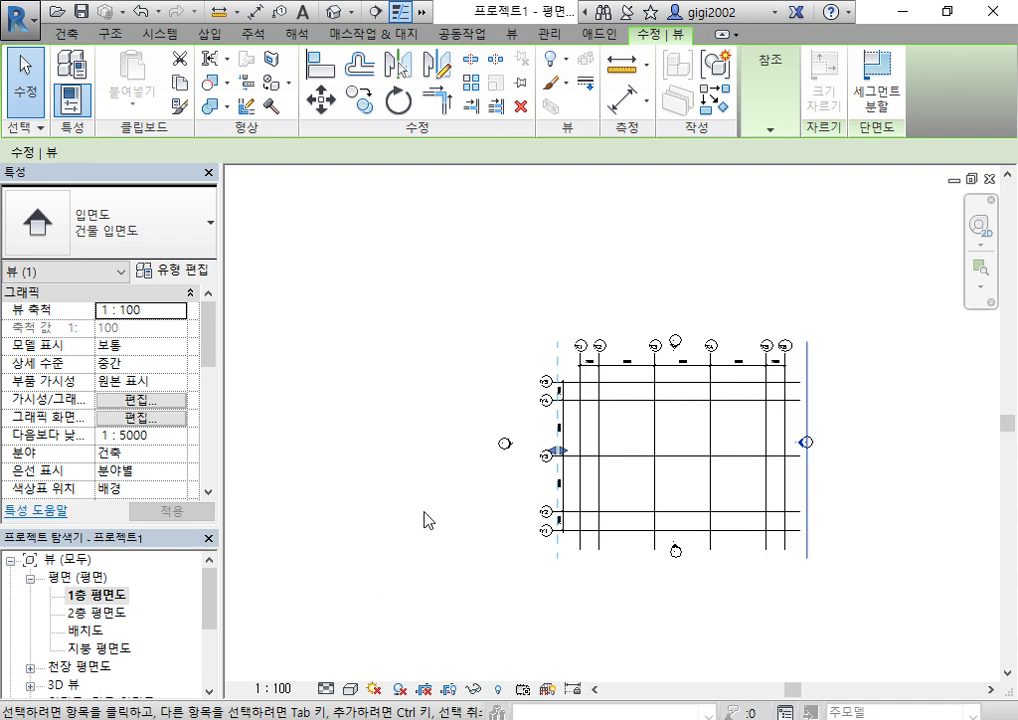
Try to shift the west elevation's view line out to its moved marker, and undo the marker changes.
scroll(485, 445, "up", 7)
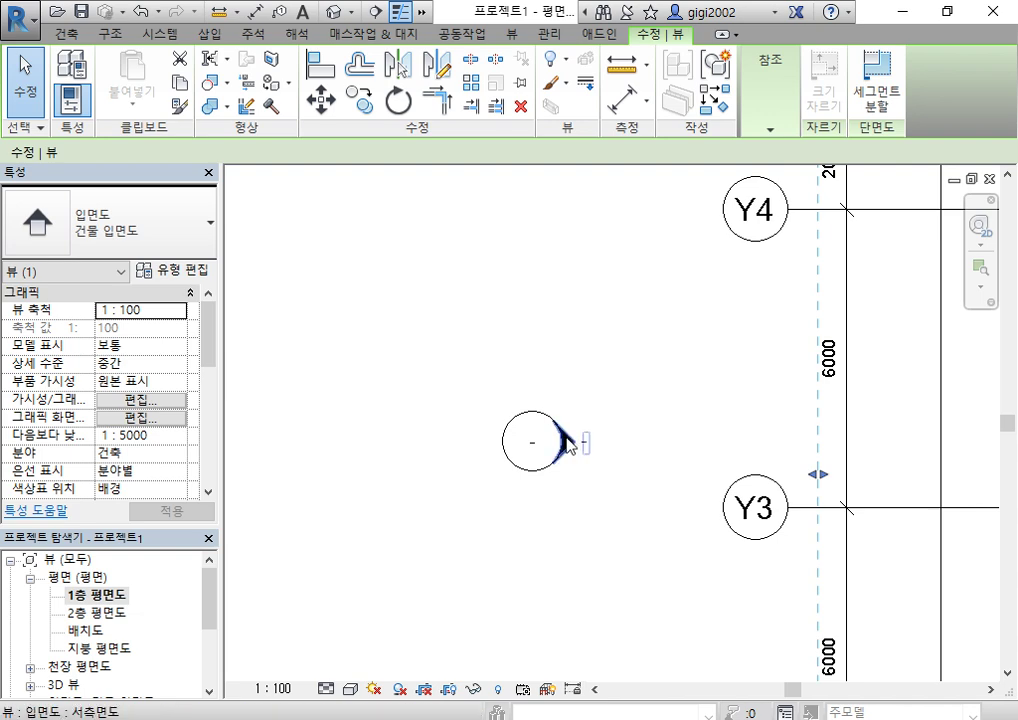
scroll(612, 425, "down", 3)
left_click(609, 462)
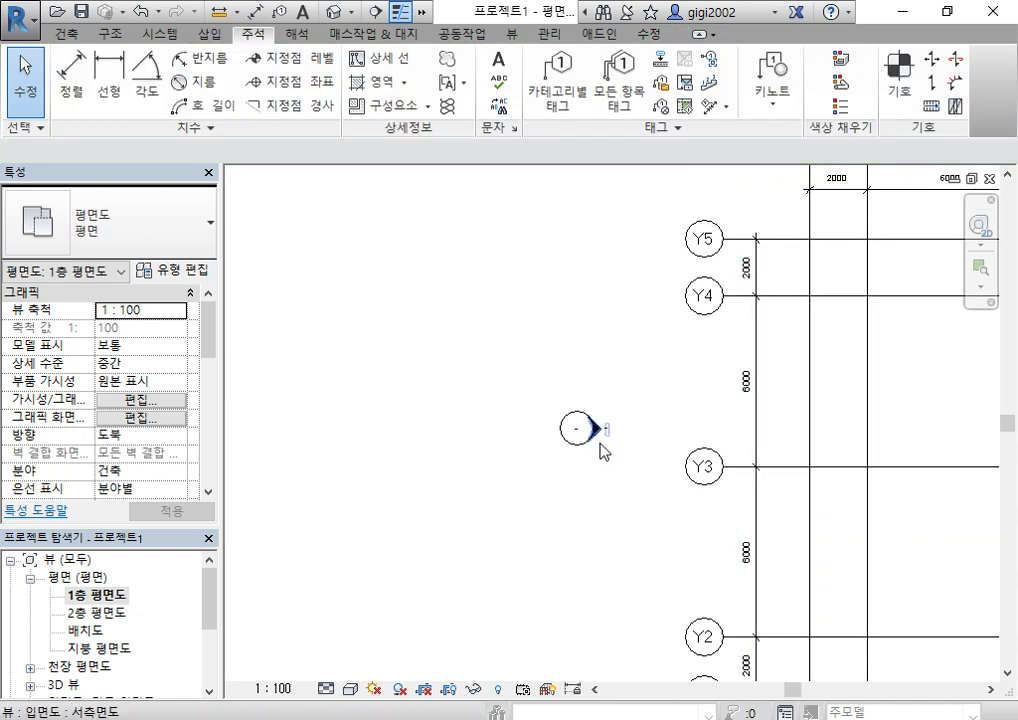
left_click(597, 429)
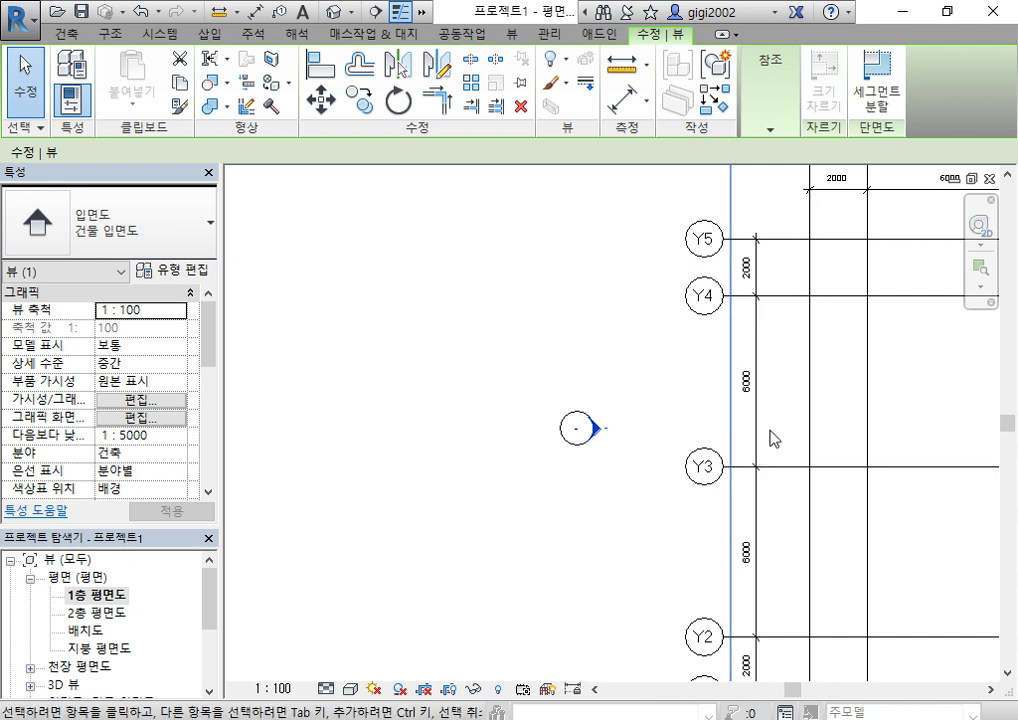
left_click_drag(731, 432, 590, 427)
key("Escape")
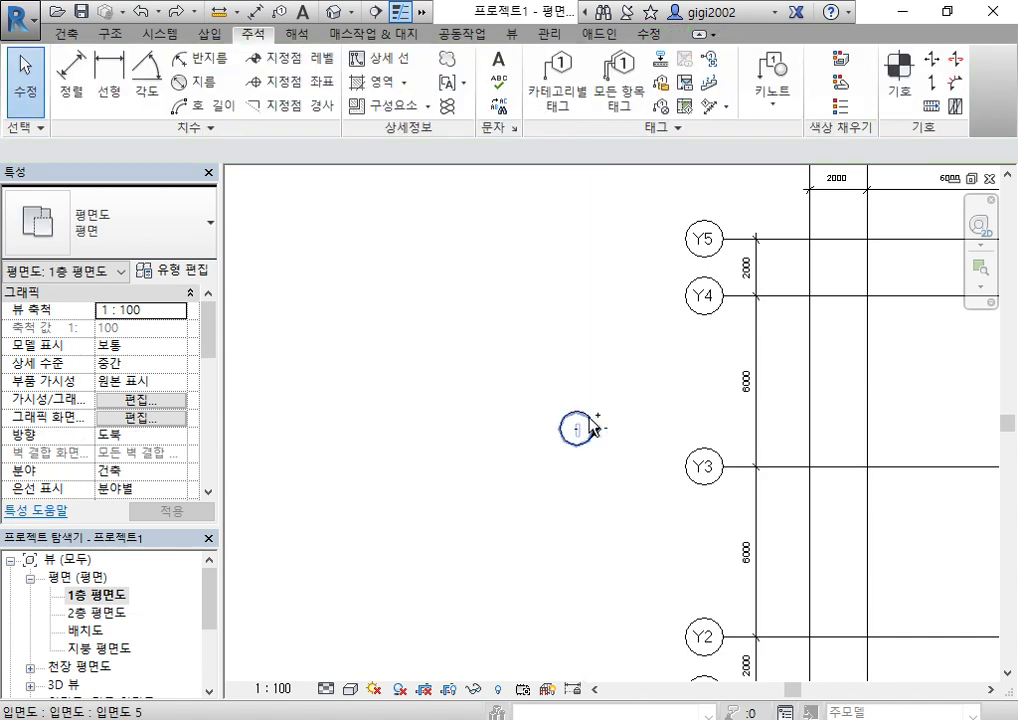
scroll(590, 427, "up", 2)
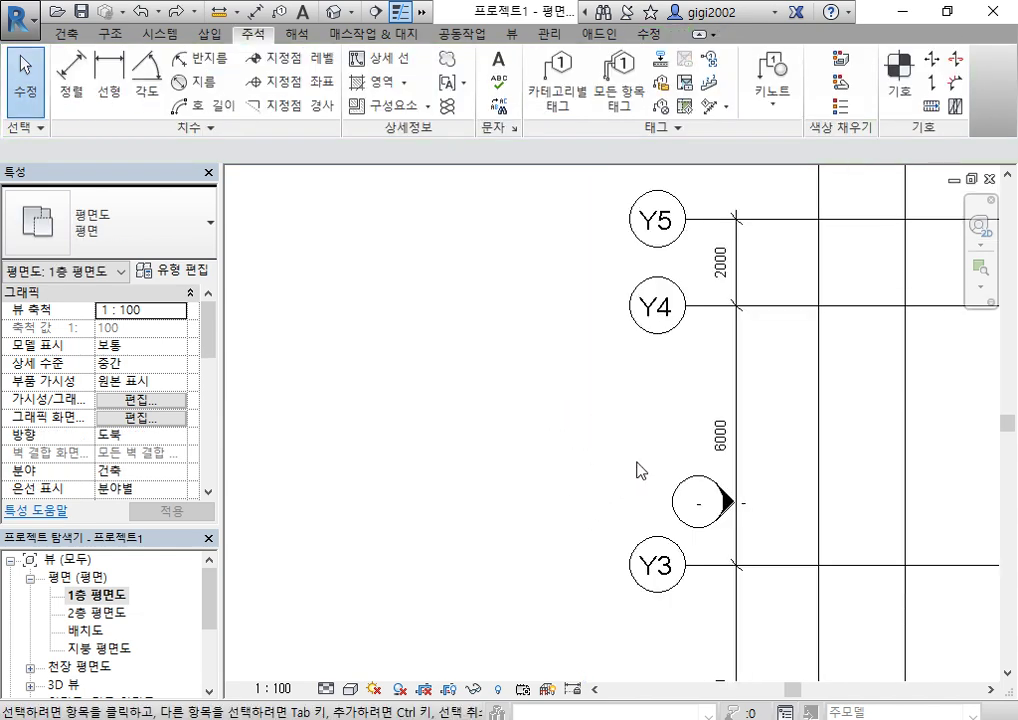
Move the west elevation marker's circle and arrow together outside the Y grid bubbles, and check its view line.
left_click_drag(593, 402, 816, 593)
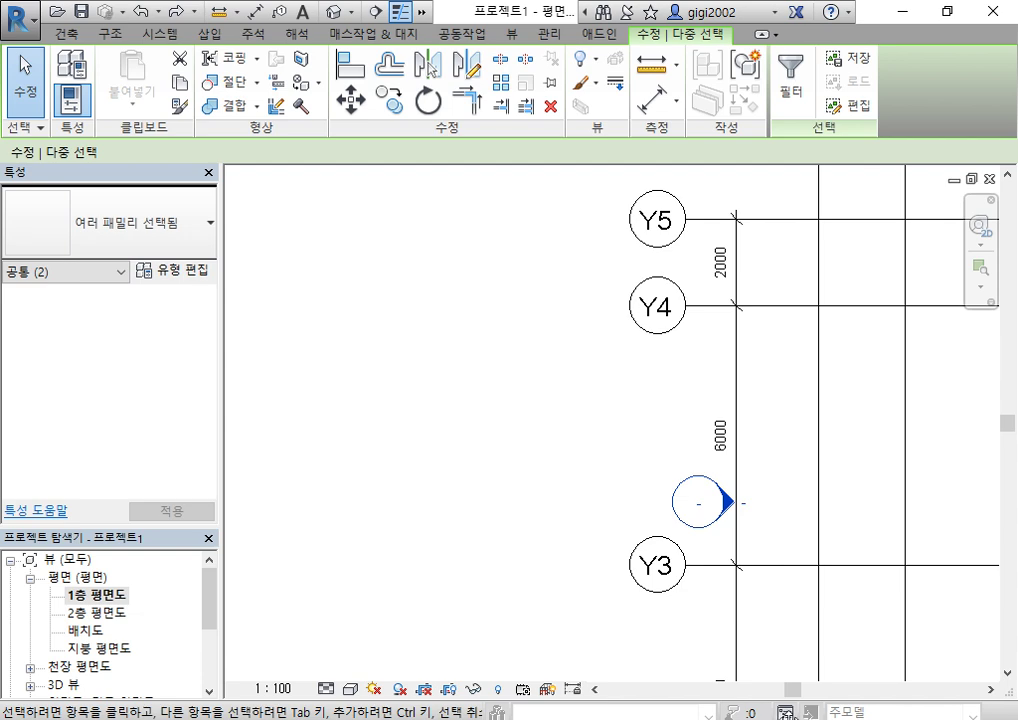
mouse_move(548, 383)
left_mouse_down()
mouse_move(682, 489)
mouse_move(790, 624)
left_mouse_up()
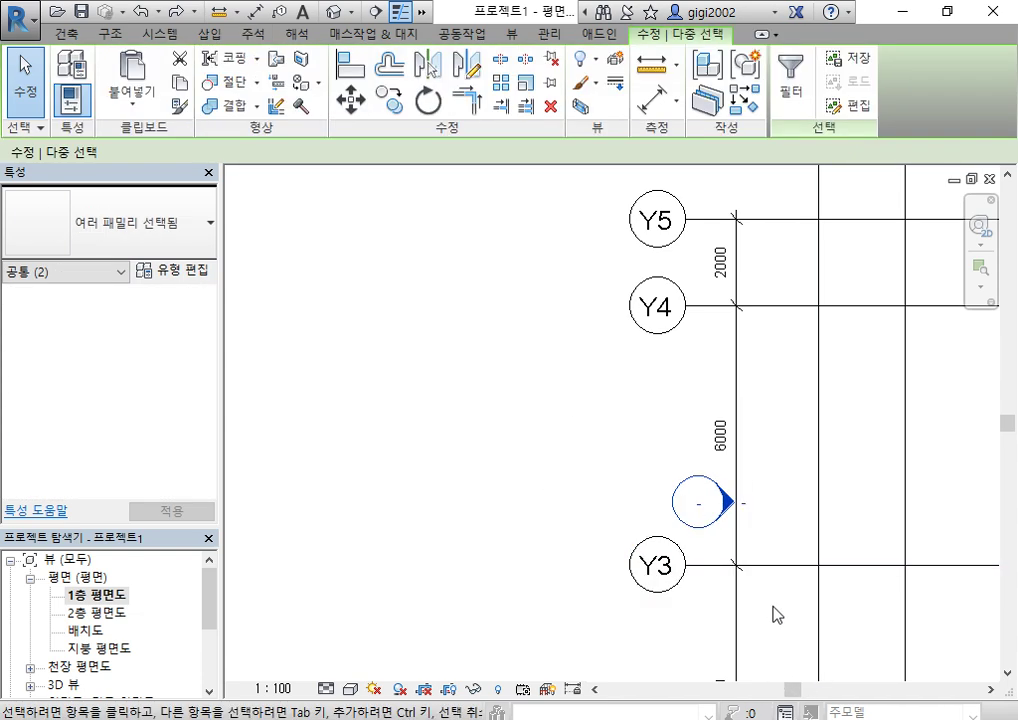
mouse_move(715, 528)
left_mouse_down()
mouse_move(555, 530)
mouse_move(466, 545)
left_mouse_up()
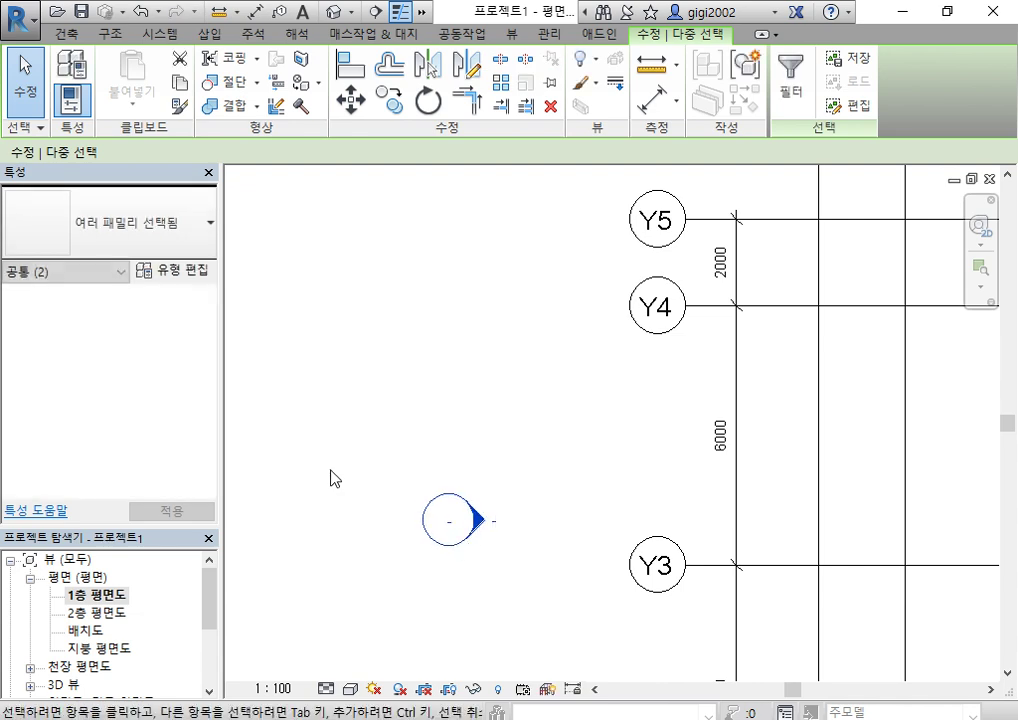
left_click(334, 477)
left_click(479, 524)
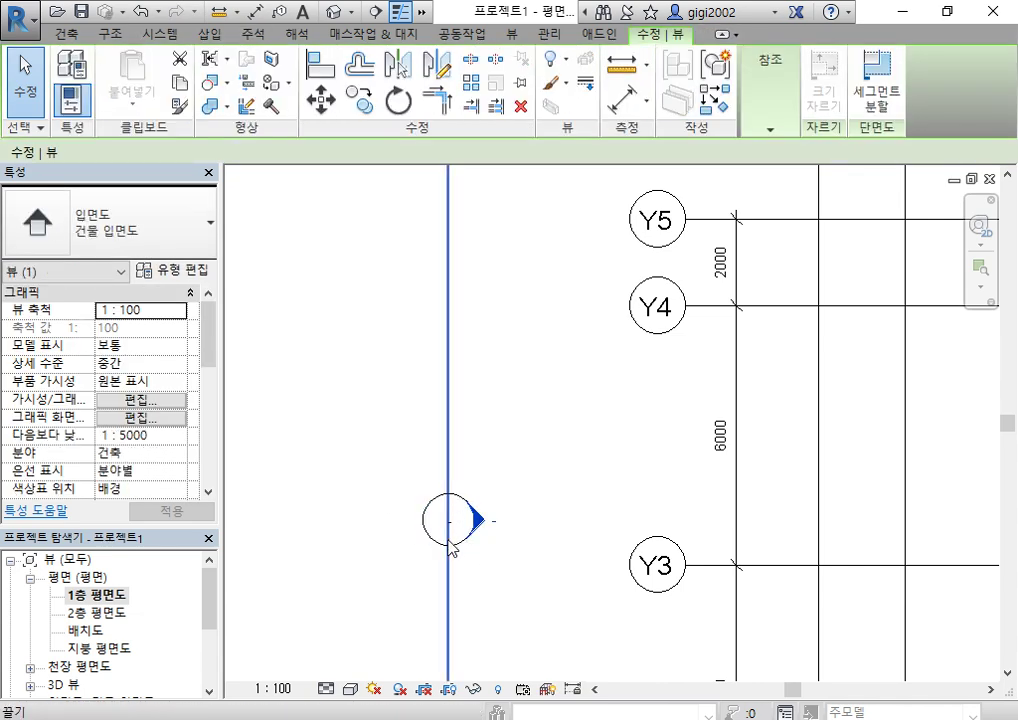
left_click(560, 470)
Move the north elevation marker's circle and arrow together well above the X grid bubbles, between X3 and X4.
scroll(557, 455, "down", 4)
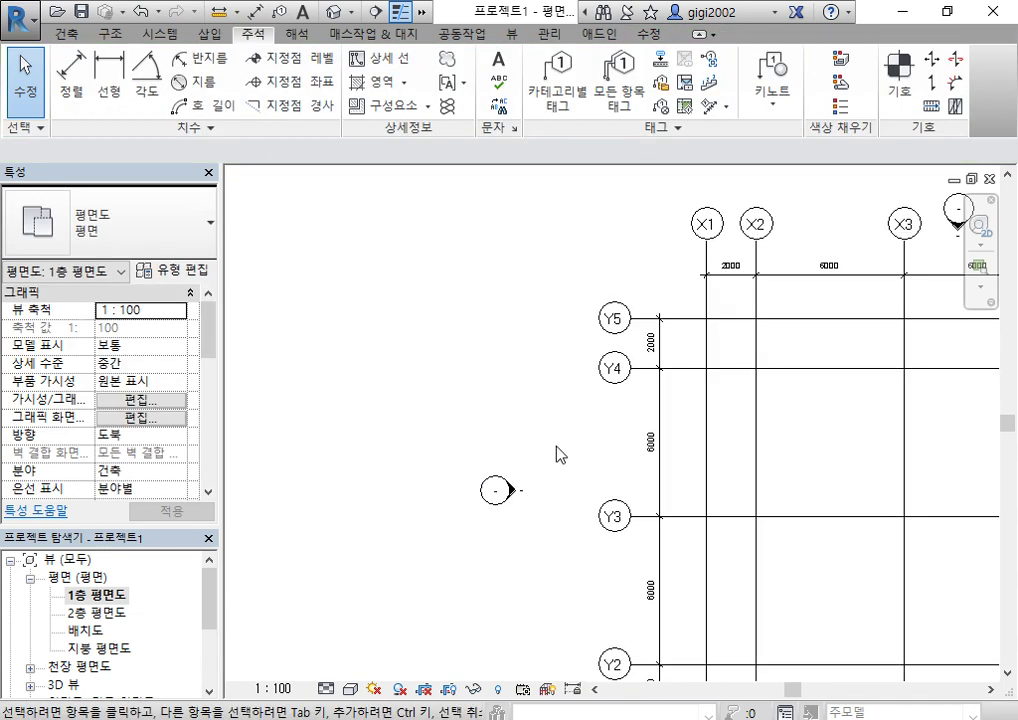
scroll(668, 385, "up", 5)
left_click_drag(662, 390, 711, 475)
left_click_drag(663, 404, 651, 240)
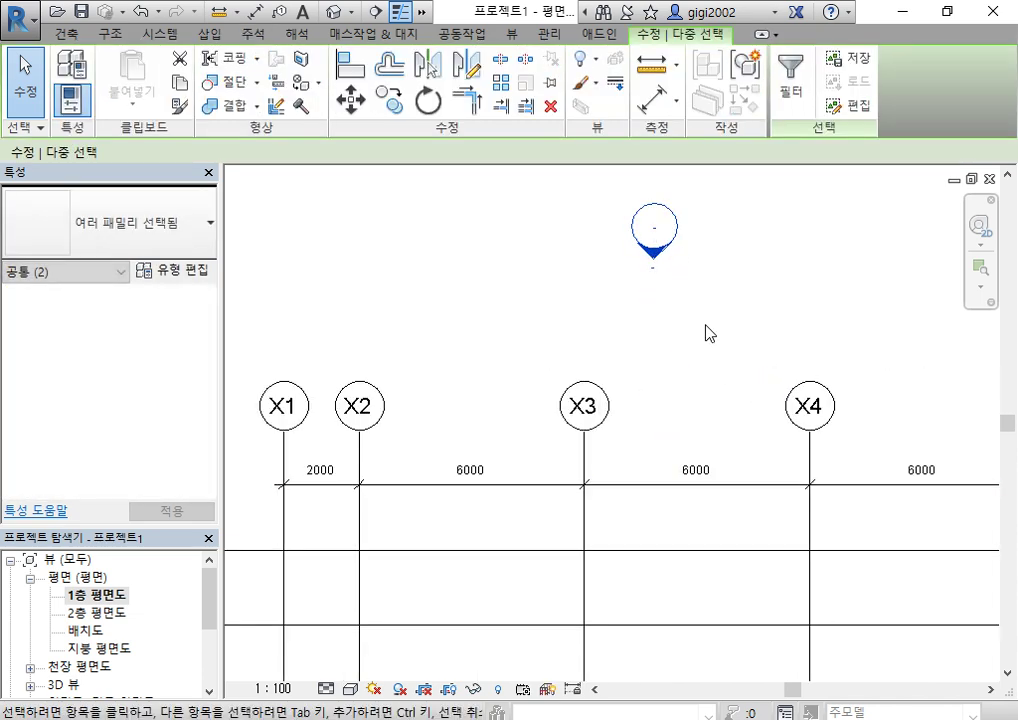
Select the east elevation marker together with the crossing grids, and filter the grid category (그리드) out of the selection.
scroll(707, 332, "down", 3)
mouse_move(790, 400)
middle_mouse_down()
mouse_move(809, 411)
mouse_move(693, 411)
middle_mouse_up()
scroll(759, 492, "up", 2)
mouse_move(638, 454)
left_mouse_down()
mouse_move(902, 618)
mouse_move(692, 512)
left_mouse_up()
left_click(613, 463)
mouse_move(591, 432)
left_mouse_down()
mouse_move(905, 649)
mouse_move(641, 523)
mouse_move(645, 482)
left_mouse_up()
left_click(920, 661)
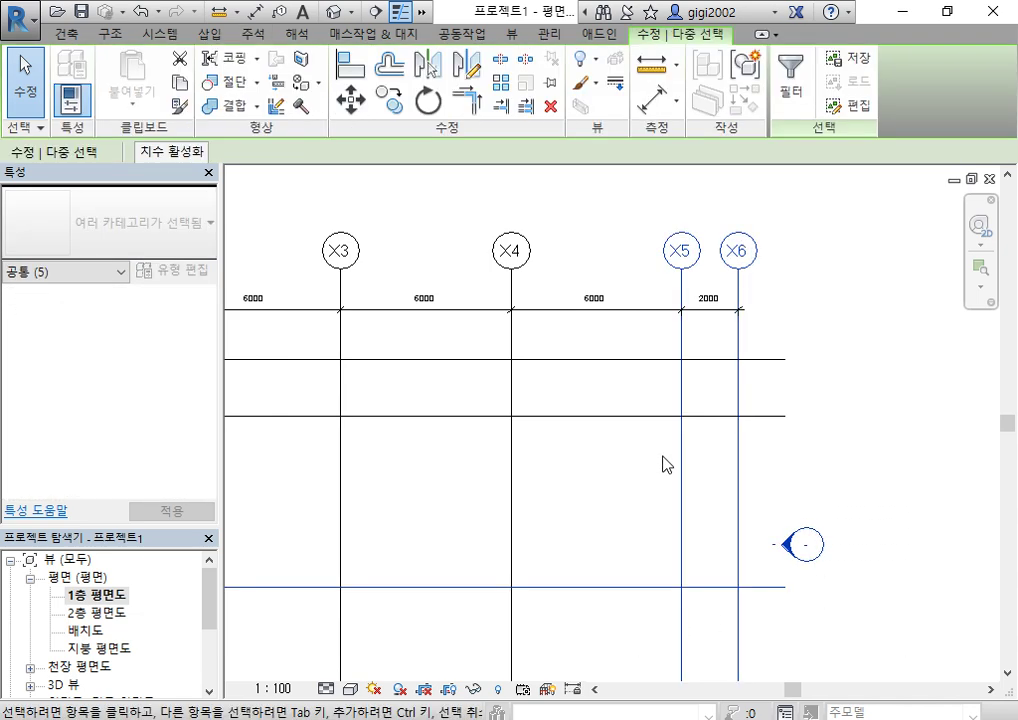
left_click(916, 625)
left_click_drag(916, 675, 665, 515)
left_click(801, 105)
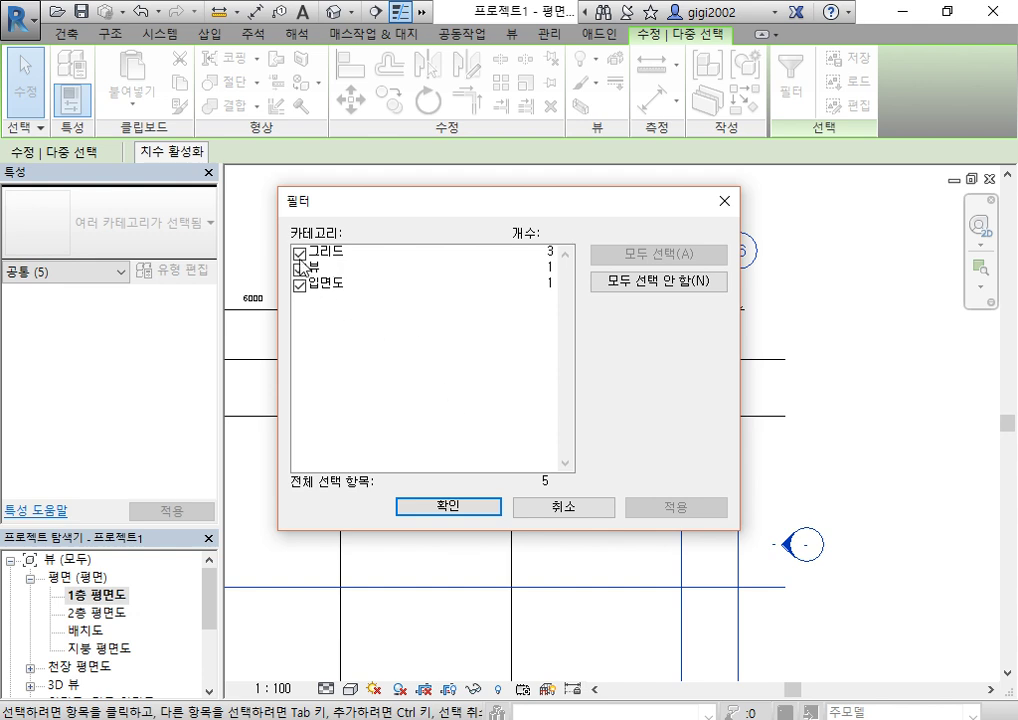
left_click(299, 253)
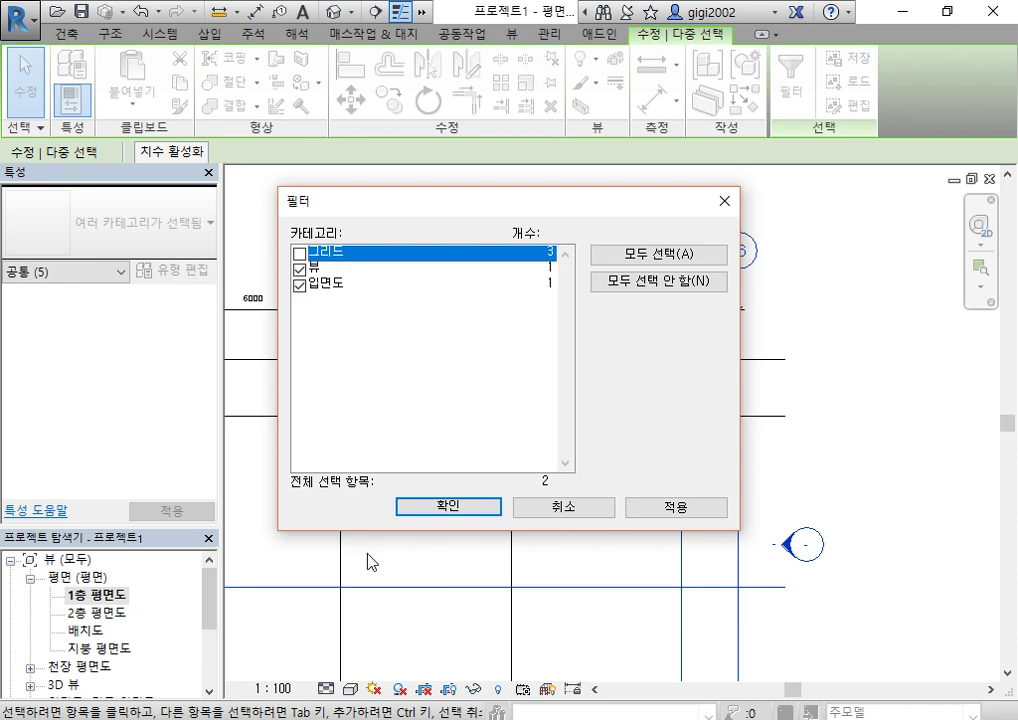
left_click(430, 509)
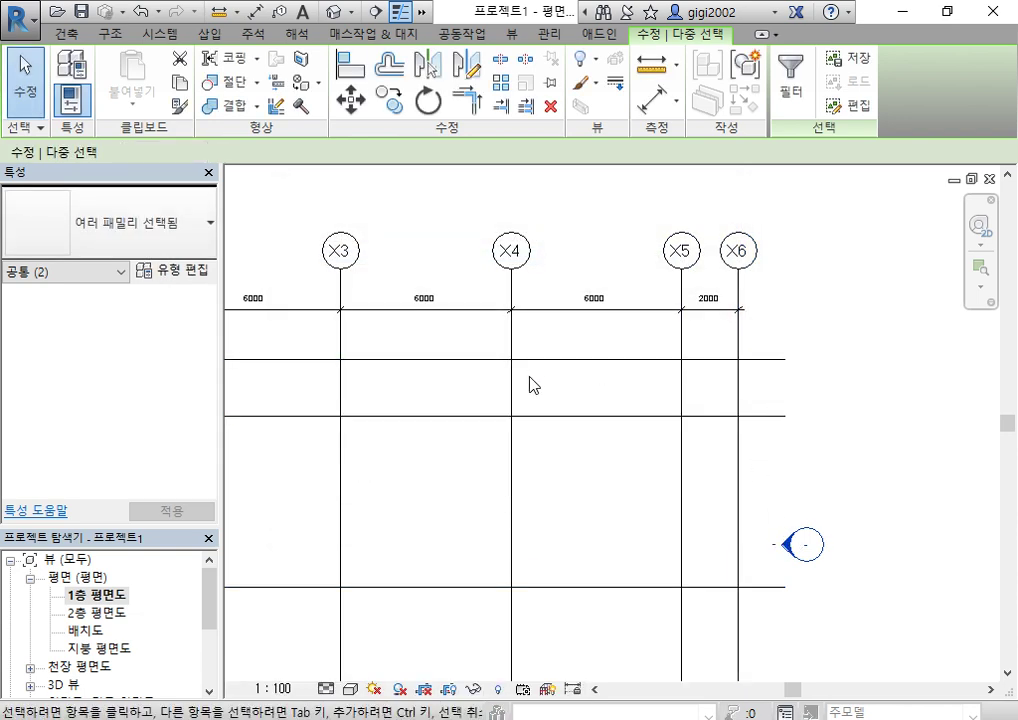
Move the east elevation marker's circle and arrow together farther out beyond grid X6 and the Y grid line ends.
middle_click_drag(627, 487, 458, 405)
left_click_drag(652, 471, 757, 478)
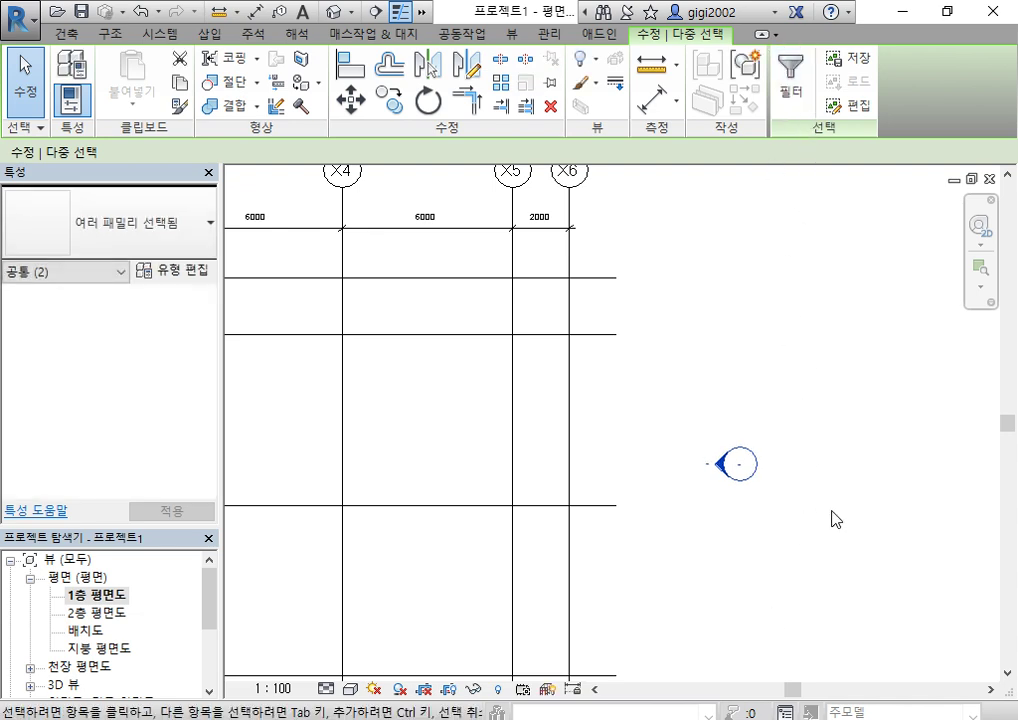
left_click(879, 467)
Move the south elevation marker's circle and arrow together below grid Y1, clear of the X grid line ends.
scroll(838, 445, "down", 5)
middle_click_drag(594, 586, 638, 516)
scroll(592, 536, "up", 3)
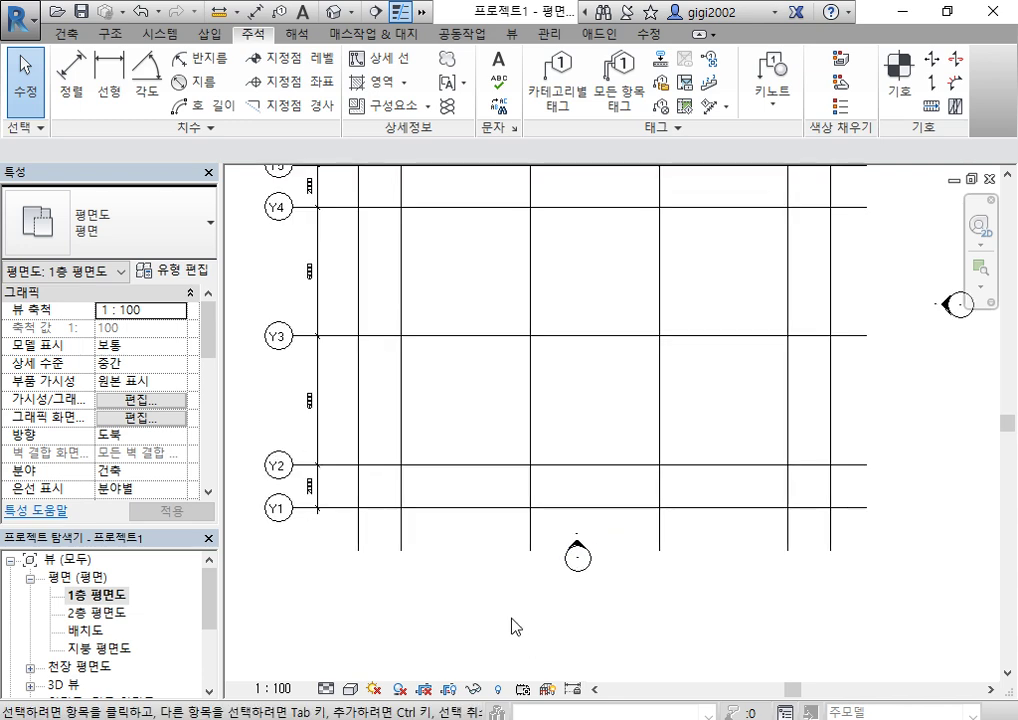
left_click_drag(512, 627, 623, 436)
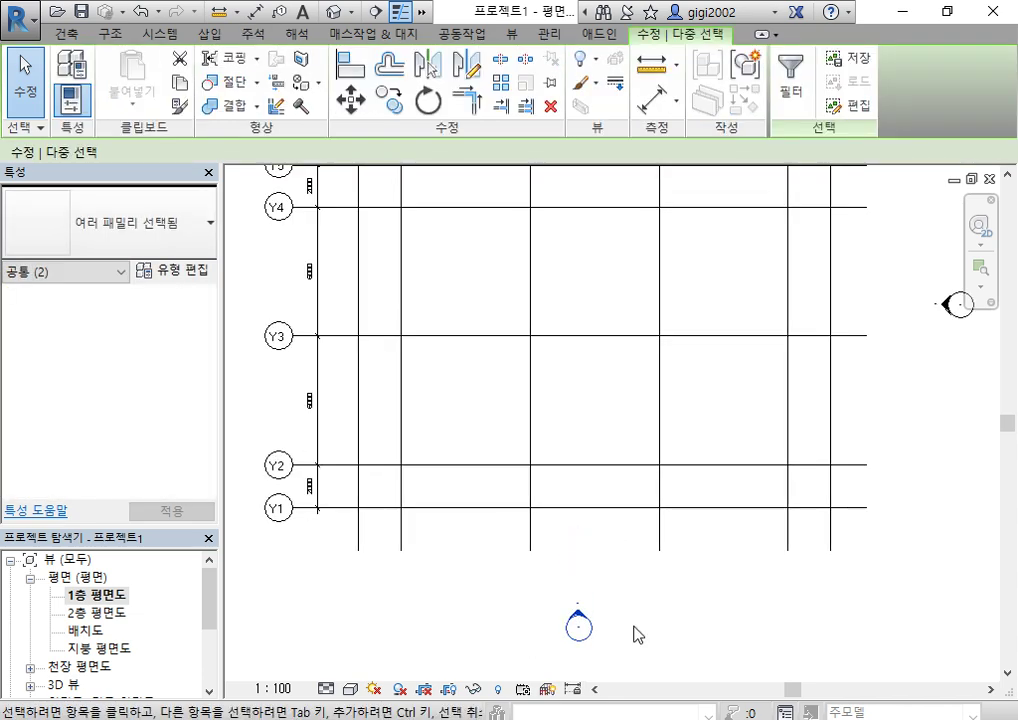
left_click(655, 606)
Check the grids and the four elevation markers on the first-floor plan, the second-floor plan (2층 평면도) and the roof plan (지붕 평면도).
scroll(591, 520, "down", 3)
middle_click_drag(639, 438, 674, 480)
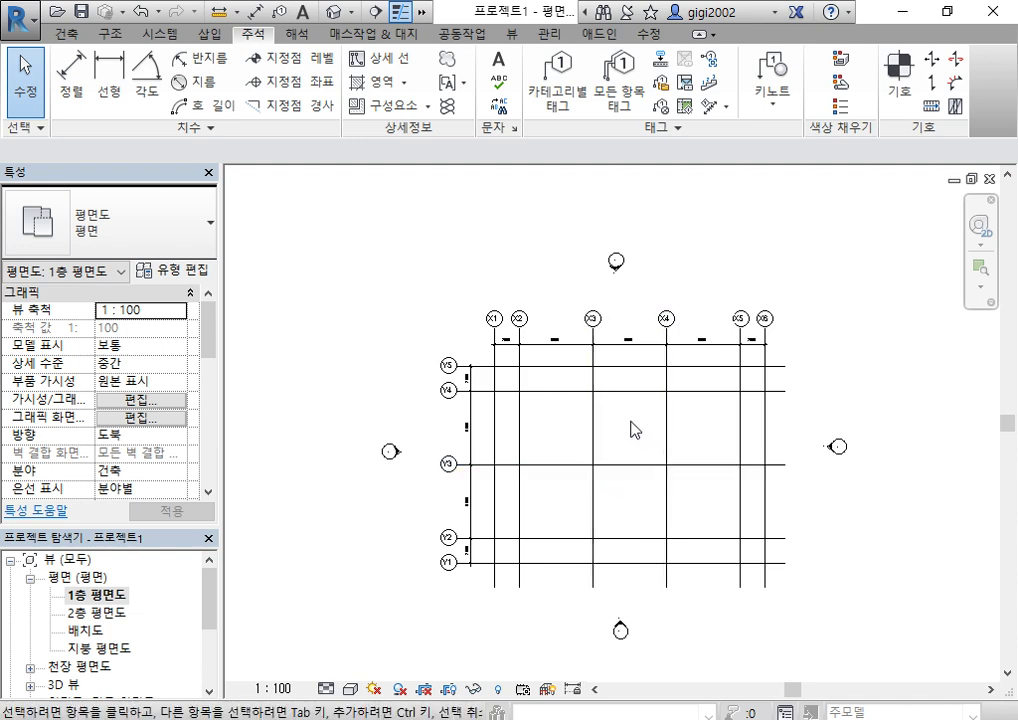
scroll(627, 430, "up", 2)
middle_click_drag(738, 454, 788, 432)
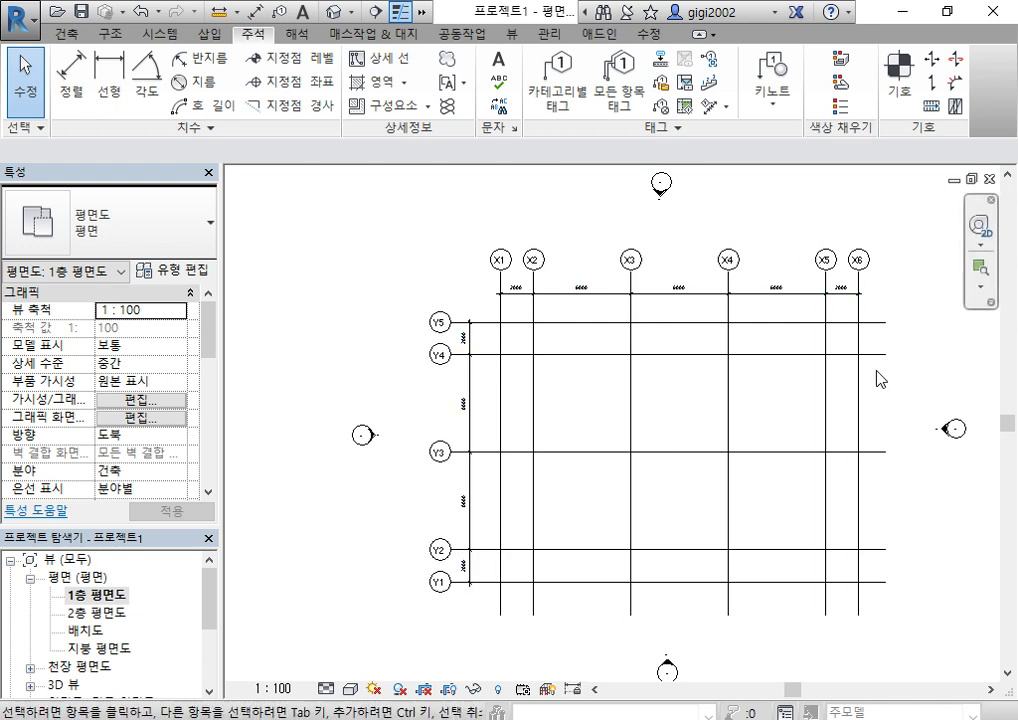
middle_click_drag(786, 434, 734, 420)
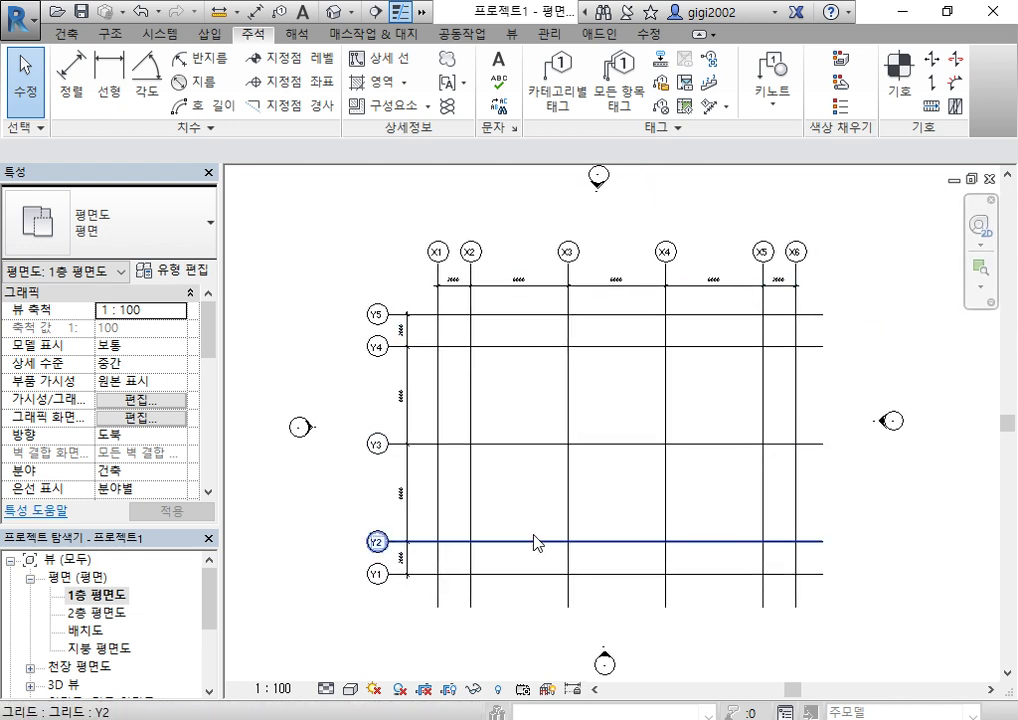
double_click(95, 614)
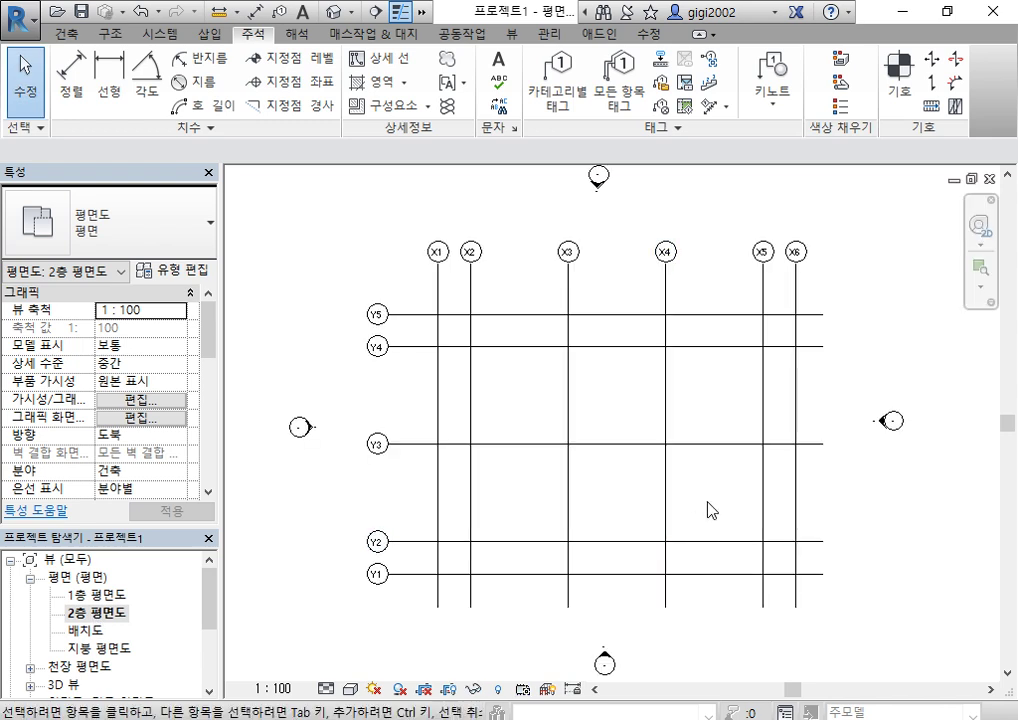
double_click(98, 648)
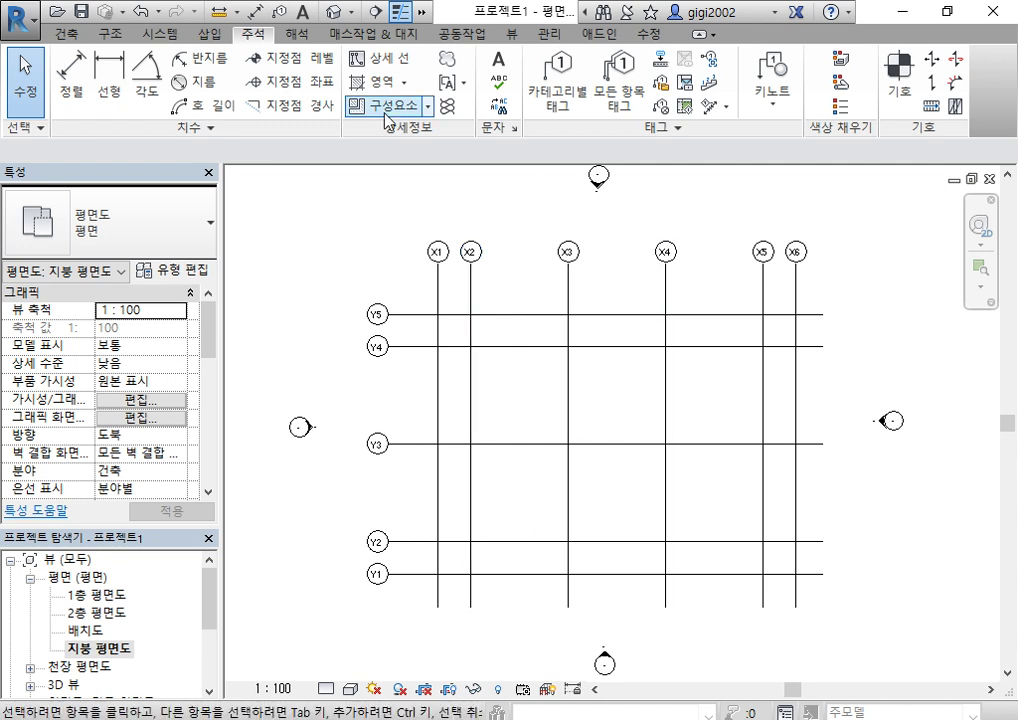
left_click(66, 33)
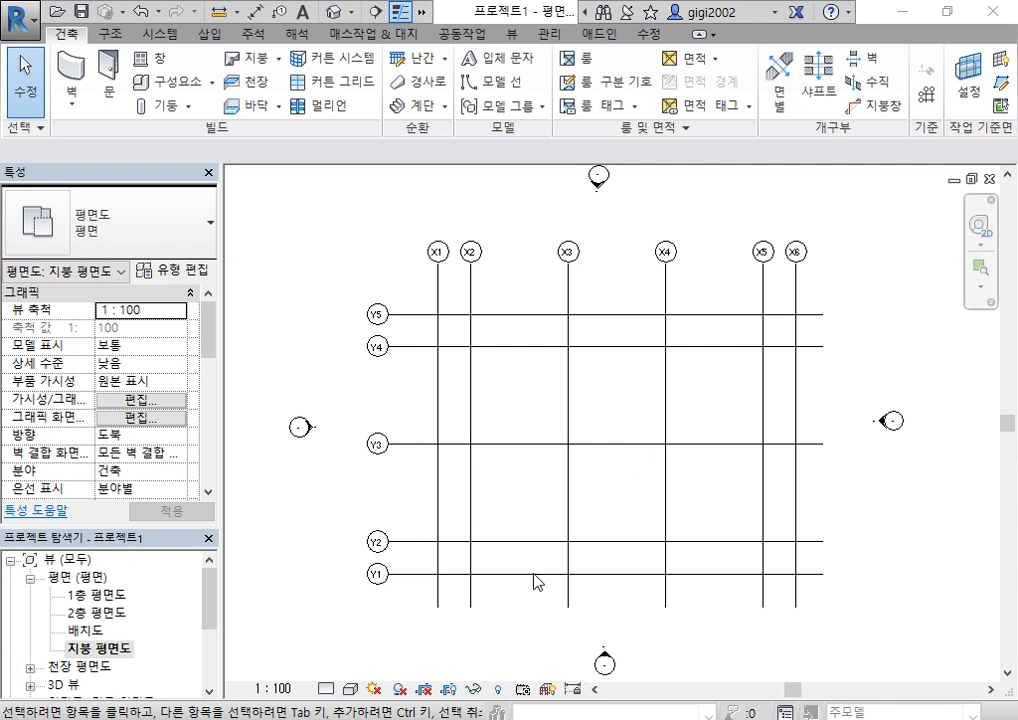
Open the 남측면도 elevation view from the building elevations.
scroll(103, 655, "down", 2)
scroll(103, 655, "down", 1)
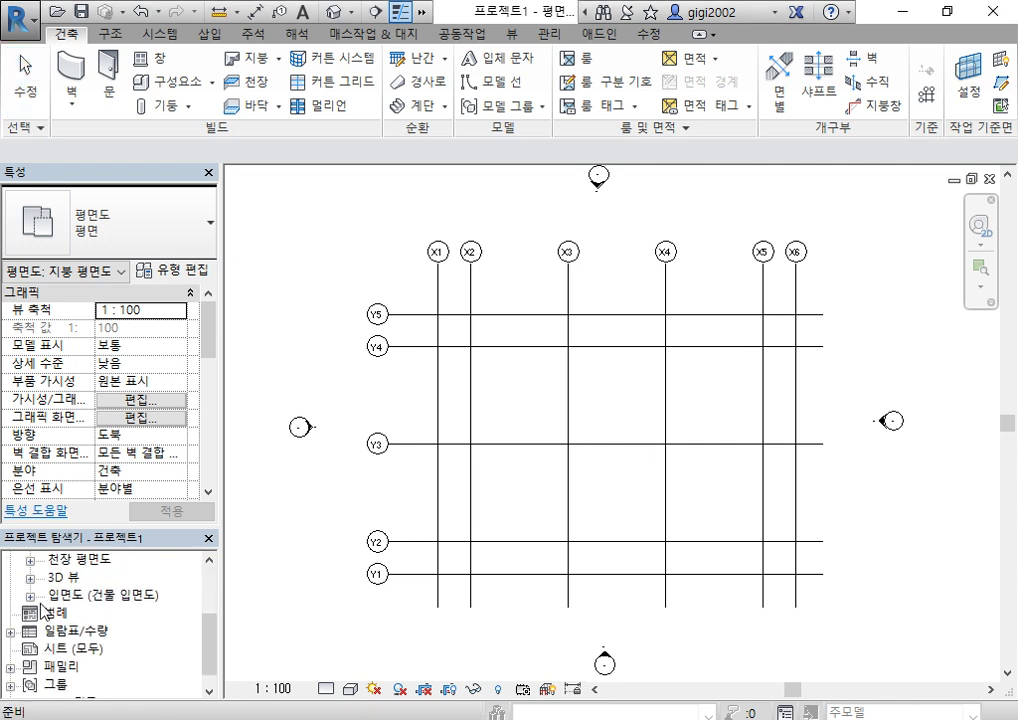
left_click(31, 596)
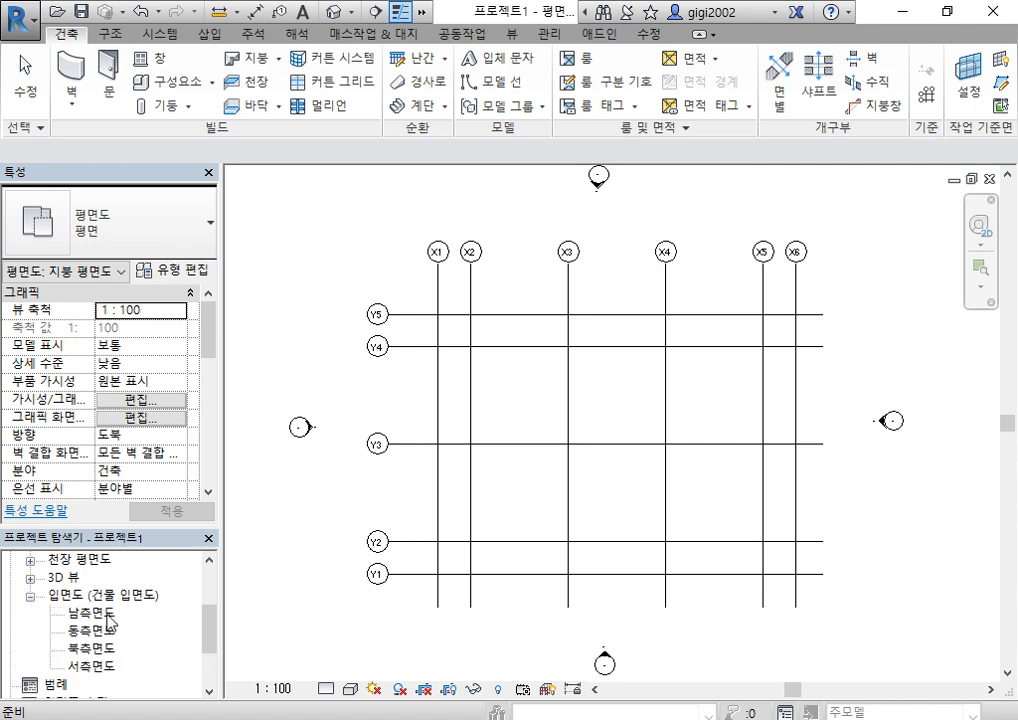
double_click(90, 612)
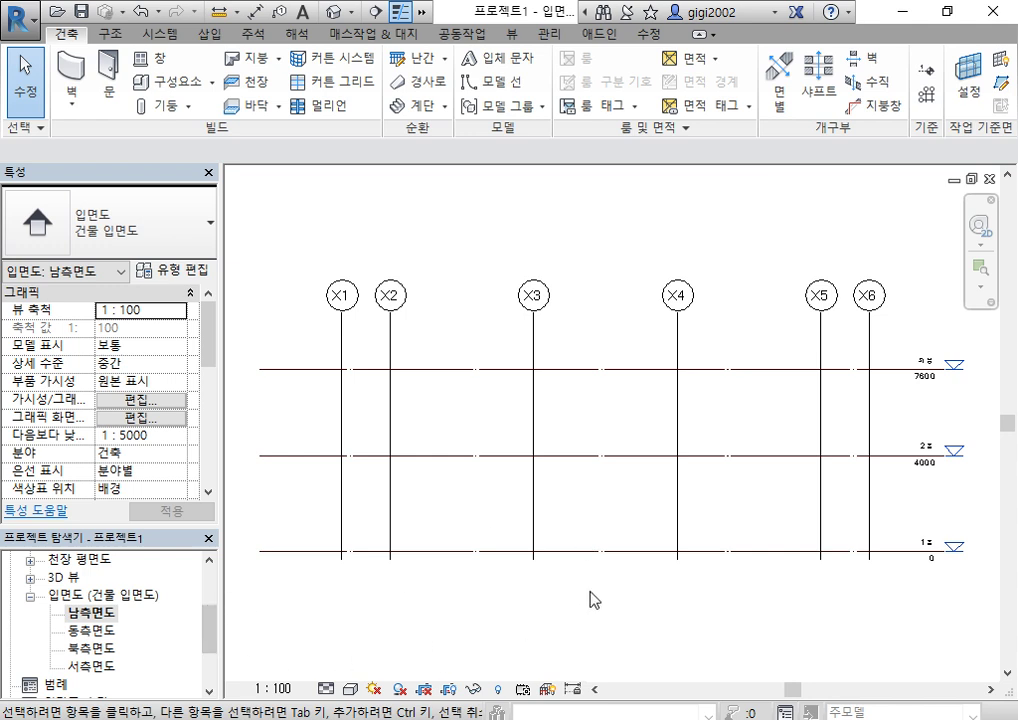
Examine the level lines, their heads and elevations in the south elevation, including the 지붕 level.
scroll(727, 416, "down", 1)
scroll(792, 456, "up", 4)
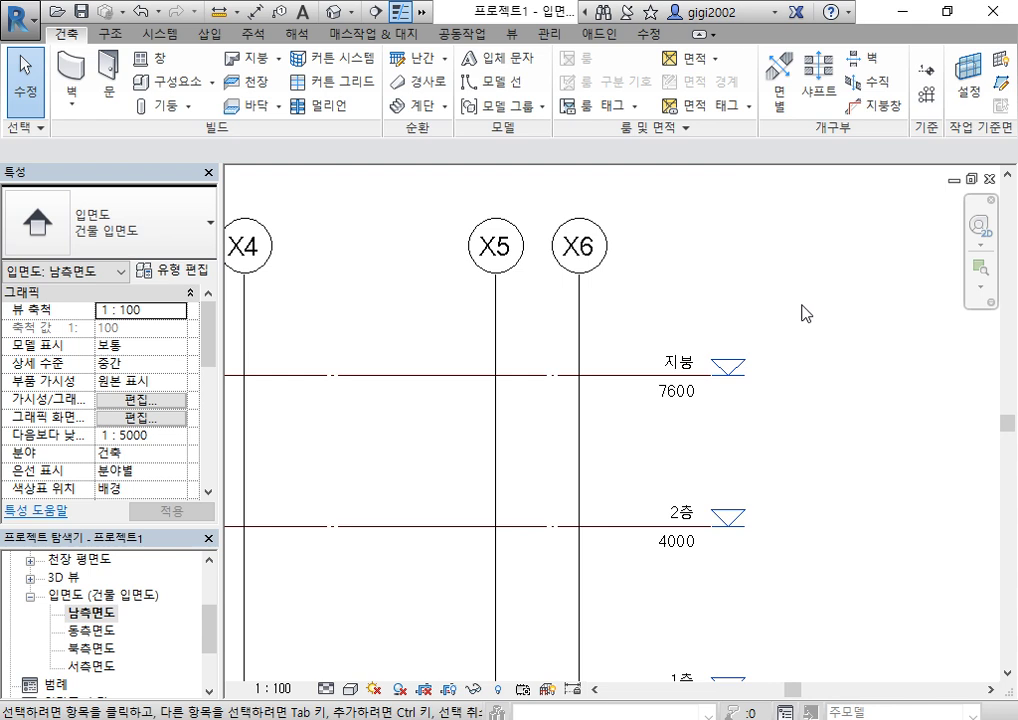
scroll(840, 450, "down", 2)
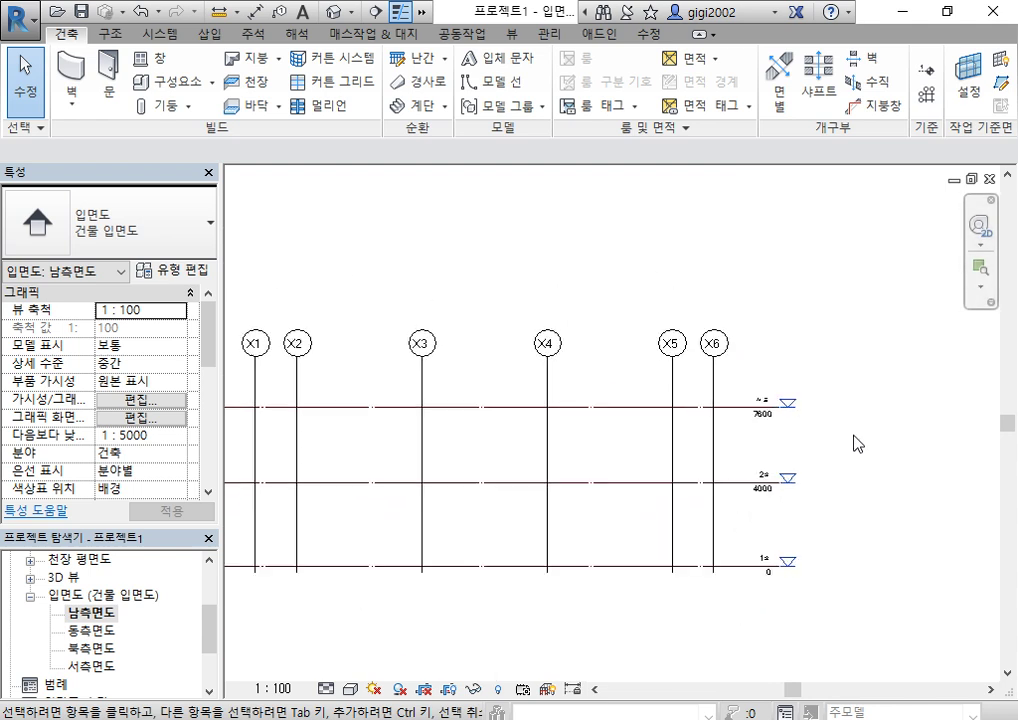
middle_click_drag(936, 423, 931, 470)
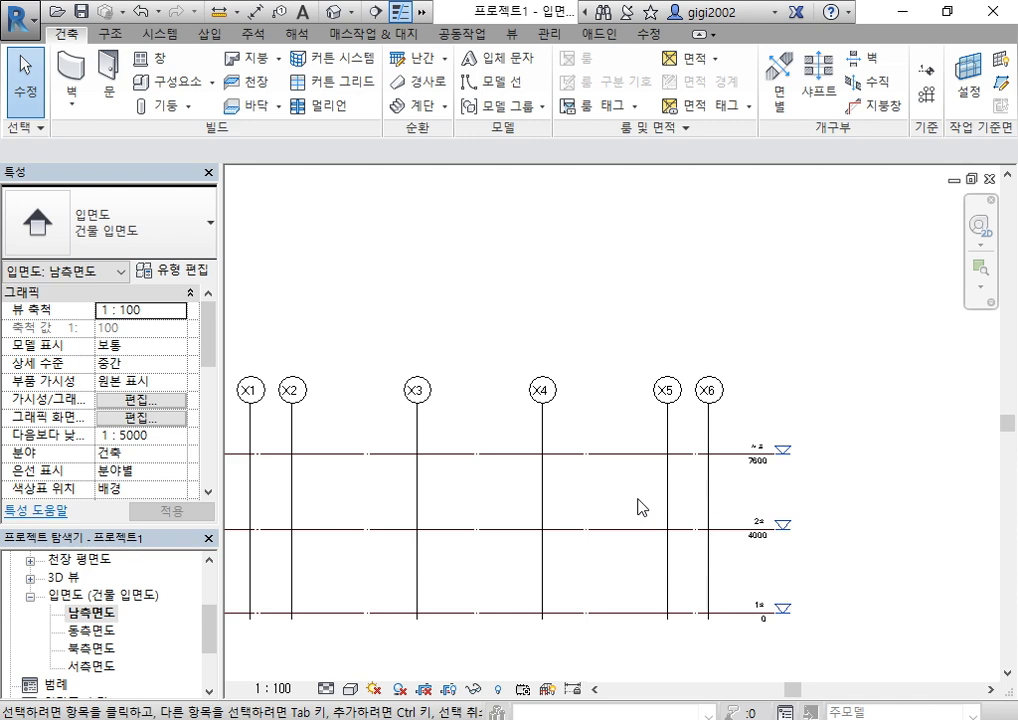
scroll(733, 510, "up", 2)
left_click(535, 436)
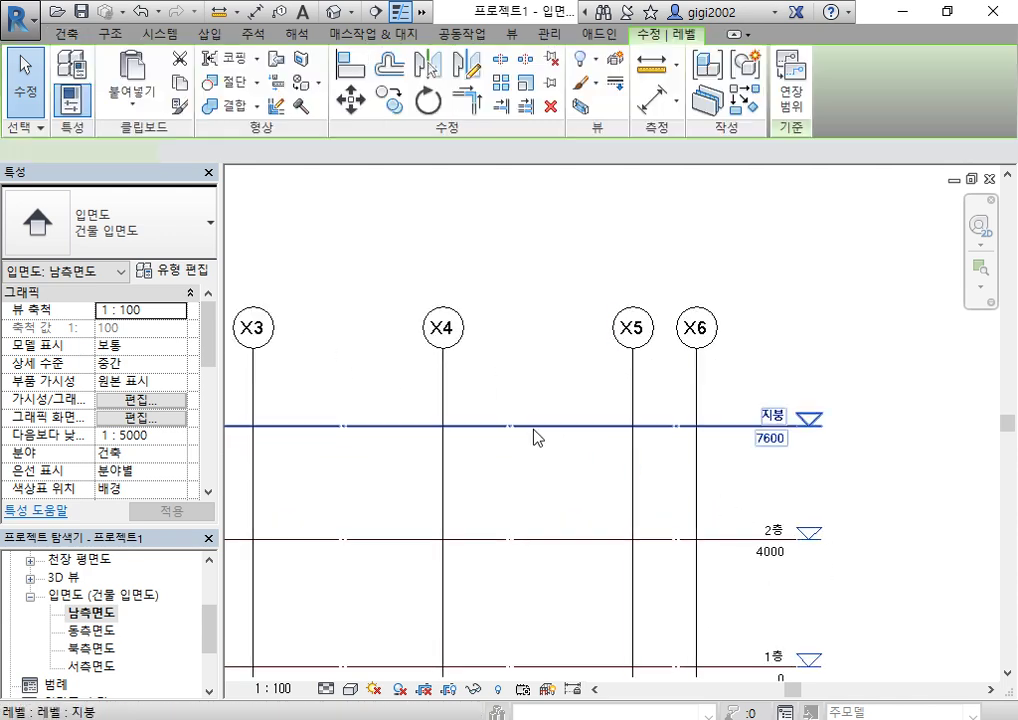
middle_click_drag(907, 418, 881, 470)
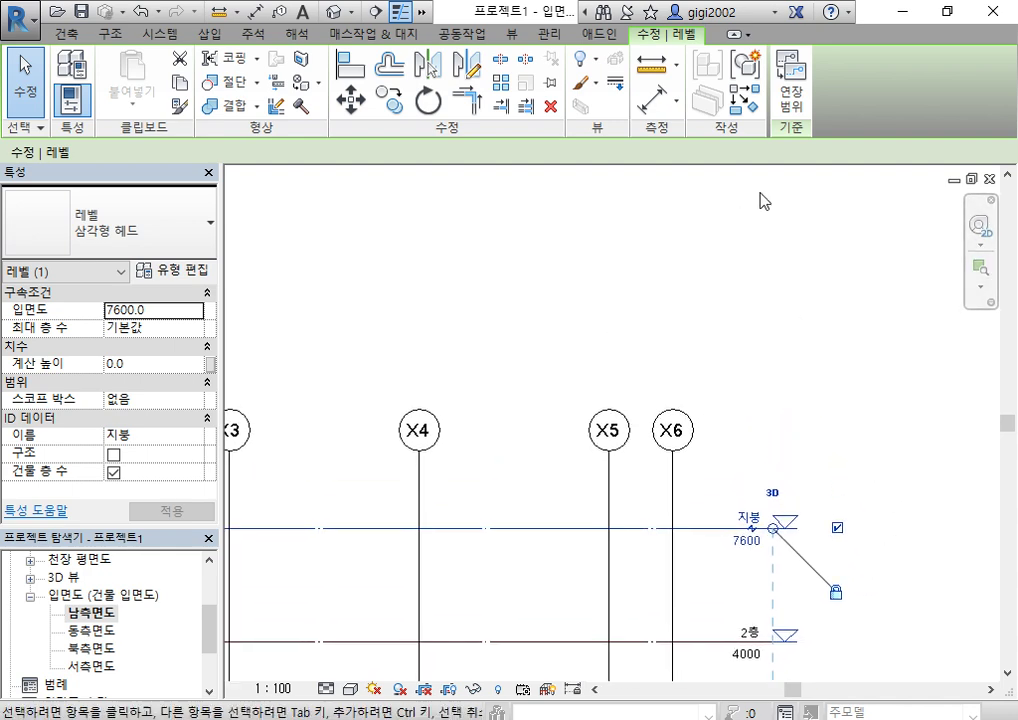
left_click(627, 232)
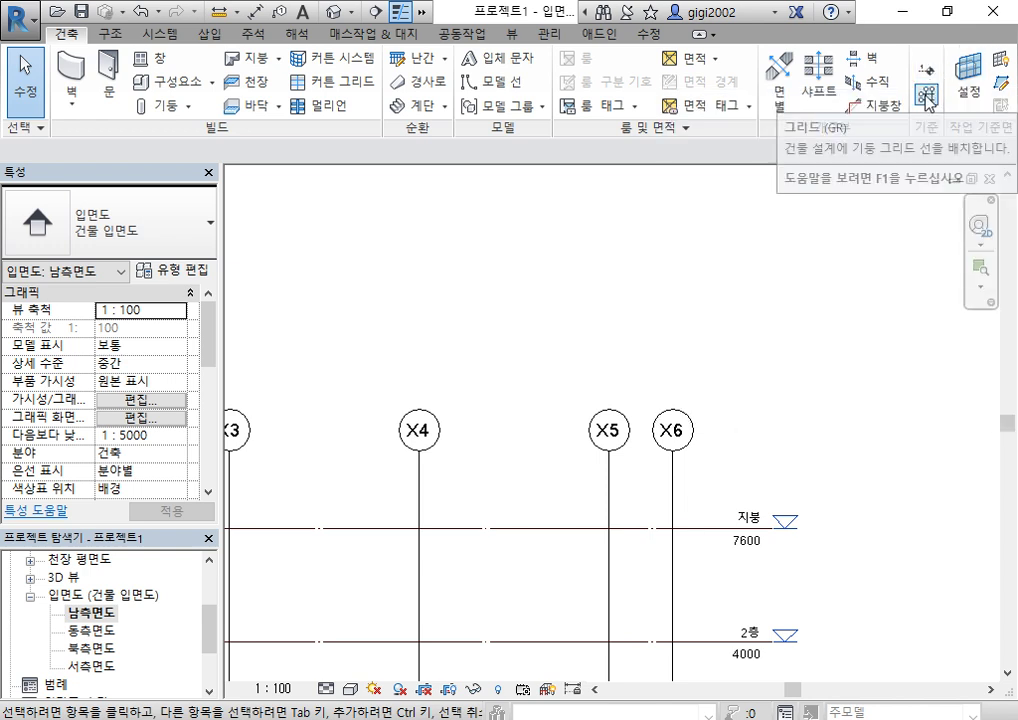
Draw a new level line above the 지붕 level, across all X grids, at an elevation of about 9600.
scroll(865, 335, "down", 2)
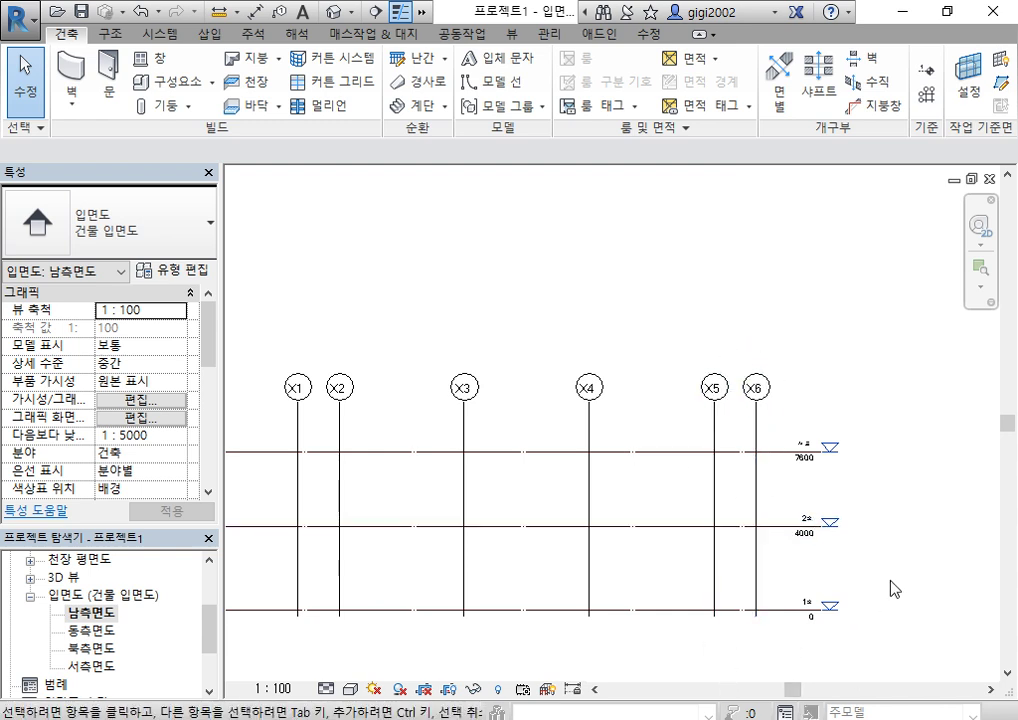
left_click(927, 74)
scroll(850, 265, "down", 2)
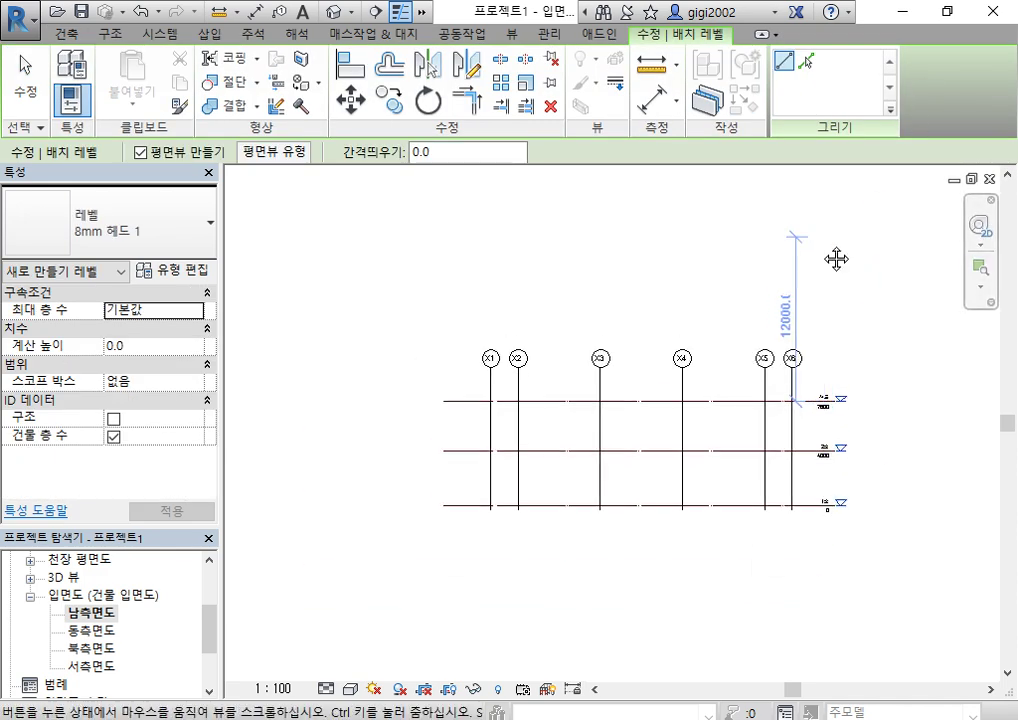
middle_click_drag(836, 259, 860, 304)
left_click(456, 414)
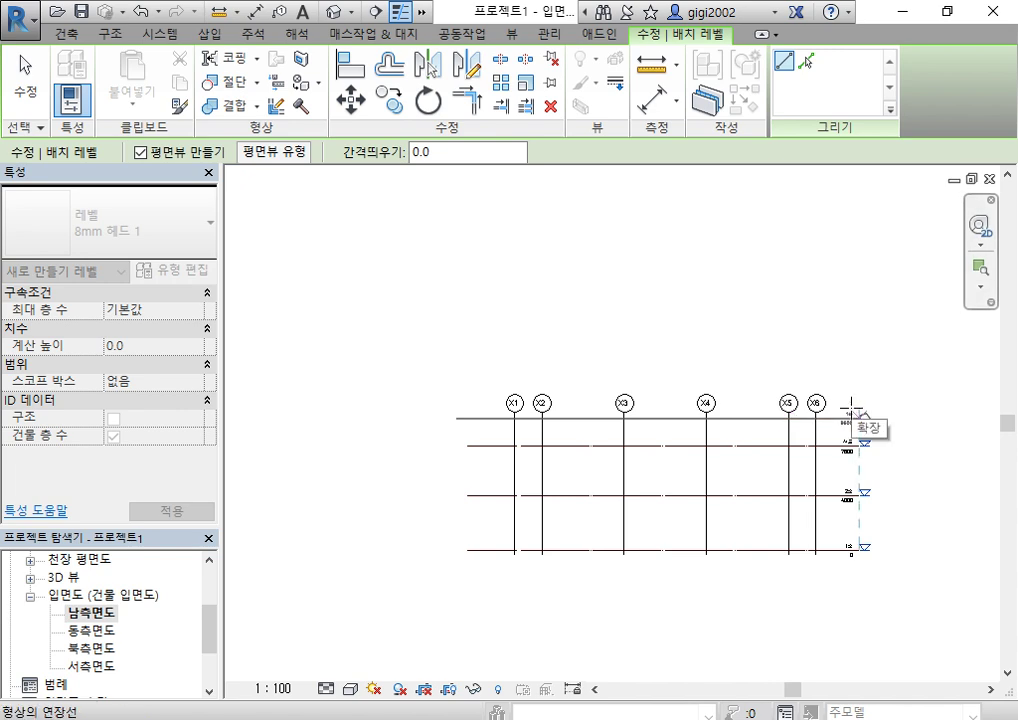
left_click(855, 414)
scroll(895, 445, "up", 5)
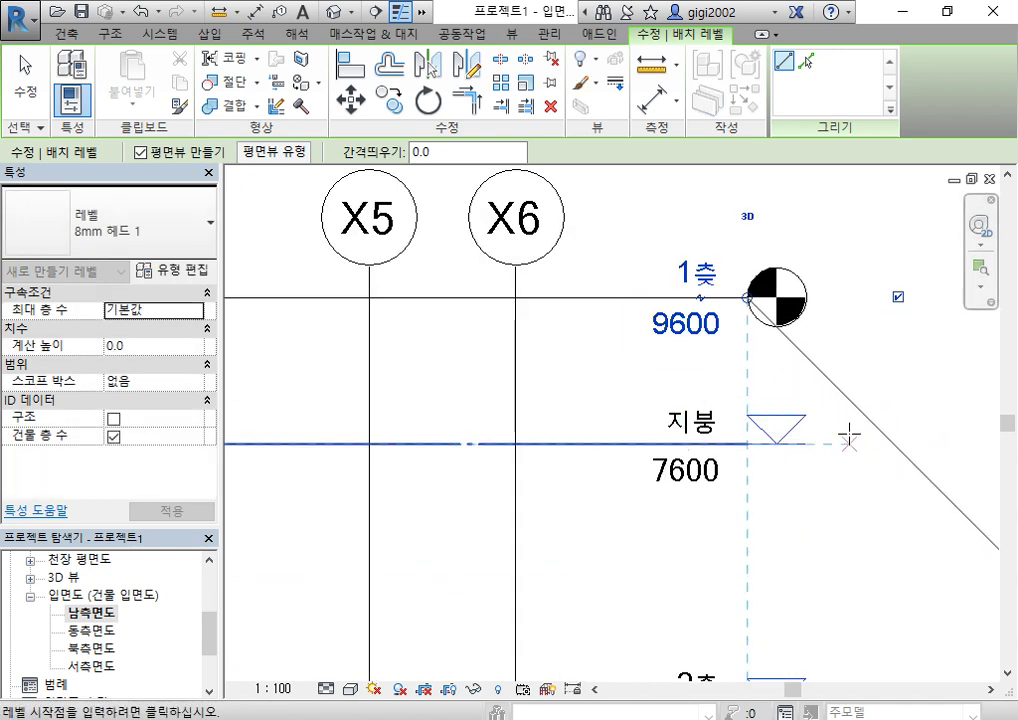
Draw another level line above the grid heads at an elevation of about 12600 and finish level placement.
scroll(664, 223, "down", 3)
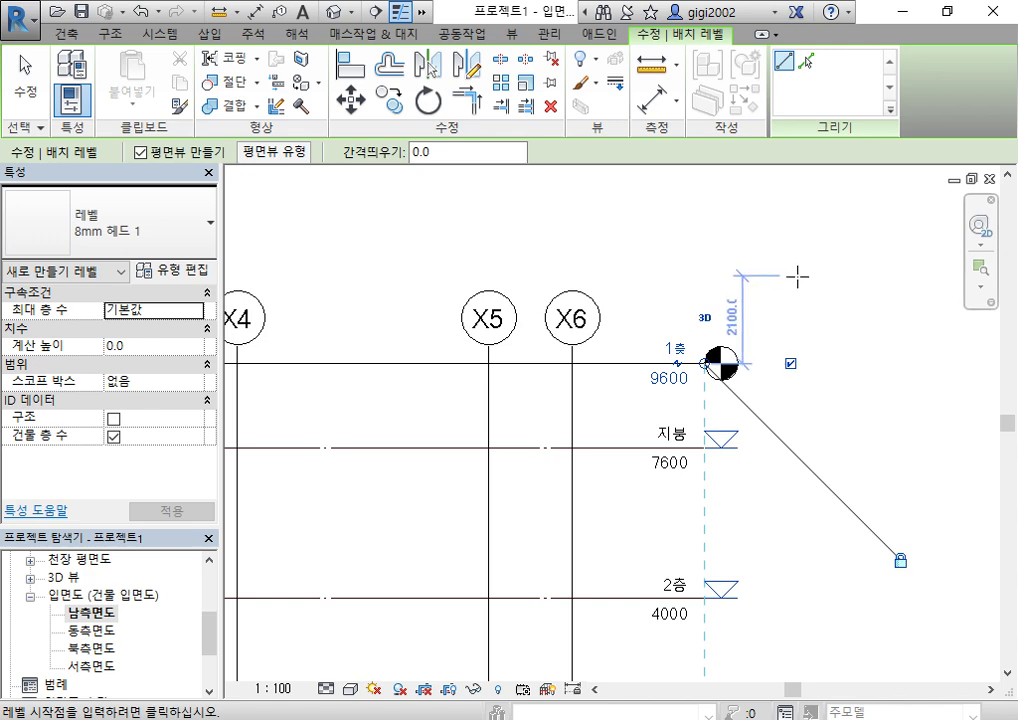
scroll(797, 227, "down", 4)
middle_click_drag(800, 220, 963, 361)
scroll(663, 350, "down", 3)
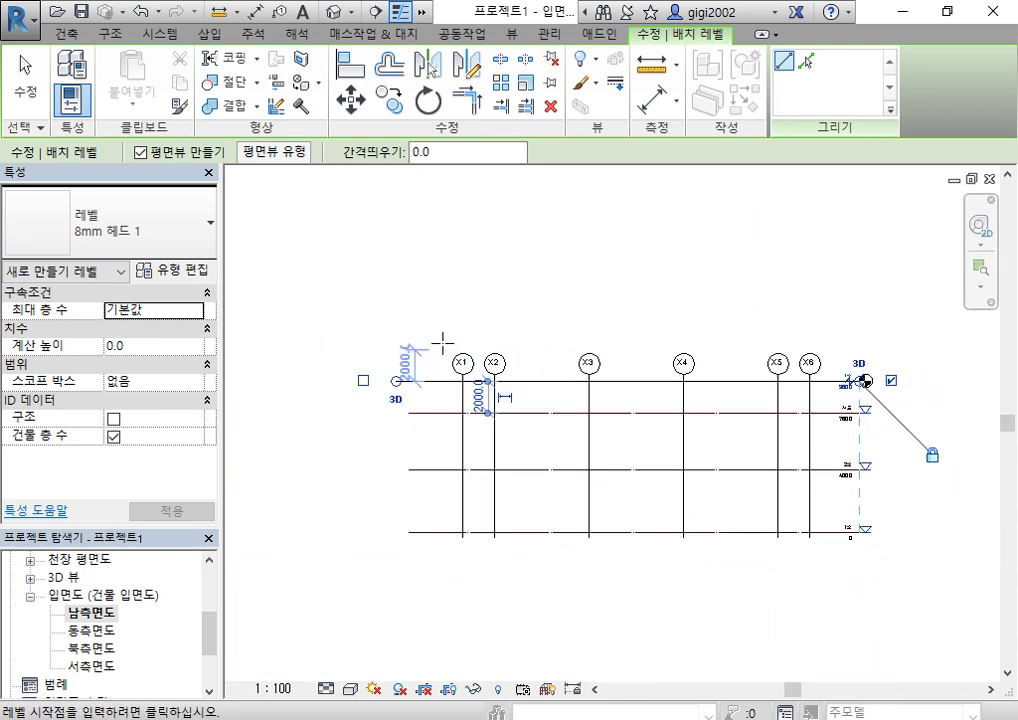
left_click(400, 334)
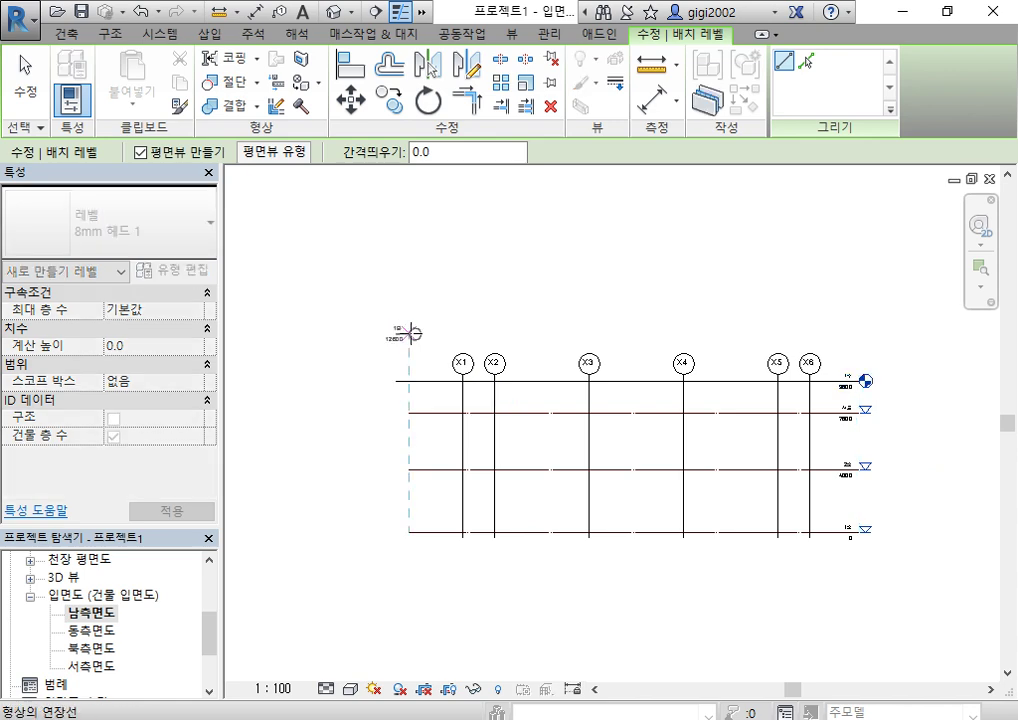
left_click(860, 300)
scroll(902, 336, "up", 5)
right_click(861, 258)
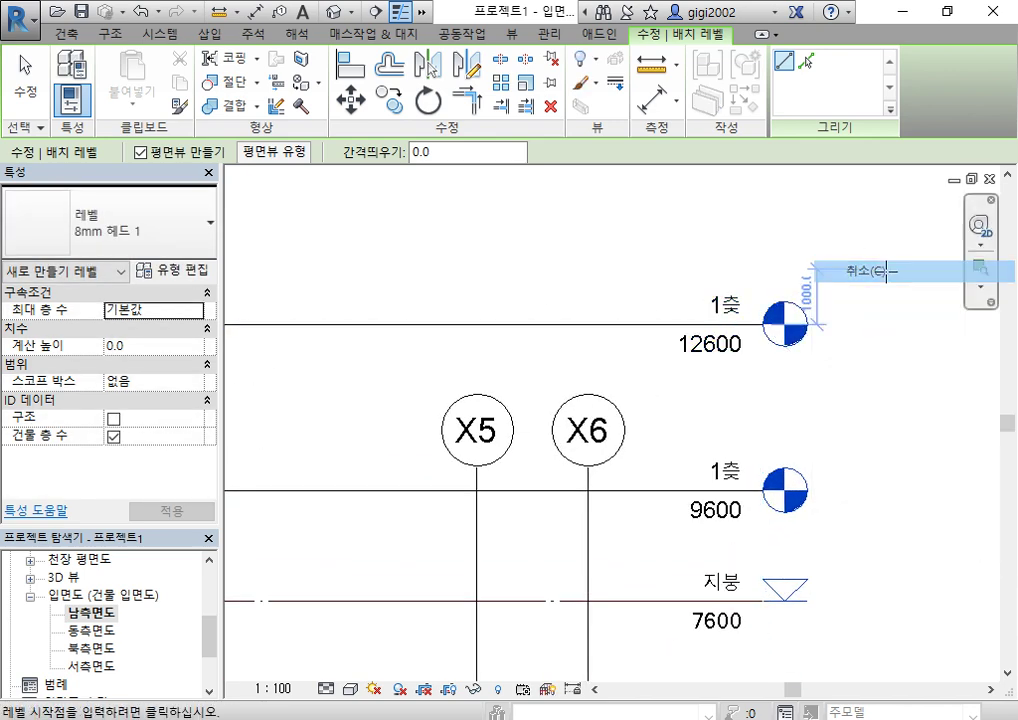
left_click(895, 257)
Compare the names and head symbols of the two new levels with those of the existing 1층, 2층 and 지붕 levels.
scroll(859, 277, "down", 2)
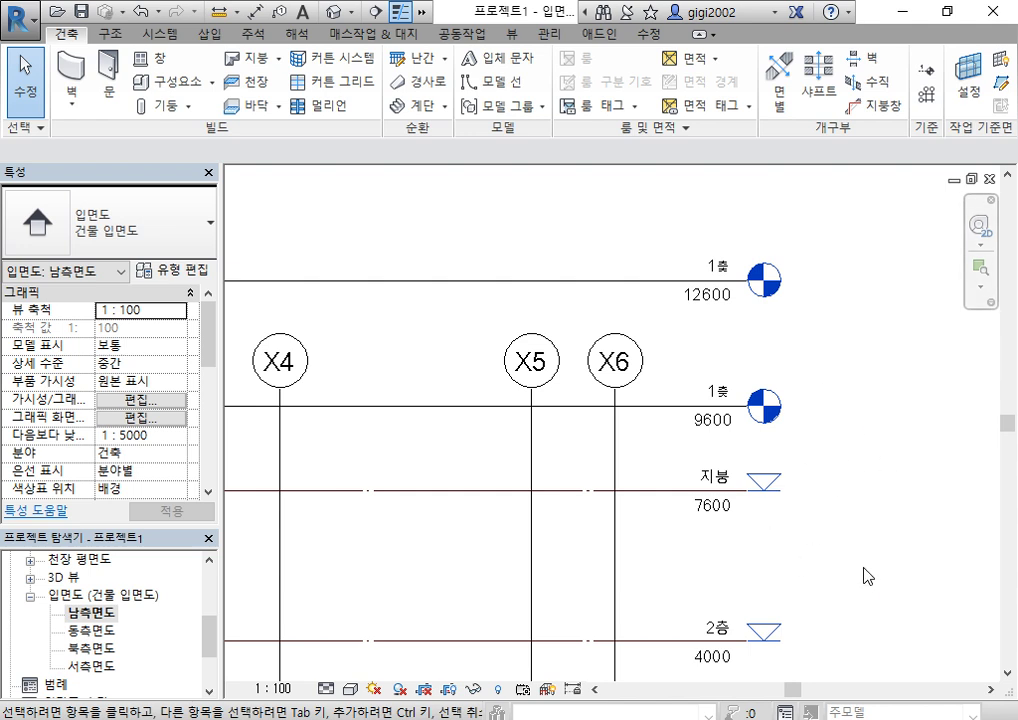
middle_click_drag(860, 507, 841, 336)
left_click(704, 627)
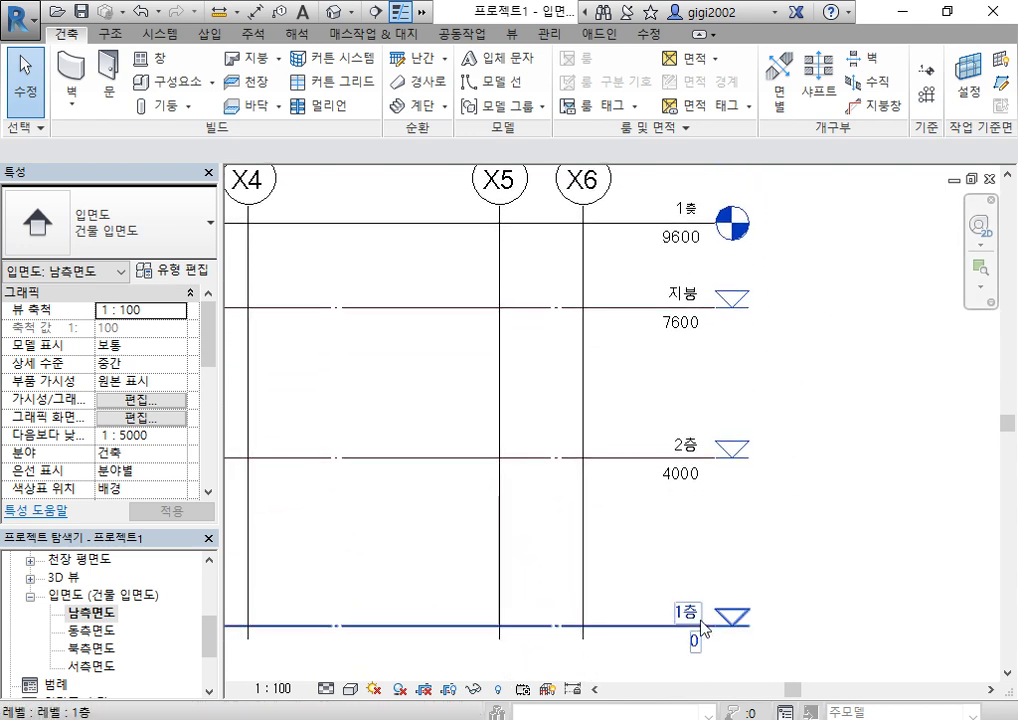
key("Escape")
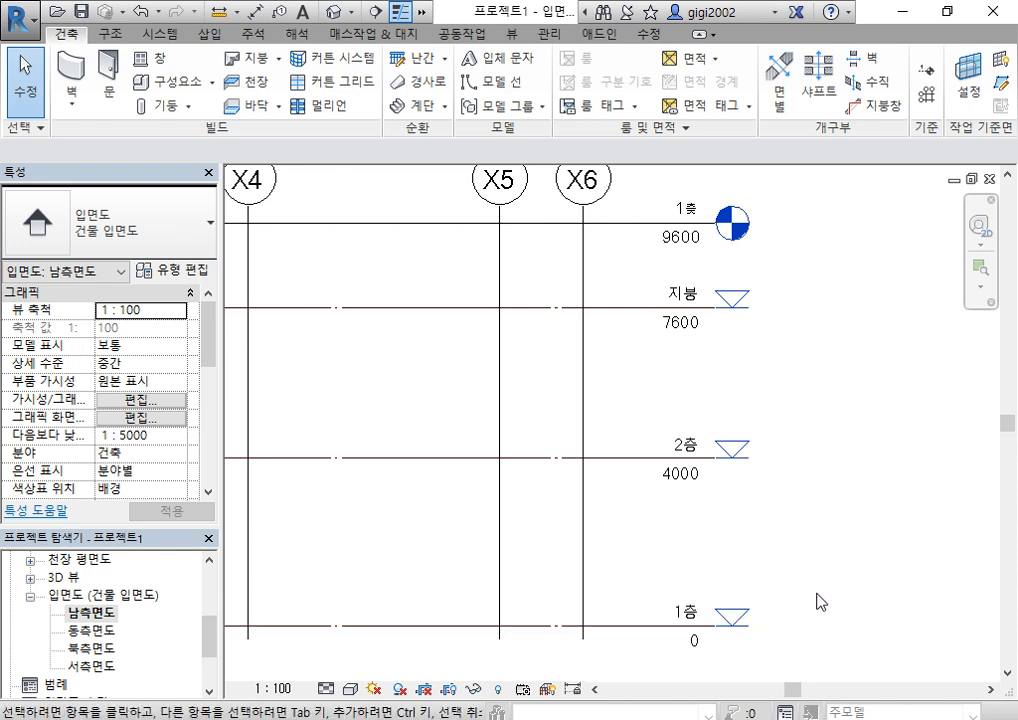
scroll(795, 440, "down", 2)
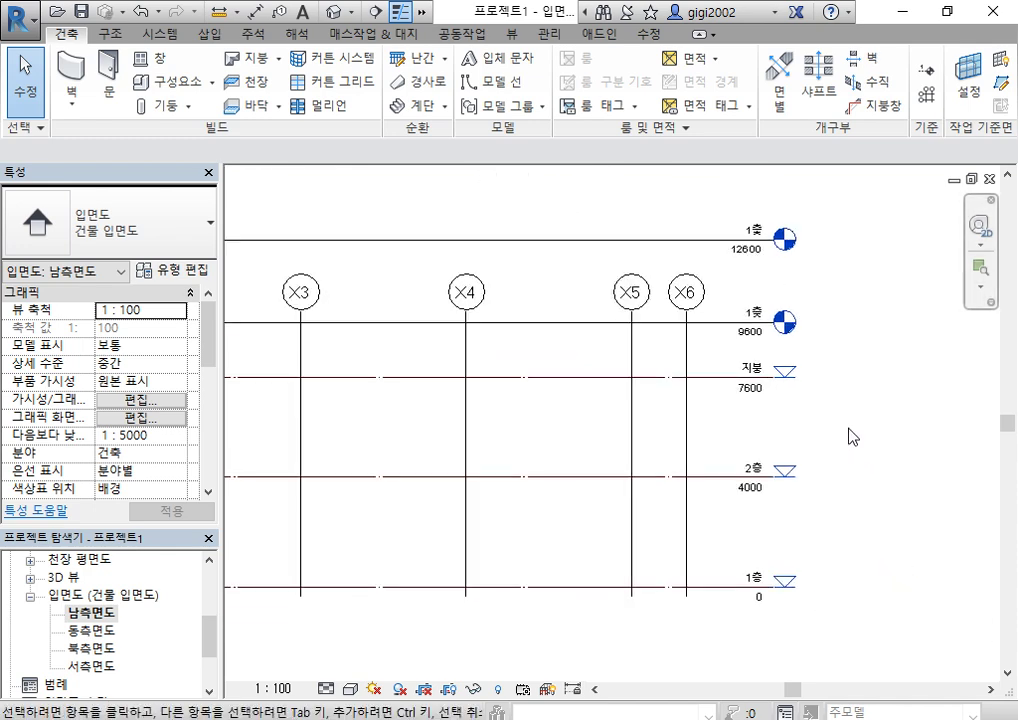
scroll(707, 409, "up", 5)
left_click(692, 488)
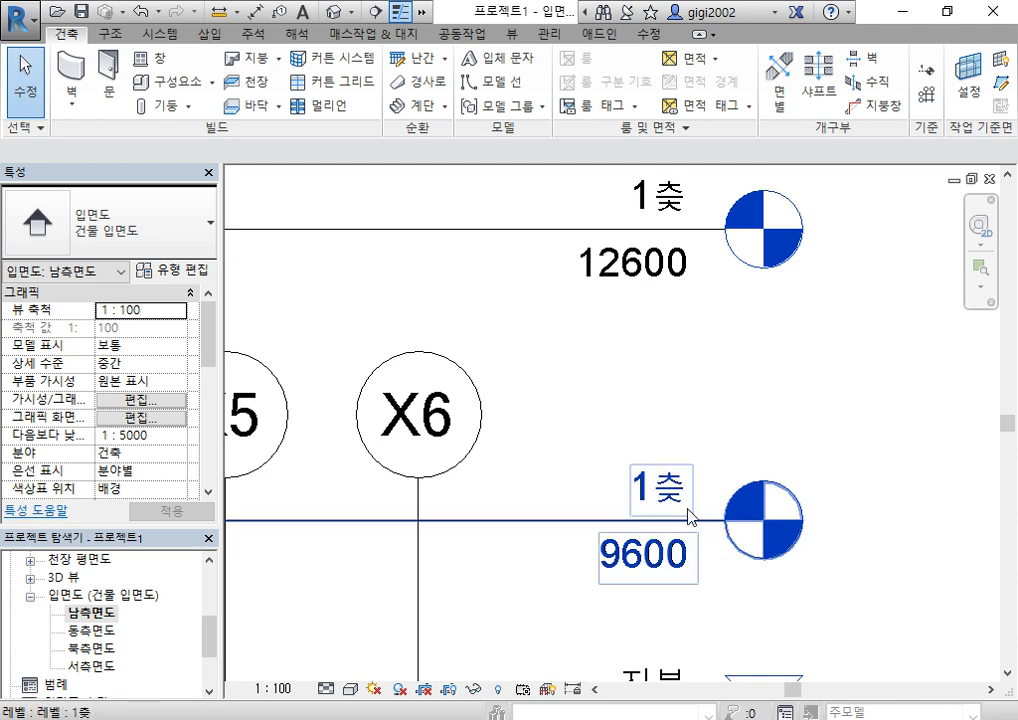
left_click(600, 504)
left_click(684, 519)
left_click(761, 345)
middle_click_drag(761, 345, 804, 439)
left_click(707, 322)
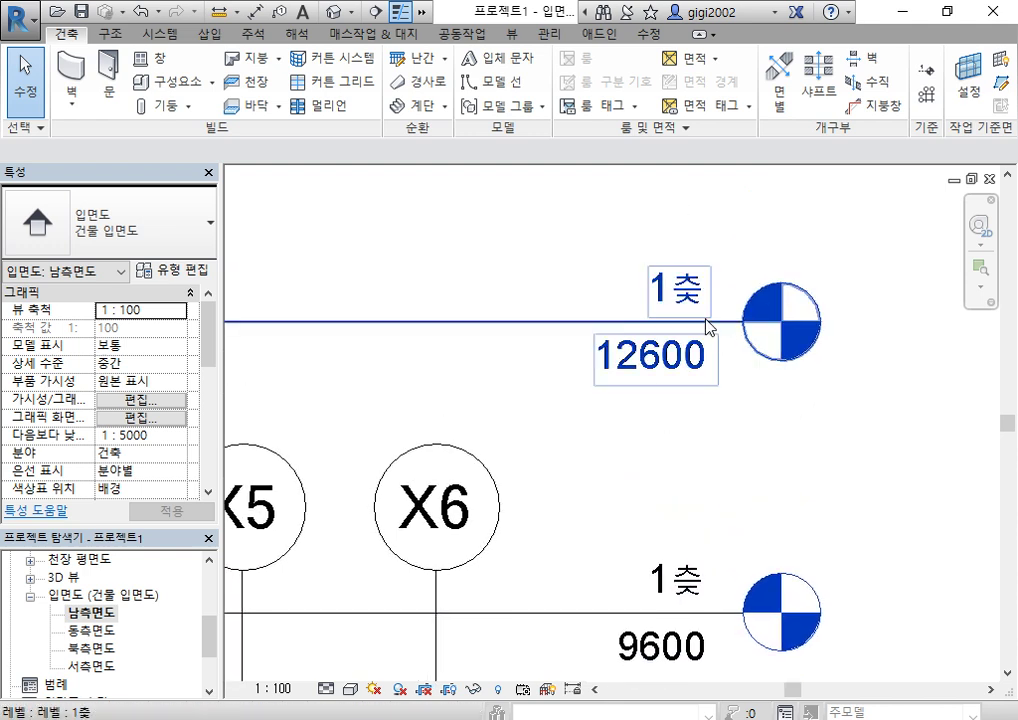
left_click(727, 345)
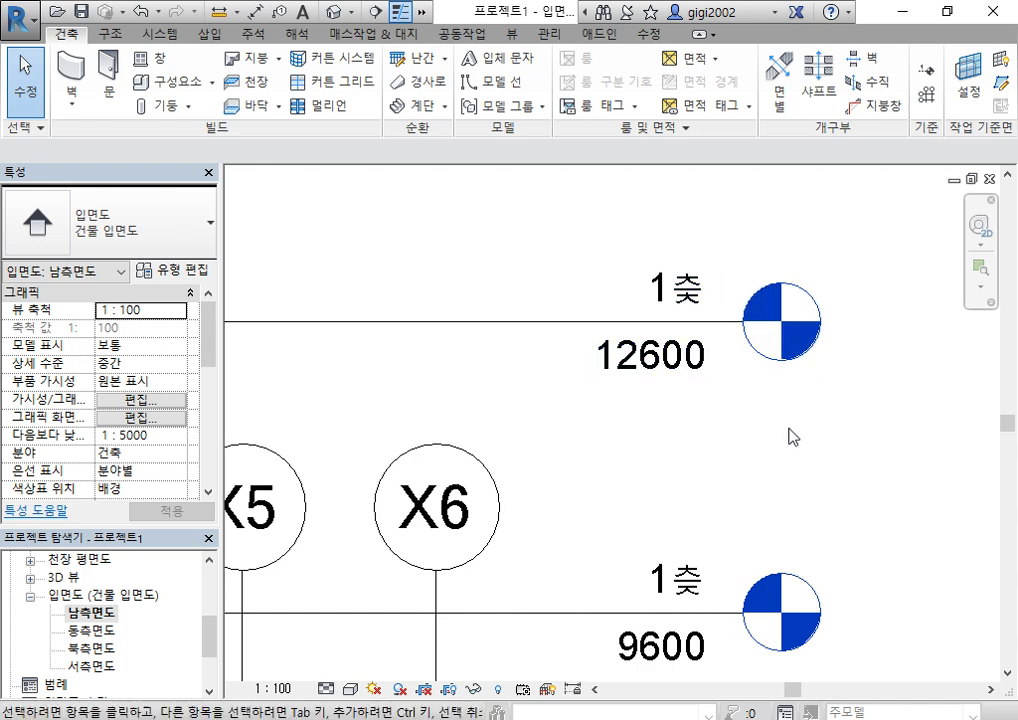
scroll(800, 450, "down", 5)
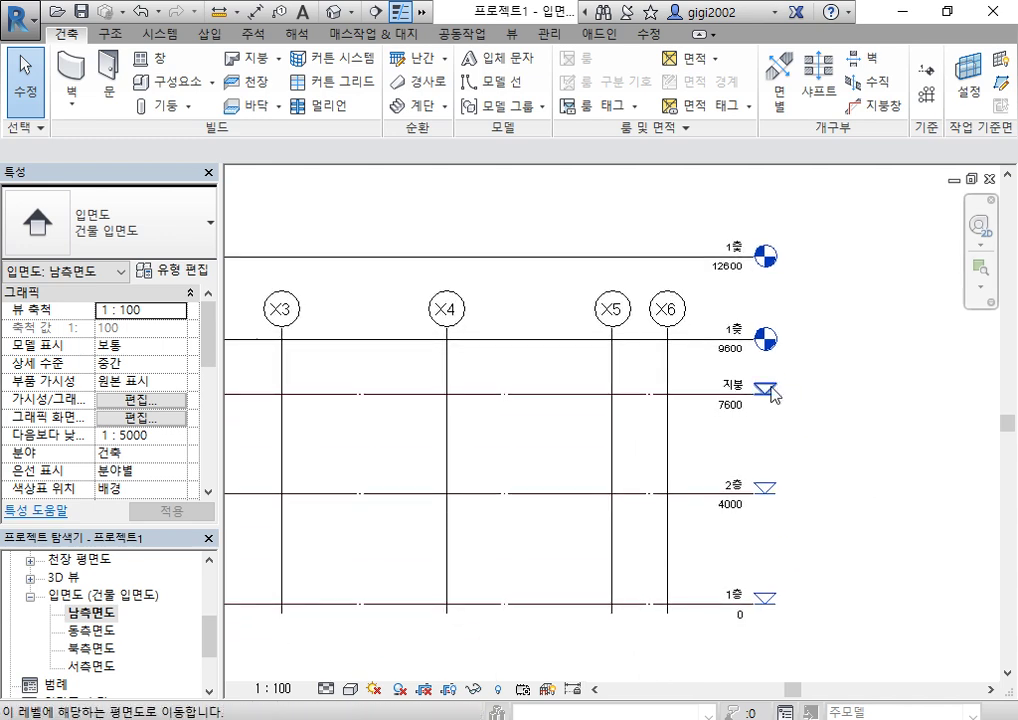
Undo the two newly drawn levels above the 지붕 level.
key("ctrl+z")
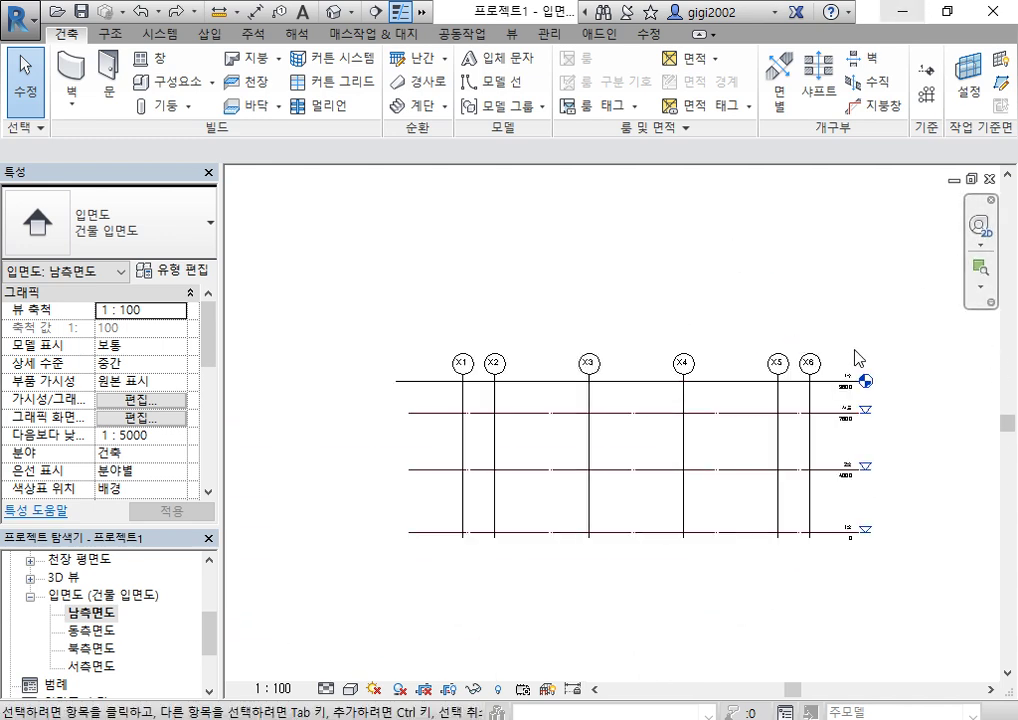
scroll(856, 356, "up", 2)
middle_click_drag(947, 541, 918, 462)
scroll(909, 450, "down", 2)
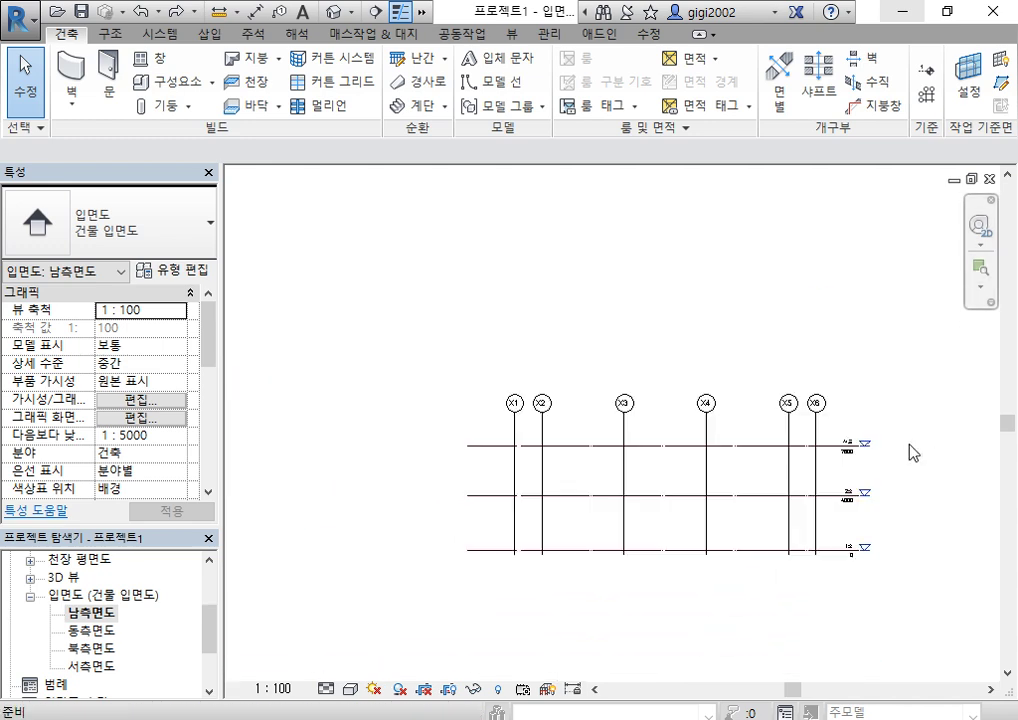
Rename the 1층 level as L1.
scroll(900, 565, "up", 4)
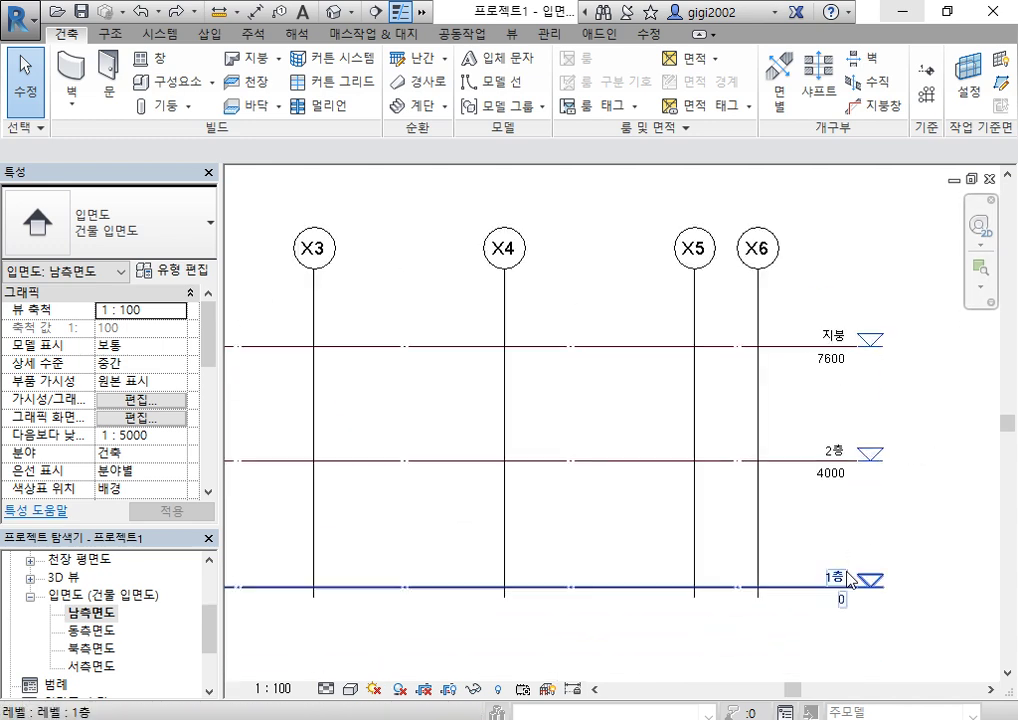
left_click(826, 580)
left_click(829, 580)
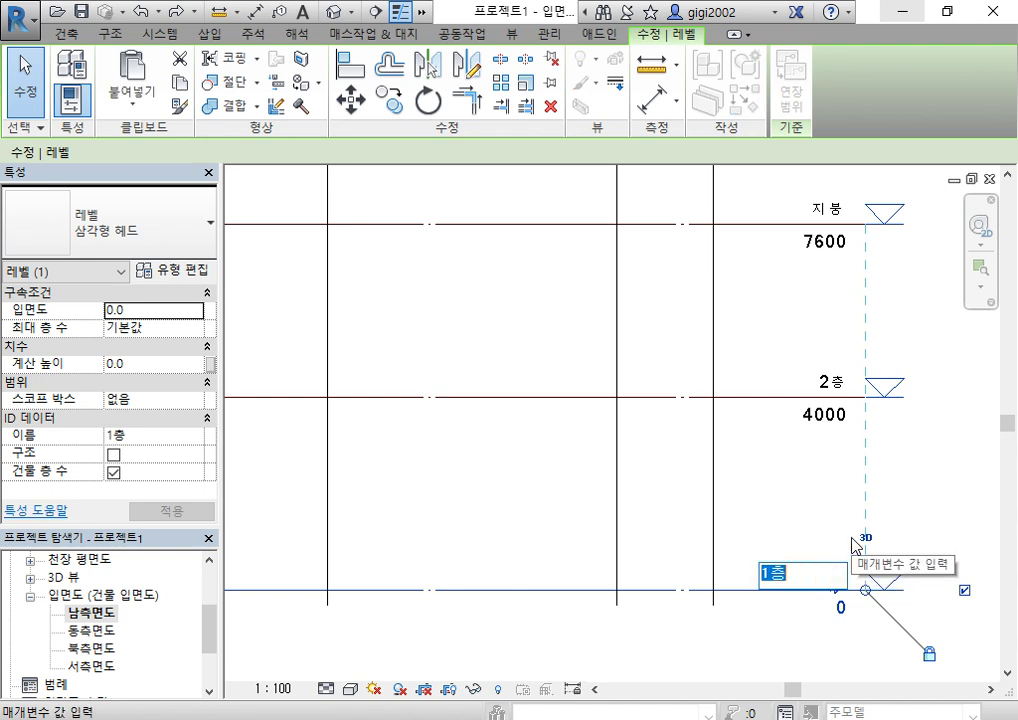
type("ㄴ")
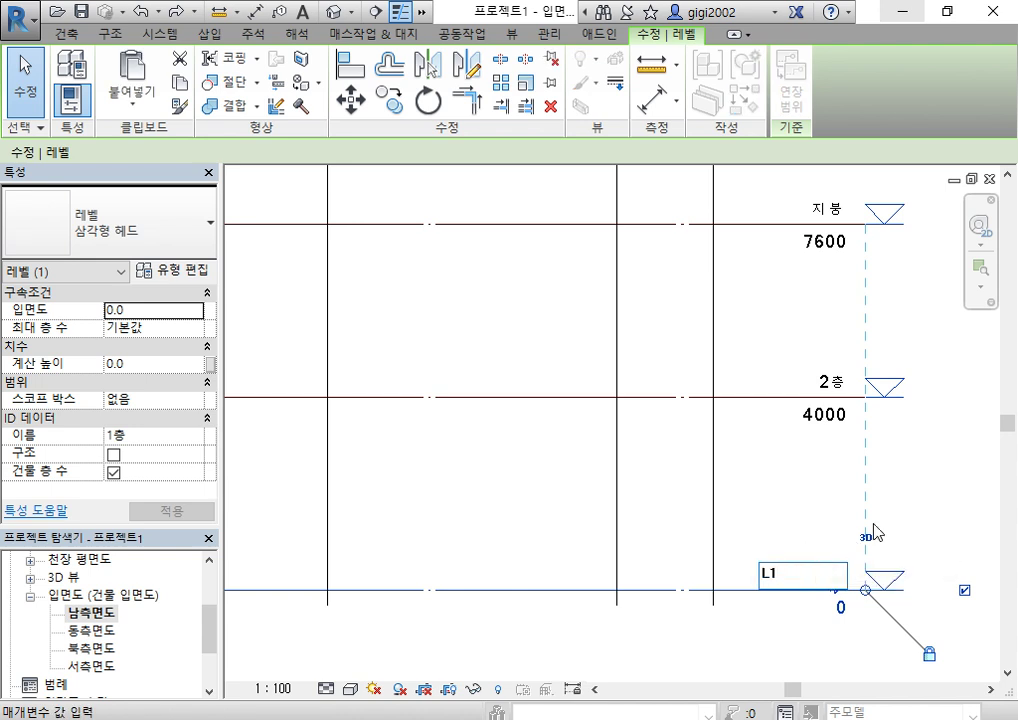
type("1")
Rename the 2층 level as L2 and clear the selection.
left_click(834, 380)
left_click(838, 379)
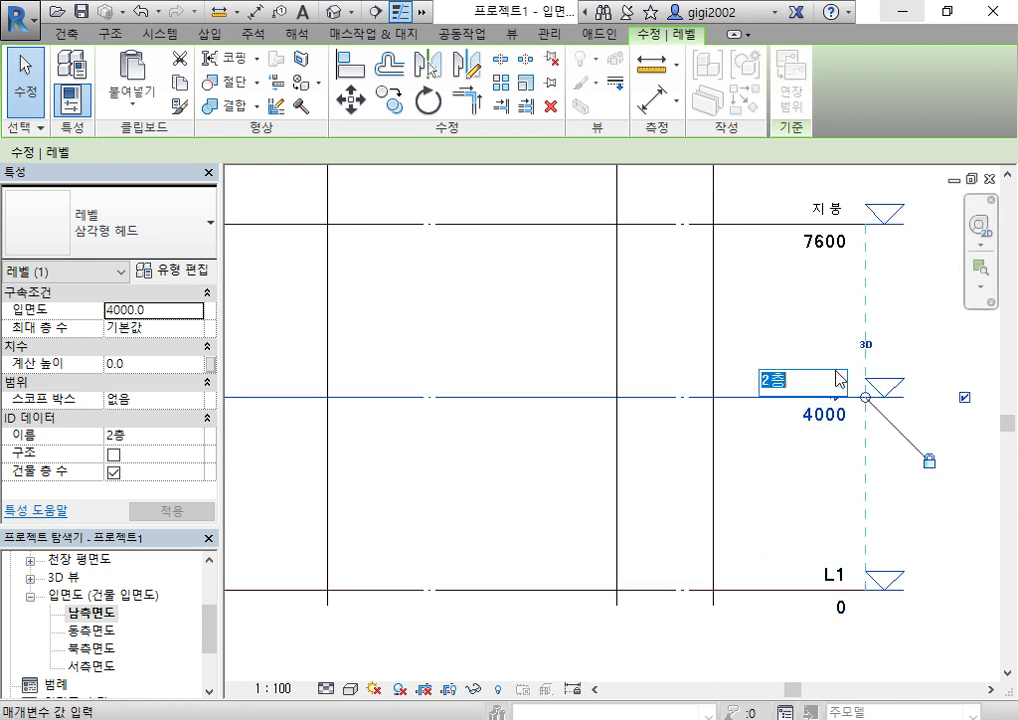
type("ㄴ")
type("2")
key("Return")
middle_click_drag(777, 302, 760, 462)
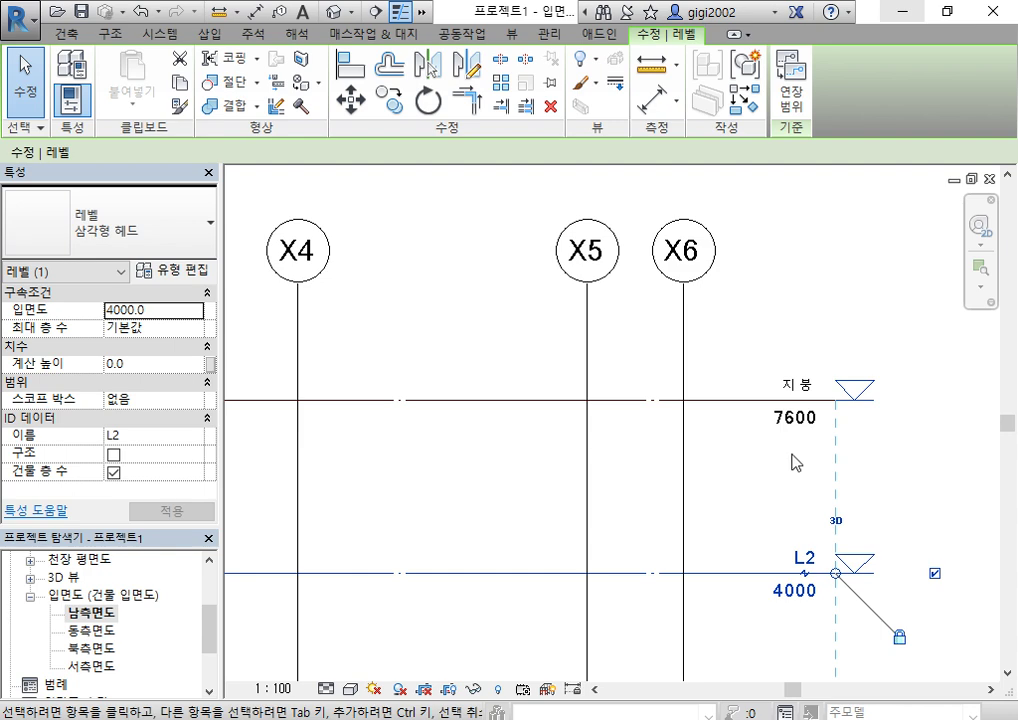
left_click(907, 476)
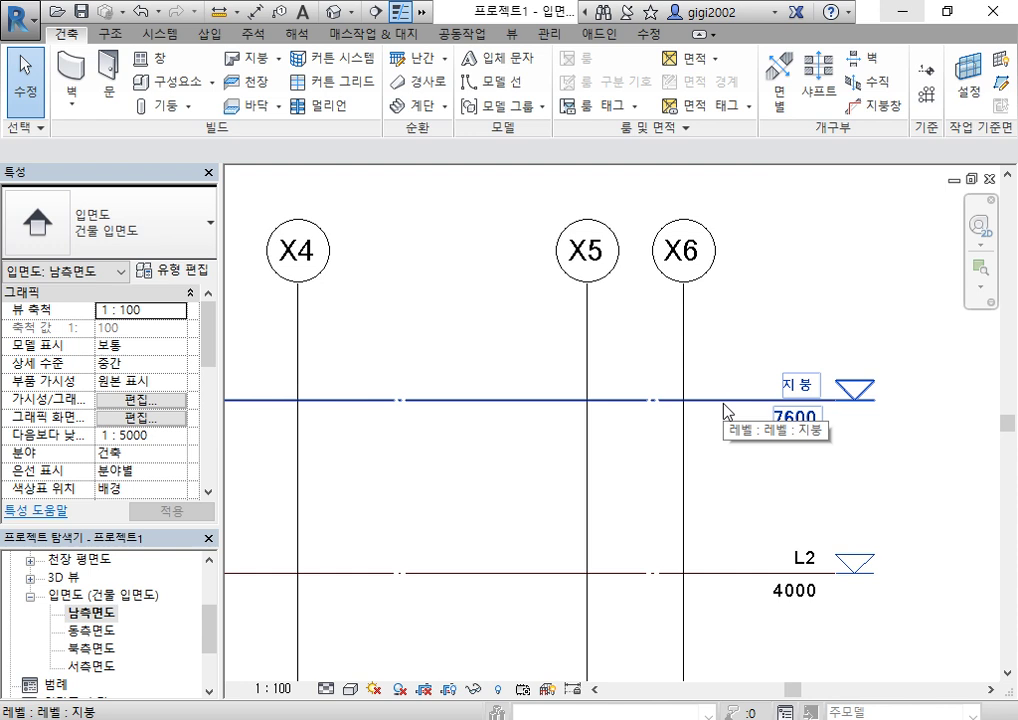
scroll(727, 410, "down", 2)
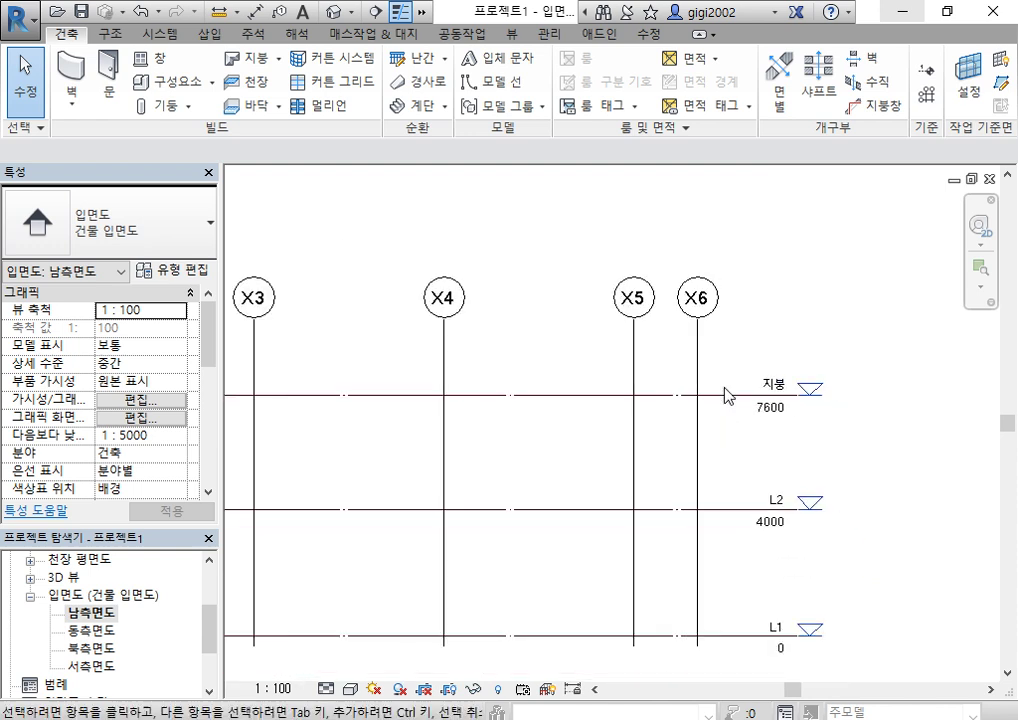
middle_click_drag(661, 395, 775, 480)
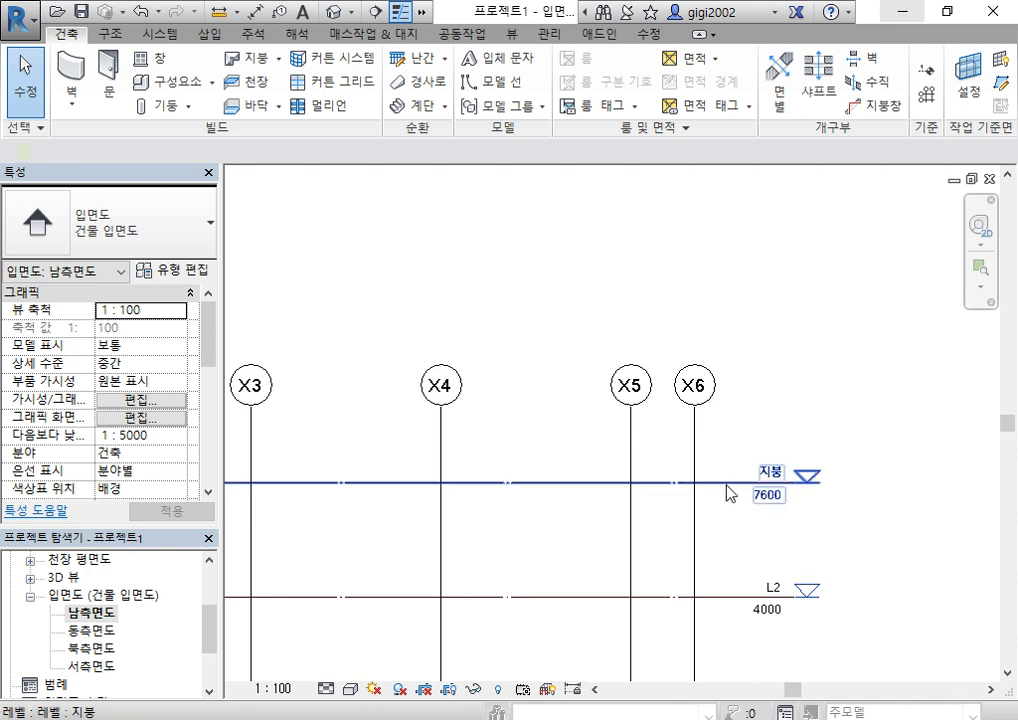
Move the 지붕 level up to elevation 16500 in the south elevation.
left_click_drag(727, 492, 720, 205, "ctrl")
left_click(795, 413)
scroll(807, 404, "down", 3)
scroll(830, 470, "up", 3)
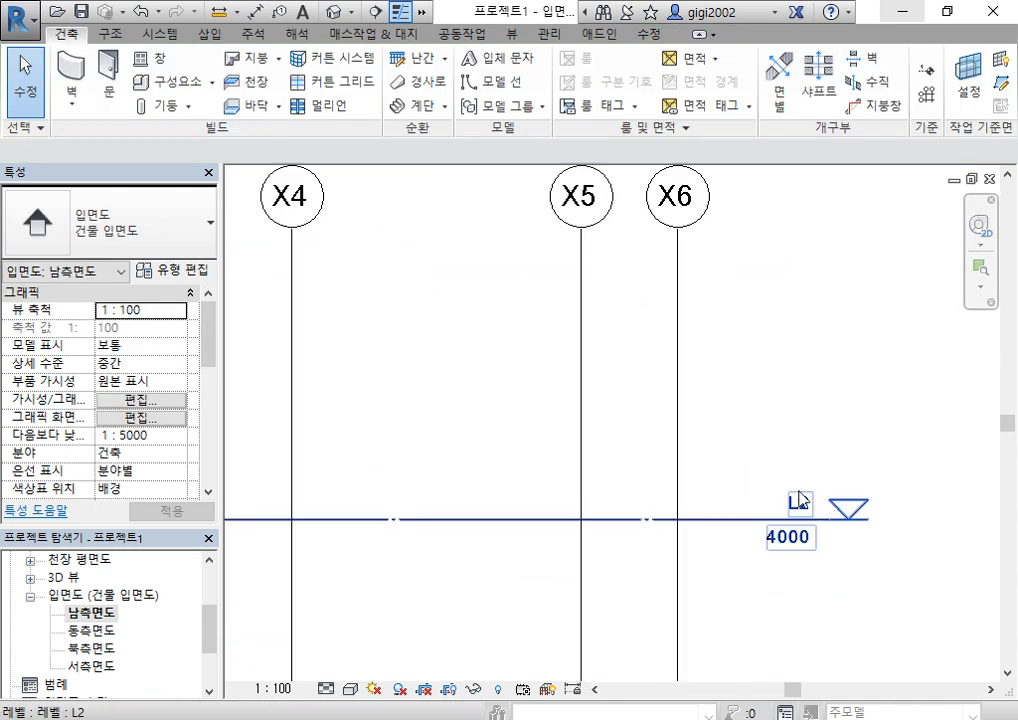
scroll(734, 545, "down", 2)
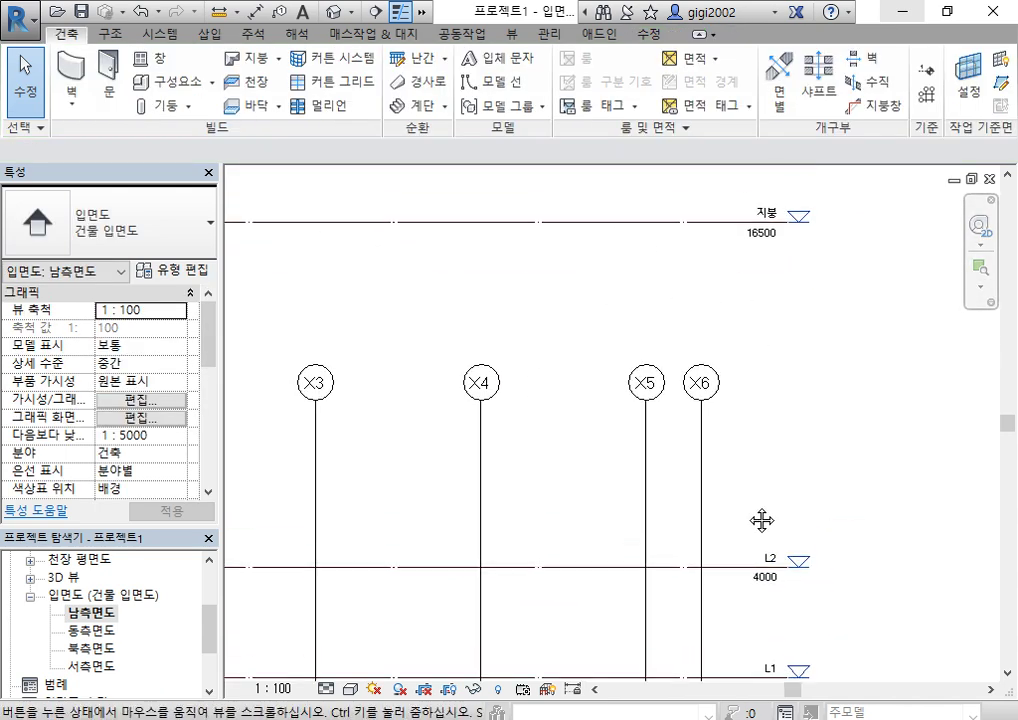
Copy the L2 level upward to a new level at elevation 8000, keeping the Copy command active for more copies.
left_click(724, 572)
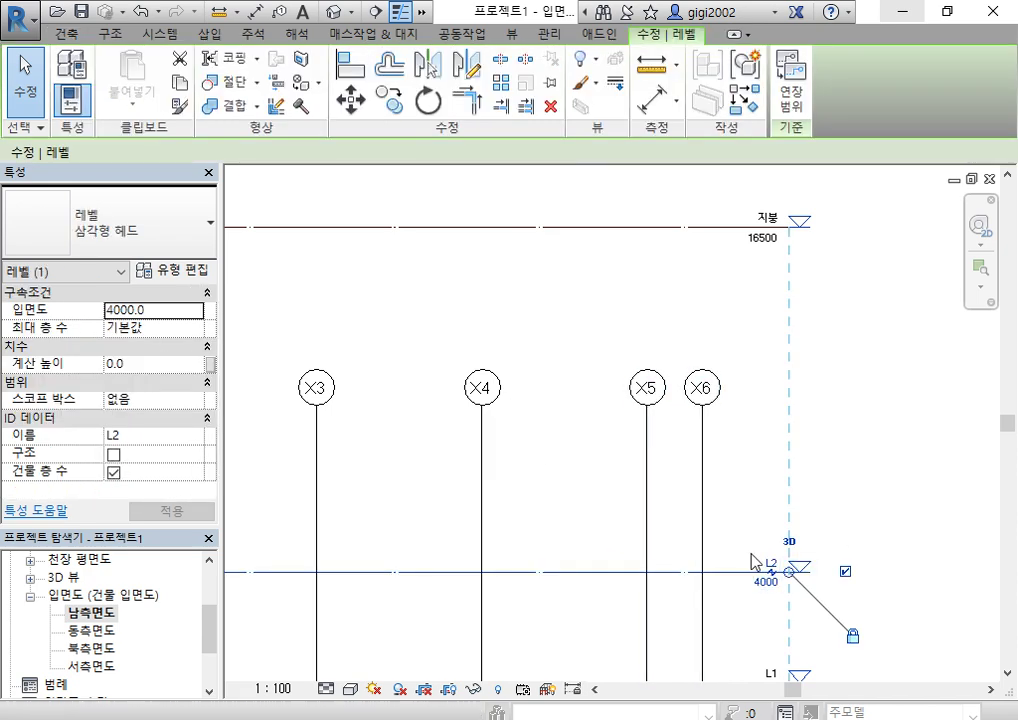
left_click(390, 99)
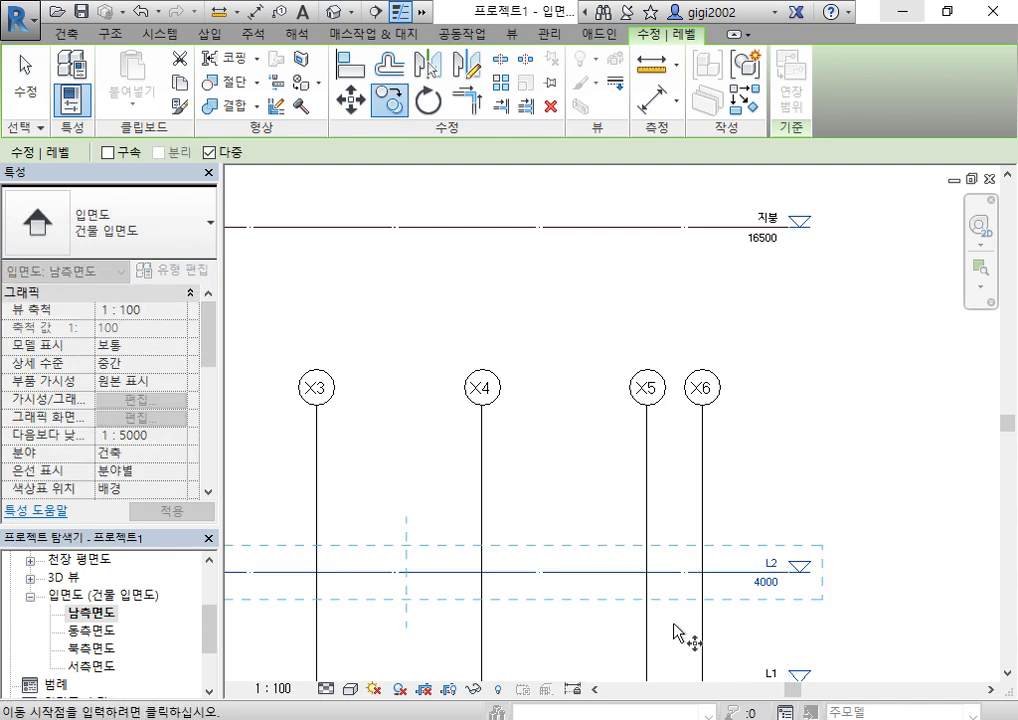
left_click(622, 573)
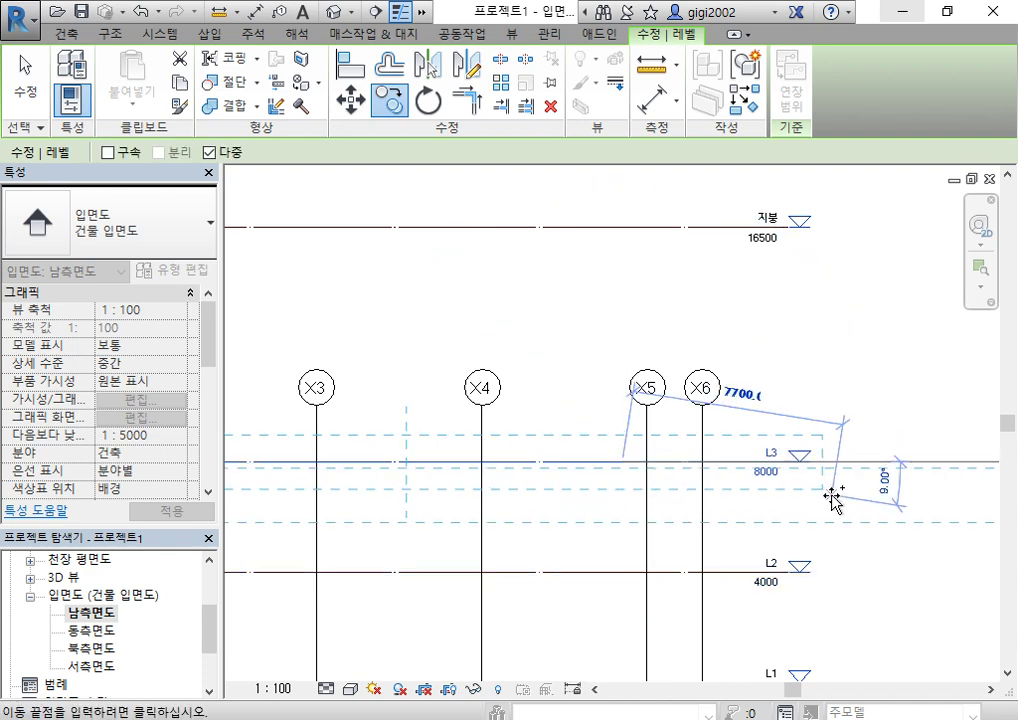
scroll(800, 527, "up", 2)
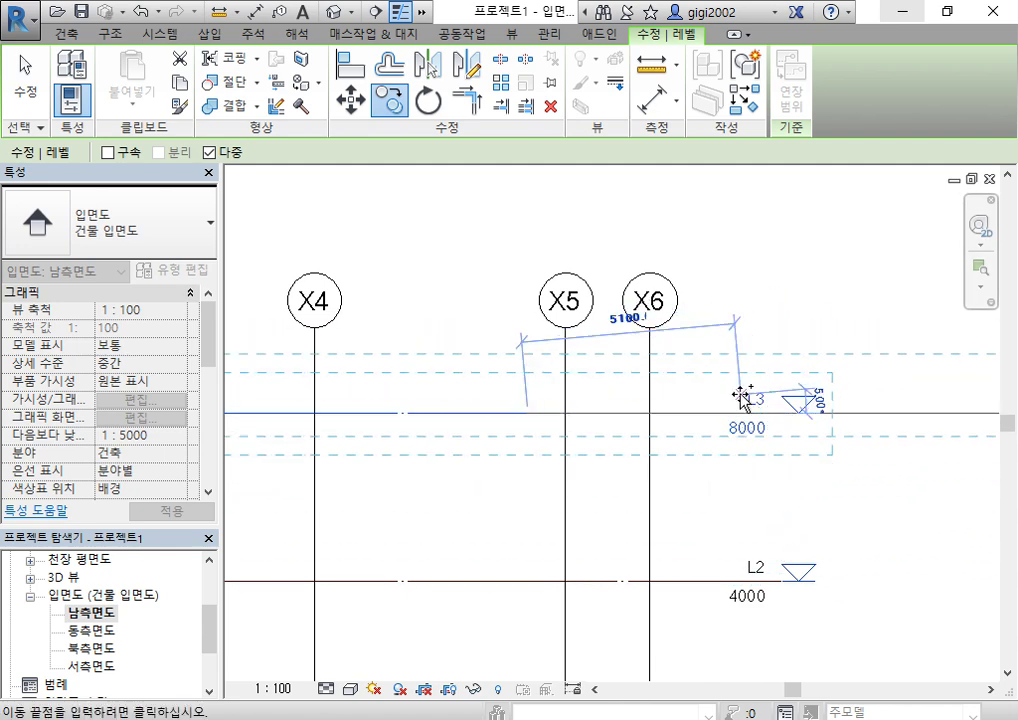
scroll(785, 293, "down", 1)
scroll(783, 293, "down", 1)
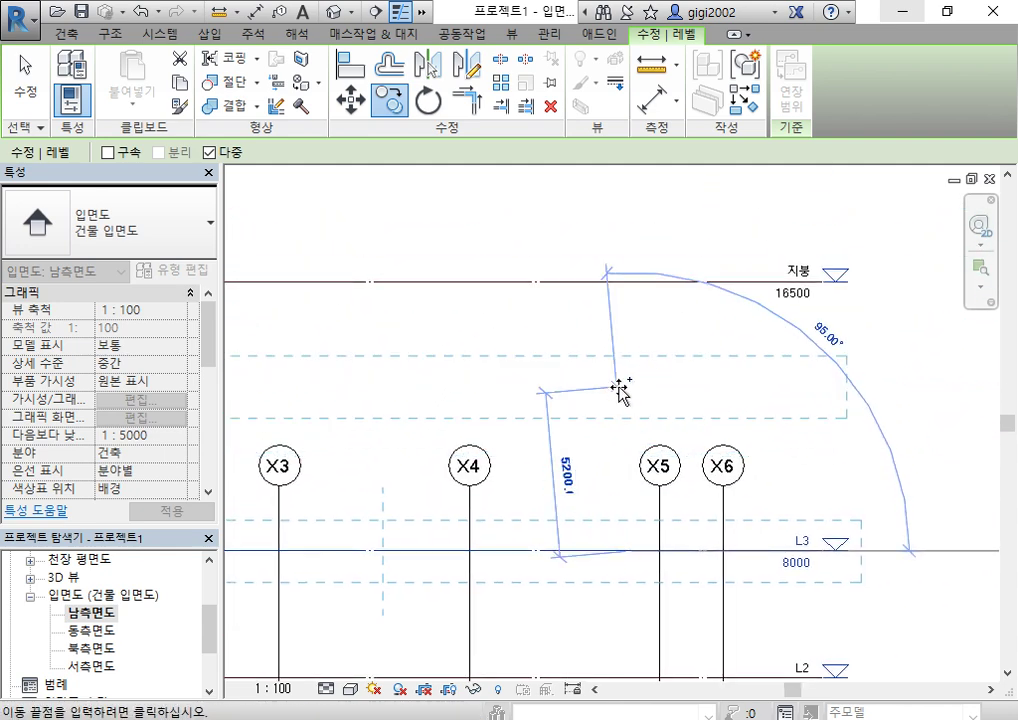
Place two more copies of the level at elevations 11500 and 14200, and end the Copy command.
left_click(623, 443)
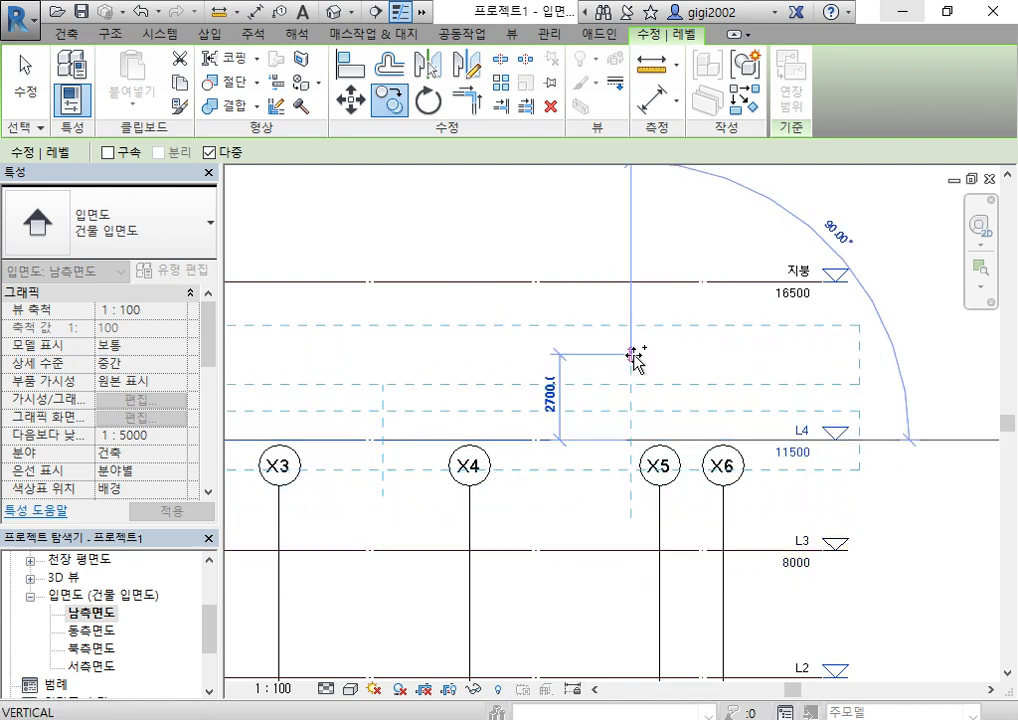
left_click(632, 354)
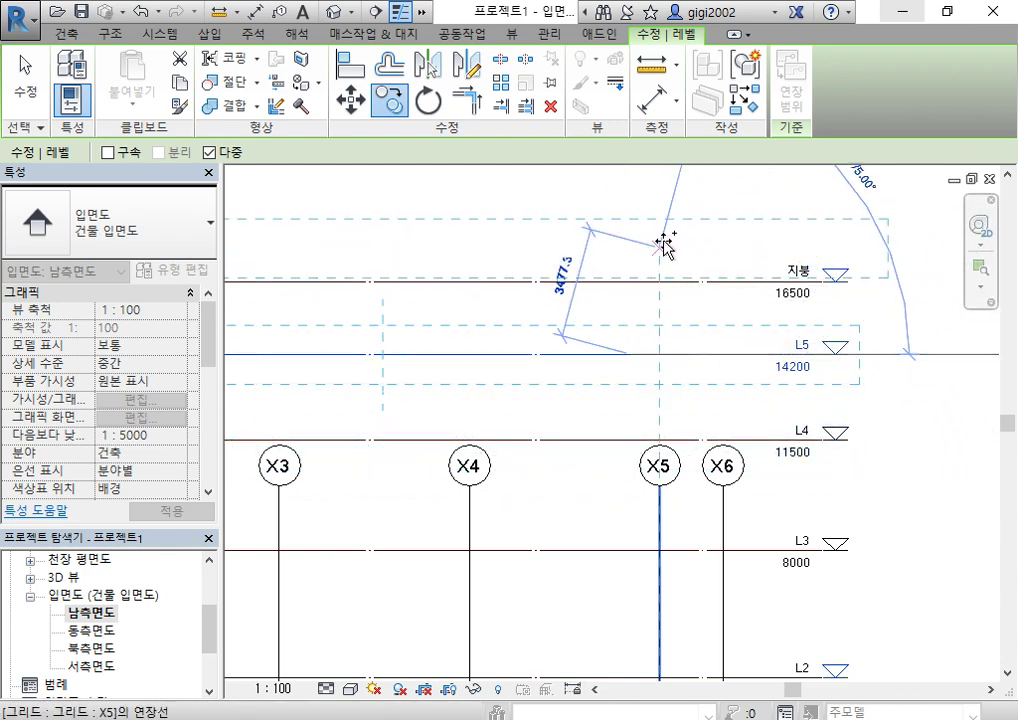
right_click(563, 238)
left_click(590, 246)
right_click(643, 236)
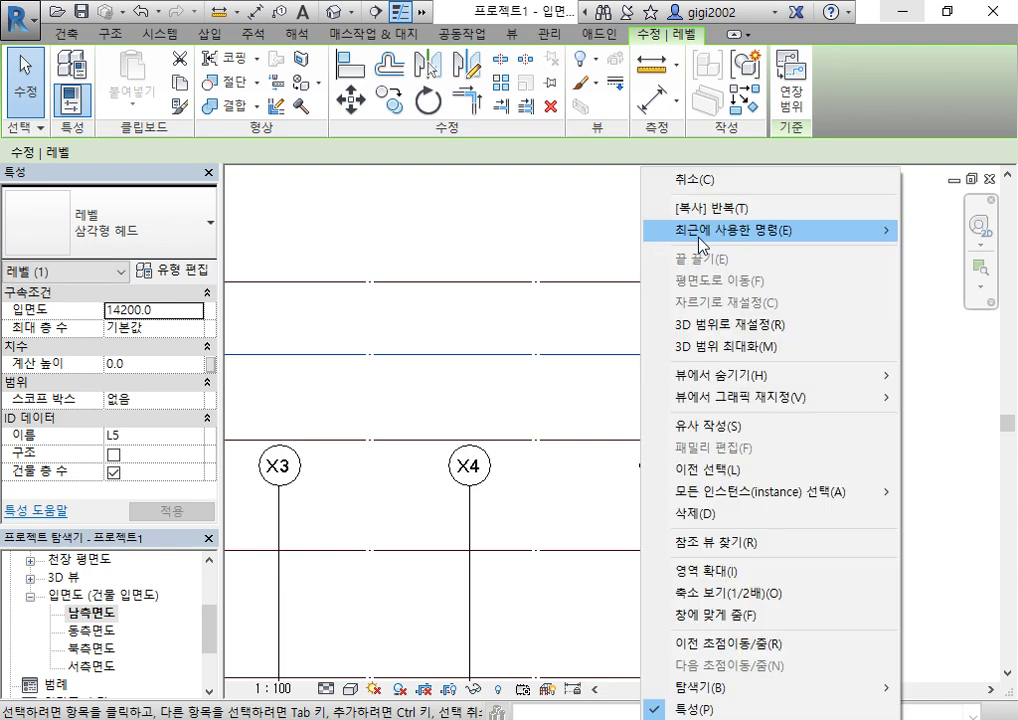
mouse_move(760, 230)
left_click(990, 438)
Rename the 지붕 level as L6 and clear the selection.
left_click(800, 267)
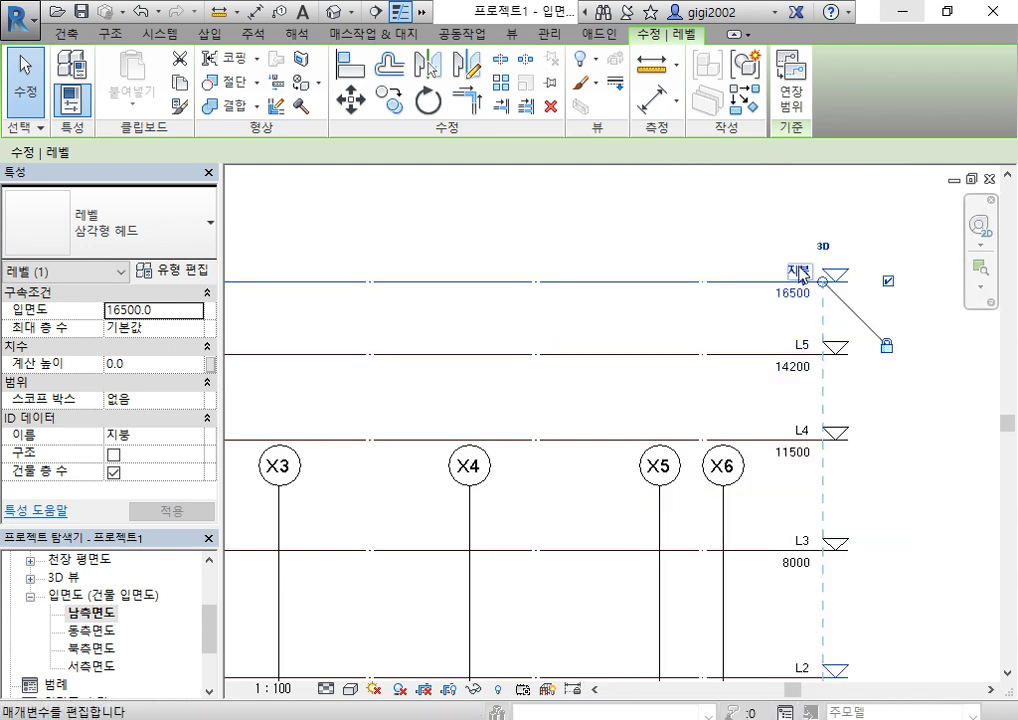
left_click(800, 268)
type("L6")
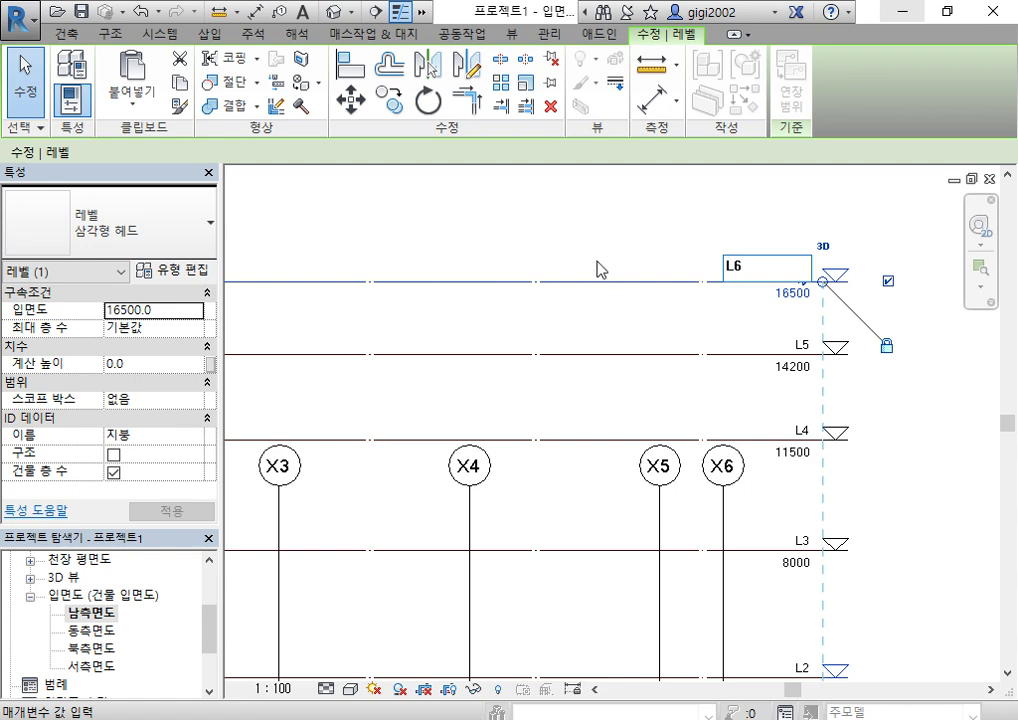
left_click(595, 250)
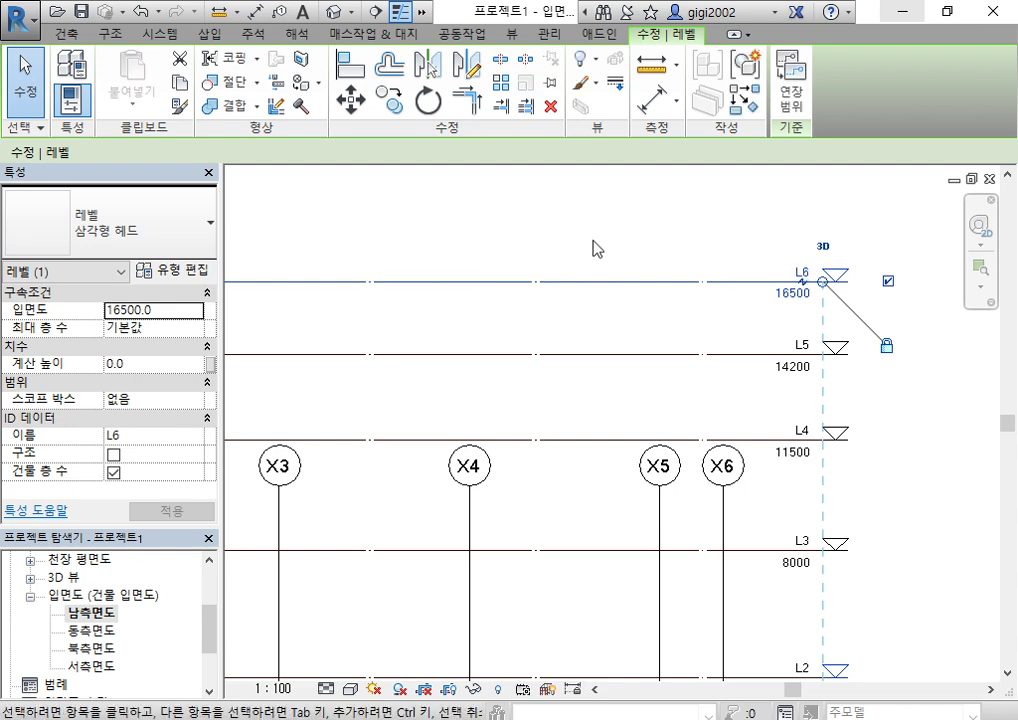
left_click(602, 223)
Add a continuous aligned dimension chain through all levels from L1 to L6, near their head-less ends.
scroll(620, 205, "down", 1)
middle_click_drag(844, 416, 848, 377)
scroll(877, 334, "down", 1)
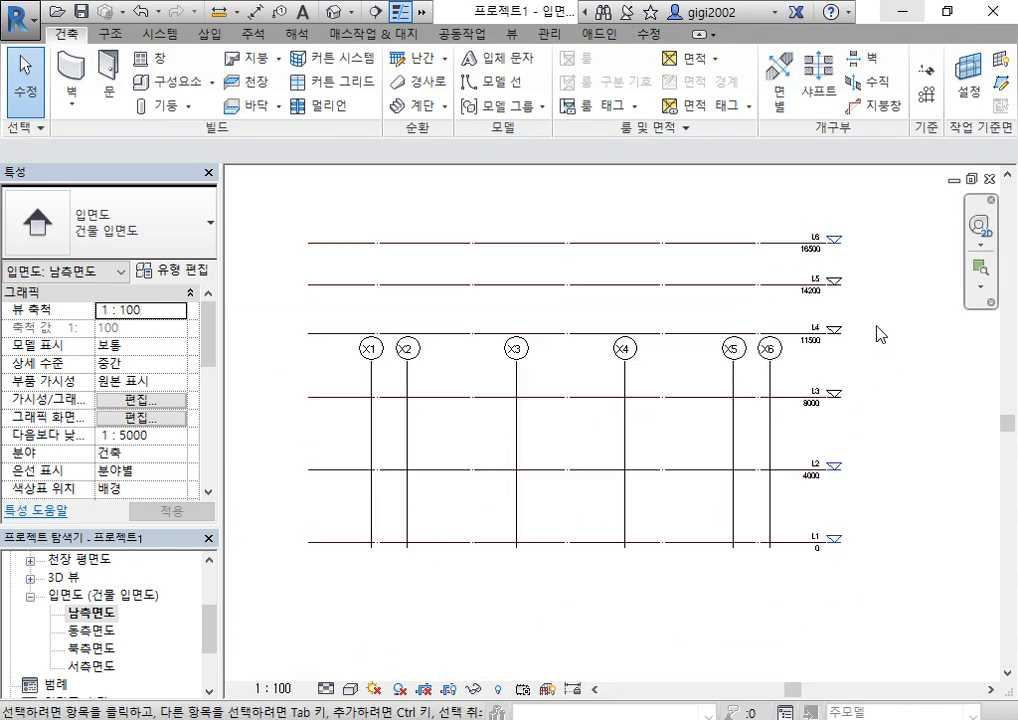
middle_click_drag(877, 334, 877, 400)
scroll(877, 400, "down", 1)
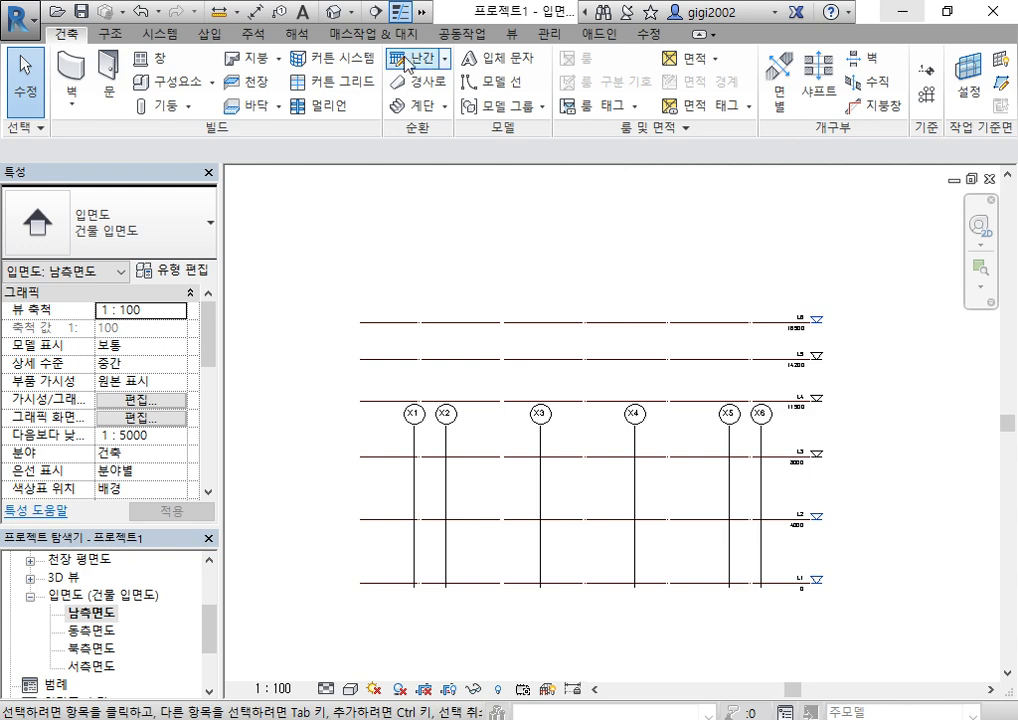
left_click(252, 33)
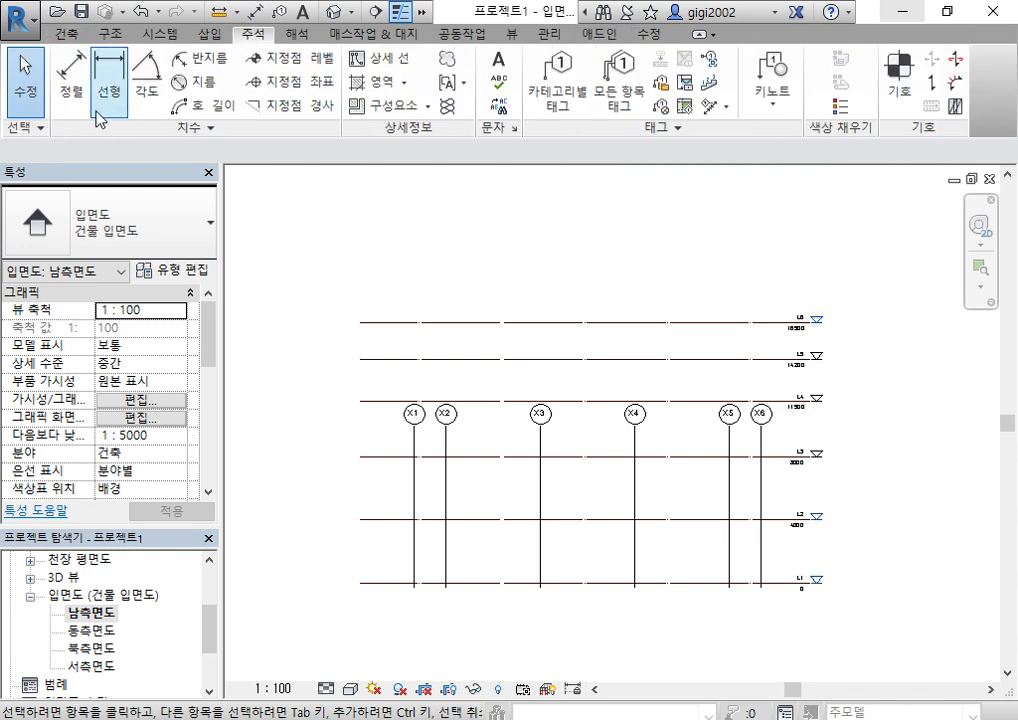
left_click(62, 72)
left_click(375, 584)
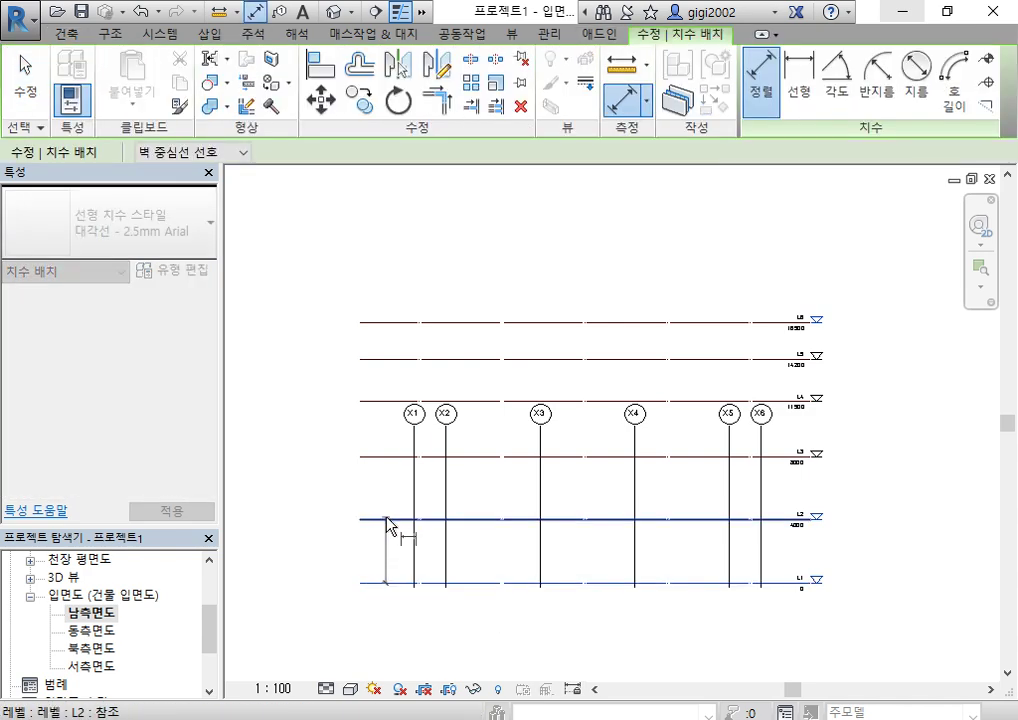
left_click(388, 519)
left_click(390, 456)
left_click(392, 400)
left_click(385, 359)
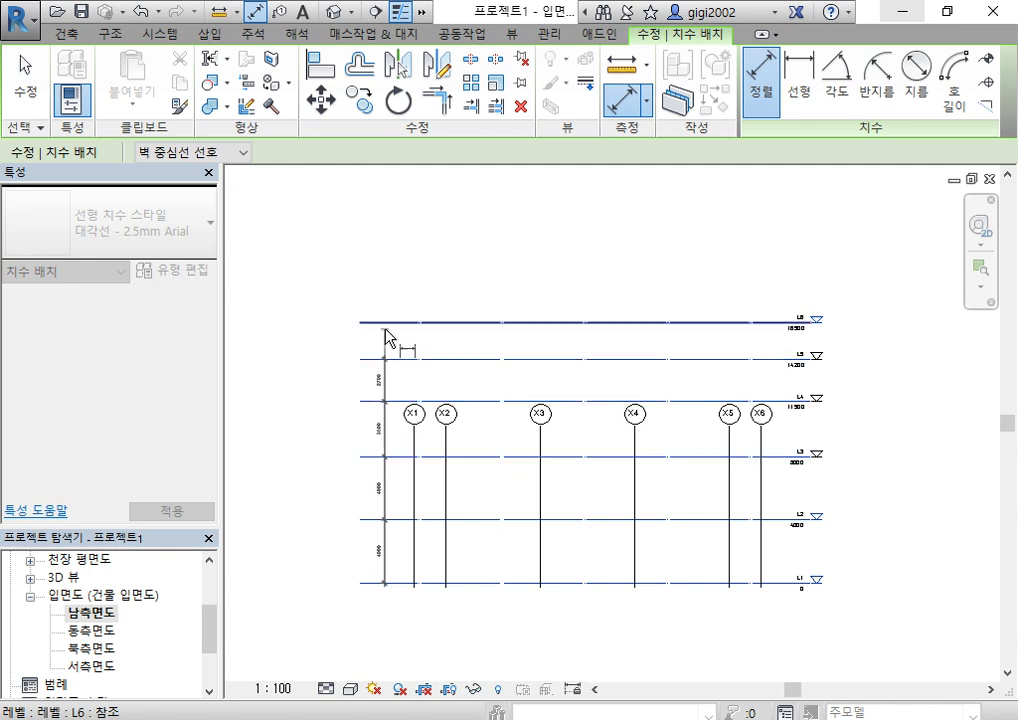
left_click(390, 340)
left_click(376, 388)
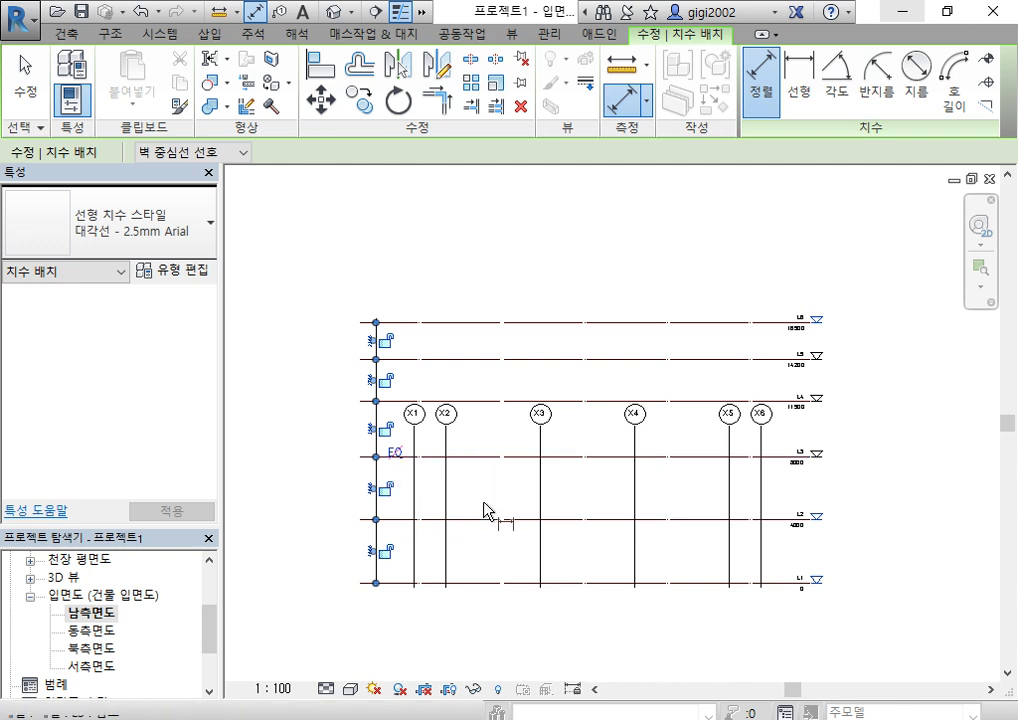
Add an overall aligned dimension from L1 to L6 outside the dimension chain, and end the dimension command.
left_click(488, 584)
left_click(489, 323)
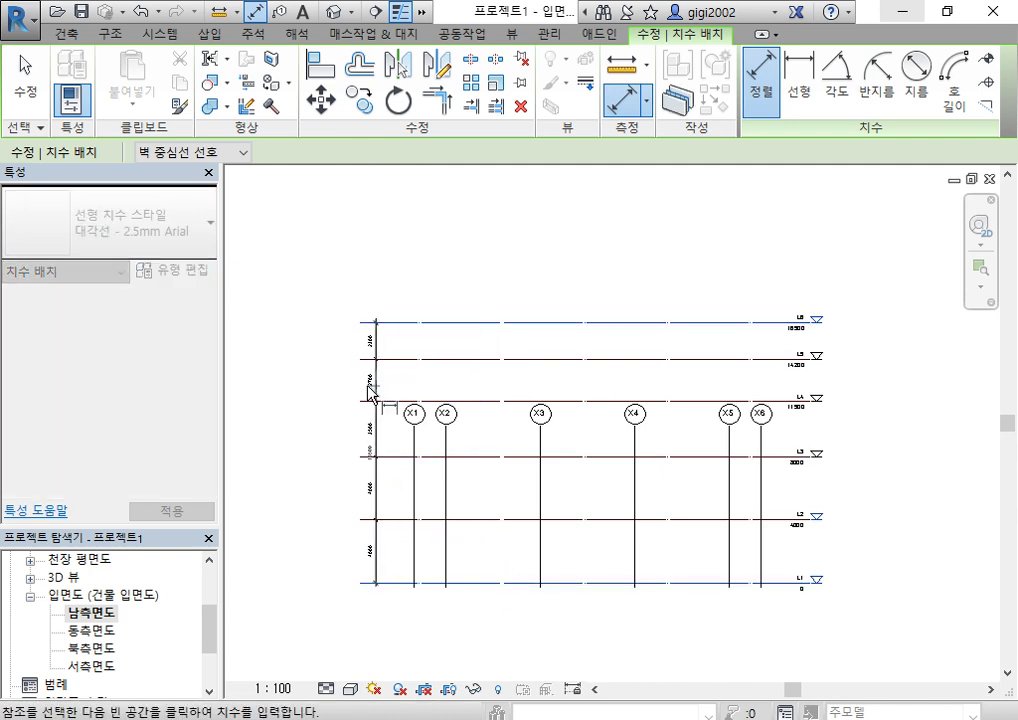
left_click(354, 447)
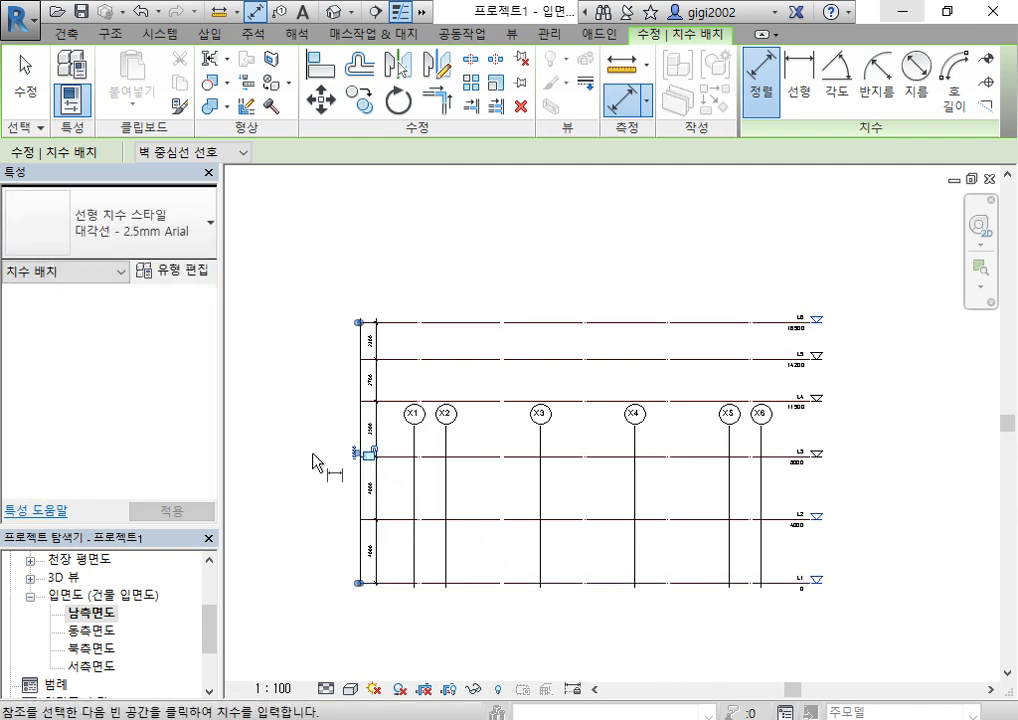
right_click(300, 475)
left_click(340, 212)
right_click(297, 206)
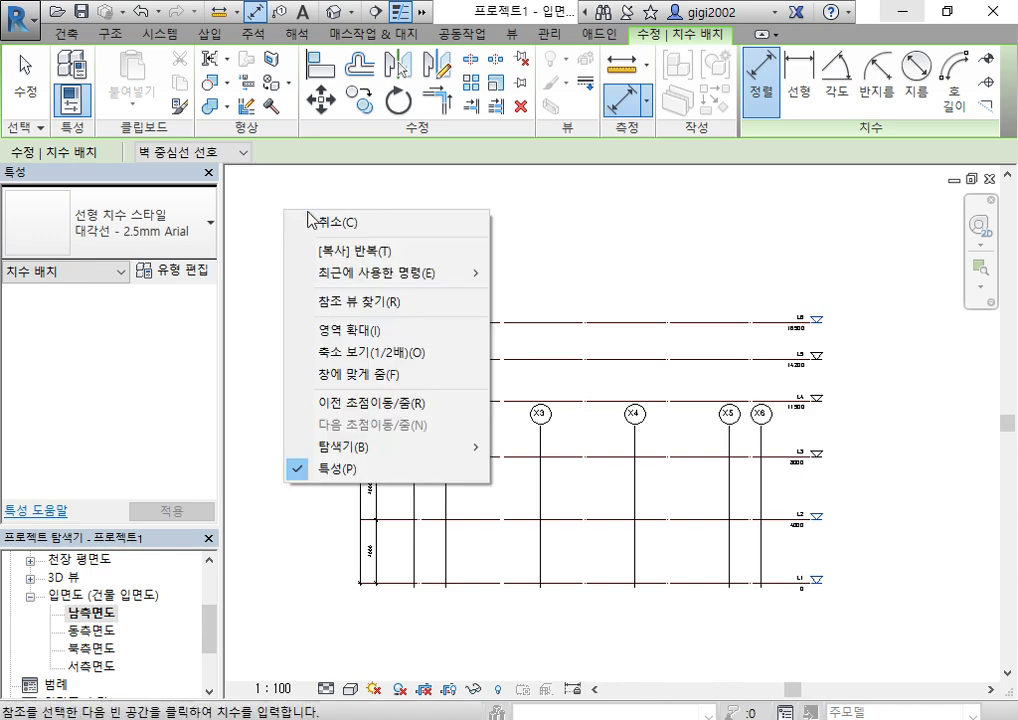
left_click(305, 220)
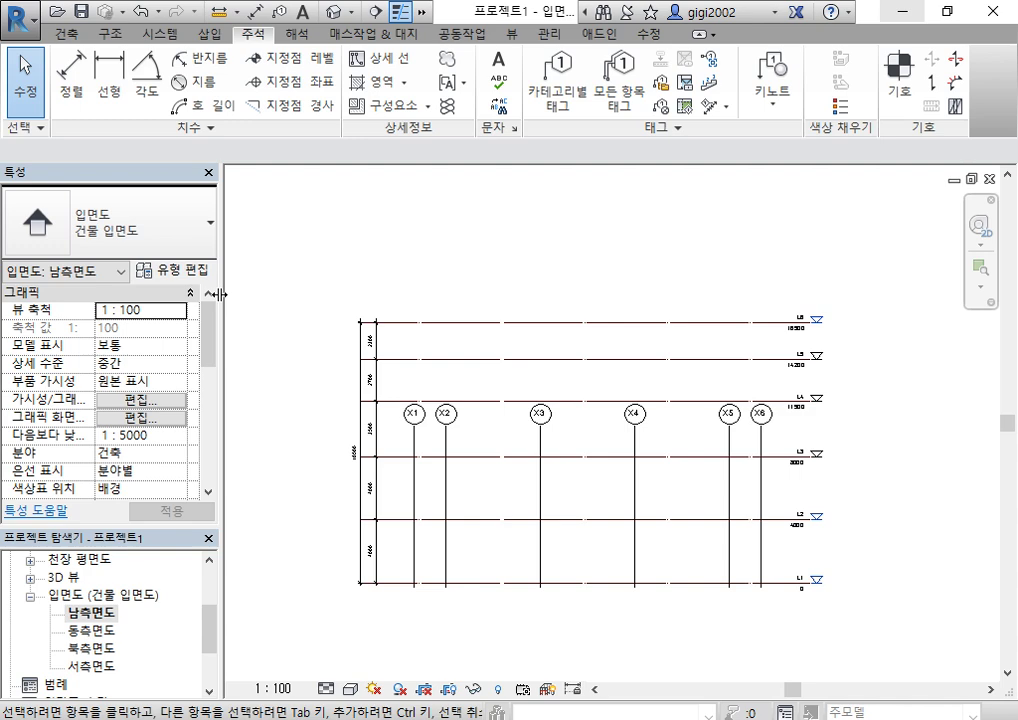
Set the overall height from L1 to L6 to 15000 by moving the L6 level through its dimension.
scroll(291, 366, "up", 4)
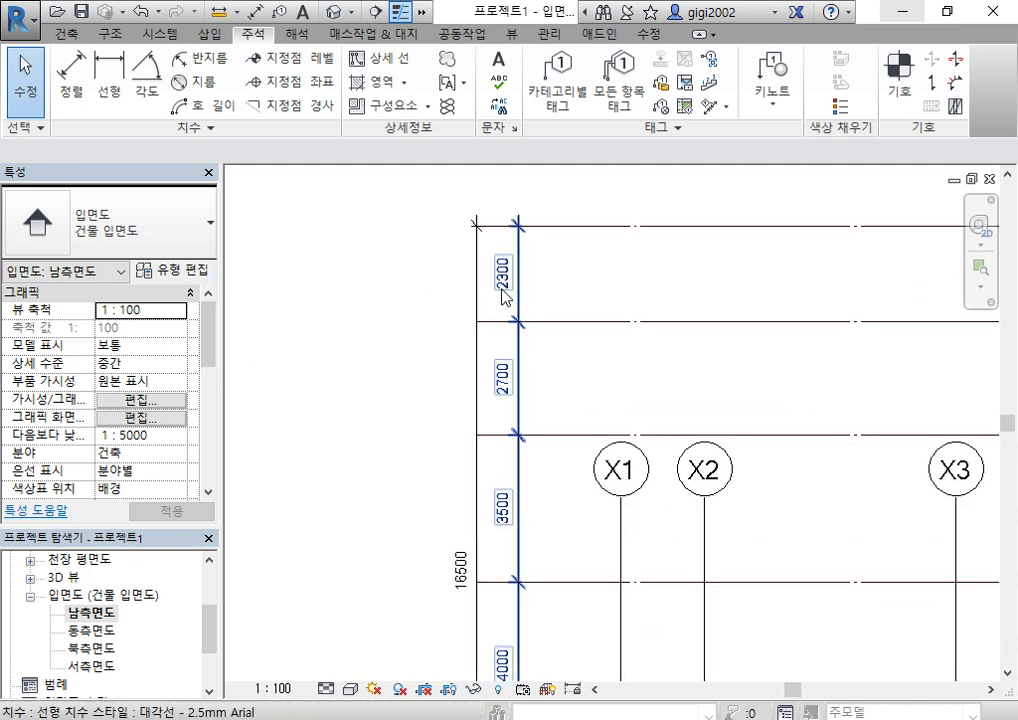
left_click(659, 230)
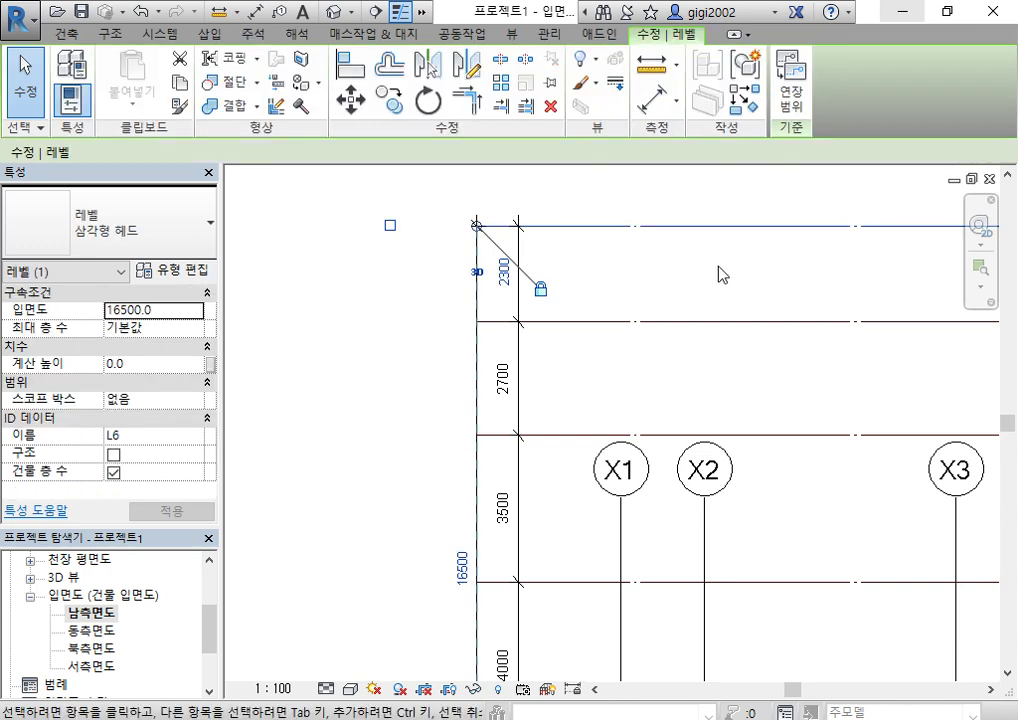
middle_click_drag(720, 275, 760, 298)
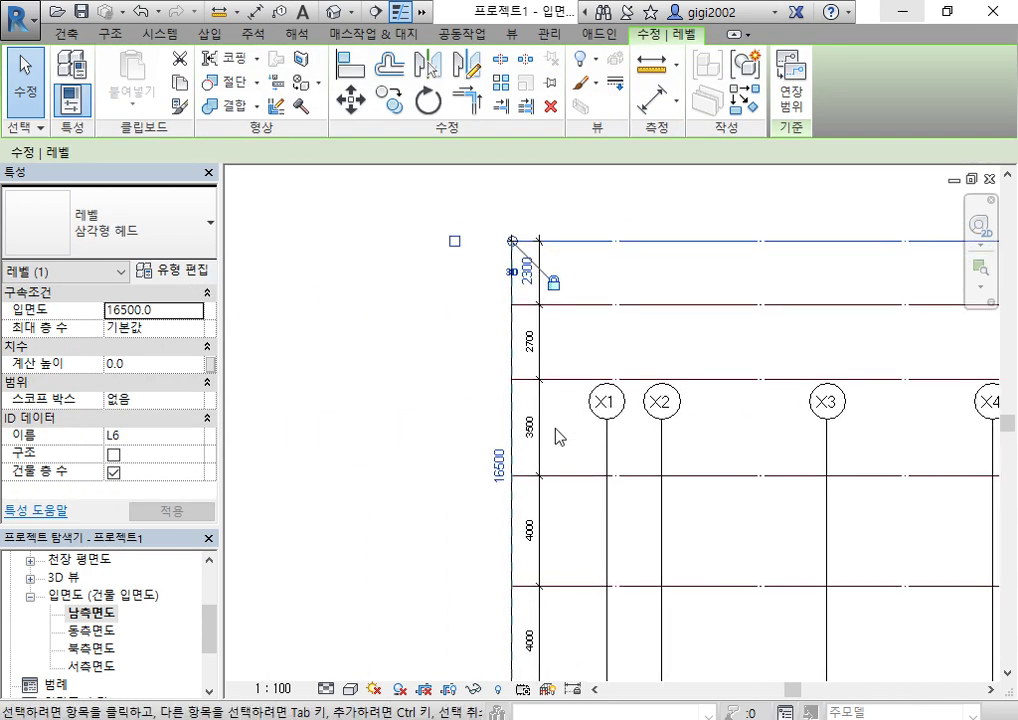
scroll(492, 480, "up", 3)
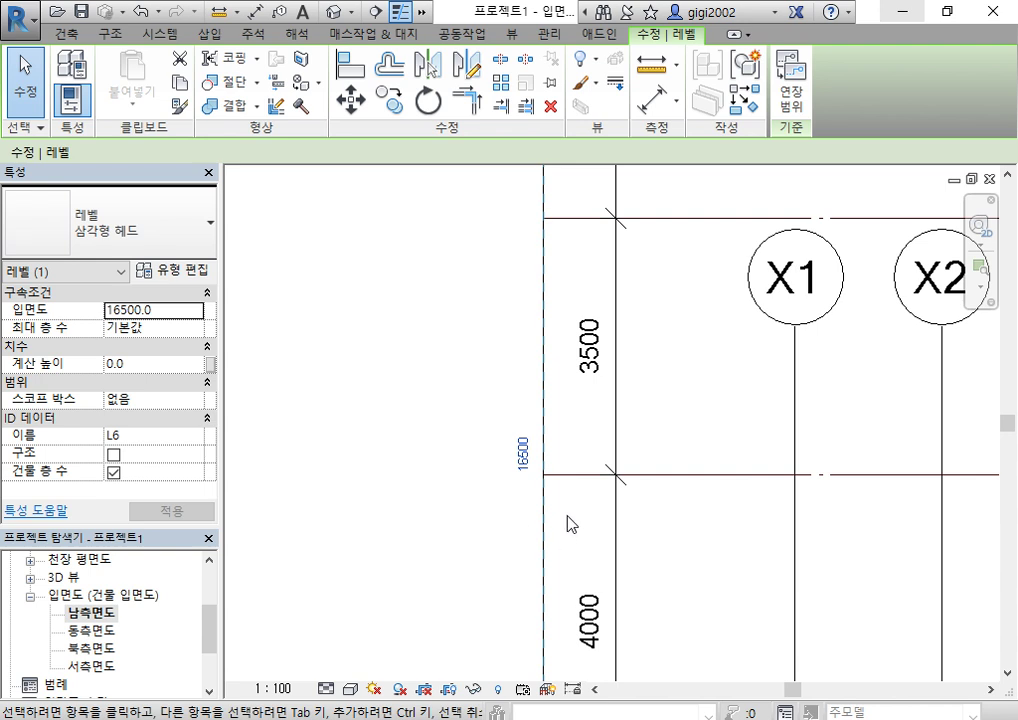
left_click(522, 456)
type("15")
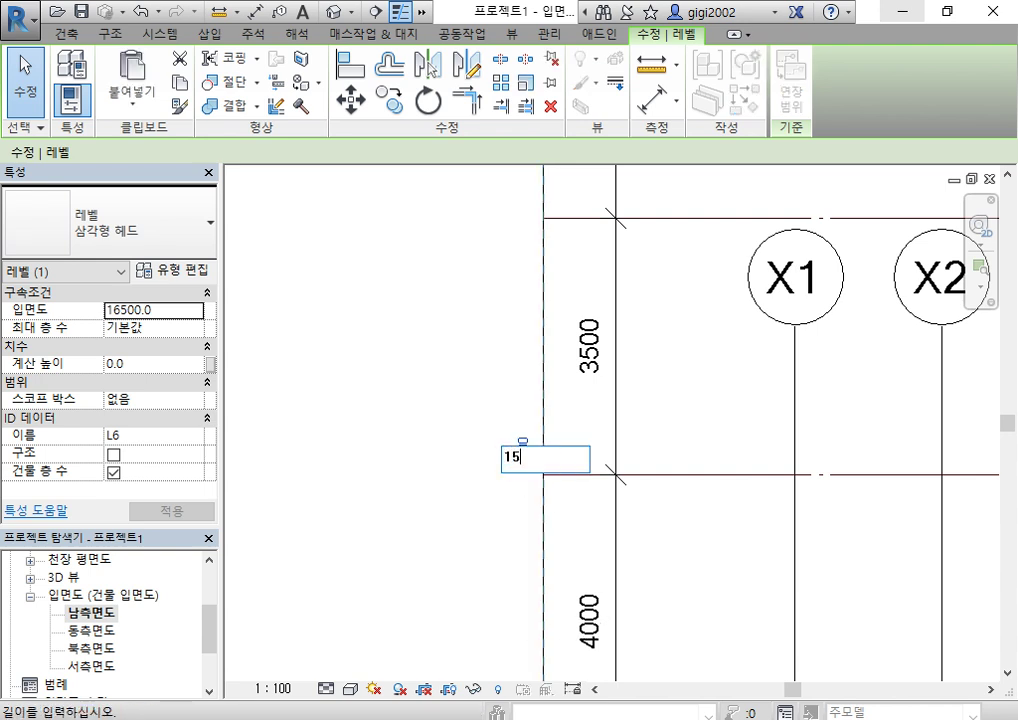
type("000")
key("Return")
left_click(432, 450)
Space all levels between L1 and L6 equally by turning on the EQ constraint of the inner dimension chain.
scroll(423, 400, "down", 5)
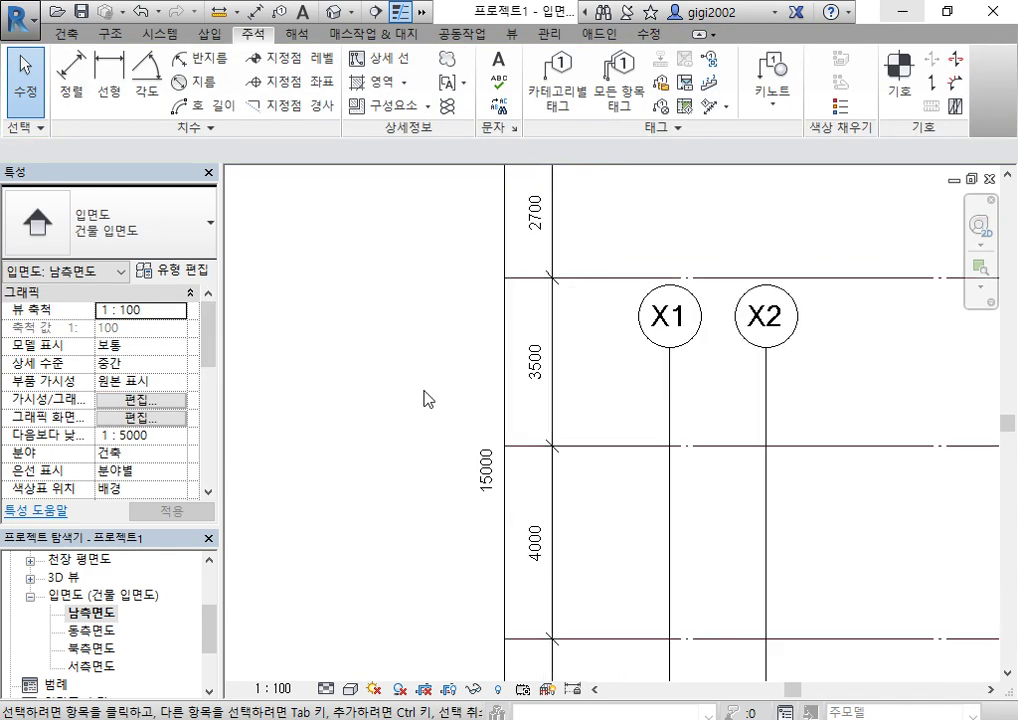
middle_click_drag(423, 370, 438, 391)
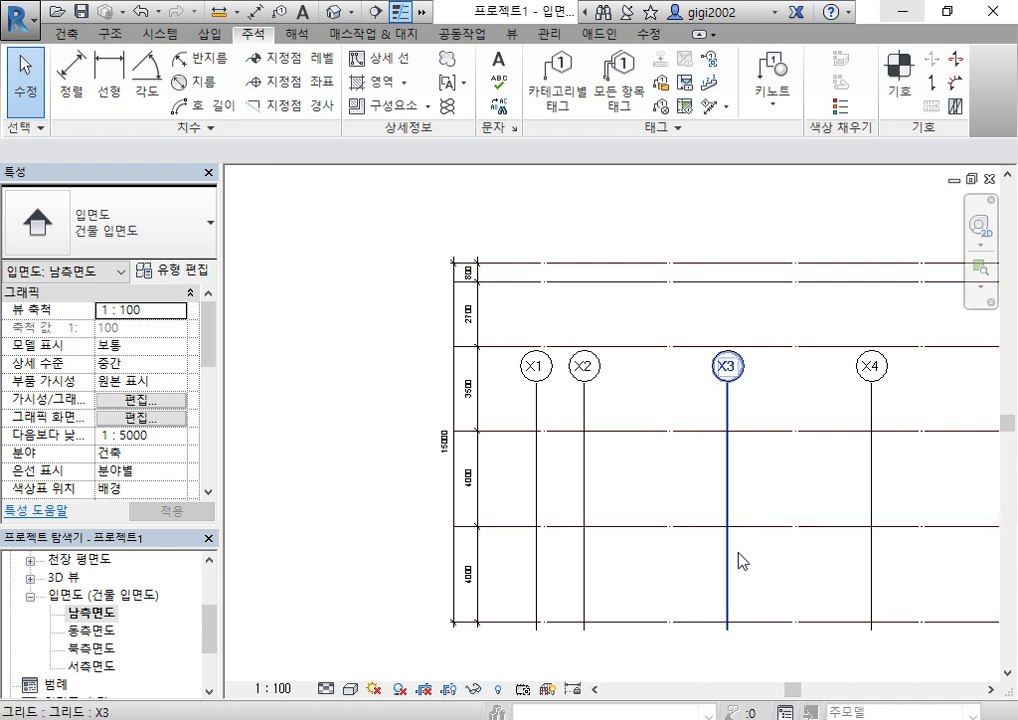
left_click(484, 421)
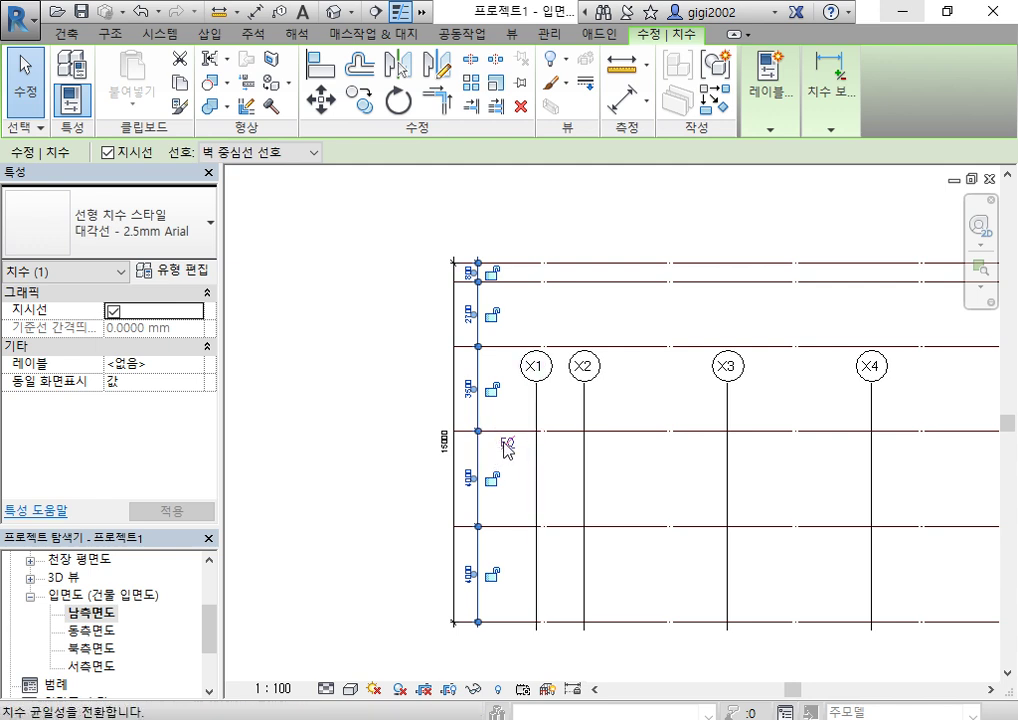
left_click(506, 442)
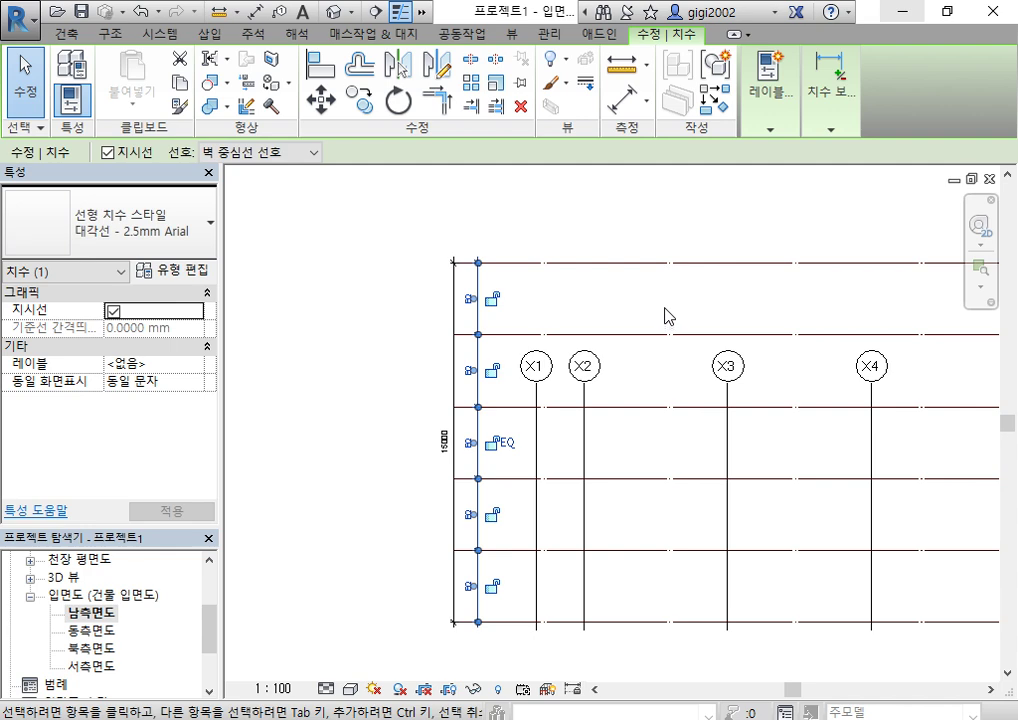
Turn off the EQ constraint of the inner level dimension chain so its segments display numeric values.
scroll(462, 458, "up", 5)
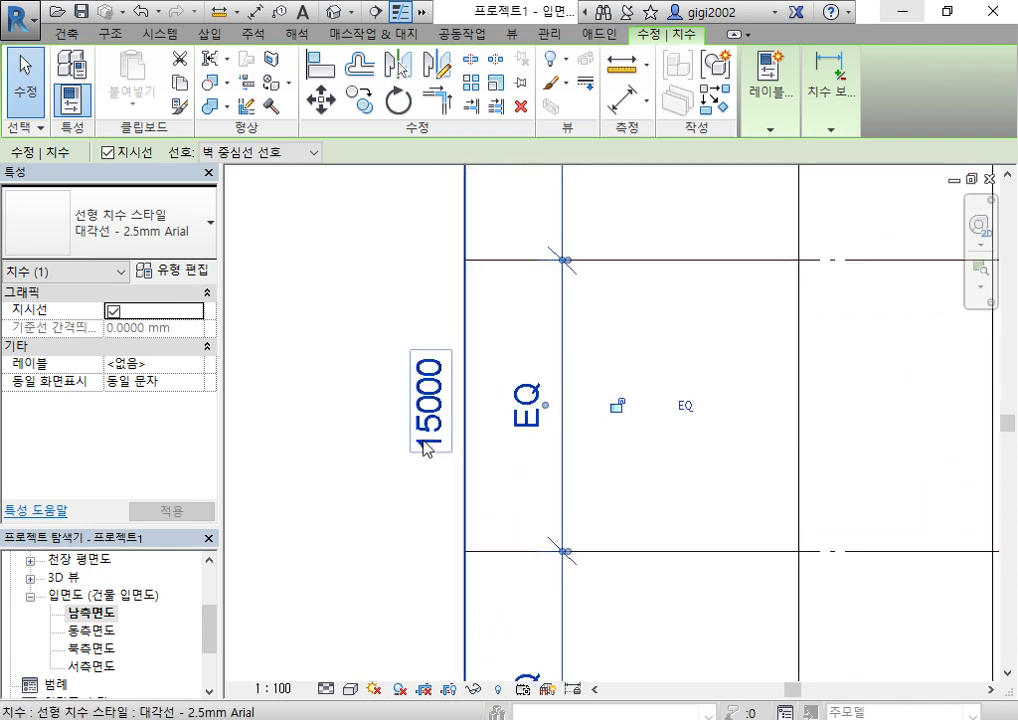
left_click(349, 494)
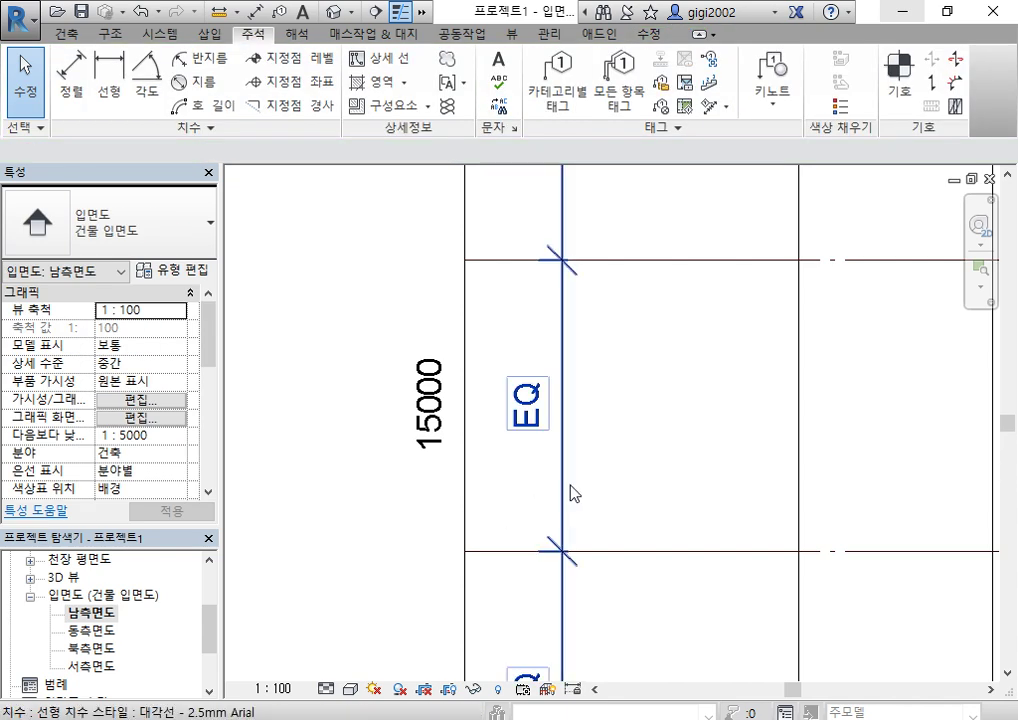
left_click(566, 486)
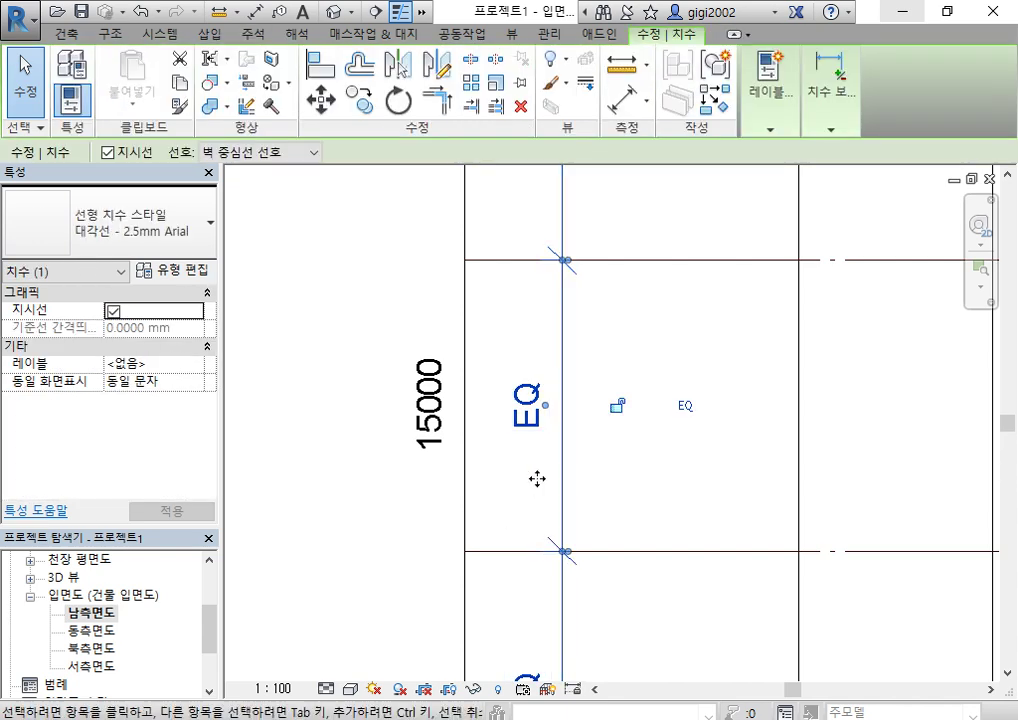
left_click(686, 408)
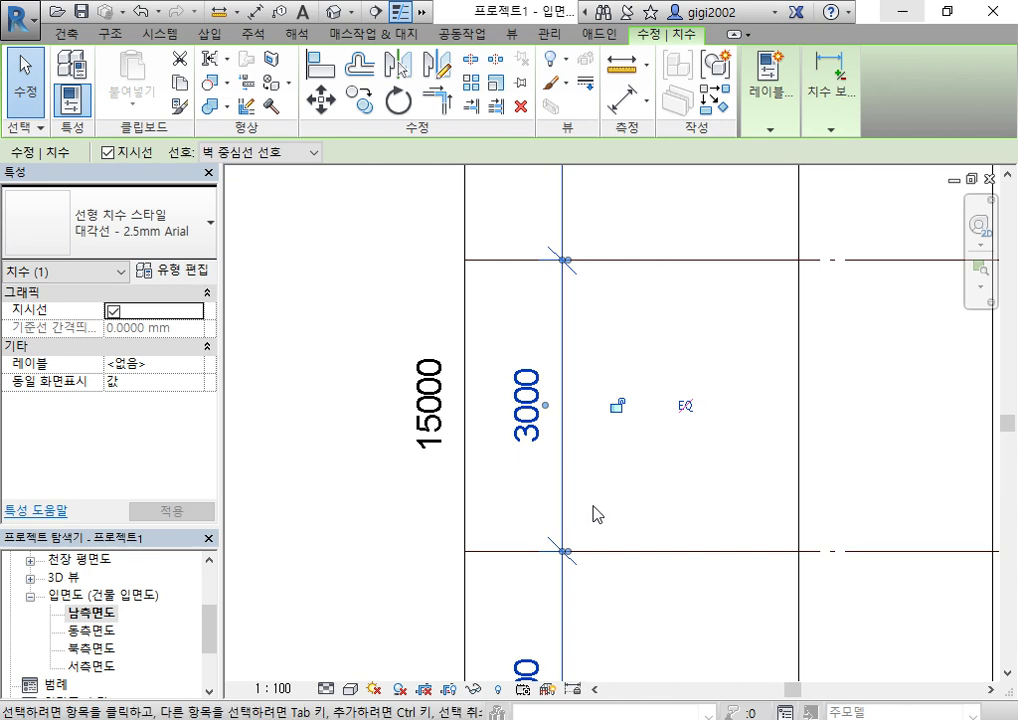
scroll(629, 357, "down", 5)
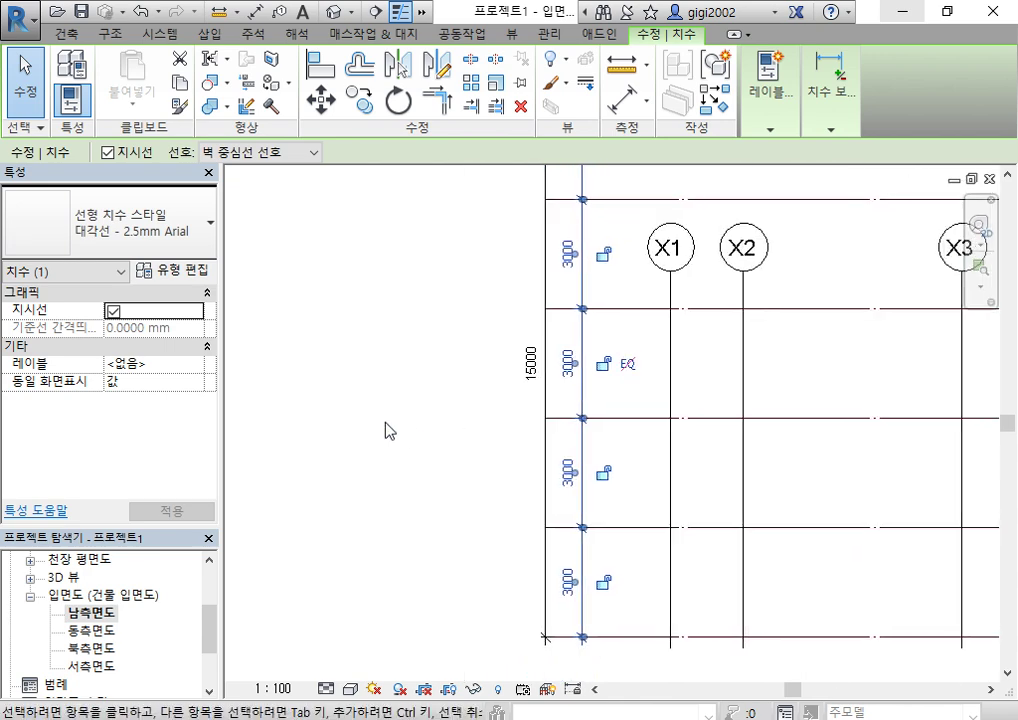
left_click(377, 383)
middle_click_drag(373, 375, 329, 420)
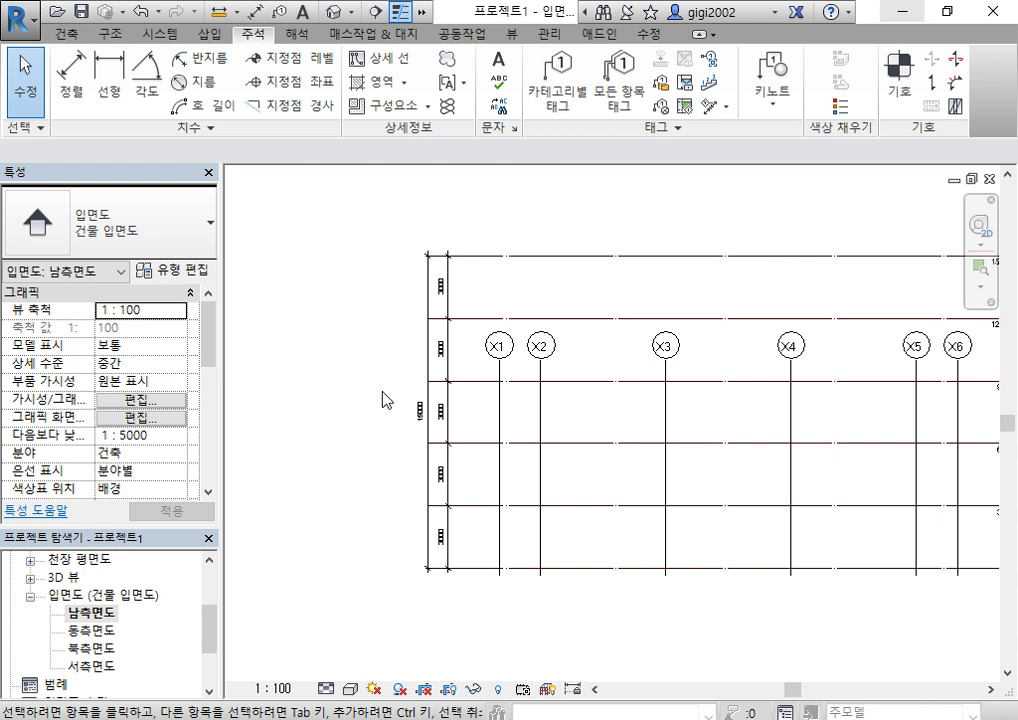
scroll(357, 400, "down", 3)
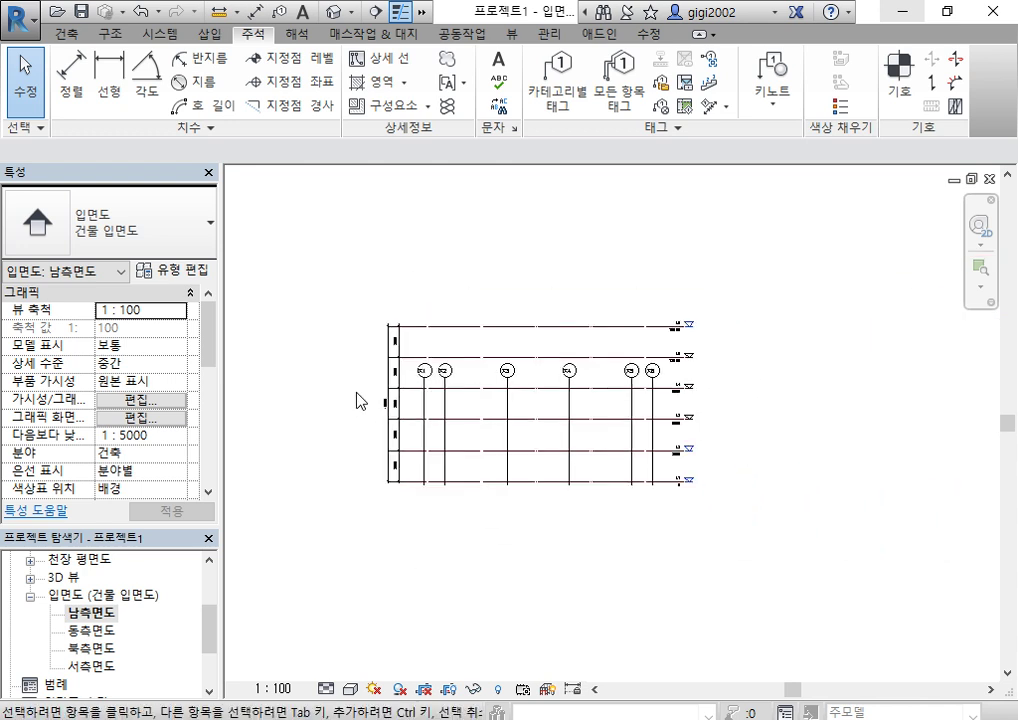
scroll(738, 398, "up", 3)
middle_click_drag(738, 398, 894, 372)
scroll(452, 541, "up", 3)
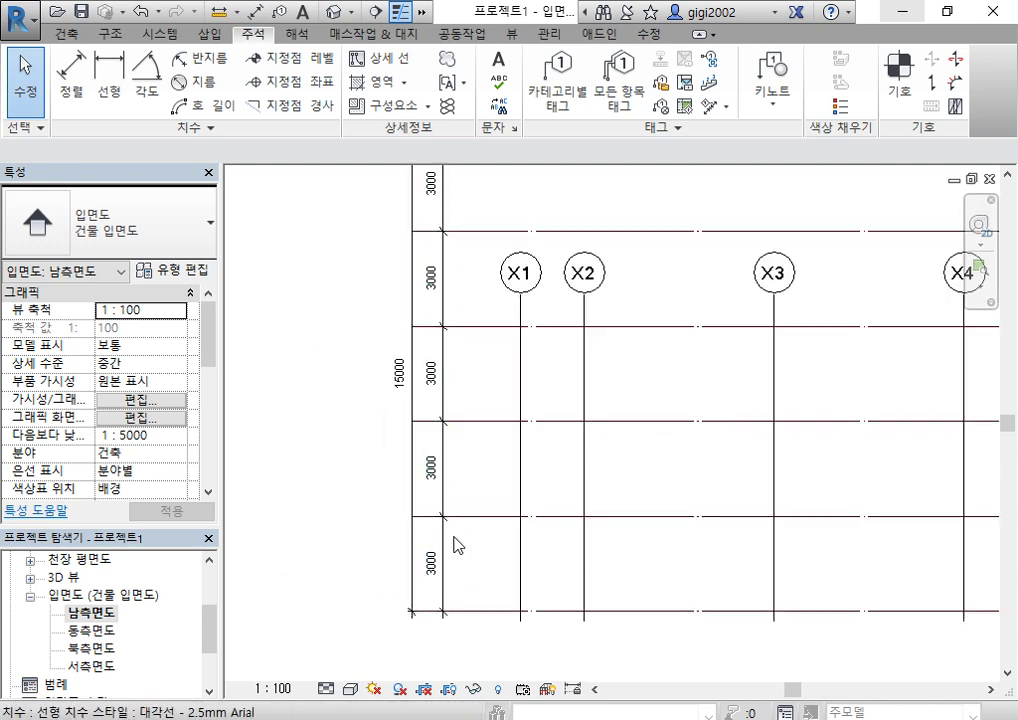
left_click(502, 519)
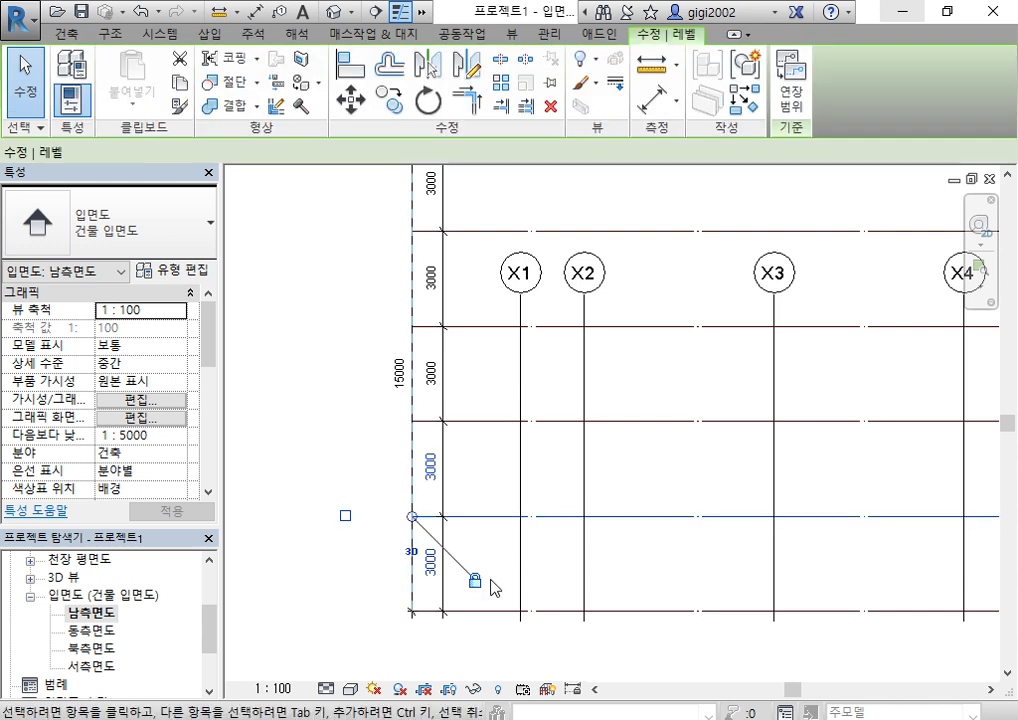
left_click(432, 566)
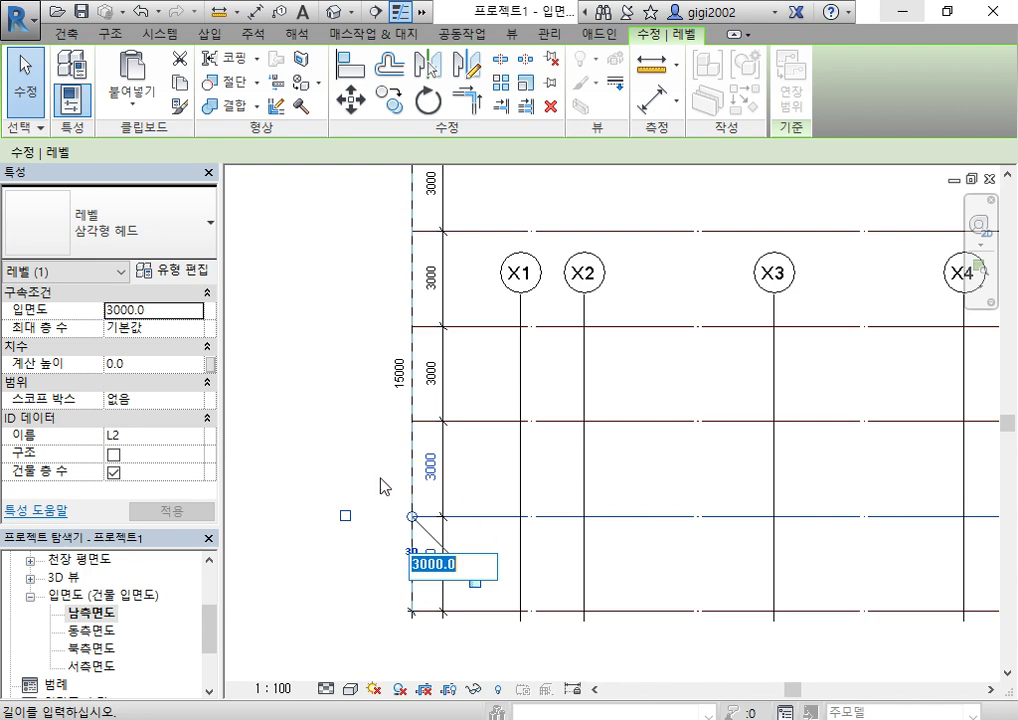
left_click(315, 417)
scroll(314, 392, "down", 2)
left_click(311, 386)
scroll(305, 410, "up", 2)
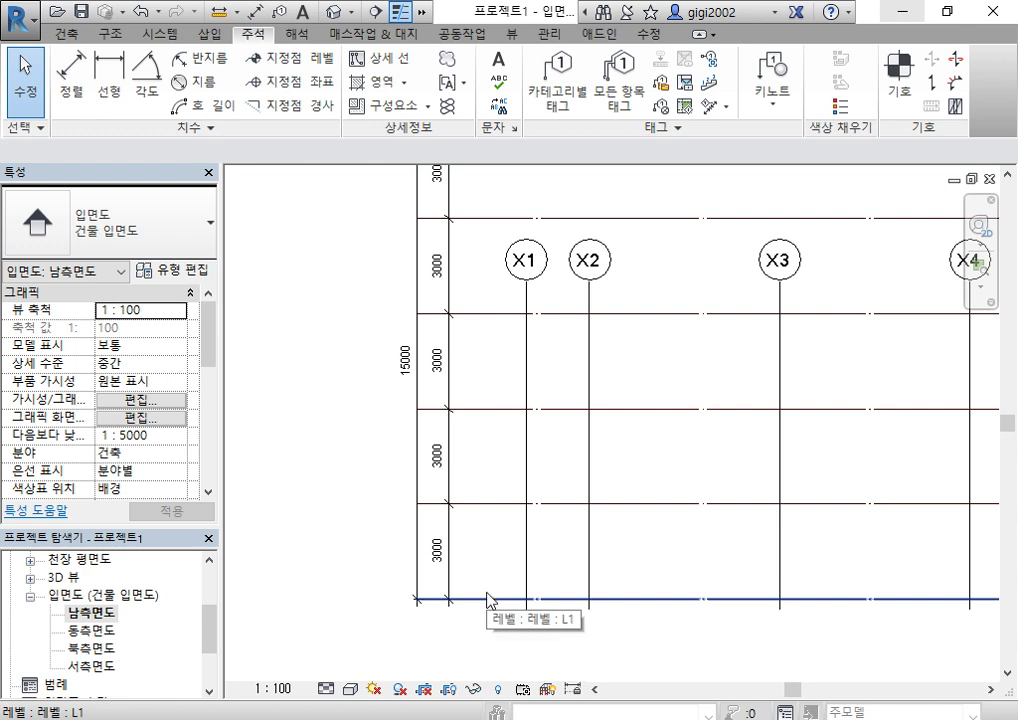
middle_click_drag(493, 422, 488, 535)
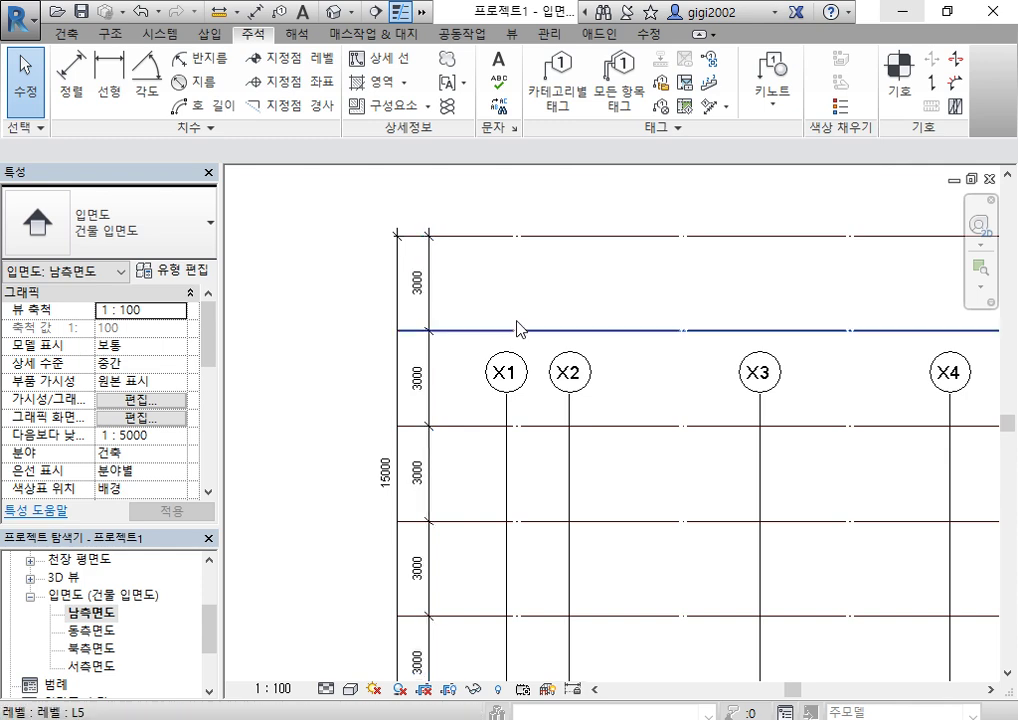
middle_click_drag(540, 612, 565, 540)
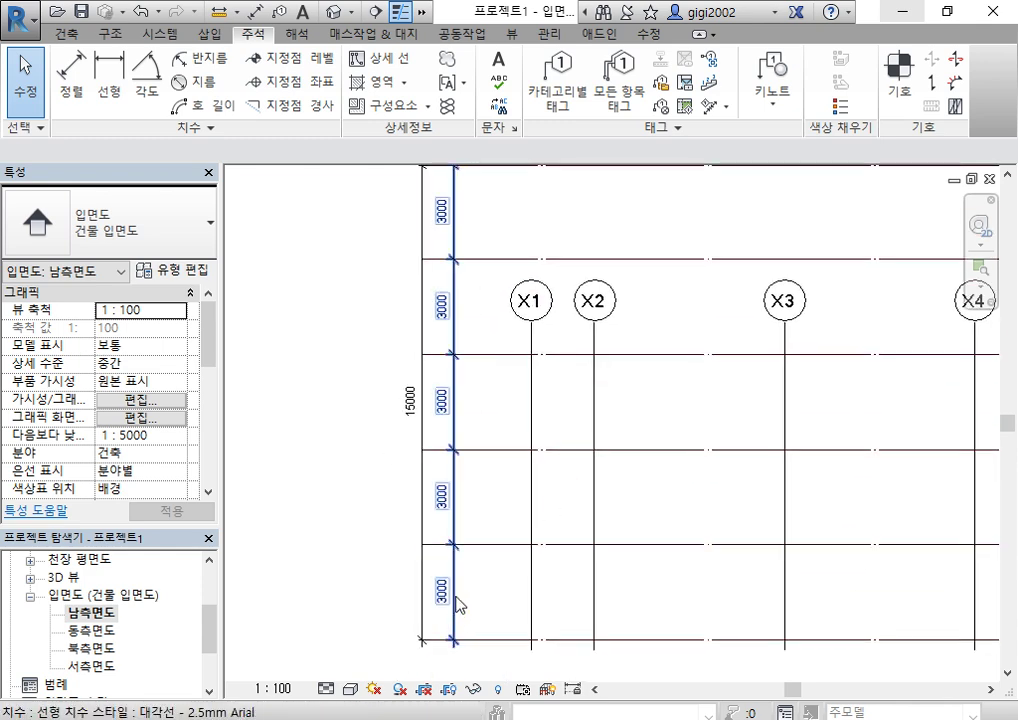
middle_click_drag(602, 500, 486, 563)
left_click_drag(591, 625, 545, 209)
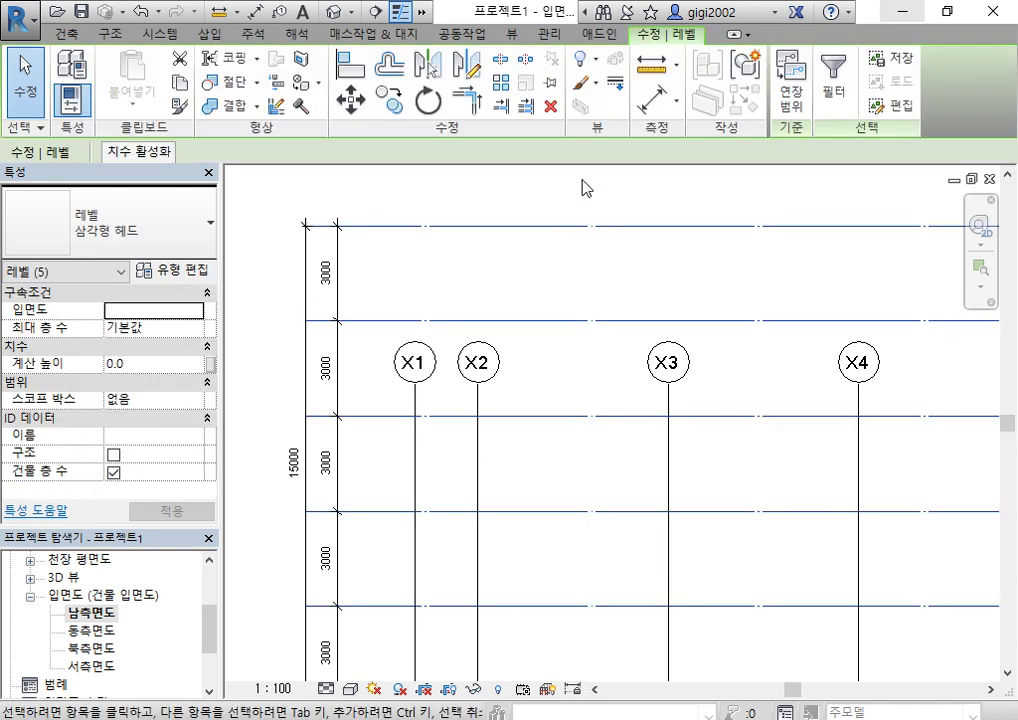
left_click(602, 263)
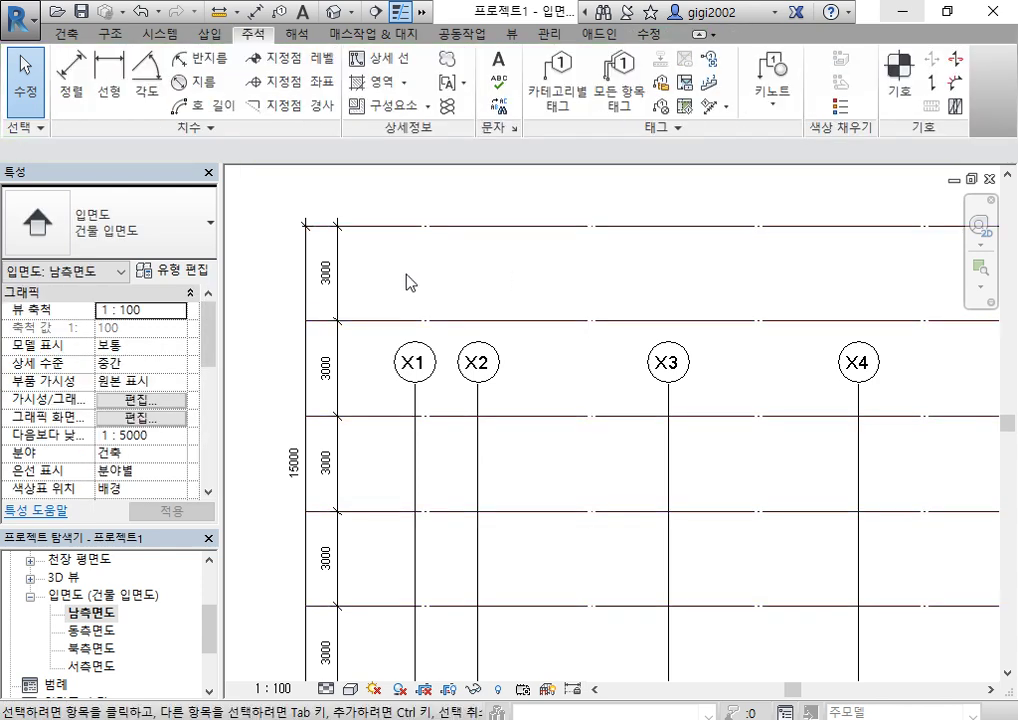
Lock the four segments of the inner dimension chain between levels L2 and L6.
left_click(338, 250)
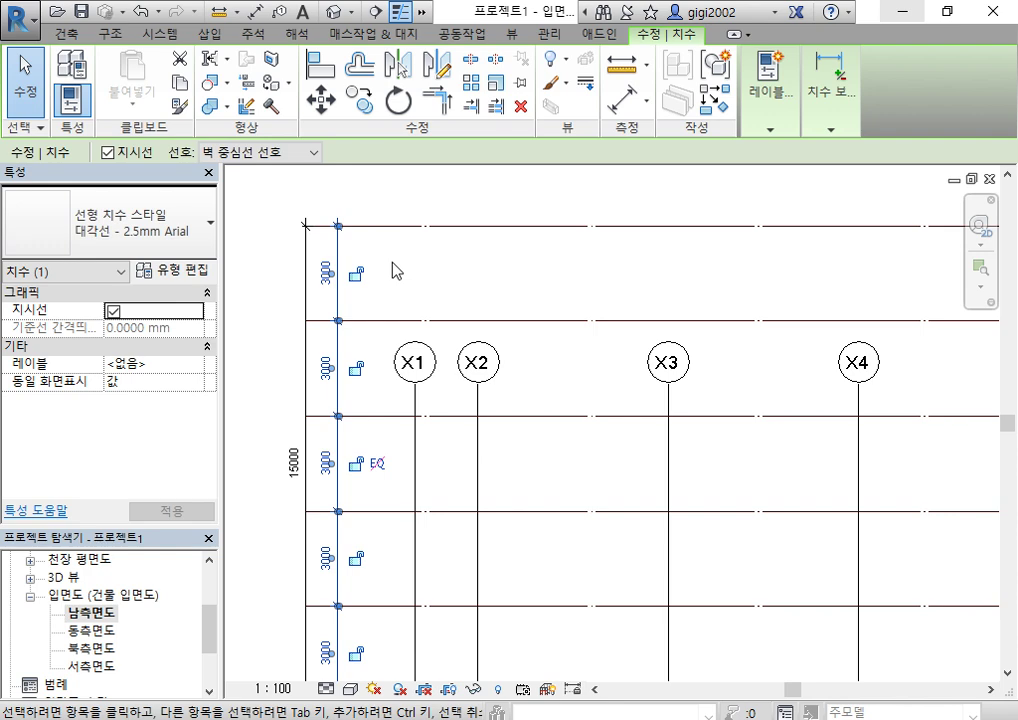
left_click(354, 558)
left_click(354, 463)
left_click(355, 368)
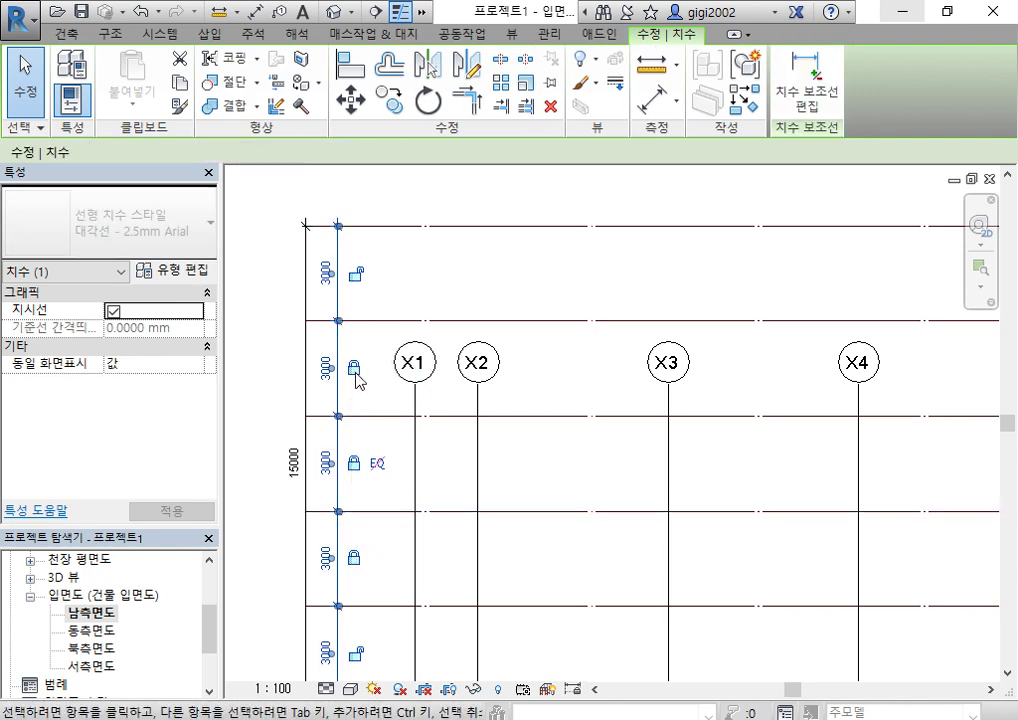
left_click(355, 273)
middle_click_drag(503, 533, 548, 408)
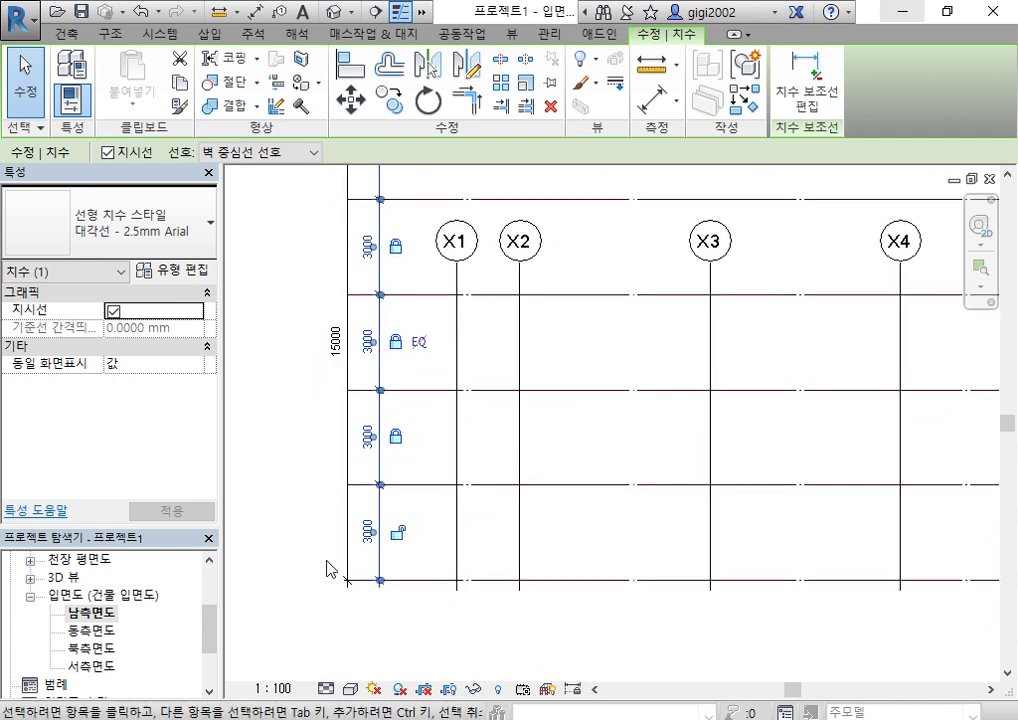
Set the distance between L1 and L2 to 4000 by moving the L2 level through its dimension.
key("Escape")
left_click(598, 484)
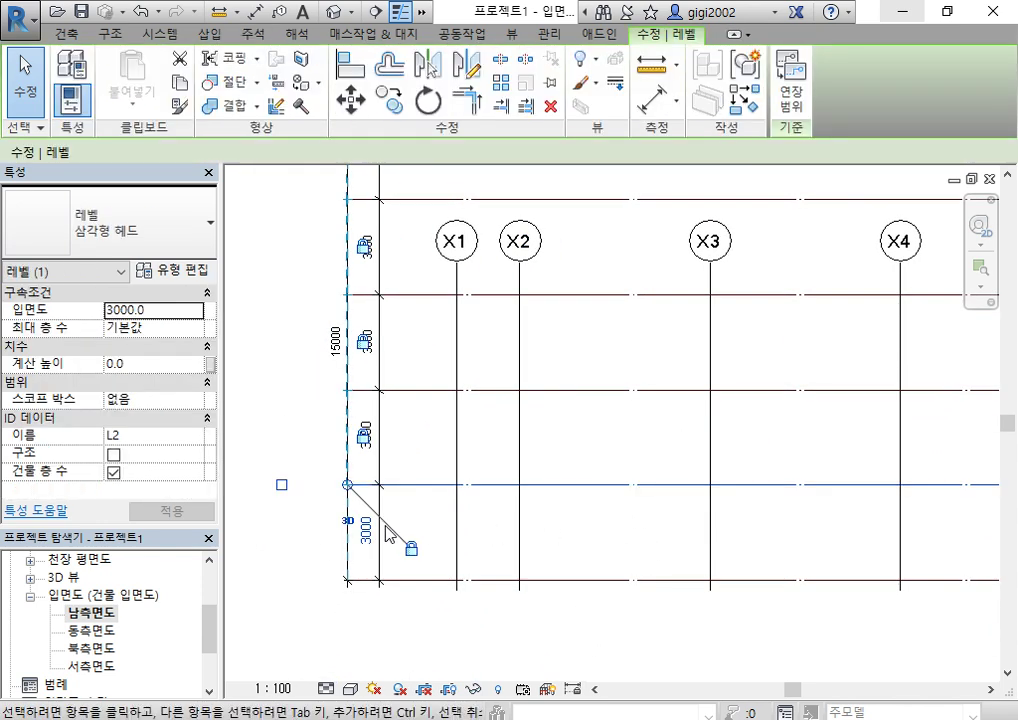
left_click(377, 534)
type("4000")
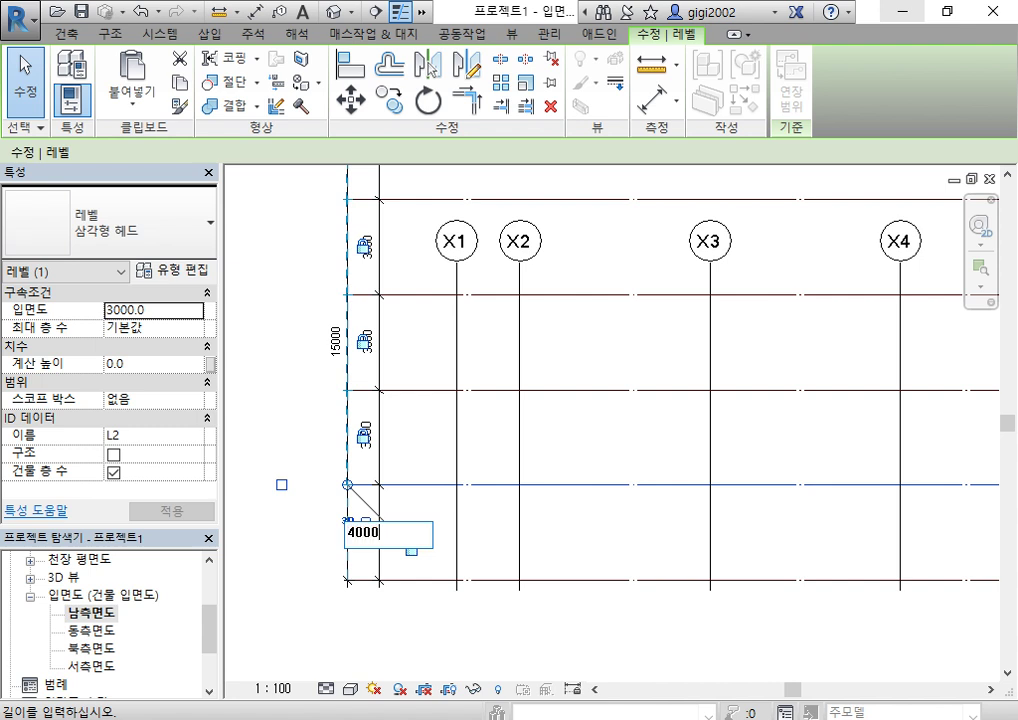
key("Return")
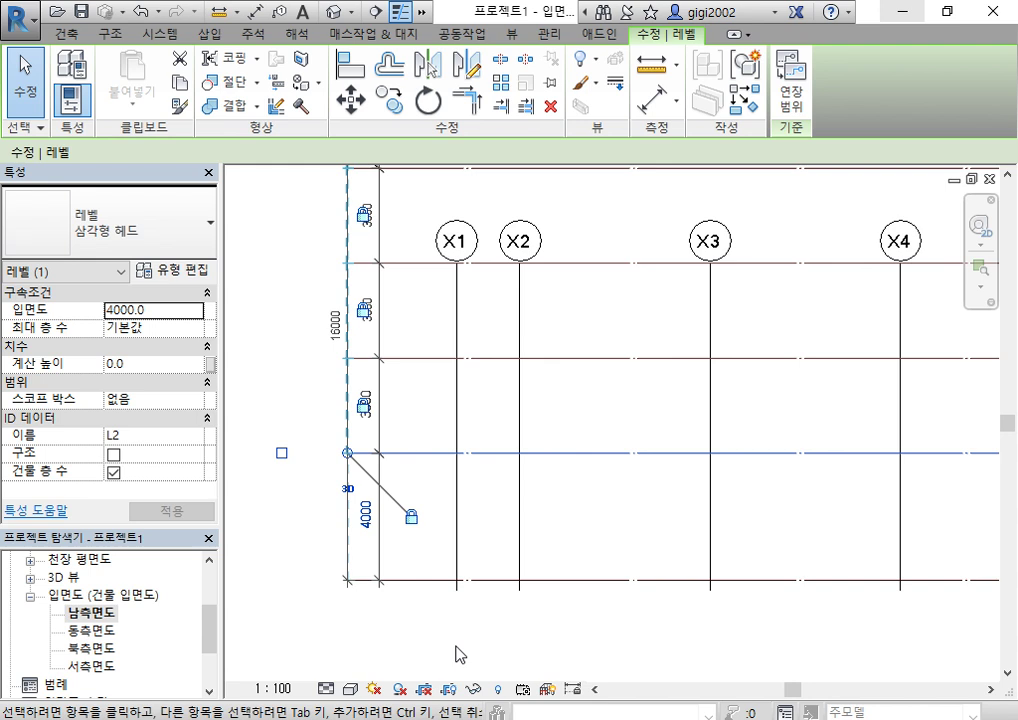
Set the distance from L1 to L2 back to 3000 and clear the selection.
left_click(368, 514)
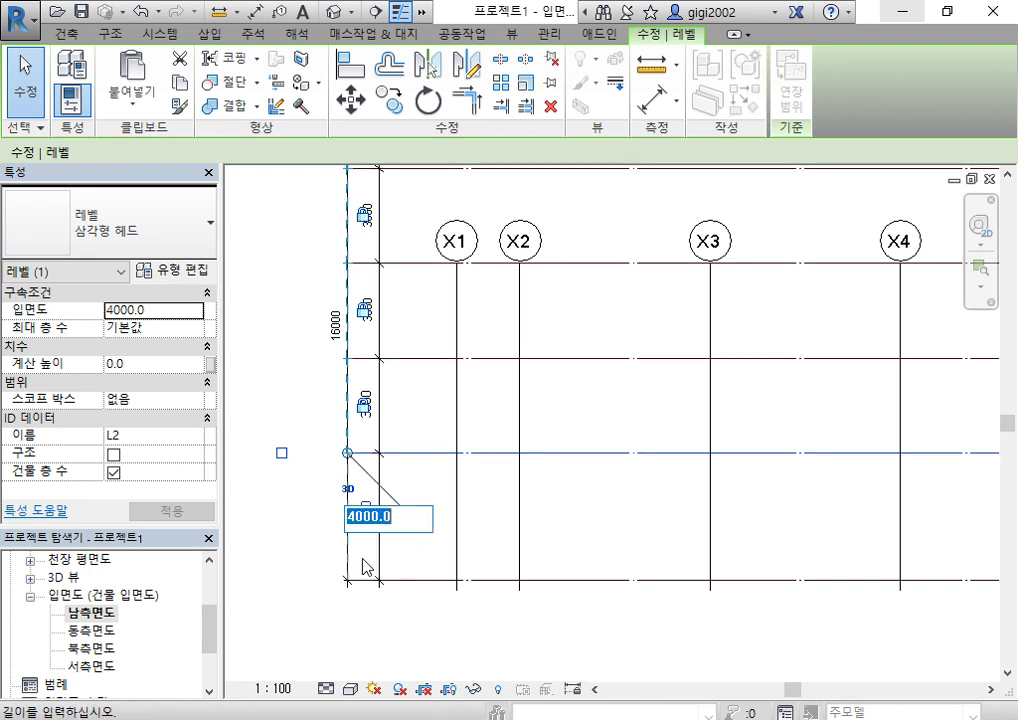
type("3000")
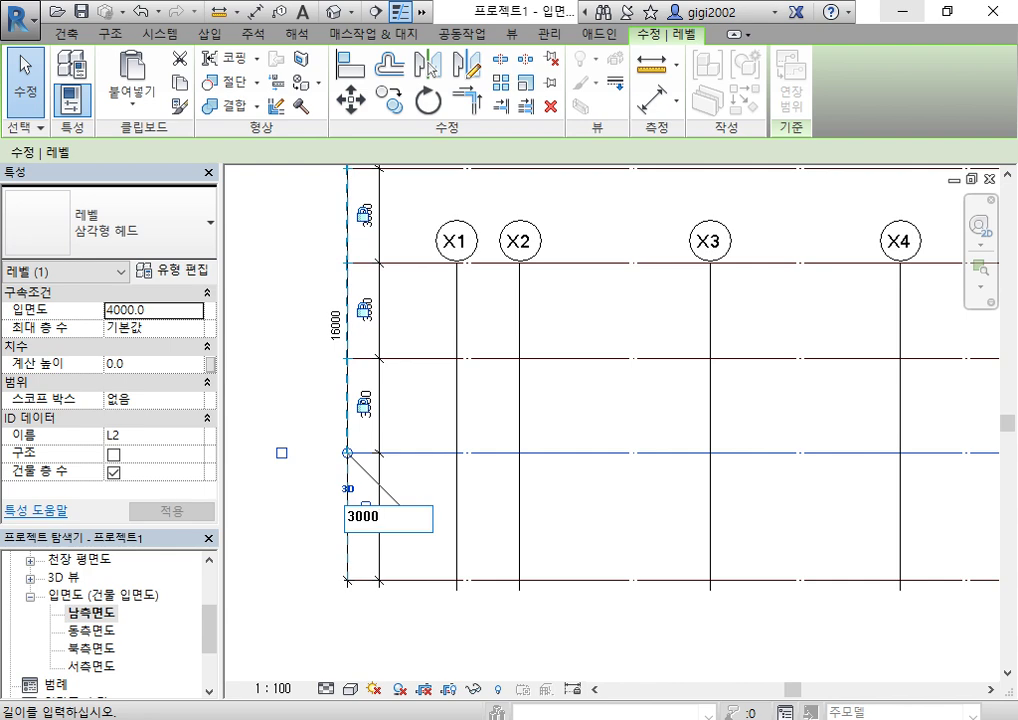
key("Return")
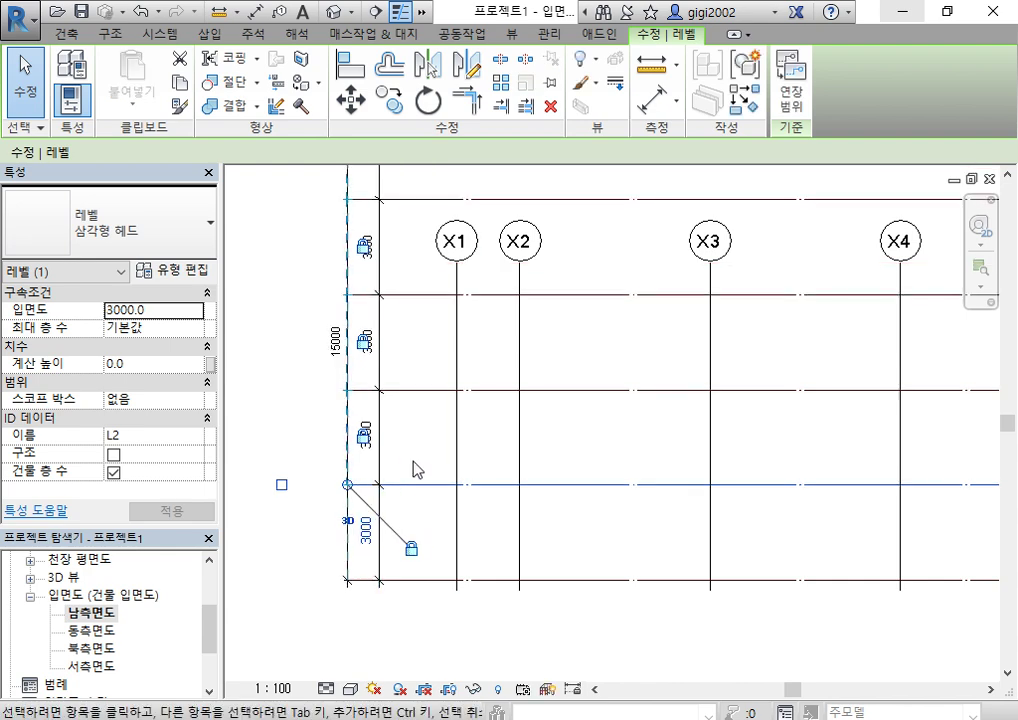
left_click(393, 463)
left_click(388, 481)
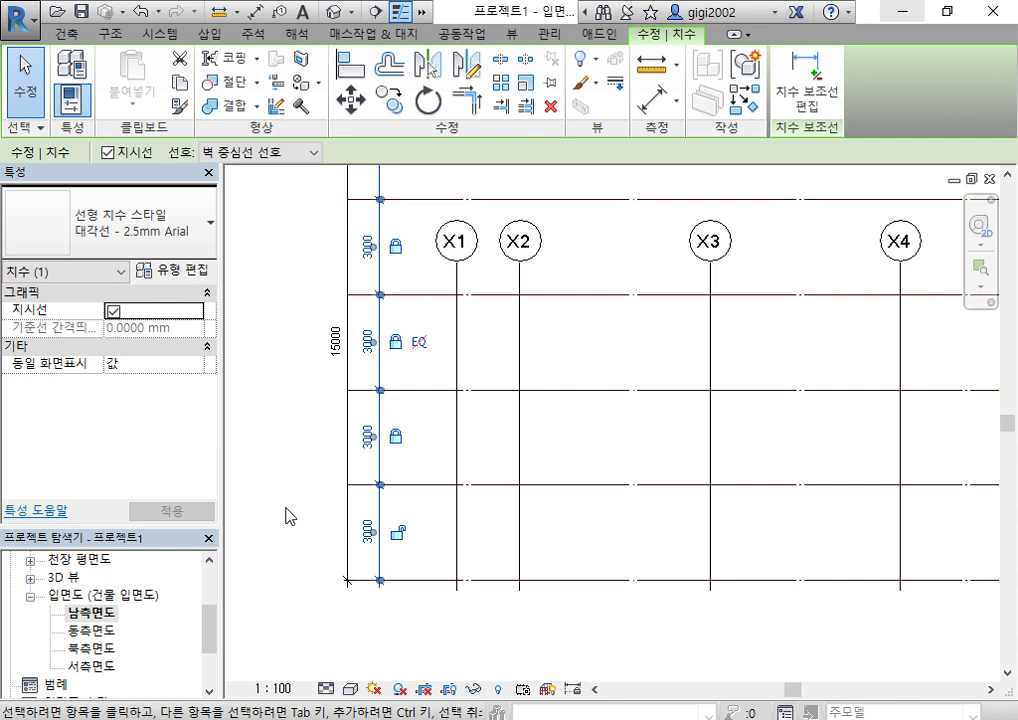
left_click(282, 439)
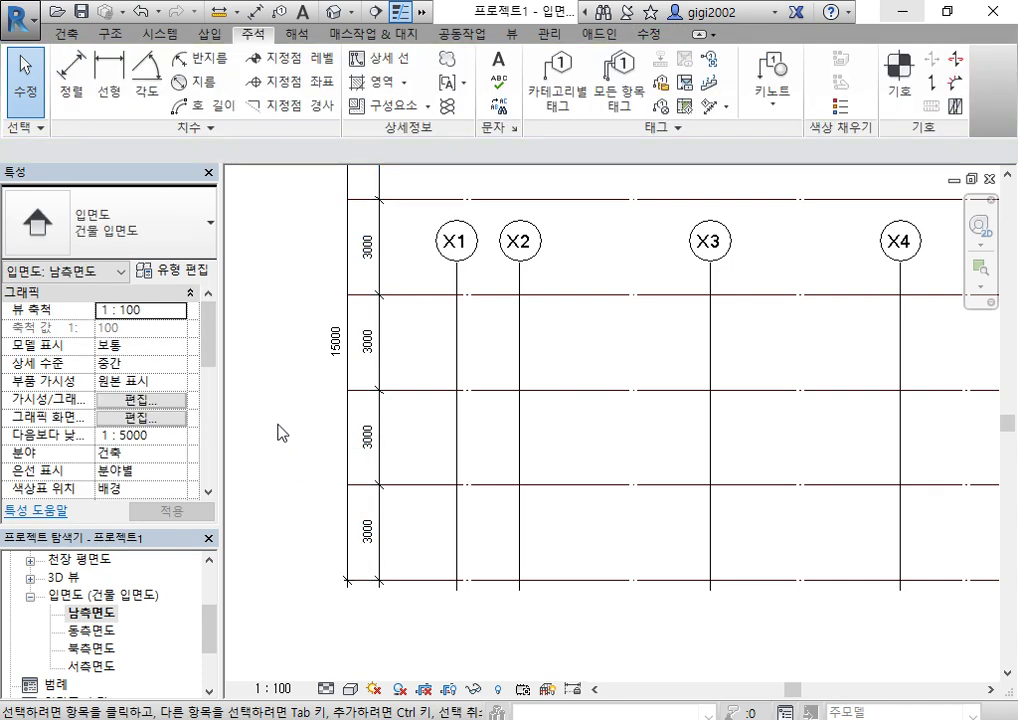
Compare the floor plan views listed in the project browser with the level heads L1 to L6 in the elevation.
scroll(280, 430, "down", 3)
middle_click_drag(472, 396, 512, 497)
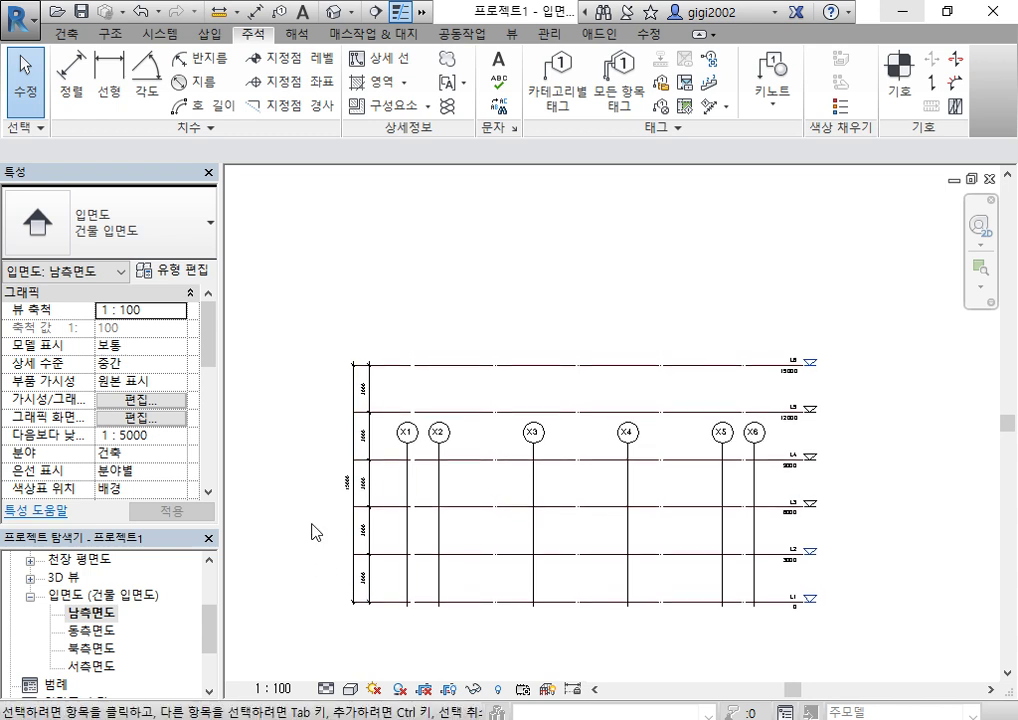
left_click_drag(215, 628, 211, 577)
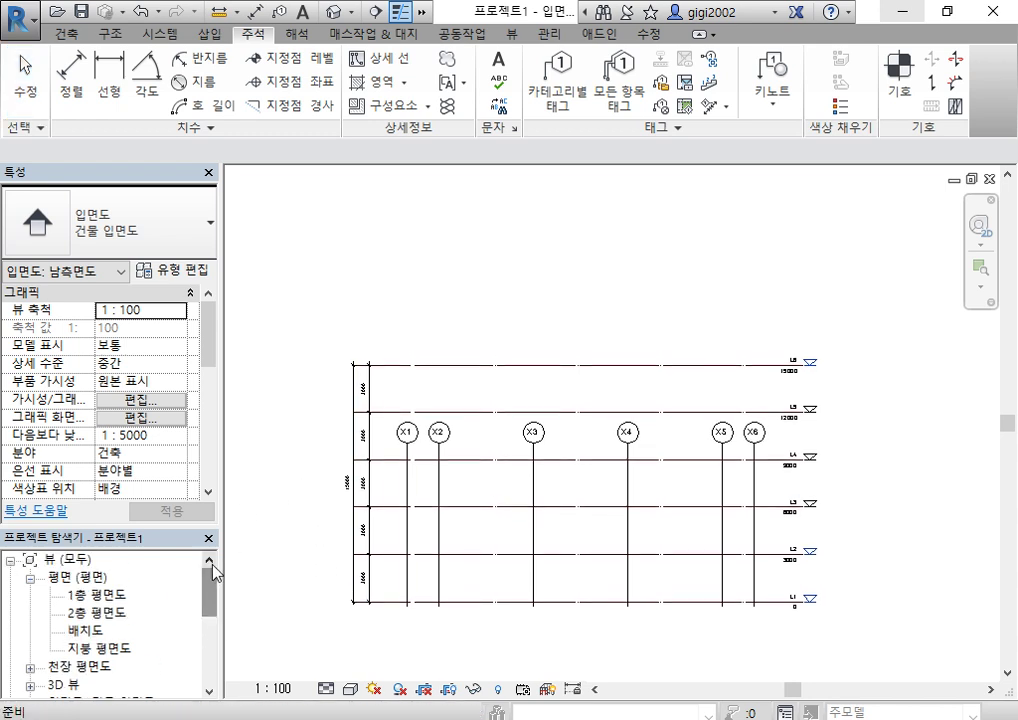
scroll(855, 632, "up", 3)
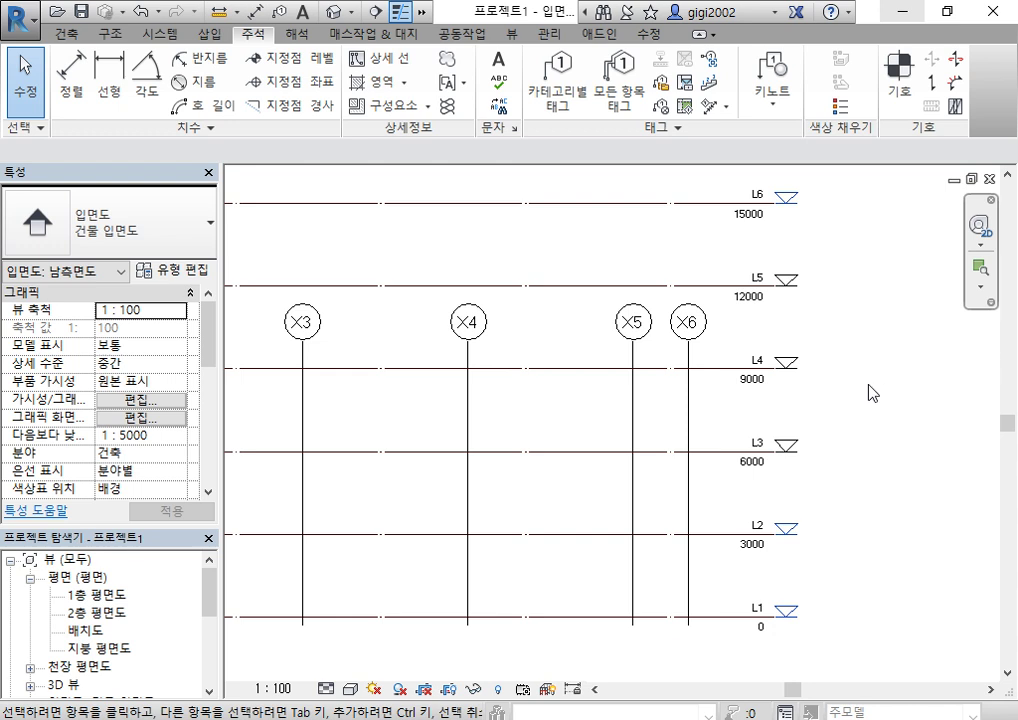
middle_click_drag(877, 350, 867, 367)
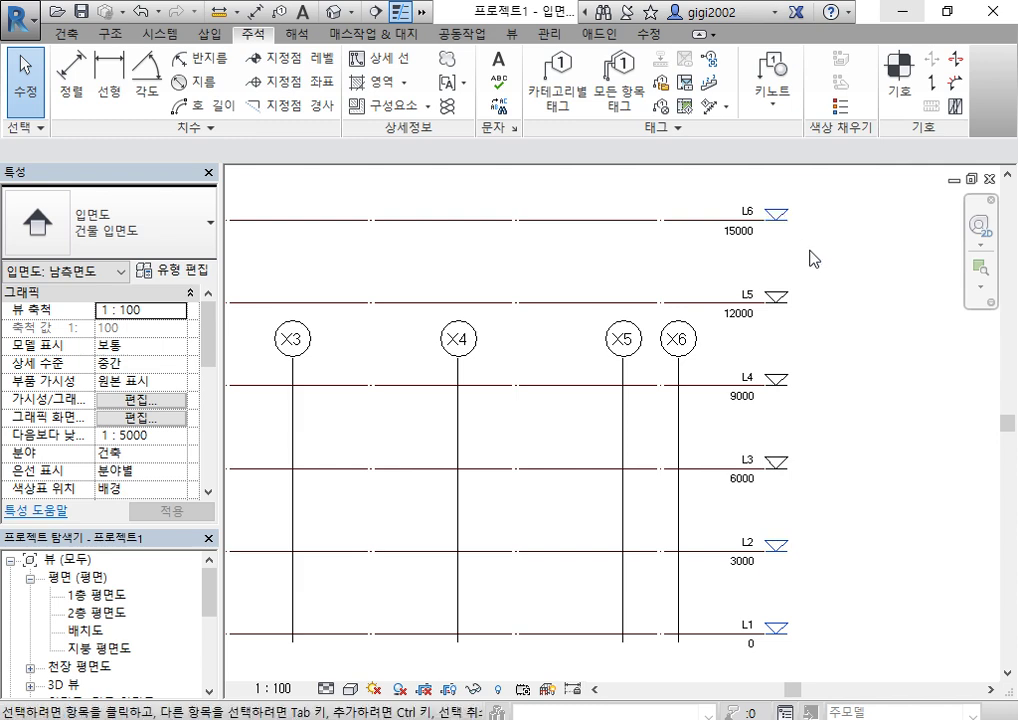
scroll(796, 195, "up", 3)
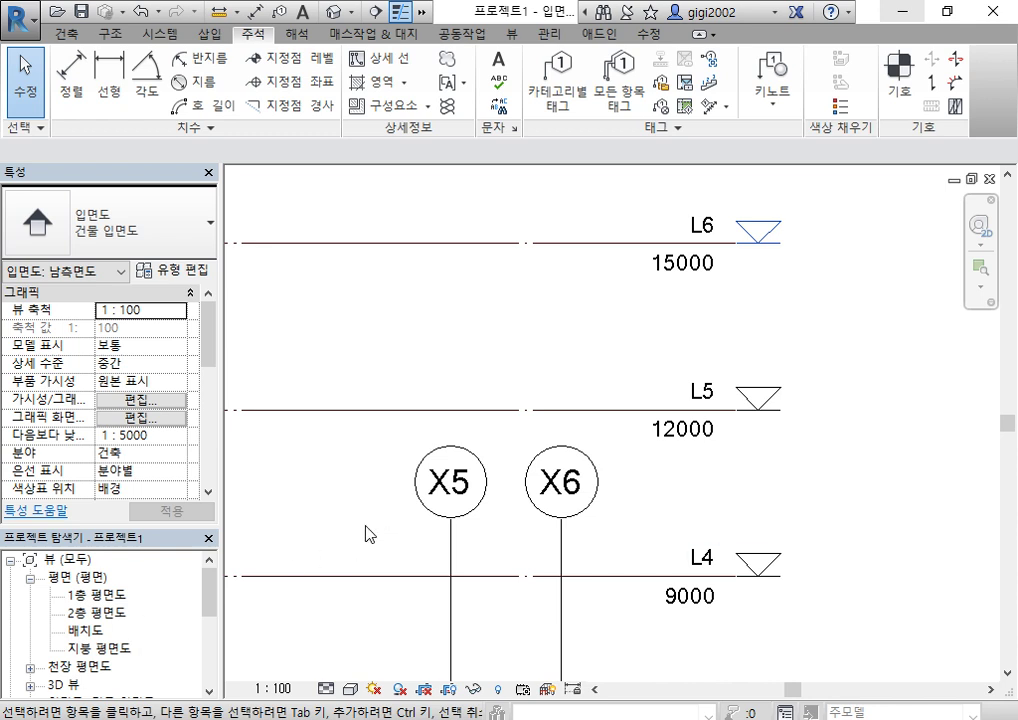
scroll(357, 500, "down", 2)
middle_click_drag(357, 500, 650, 362)
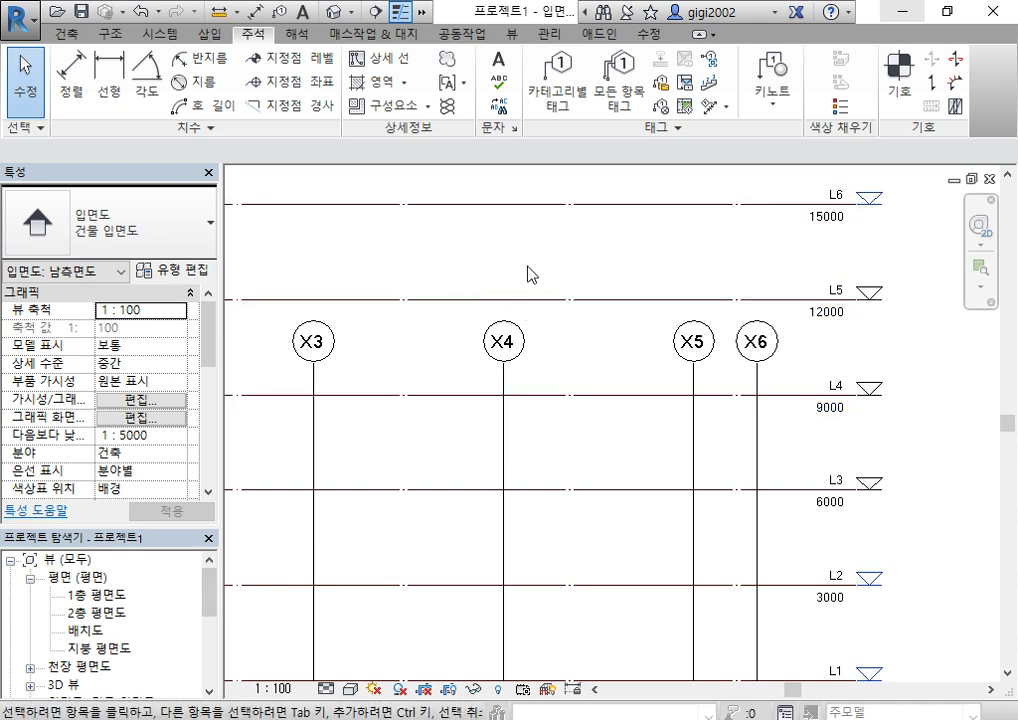
Start creating new floor plans and compare the offered levels with the option against duplicating existing views turned off and back on.
left_click(511, 34)
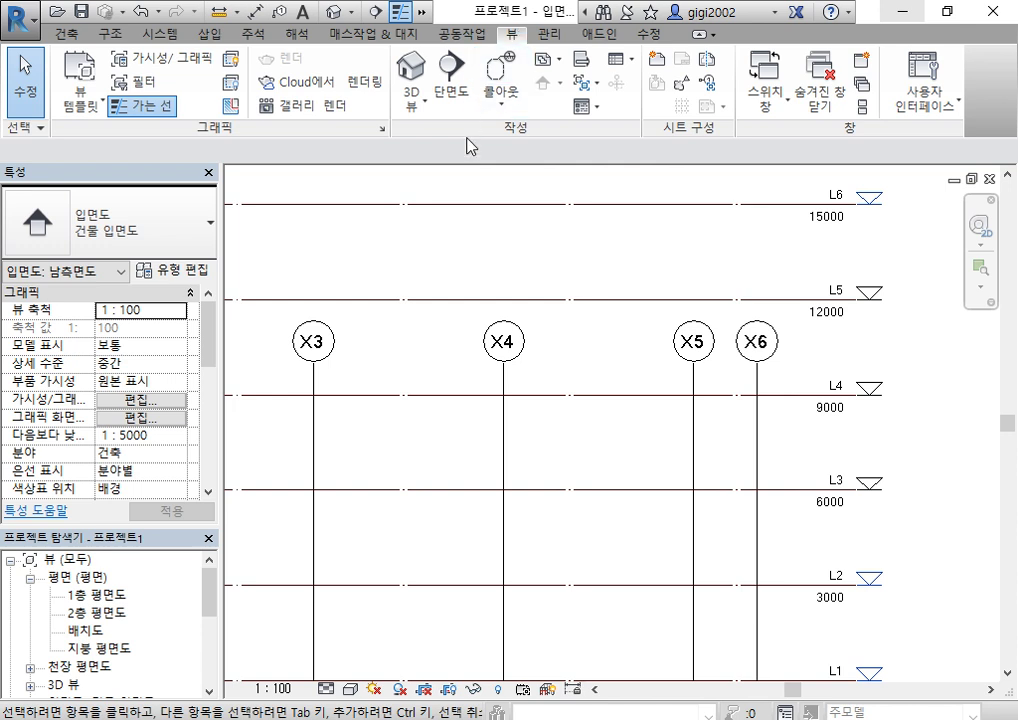
left_click(557, 63)
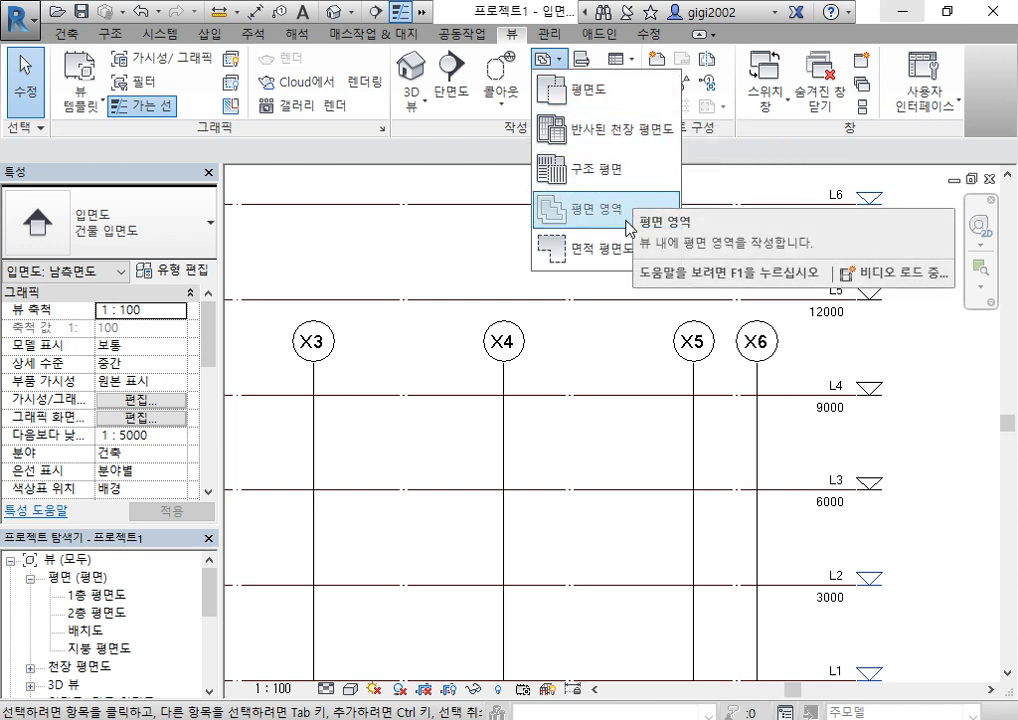
left_click(604, 100)
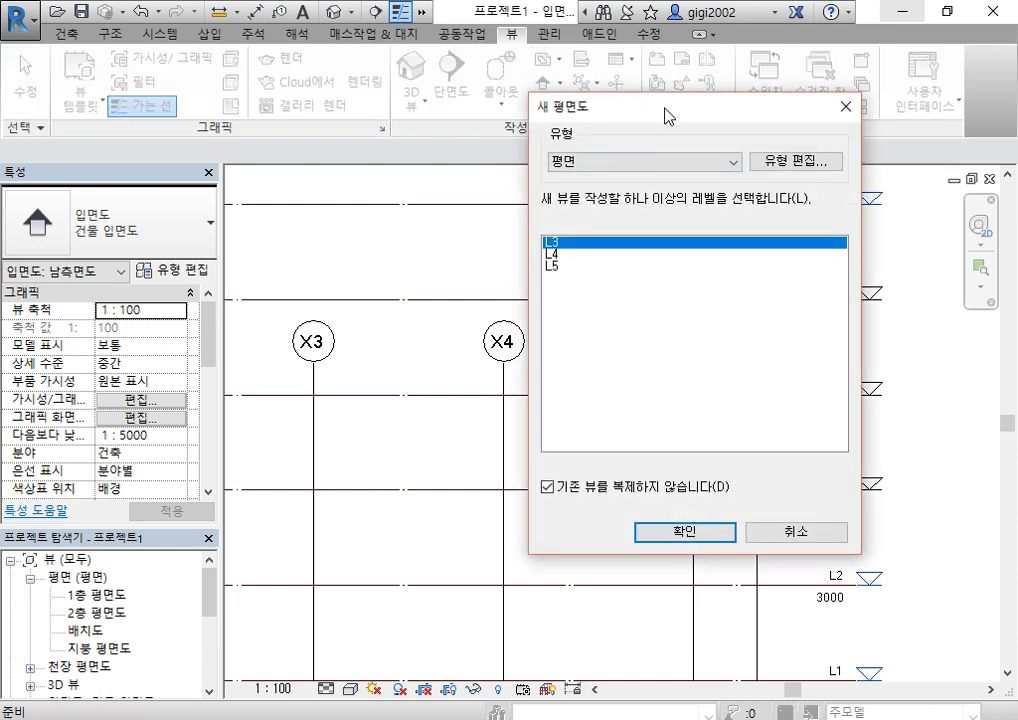
left_click_drag(668, 116, 483, 124)
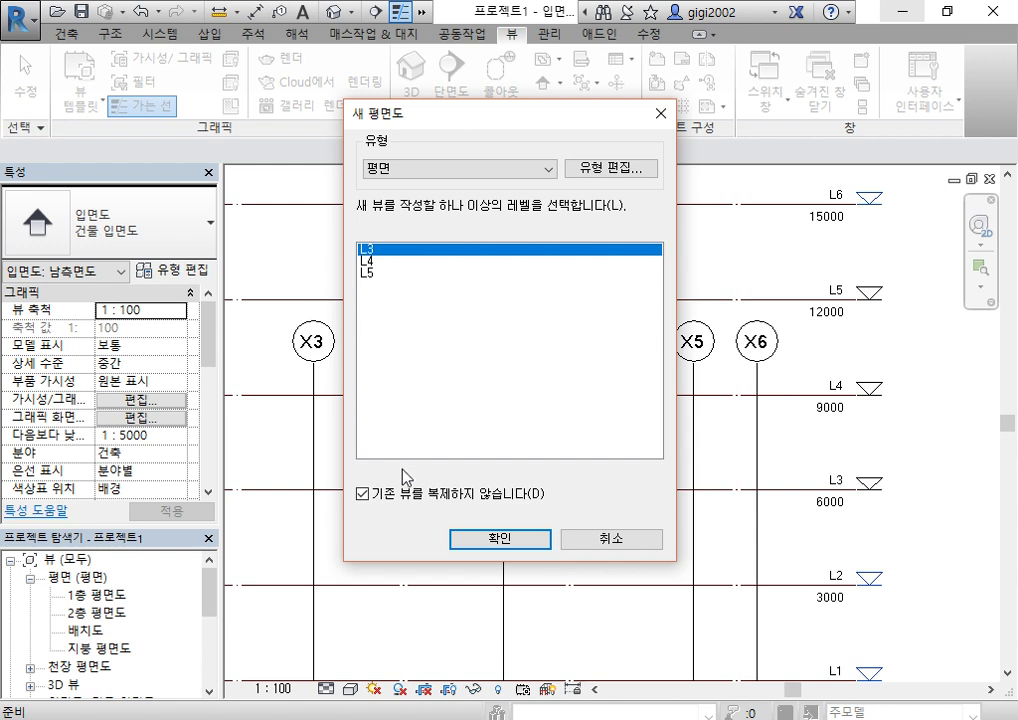
left_click(362, 494)
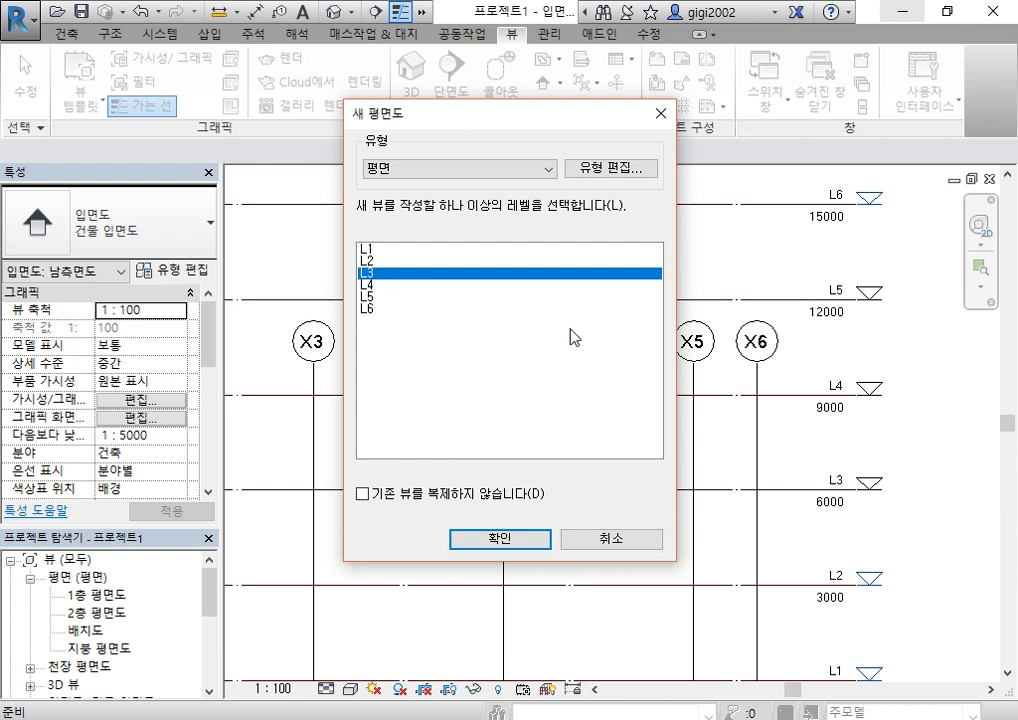
left_click(372, 494)
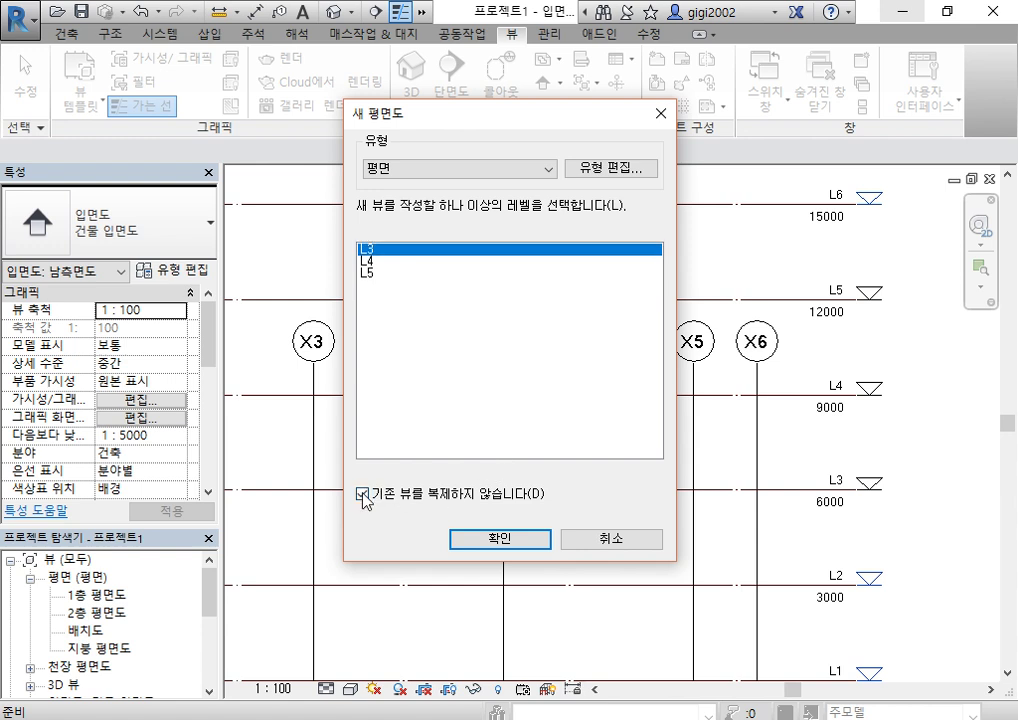
Select levels L3, L4 and L5 together and create floor plan views for them.
left_click(368, 274)
left_click(388, 250)
left_click_drag(386, 251, 386, 276)
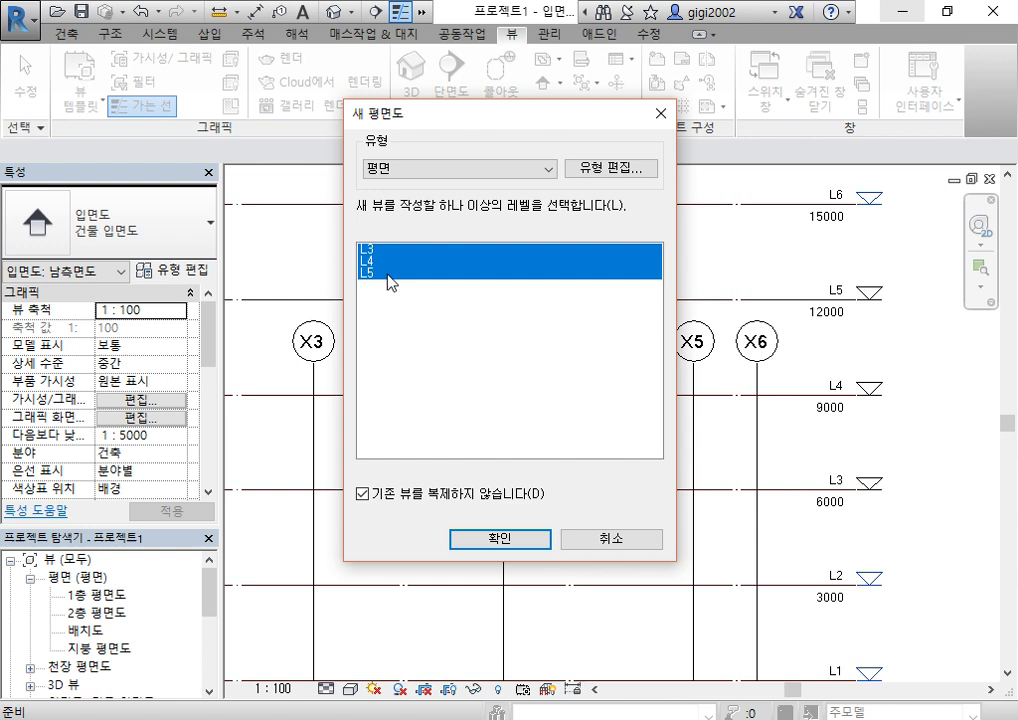
left_click(472, 367)
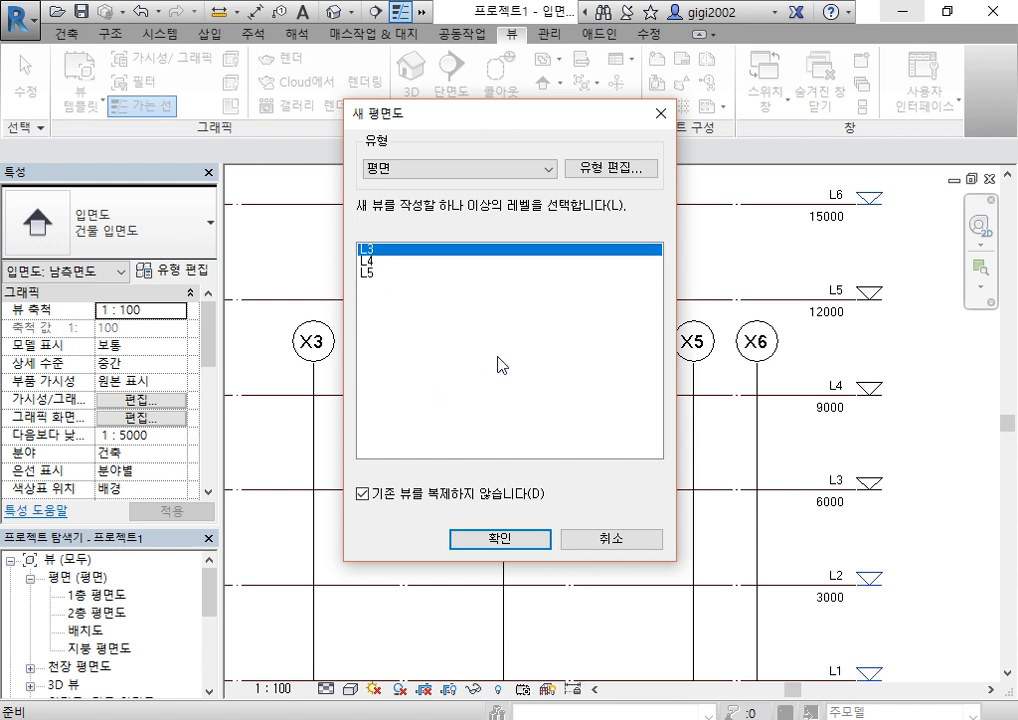
left_click(397, 262)
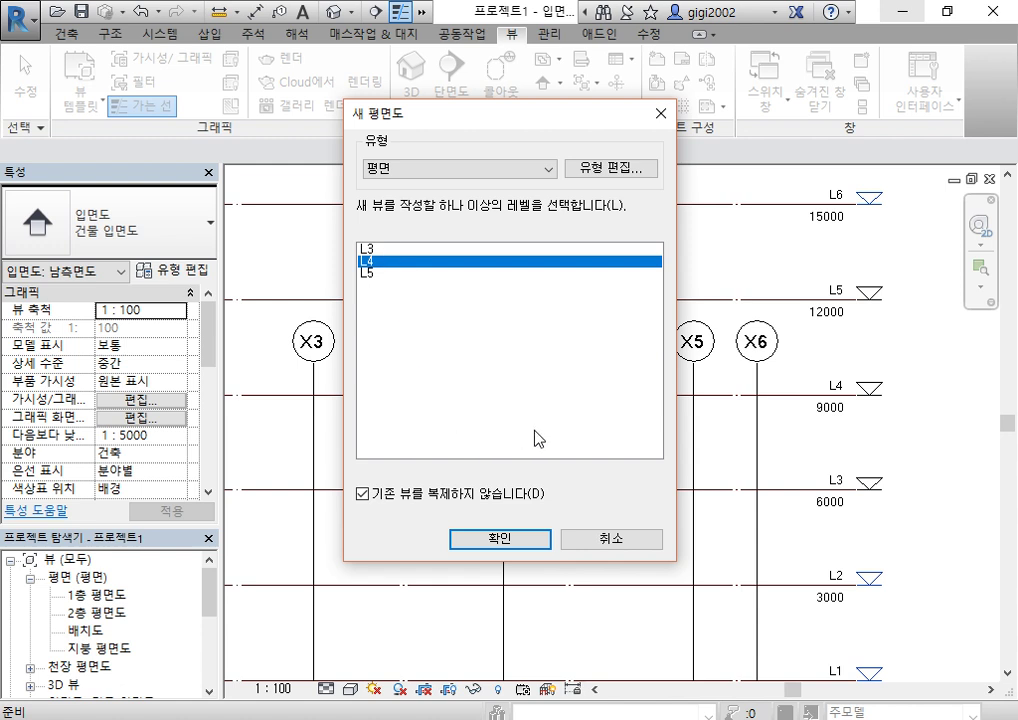
left_click_drag(391, 250, 432, 373)
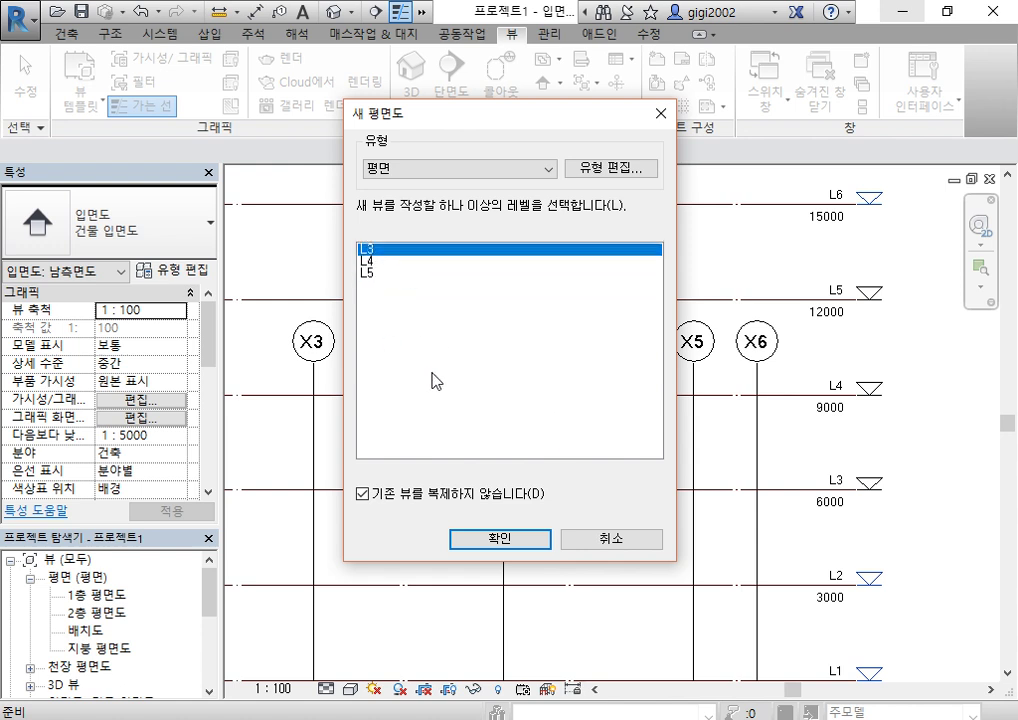
left_click(400, 273, "shift")
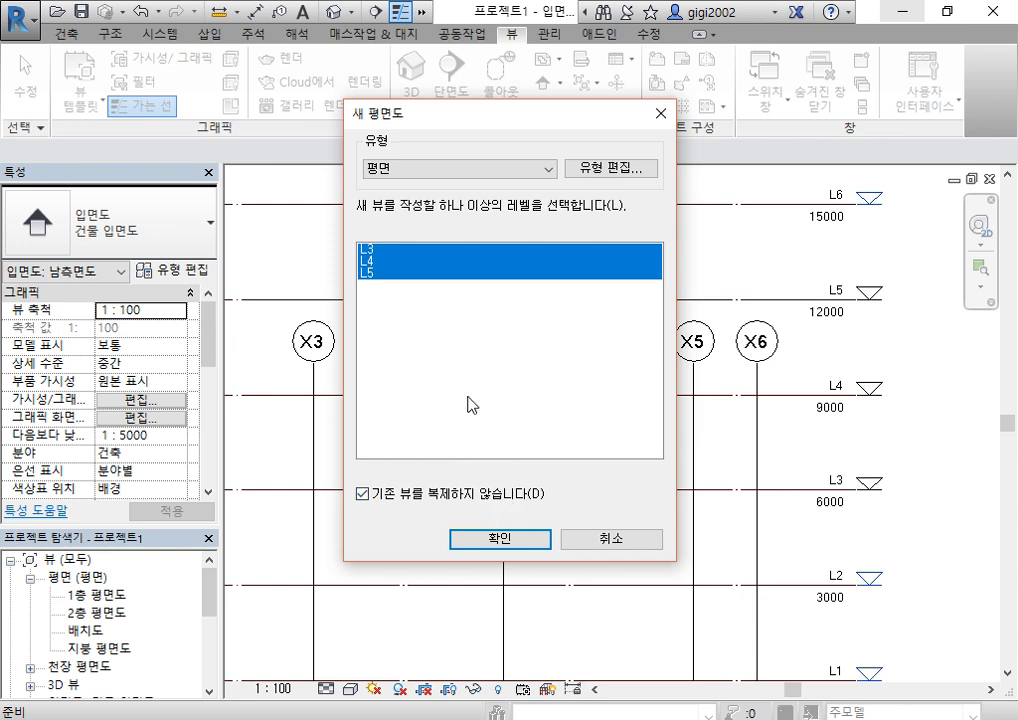
left_click(487, 540)
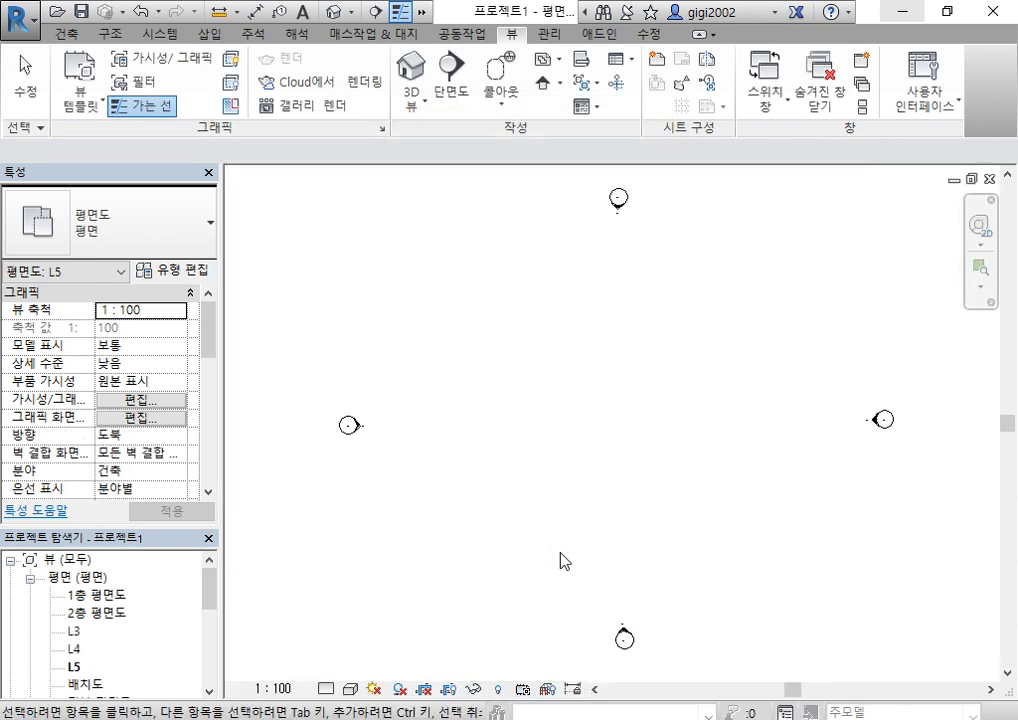
Reopen the 남측면도 elevation view and bring the floor plan list back into sight in the project browser.
mouse_move(210, 588)
left_mouse_down()
mouse_move(210, 617)
mouse_move(216, 607)
left_mouse_up()
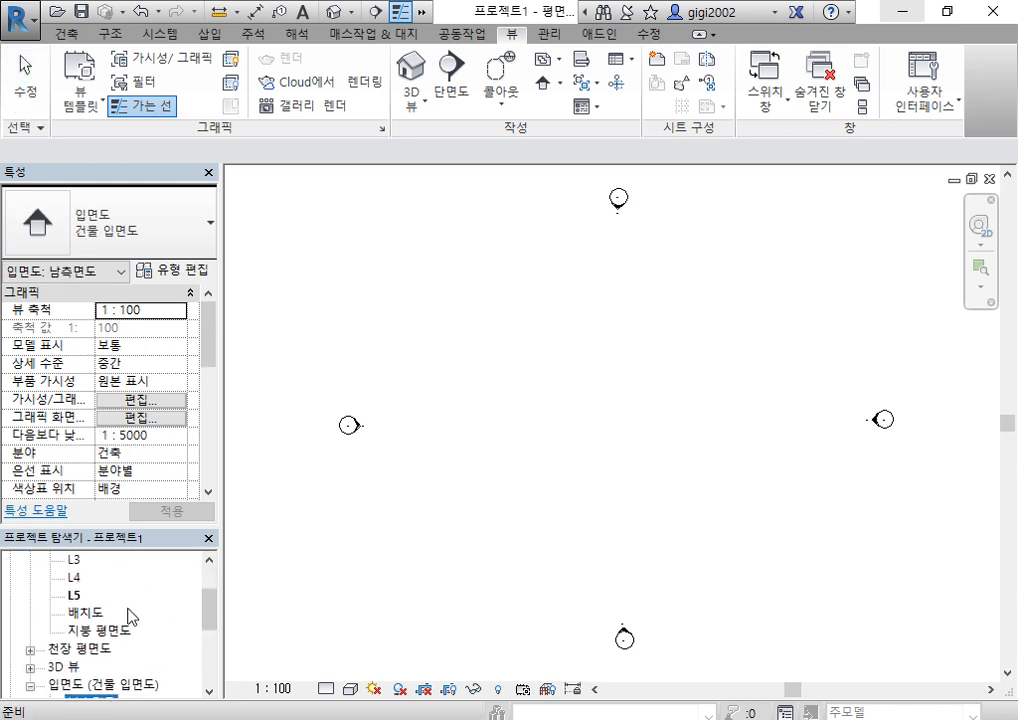
scroll(209, 598, "up", 3)
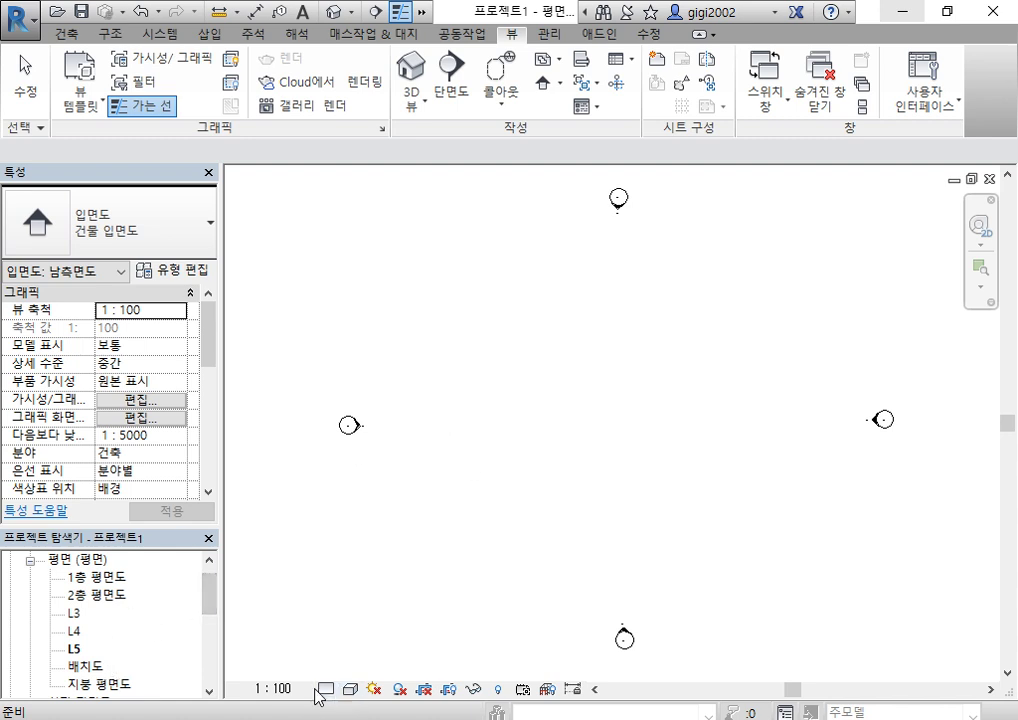
scroll(183, 671, "down", 3)
double_click(88, 612)
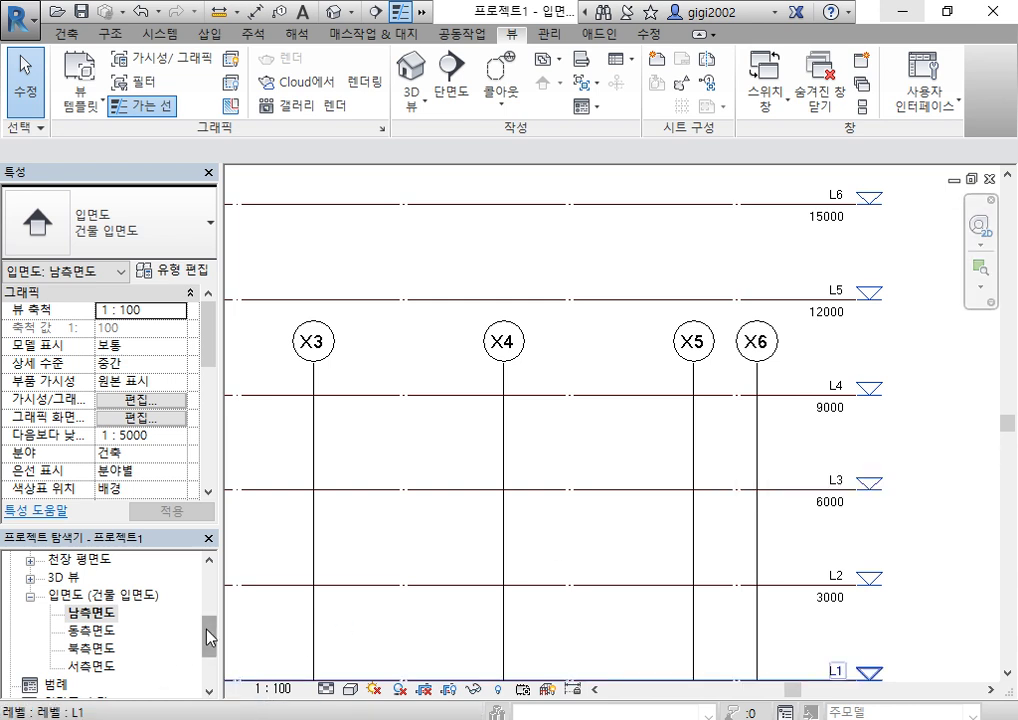
left_click_drag(209, 636, 222, 590)
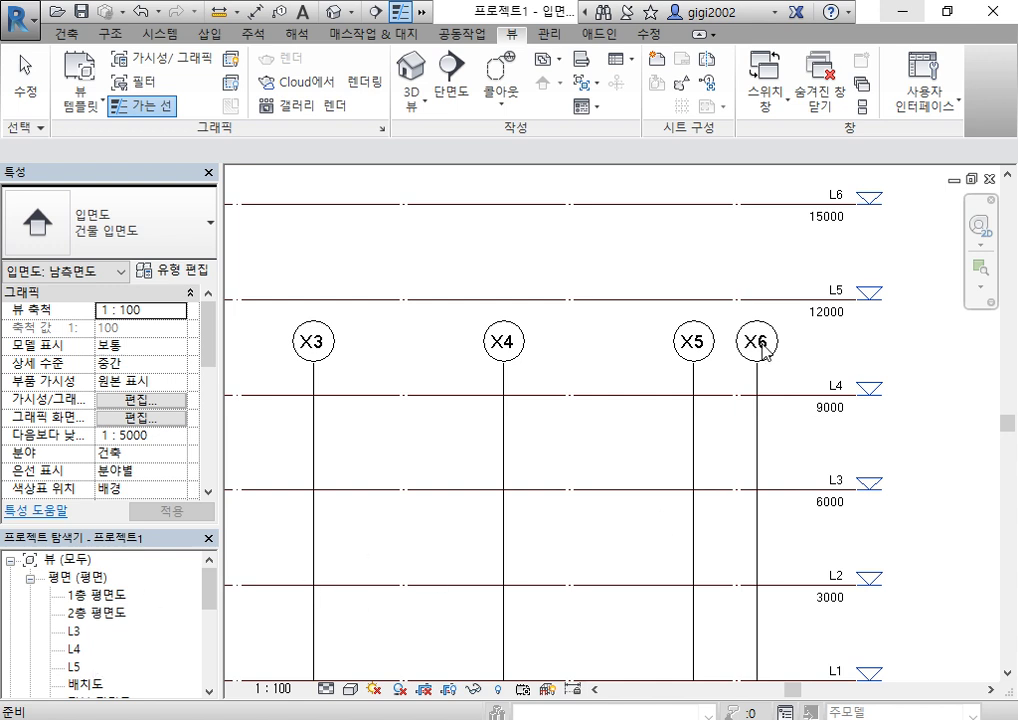
Try renaming the L3 floor plan view to 3층 평면도 together with its level, and undo the renaming.
left_click(72, 632)
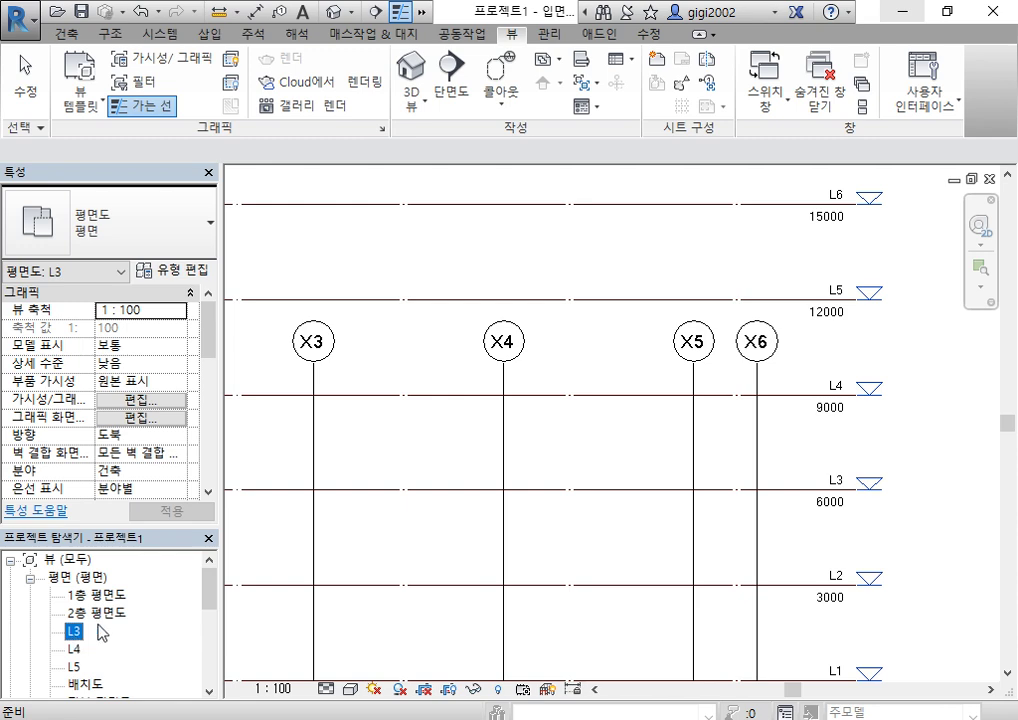
right_click(73, 636)
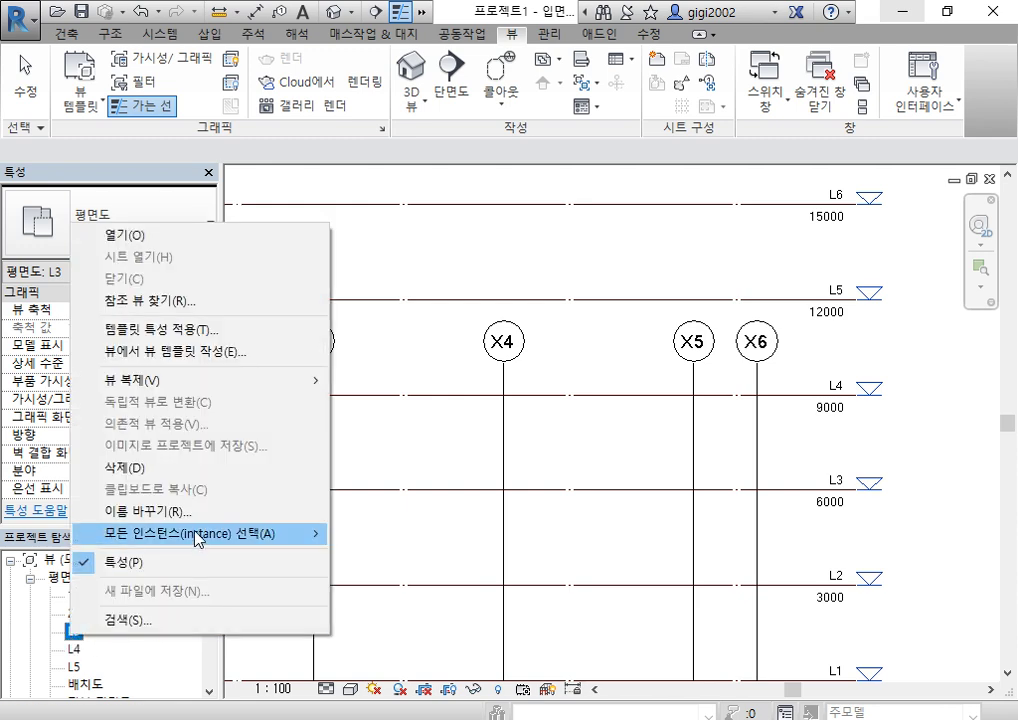
left_click(145, 511)
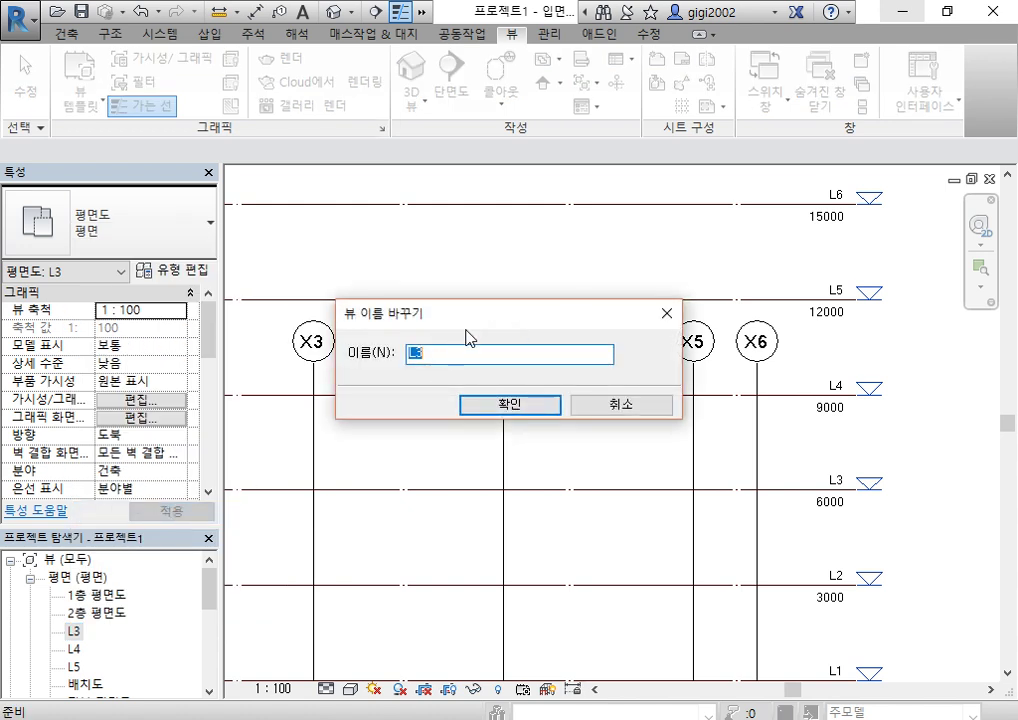
type("3")
type("층 평ㅁ")
type("면ㄷ")
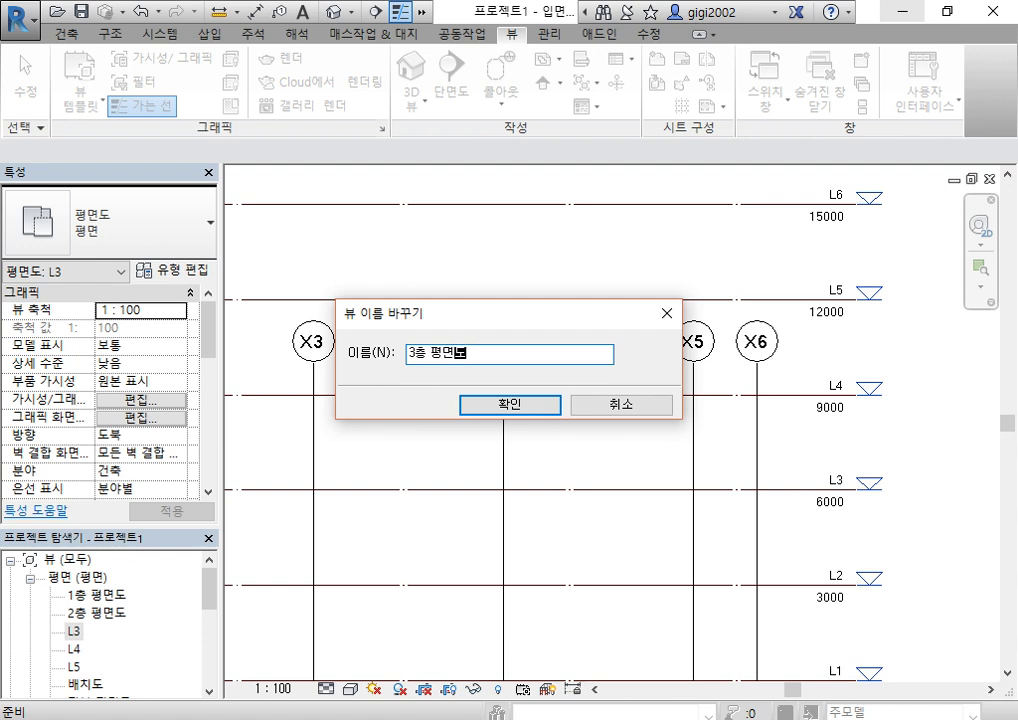
type("ㅗ")
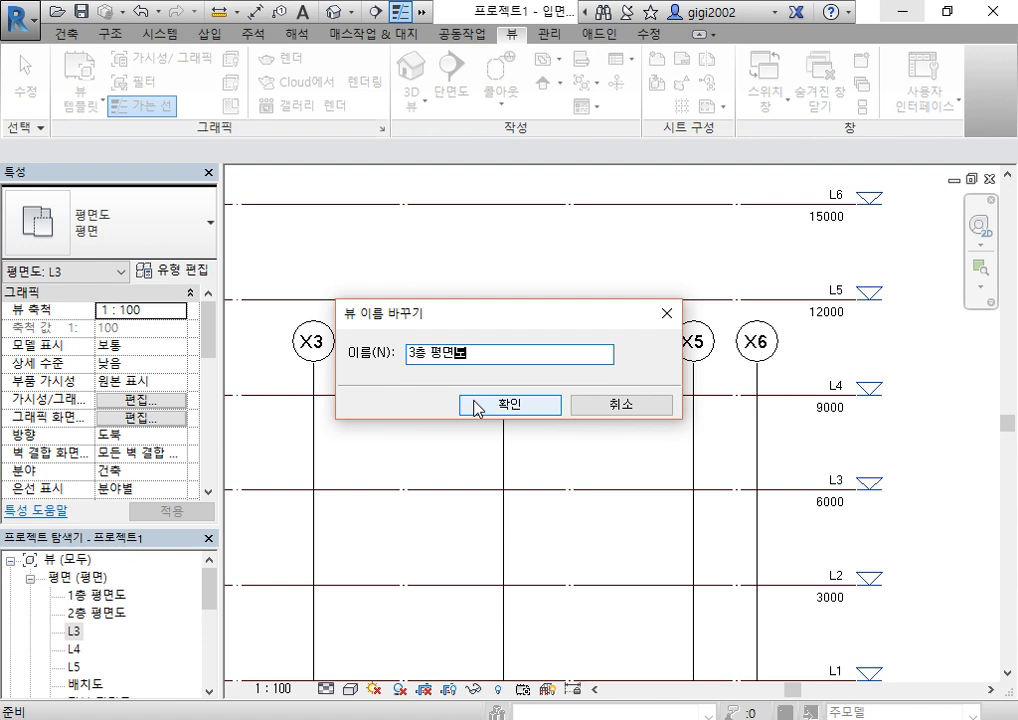
left_click(522, 410)
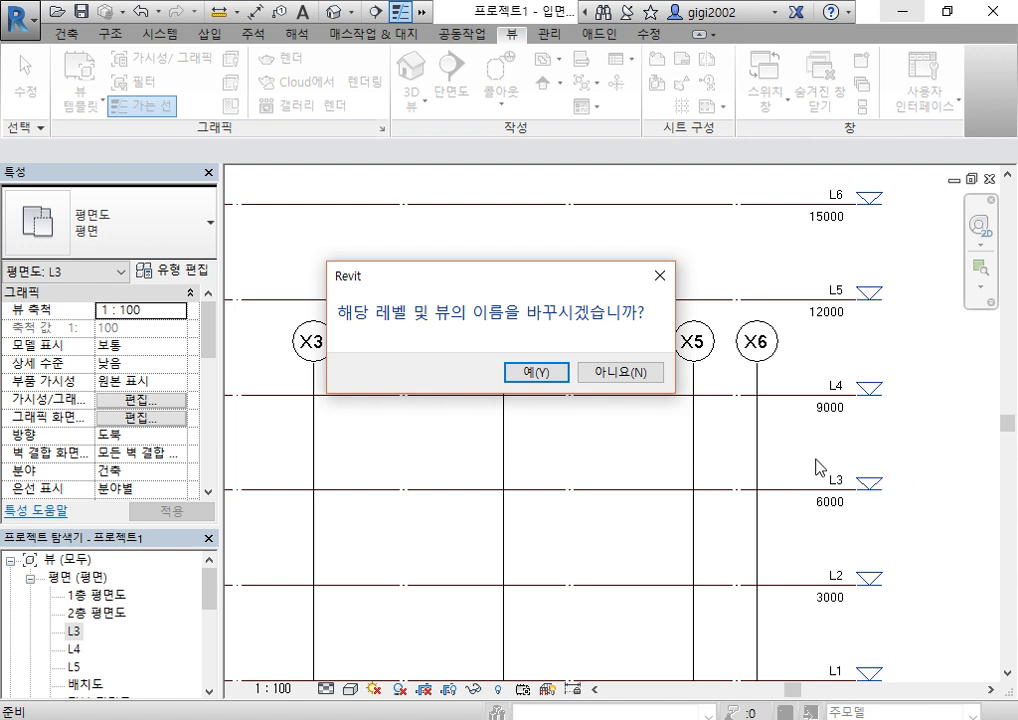
left_click(559, 374)
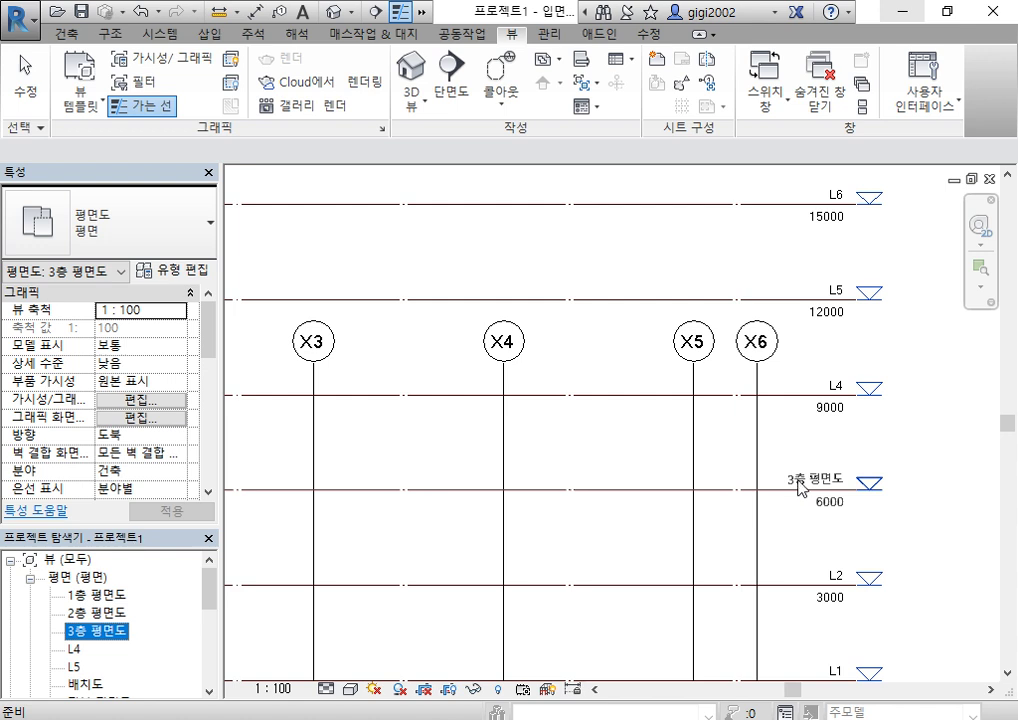
key("ctrl+z")
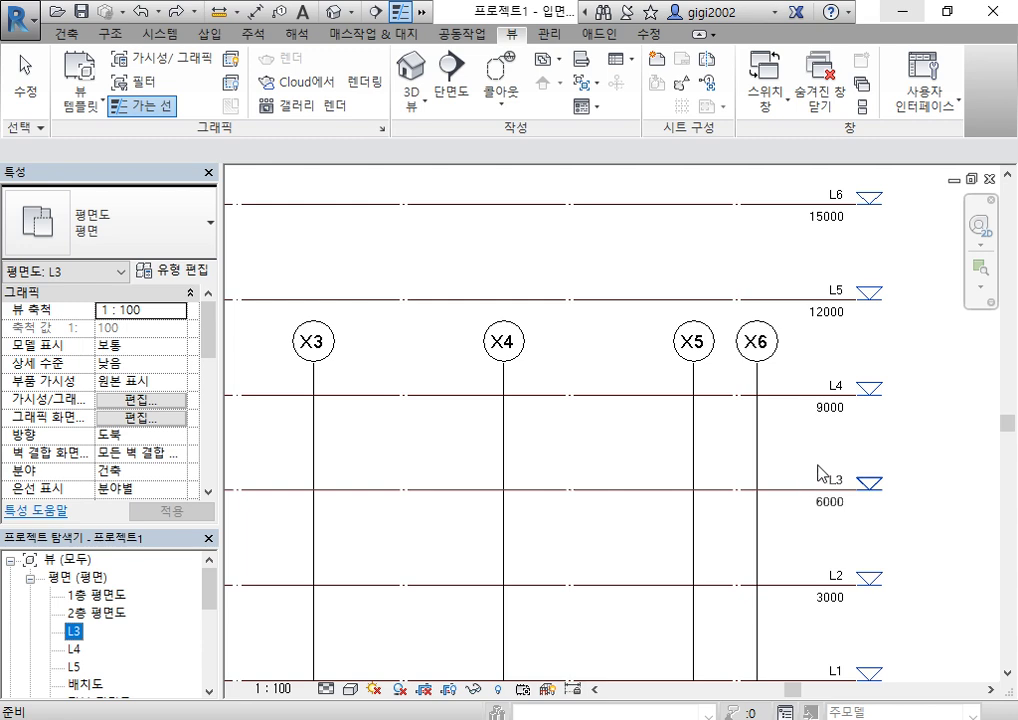
Rename the L3 floor plan view as 3층 평면도 without renaming the corresponding level.
right_click(73, 633)
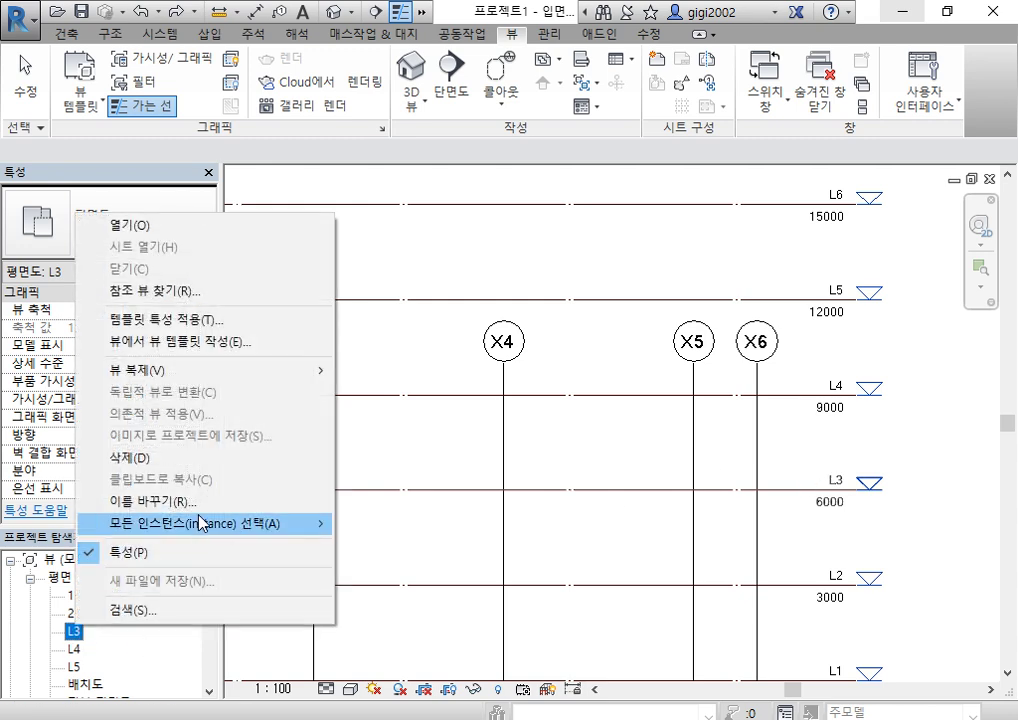
left_click(160, 505)
type("3")
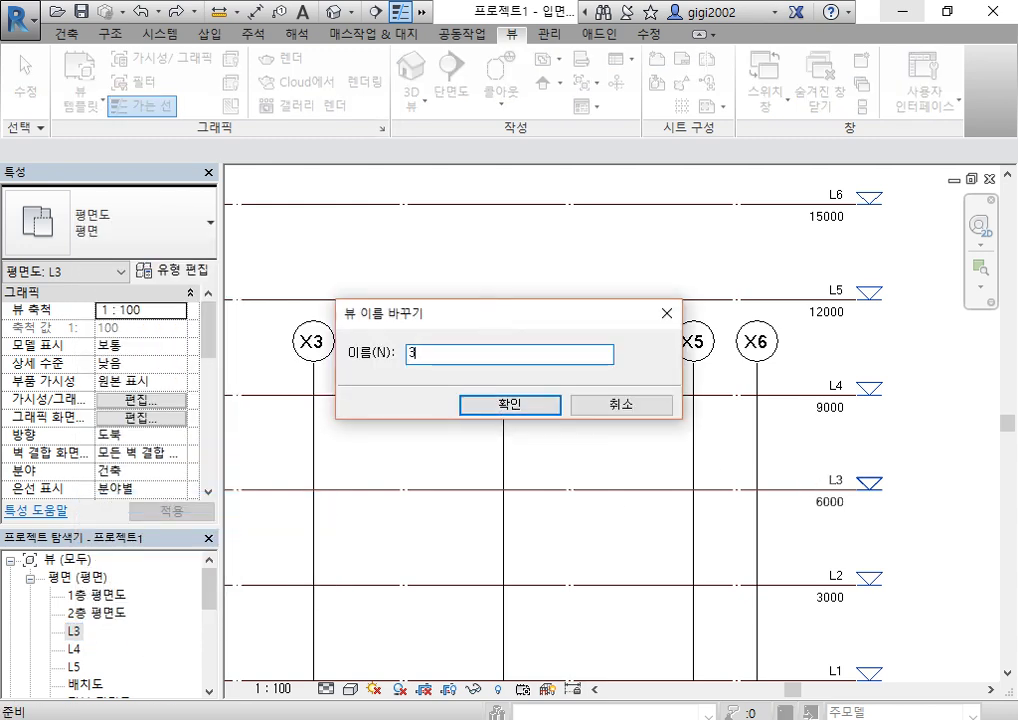
type("층 평면도")
key("Return")
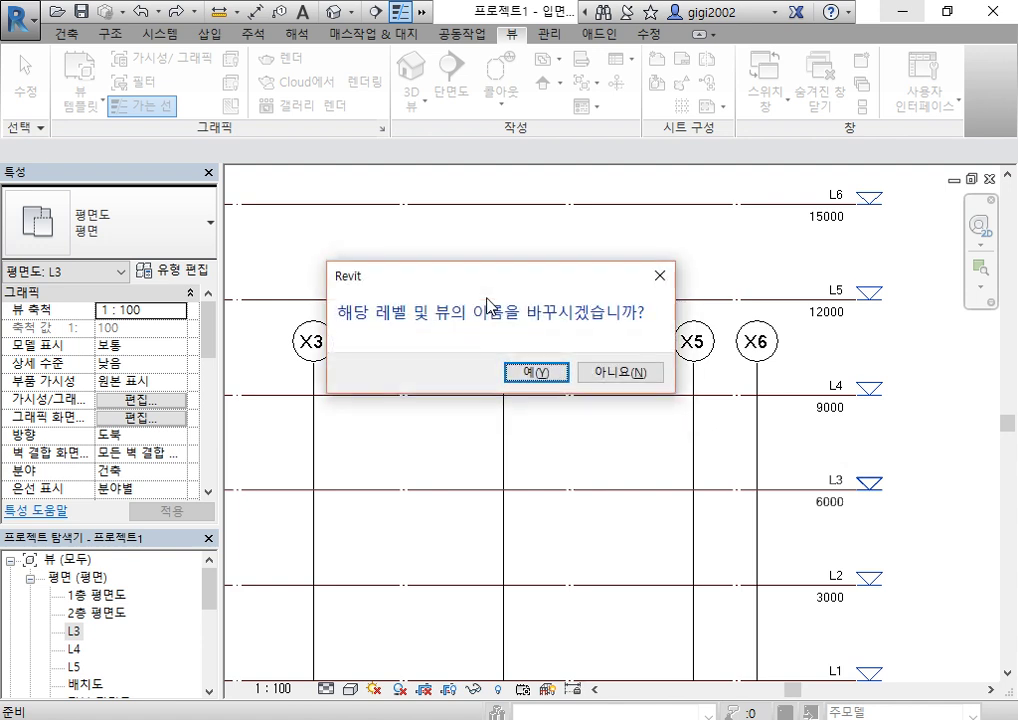
left_click(610, 373)
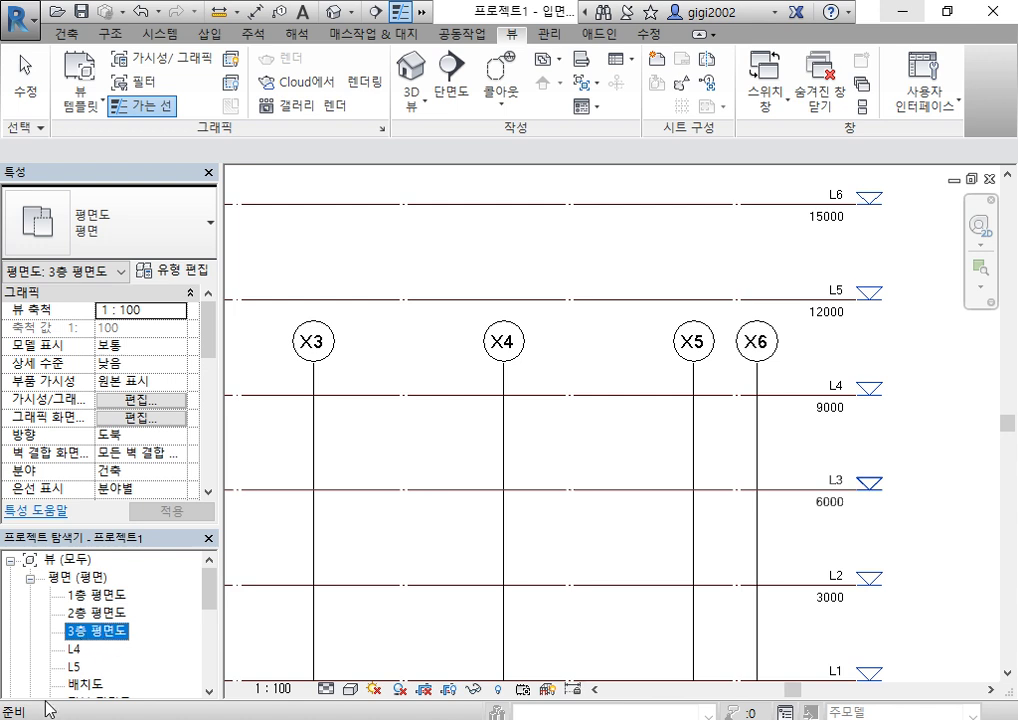
Rename the L4 floor plan view as 5층 평면도 without renaming the corresponding level.
left_click(78, 649)
left_click(73, 667)
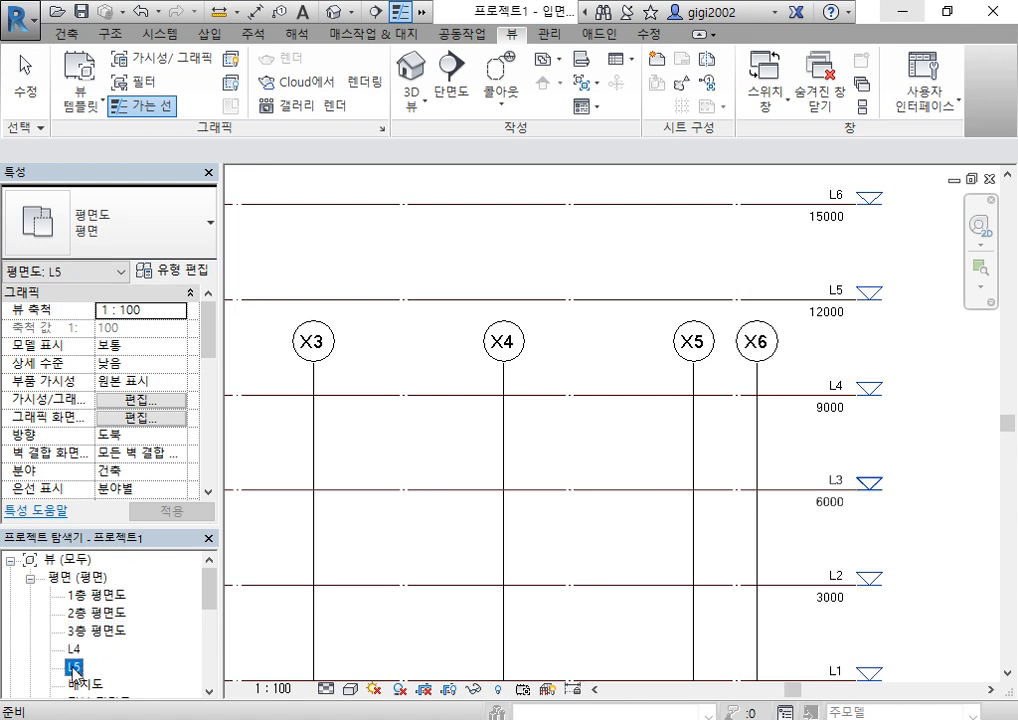
left_click(73, 651)
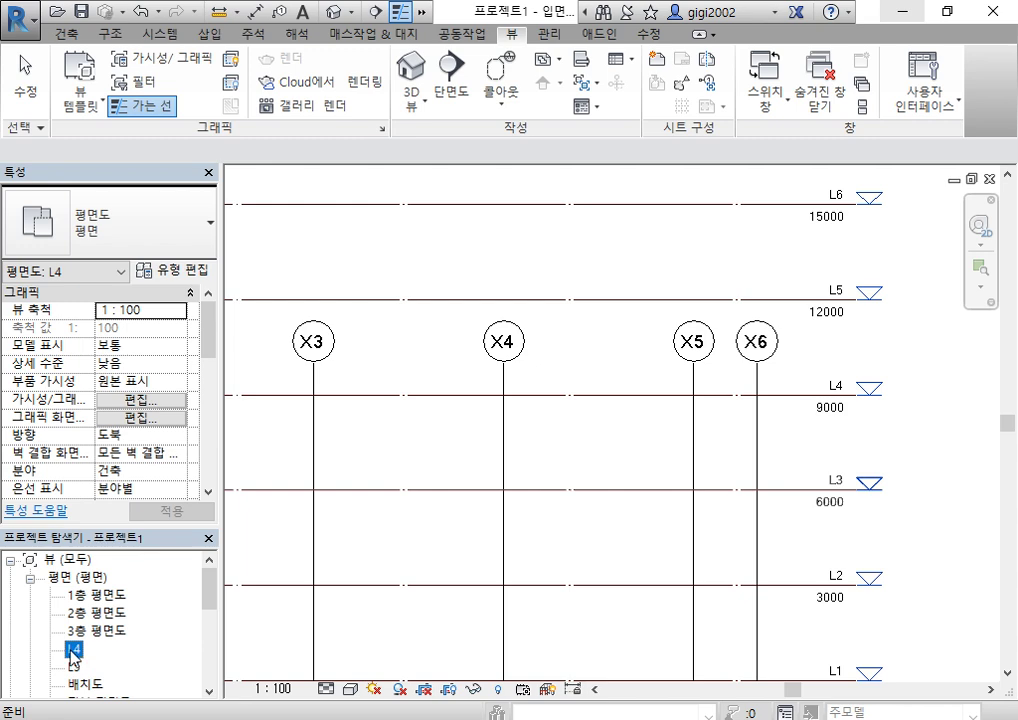
right_click(72, 652)
left_click(160, 540)
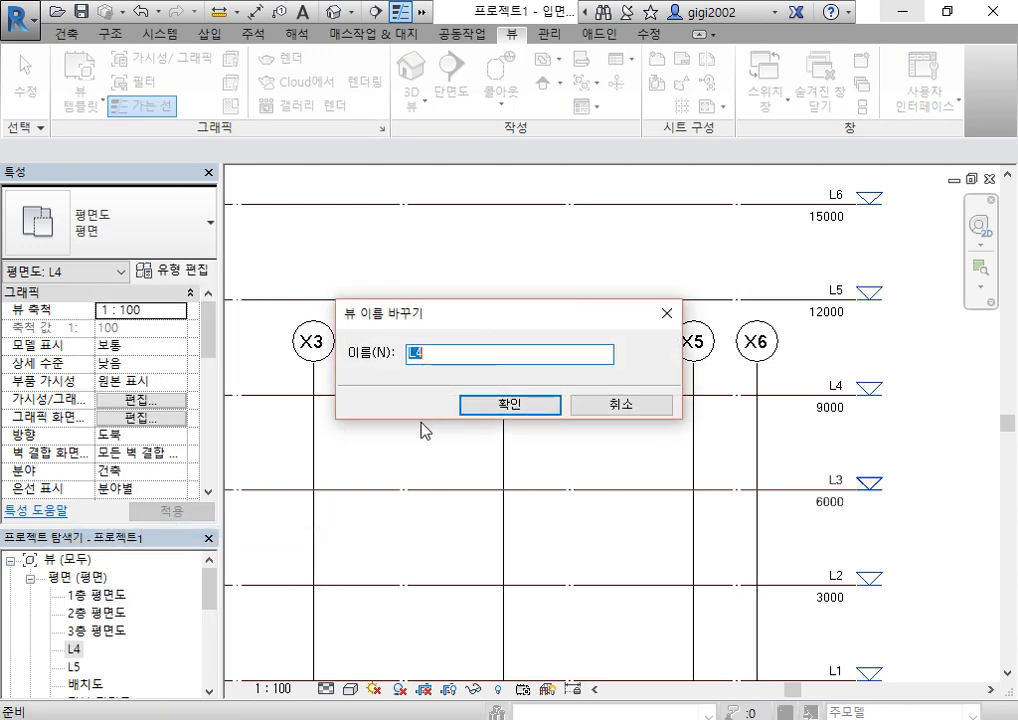
type("5")
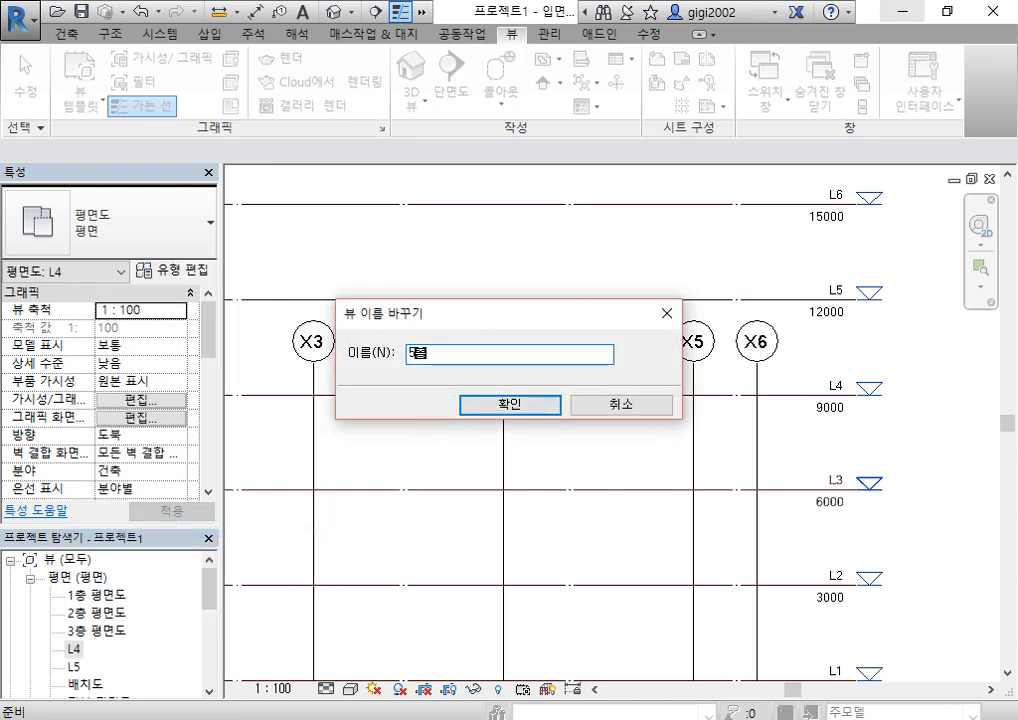
type("층 평ㄴ")
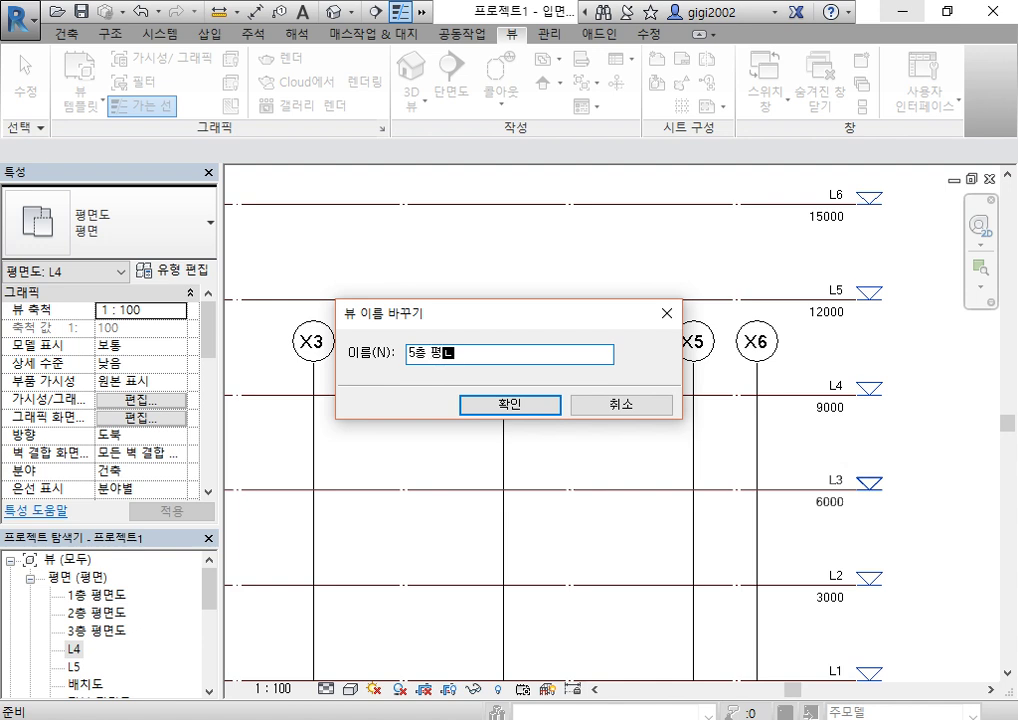
type("면도")
key("Return")
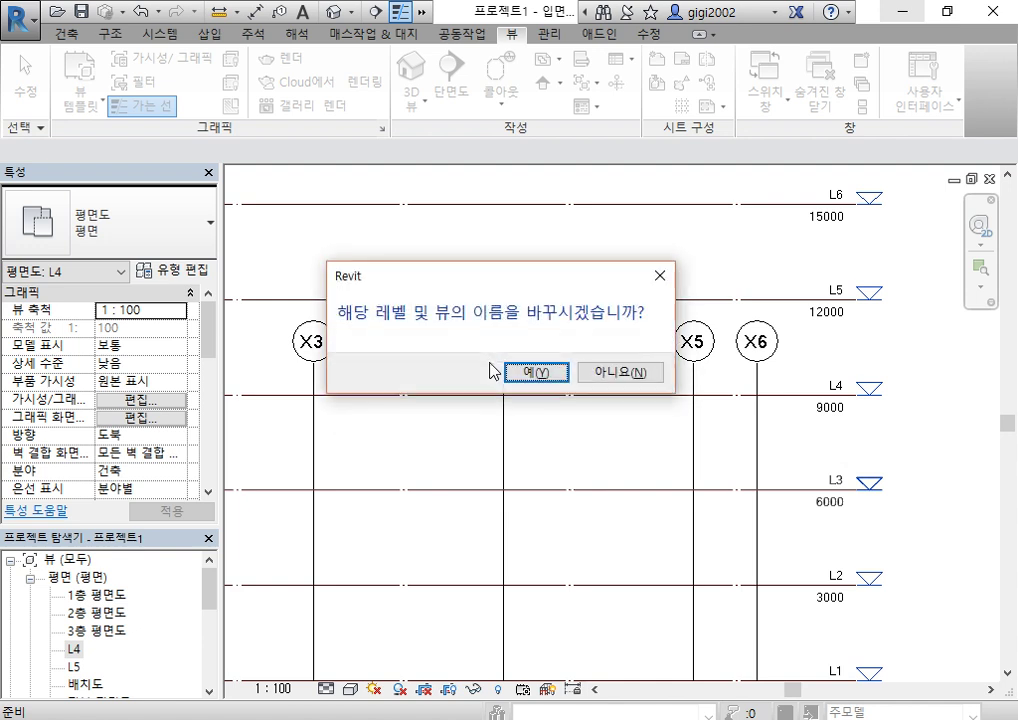
left_click(625, 375)
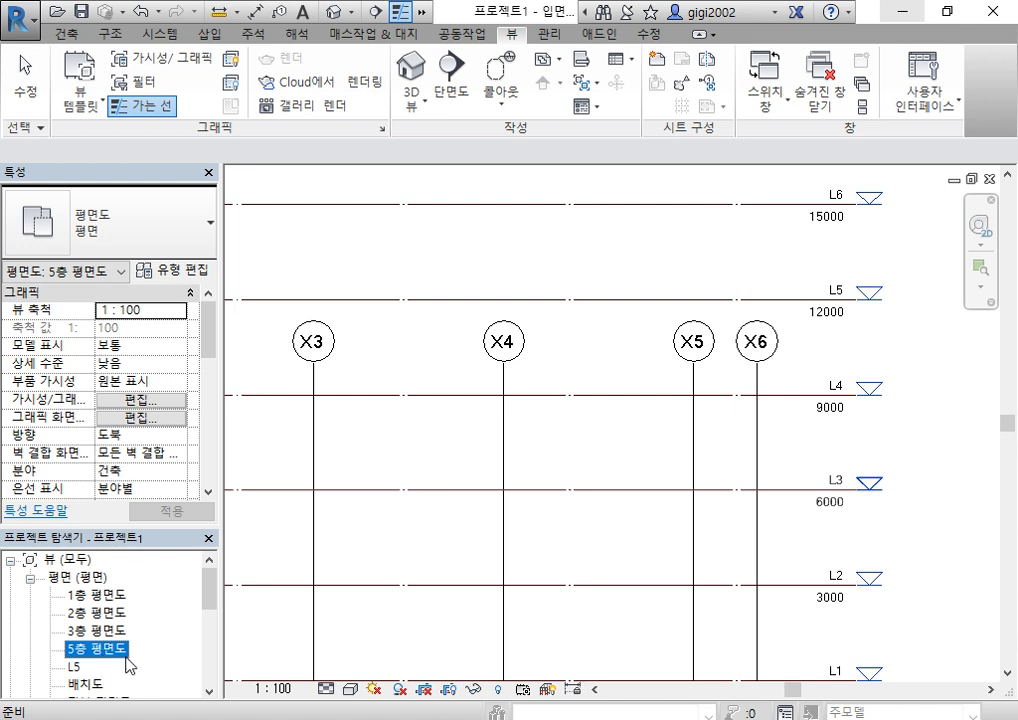
Check the associated level of the 5층 평면도 view and rename the view as 4층 평면도.
left_click_drag(207, 345, 207, 450)
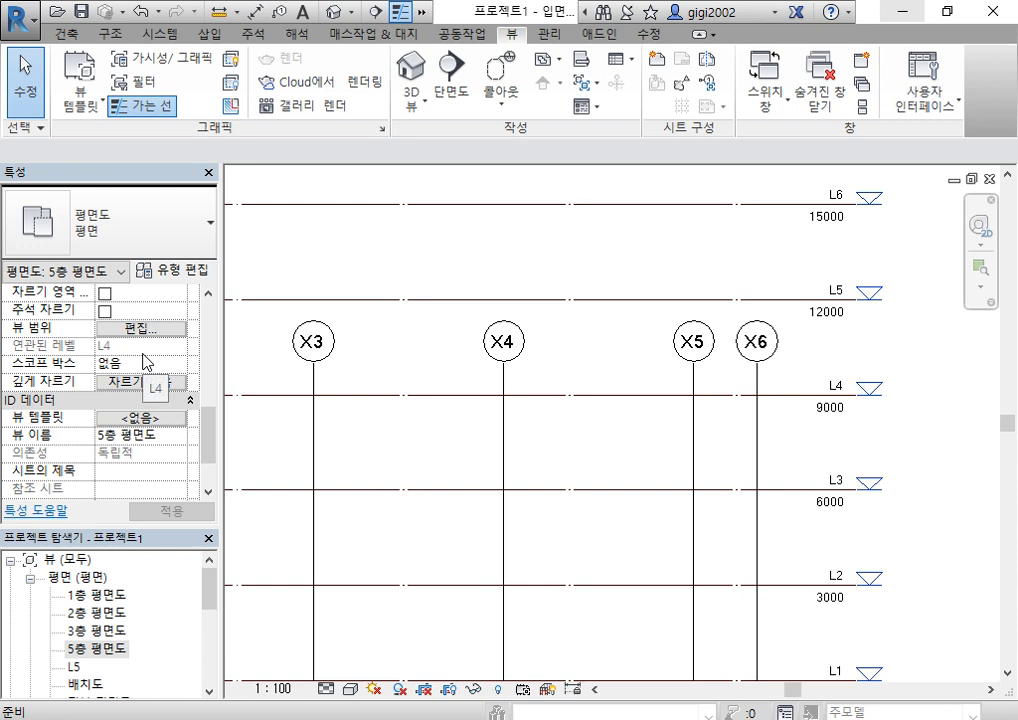
right_click(98, 649)
left_click(163, 527)
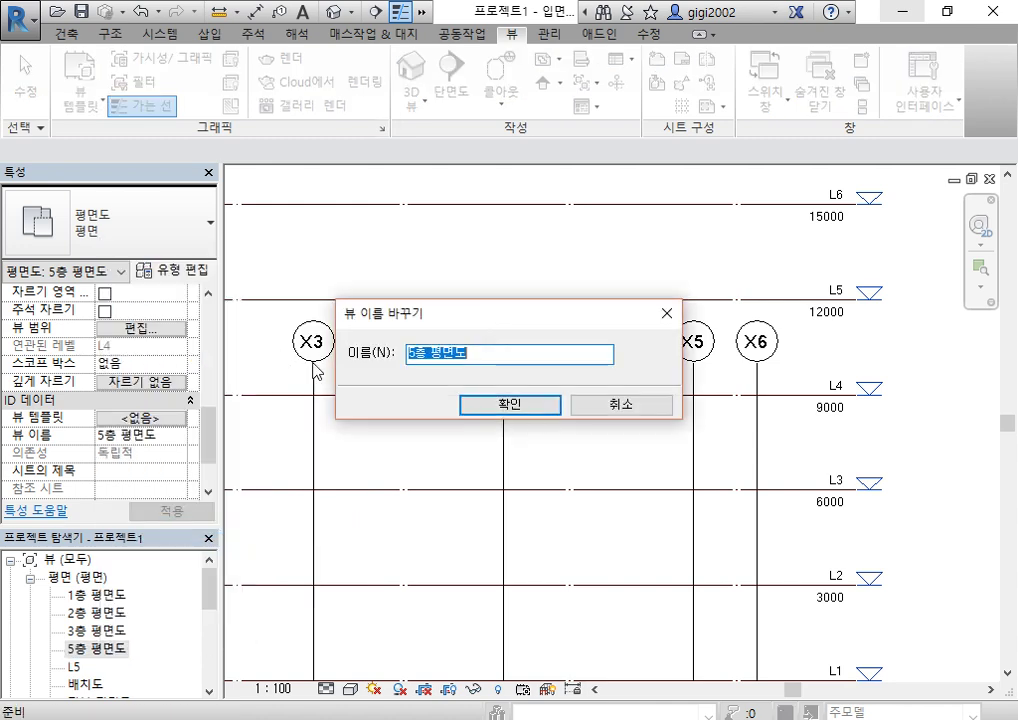
left_click(412, 354)
key("Delete")
type("4")
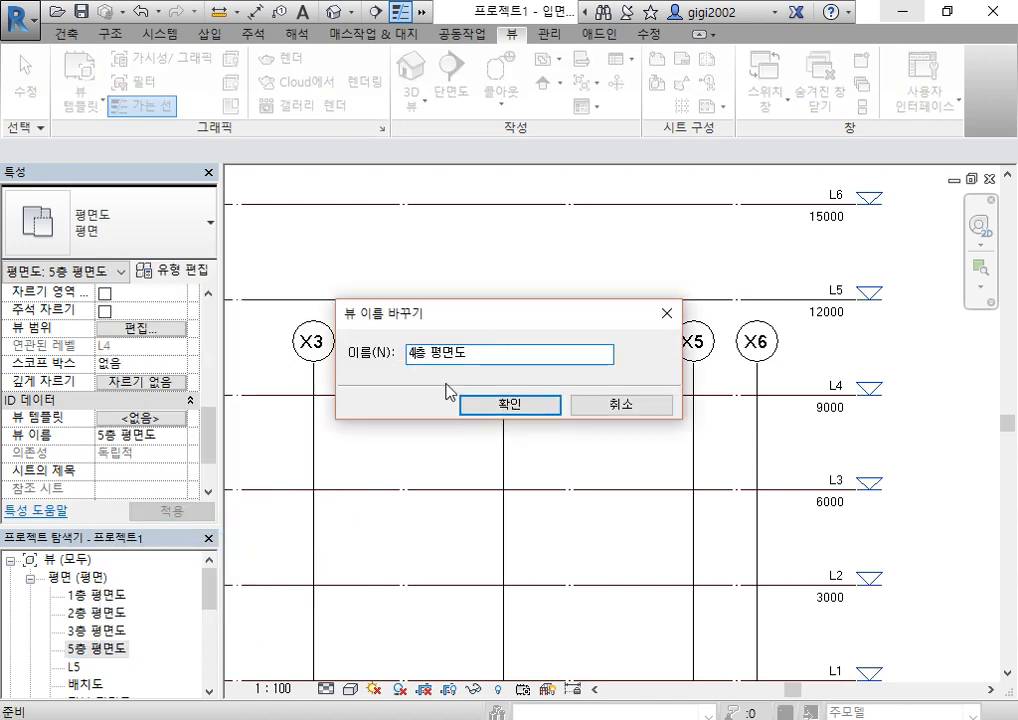
left_click(468, 404)
Rename the L5 floor plan view as 5층 평면도 without renaming the corresponding level.
right_click(80, 668)
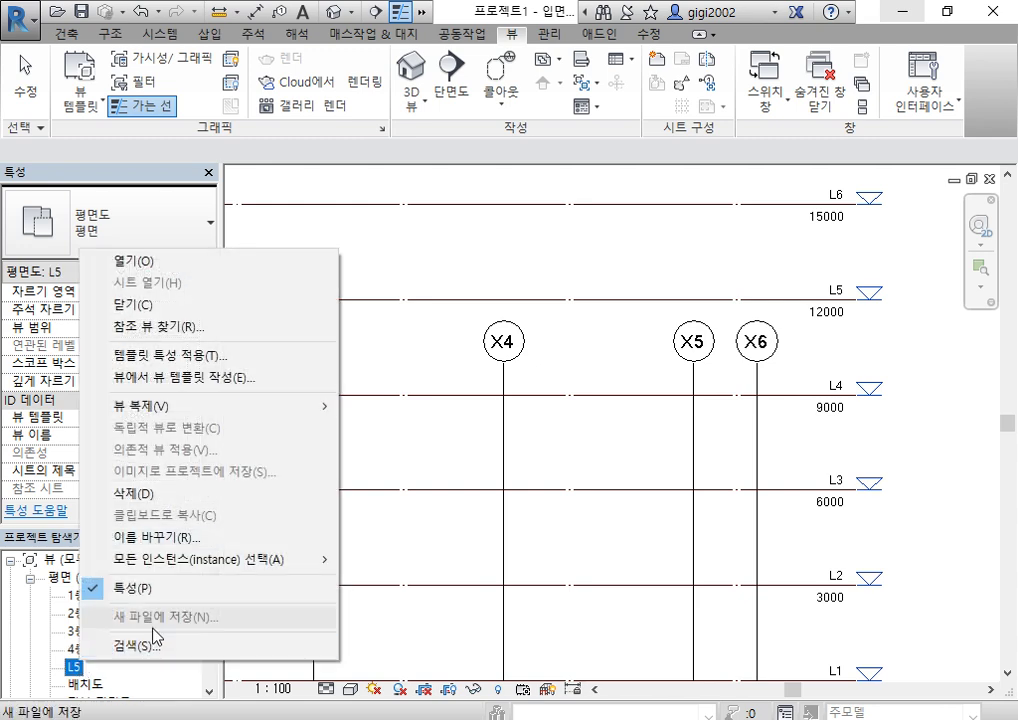
left_click(163, 534)
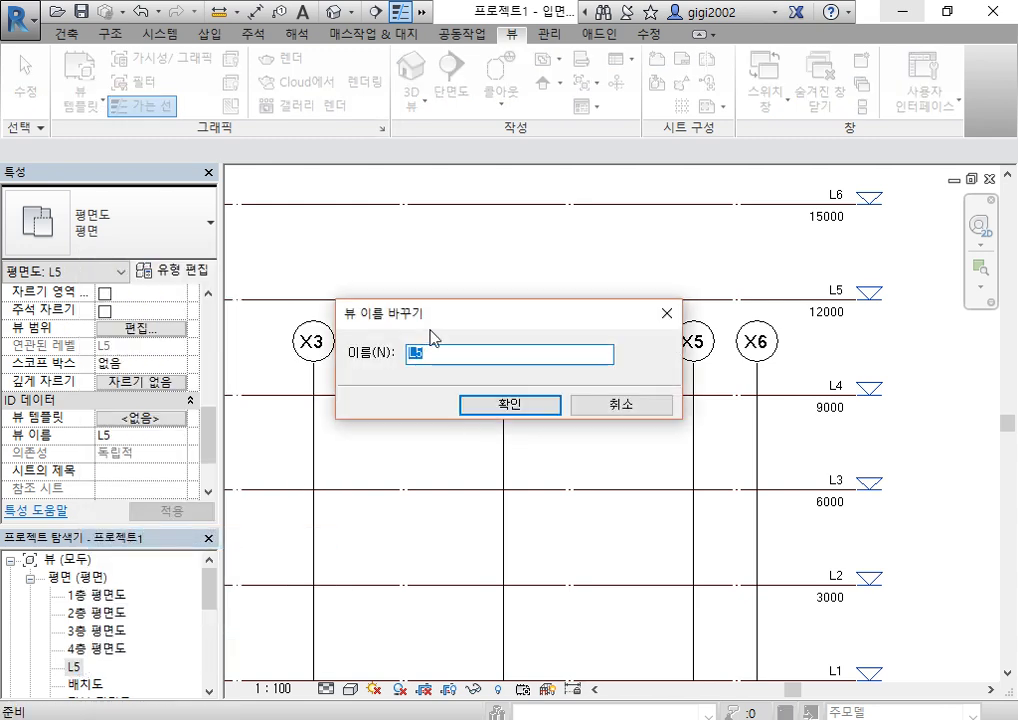
type("5츠")
type(" 평면도")
key("Return")
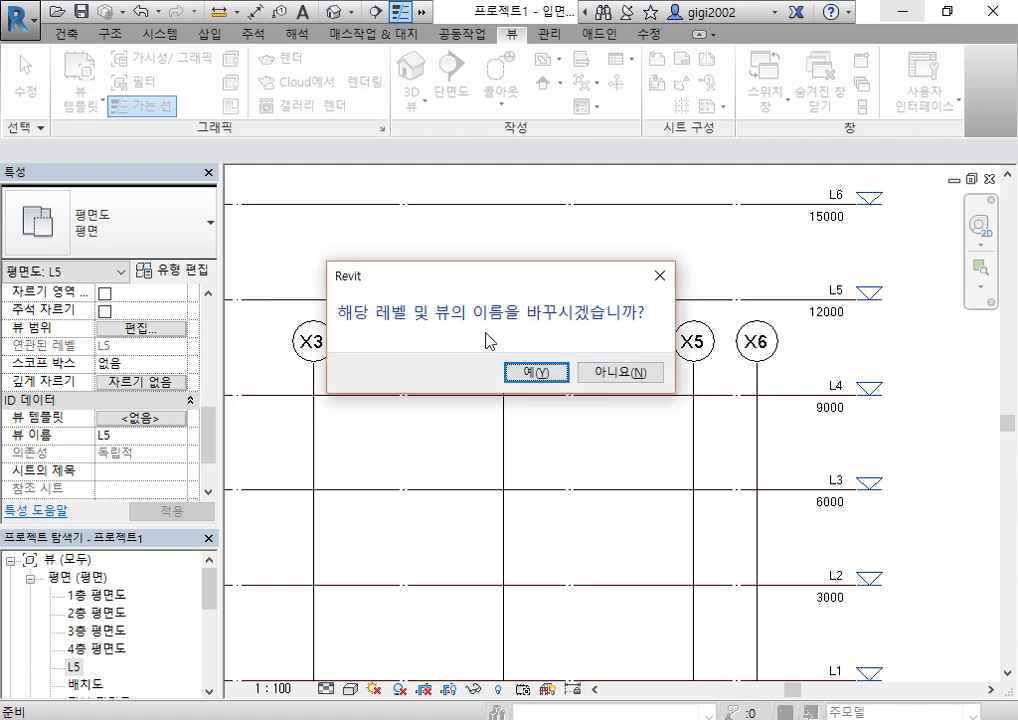
left_click(618, 372)
Check the associated level of the 지붕 평면도 view against the levels in the elevation, and review the floor plan list.
left_click_drag(220, 598, 193, 629)
left_click(103, 631)
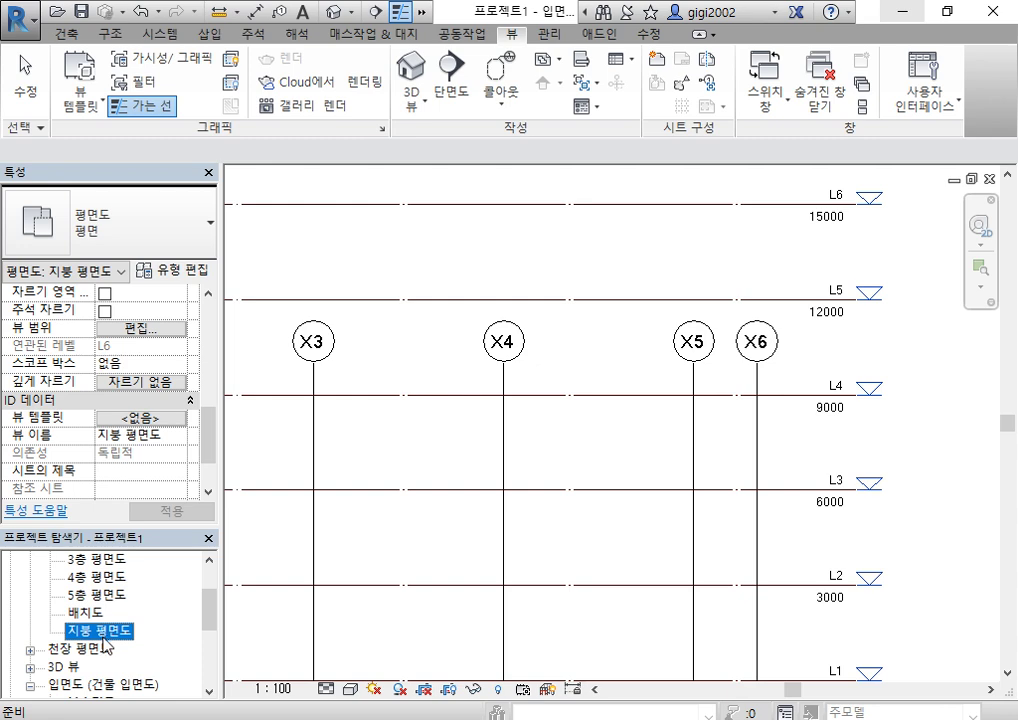
left_click(932, 404)
scroll(932, 404, "up", 2)
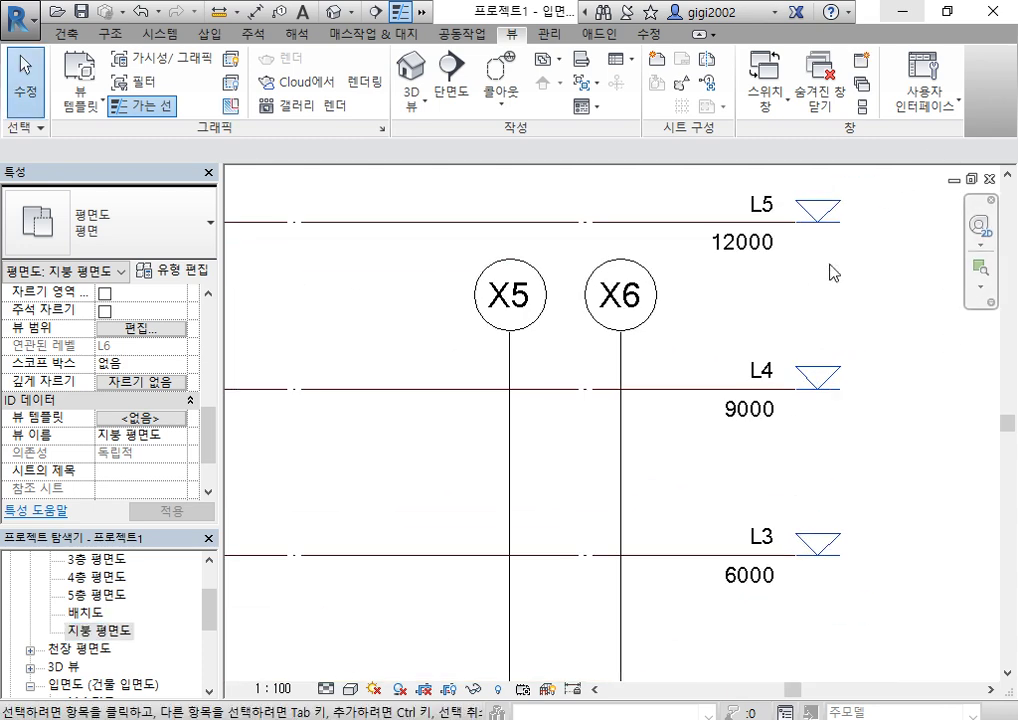
scroll(895, 404, "down", 4)
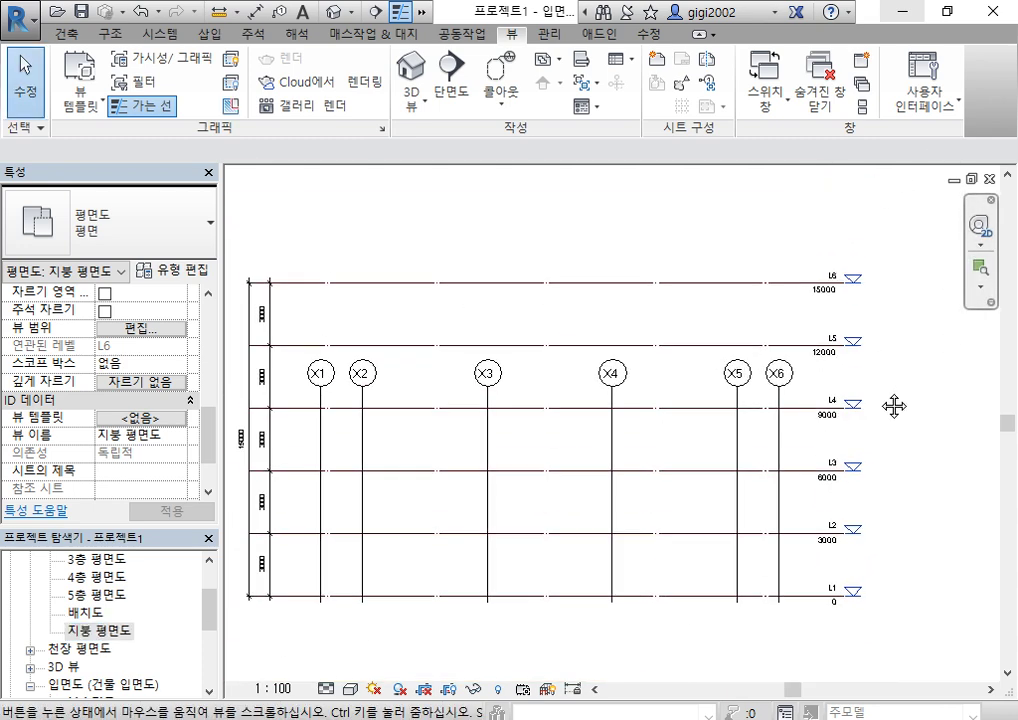
left_click(108, 631)
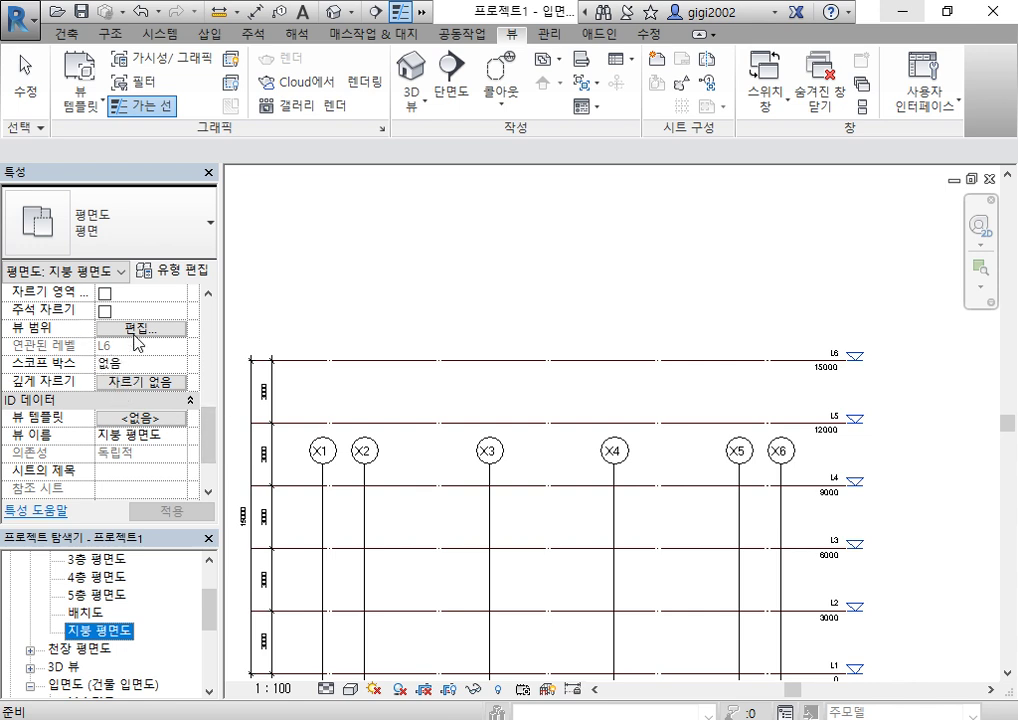
scroll(213, 597, "up", 1)
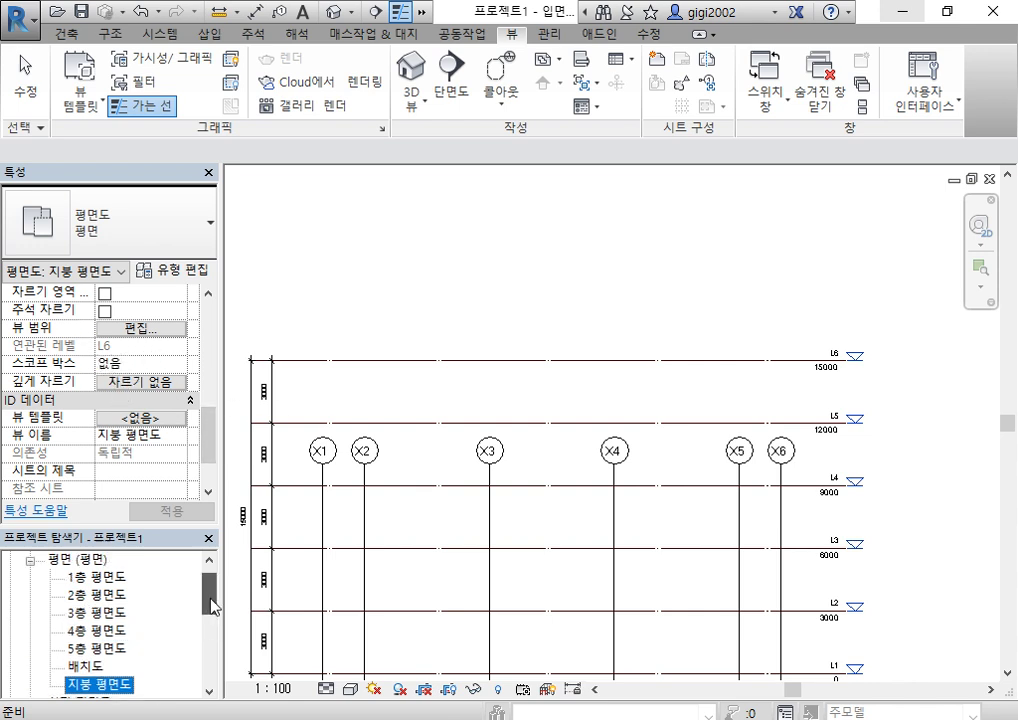
left_click_drag(211, 600, 212, 591)
left_click(909, 430)
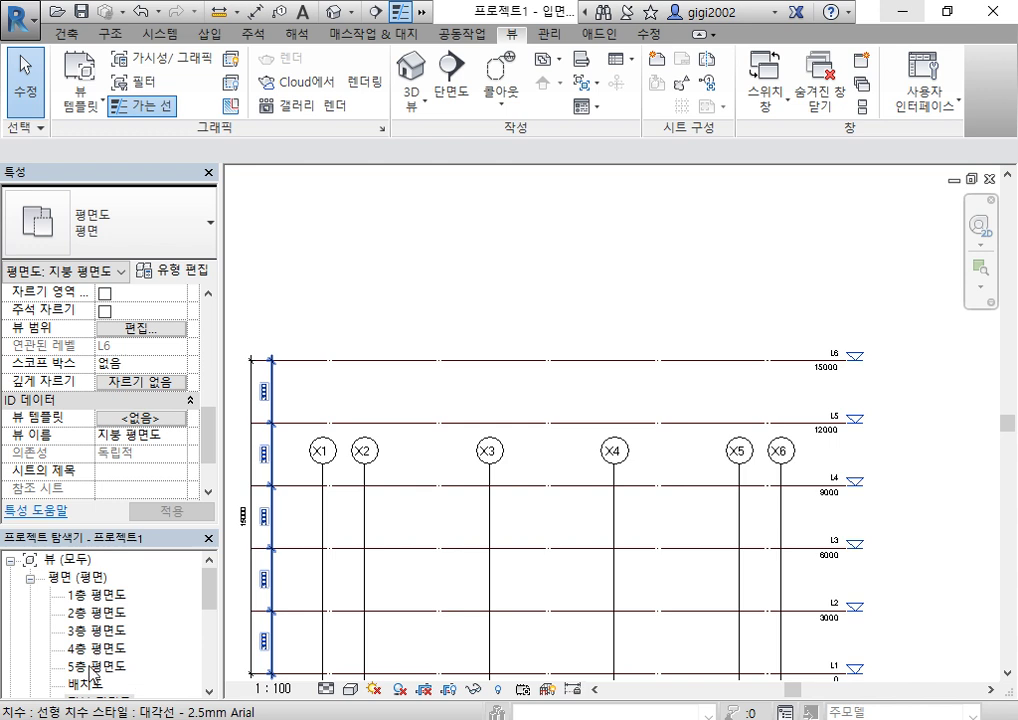
Open the 5층 평면도 view to check for grid lines, and return to the 남측면도 elevation.
double_click(92, 666)
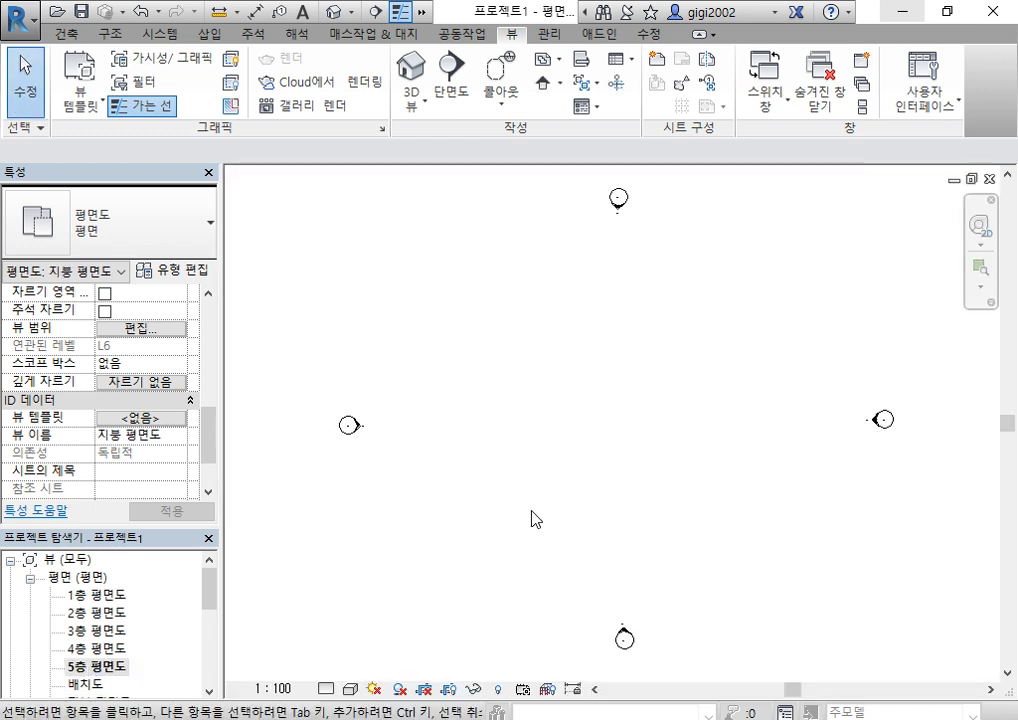
scroll(632, 403, "down", 1)
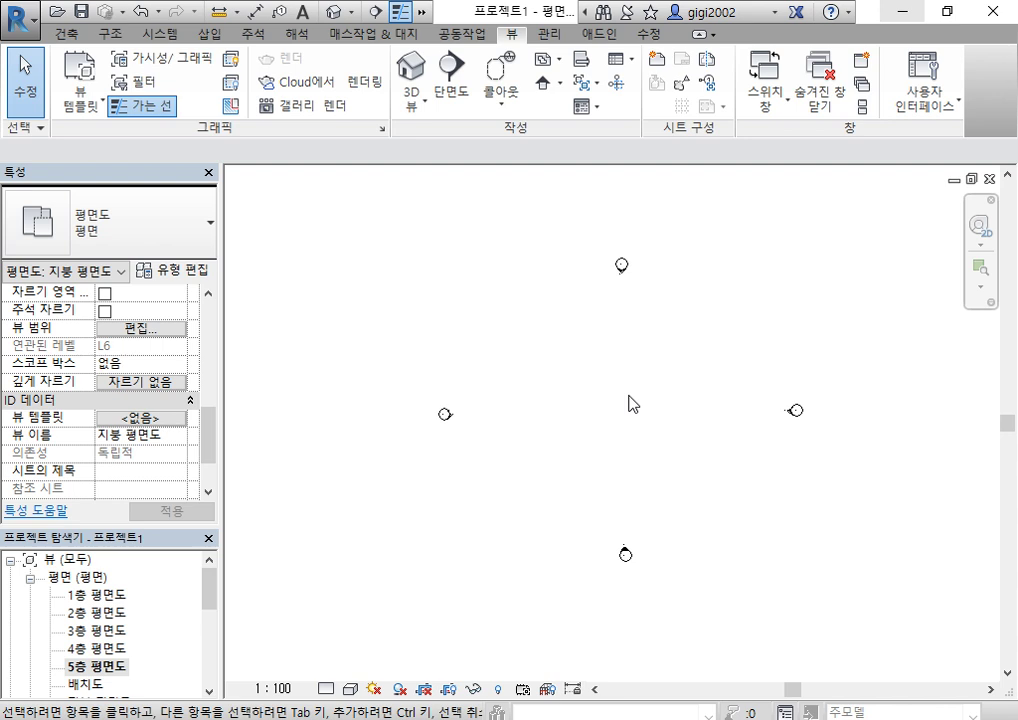
scroll(210, 618, "down", 1)
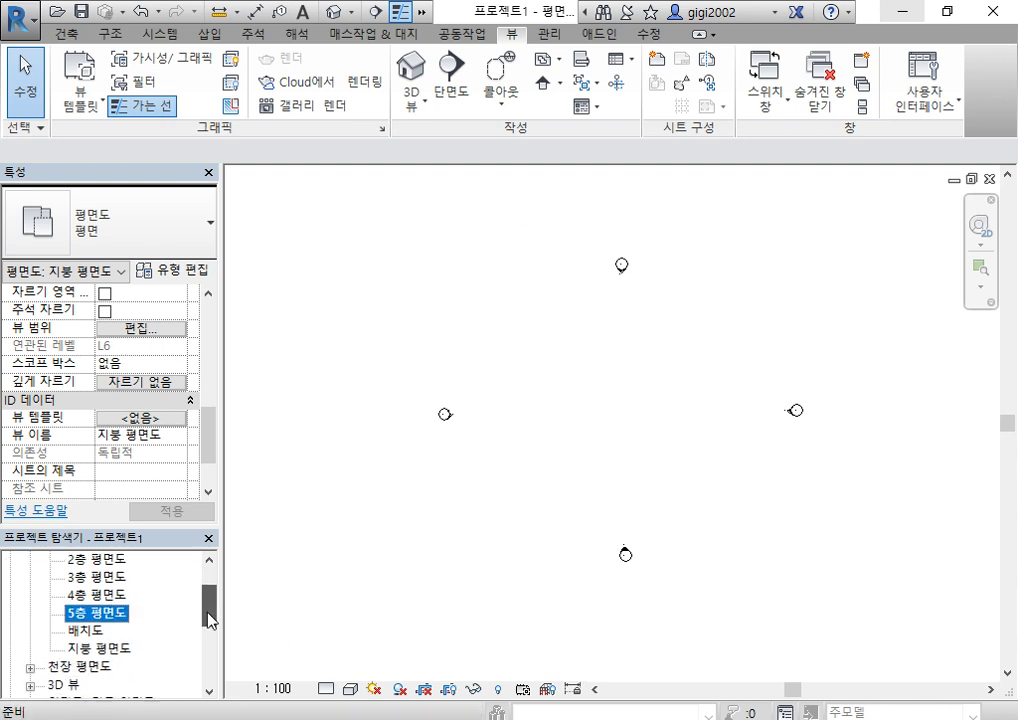
scroll(210, 618, "down", 3)
double_click(91, 631)
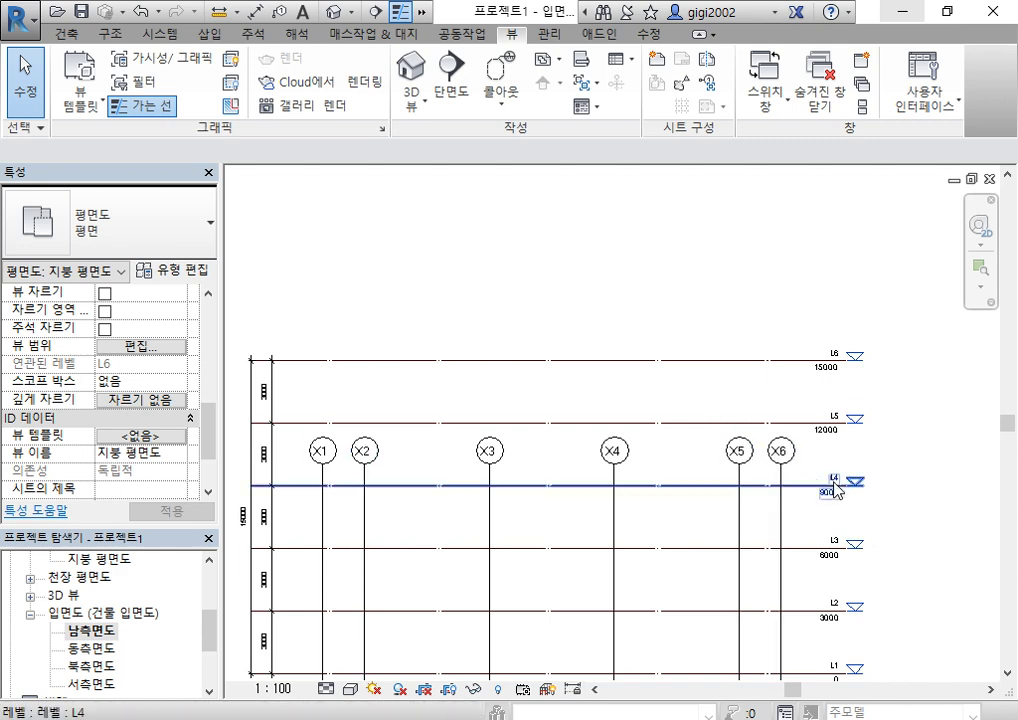
Extend the aligned X1 to X6 grid lines upward in the 남측면도 elevation so their heads sit above level L6.
scroll(830, 478, "up", 3)
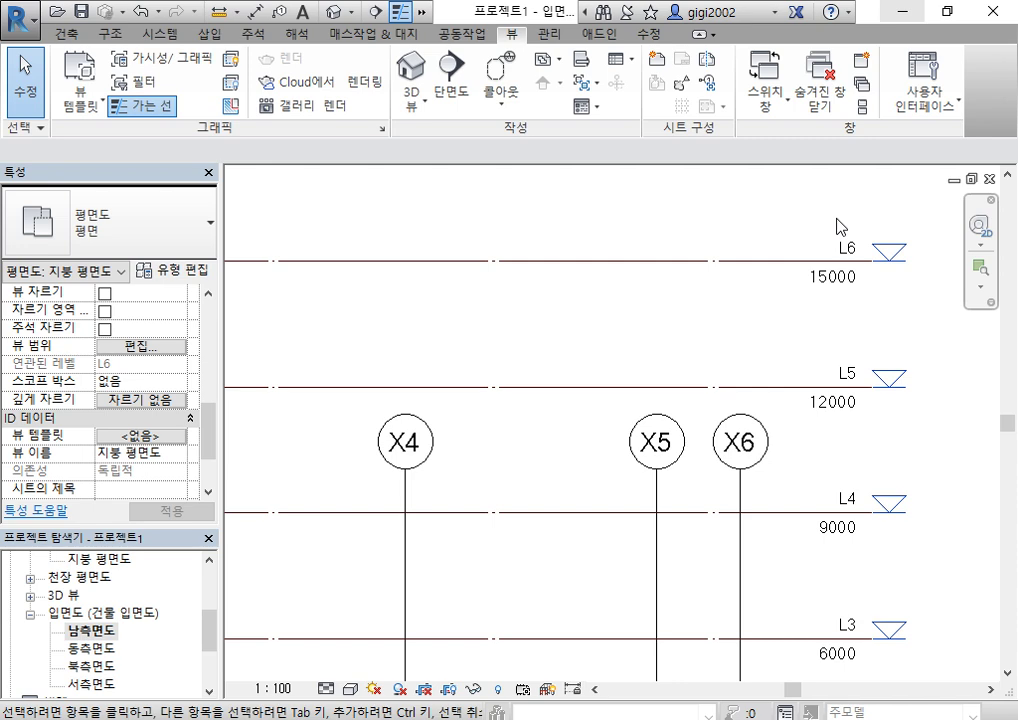
scroll(855, 420, "down", 3)
left_click(770, 415)
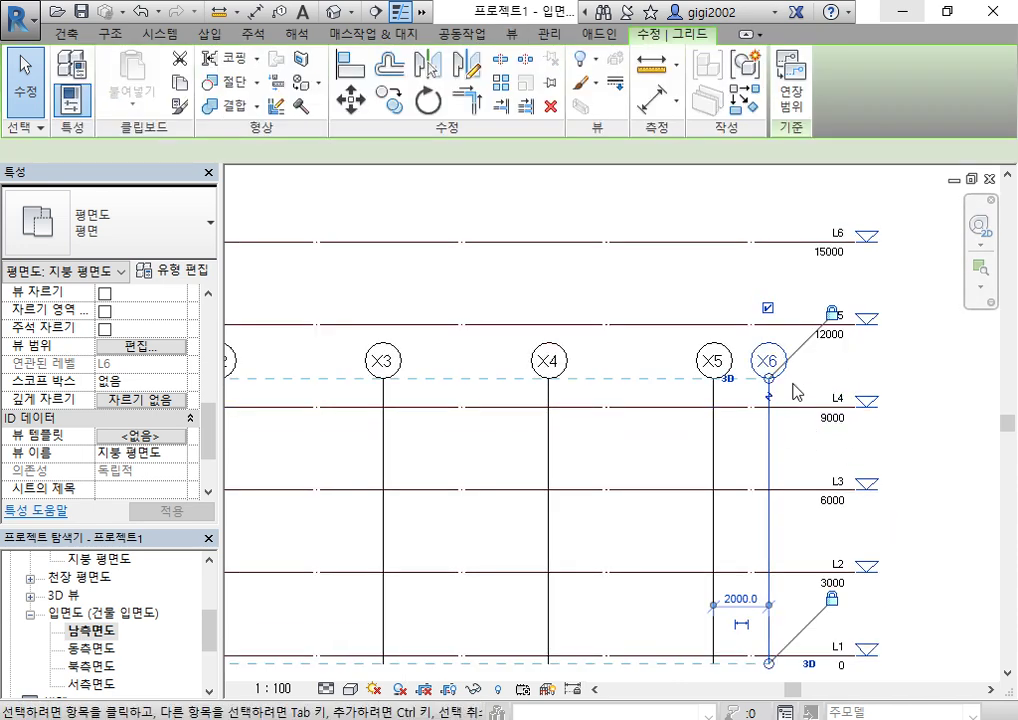
scroll(820, 380, "down", 3)
middle_click_drag(855, 351, 931, 437)
scroll(931, 437, "up", 1)
left_click_drag(866, 458, 866, 305)
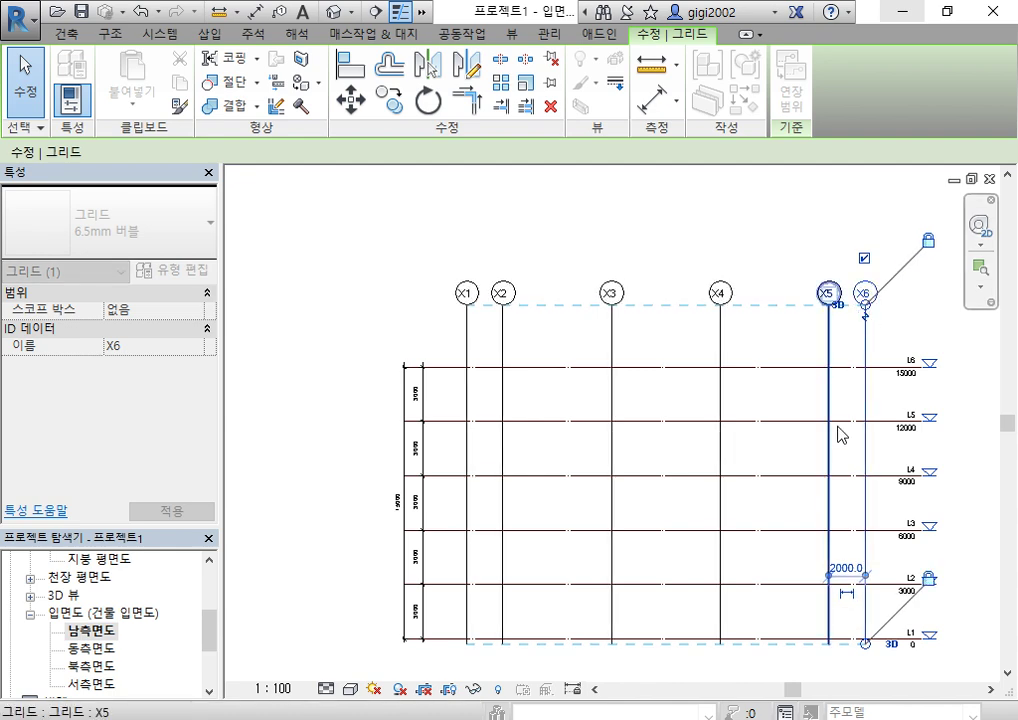
Open the 5층 평면도 view, deselect the grid and check the X grid lines.
left_click_drag(206, 634, 184, 600)
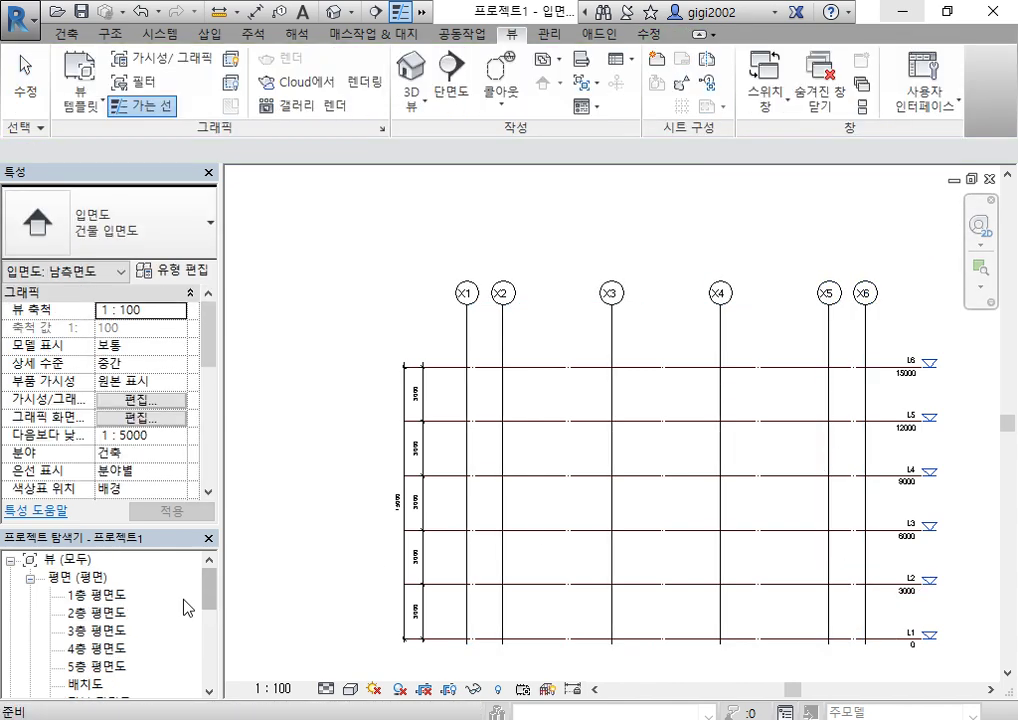
left_click(96, 666)
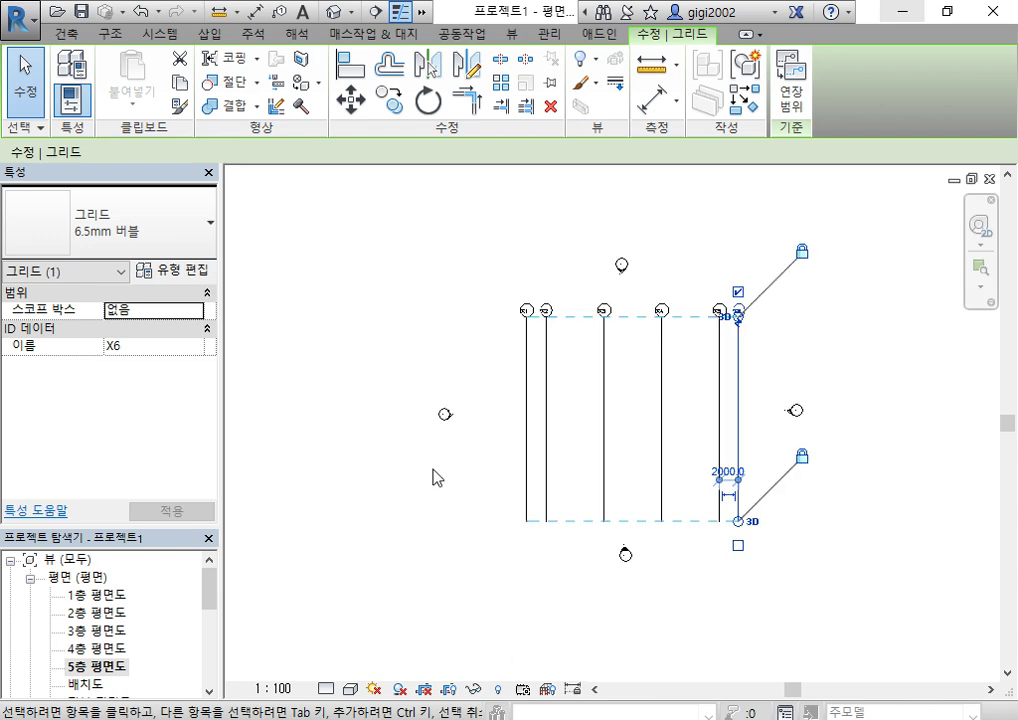
key("Escape")
scroll(761, 352, "up", 3)
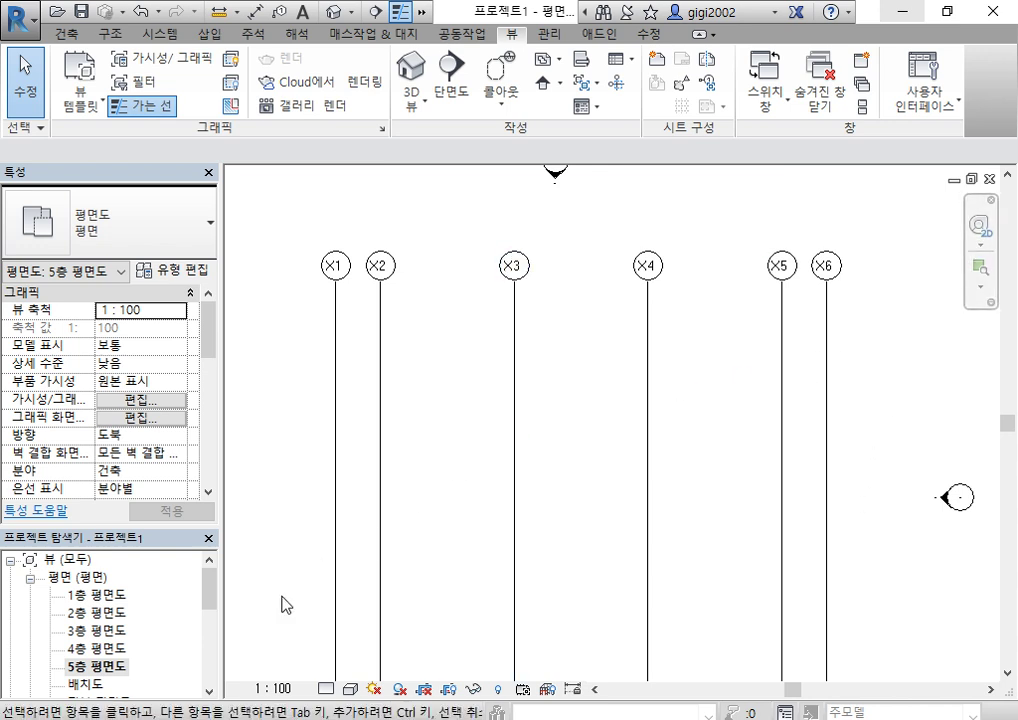
Open the 동측면도 elevation and extend the aligned Y1 to Y5 grid lines upward so their heads sit above level L6.
left_click(216, 593)
scroll(208, 625, "down", 5)
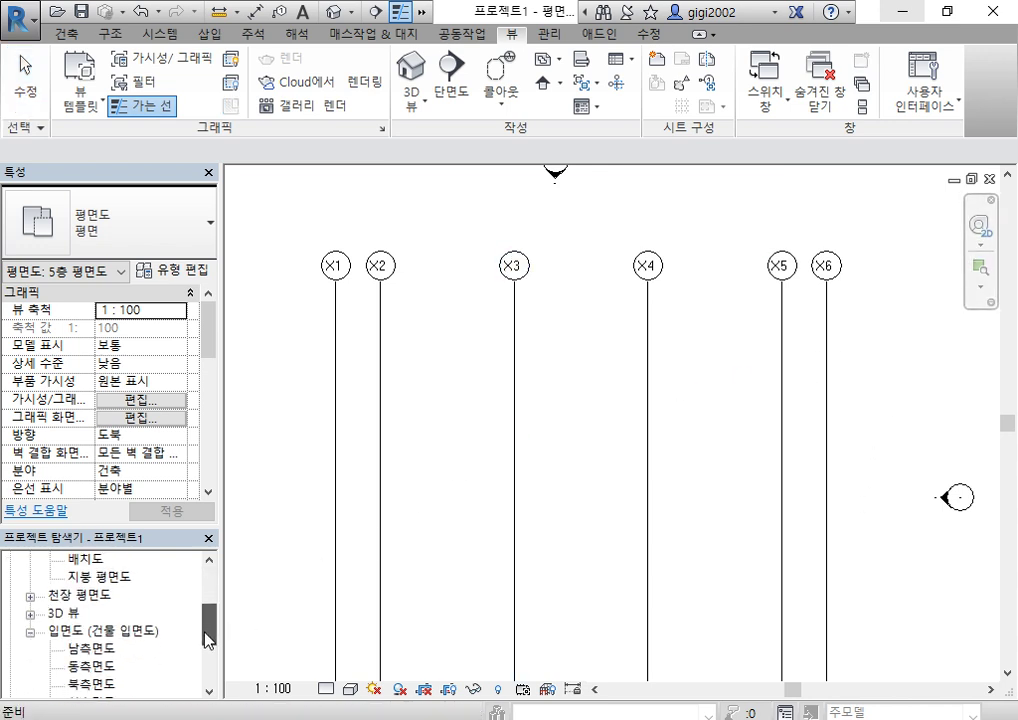
left_click(95, 583)
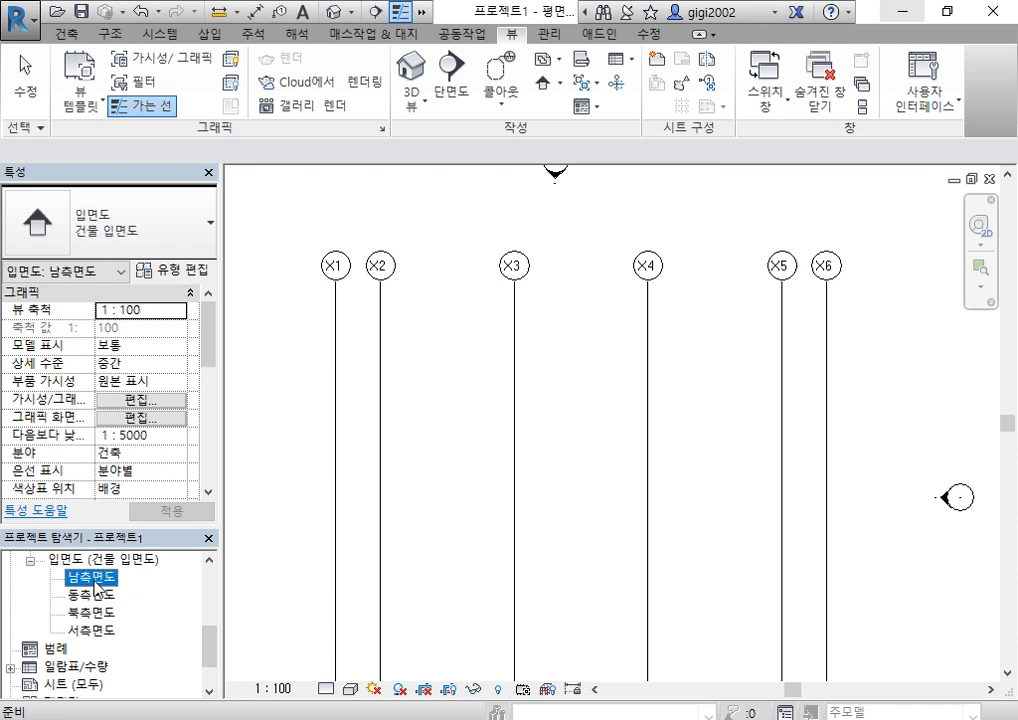
double_click(80, 597)
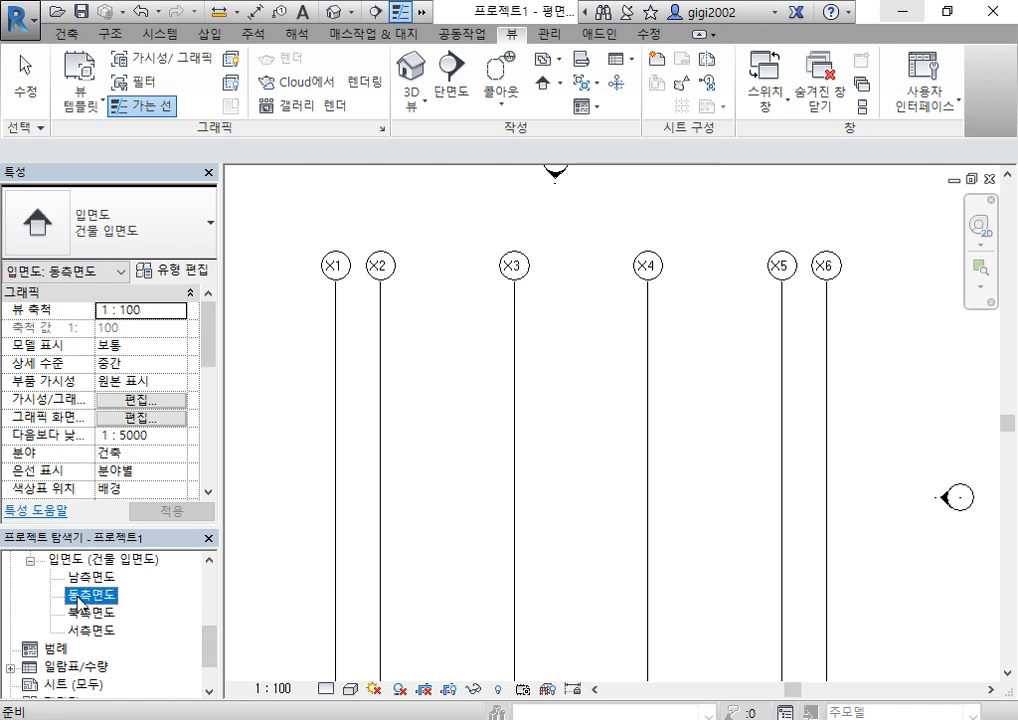
scroll(790, 430, "down", 2)
scroll(820, 417, "up", 3)
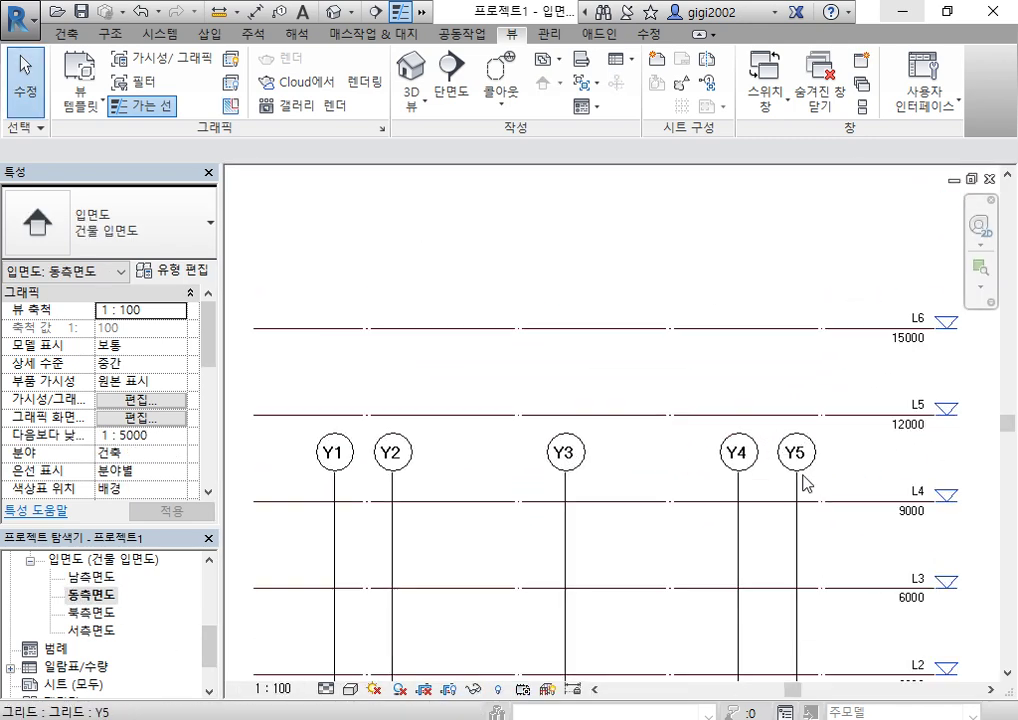
left_click(797, 548)
left_click_drag(797, 470, 797, 228)
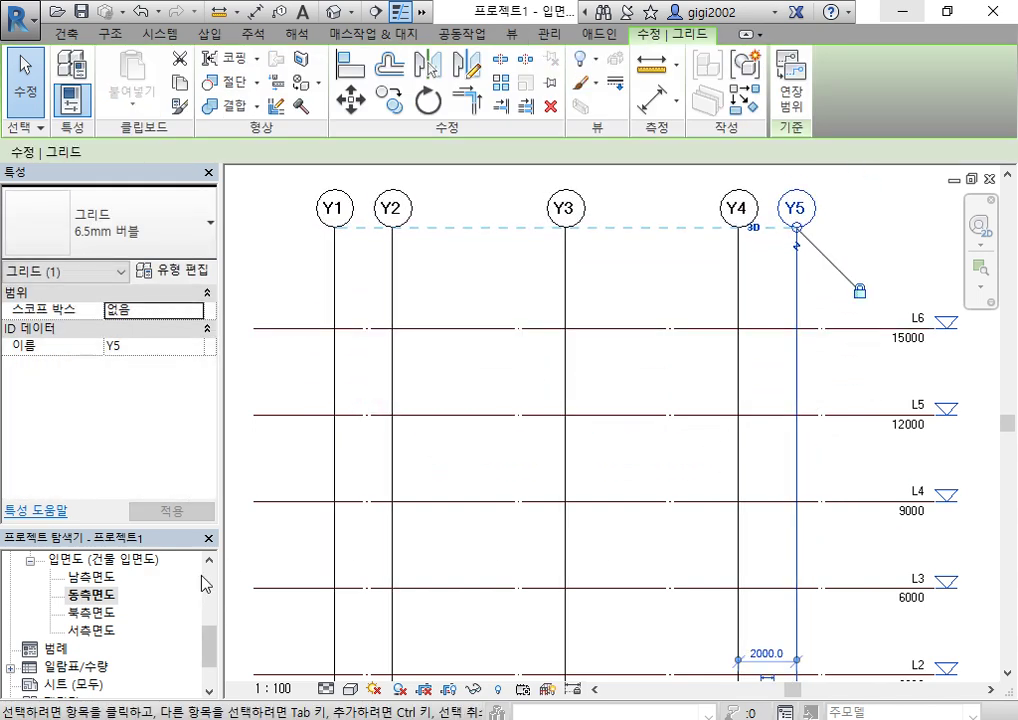
Reopen the 5층 평면도 view, clear the selection and check the complete X and Y grid layout.
left_click(206, 584)
left_click_drag(206, 604, 206, 568)
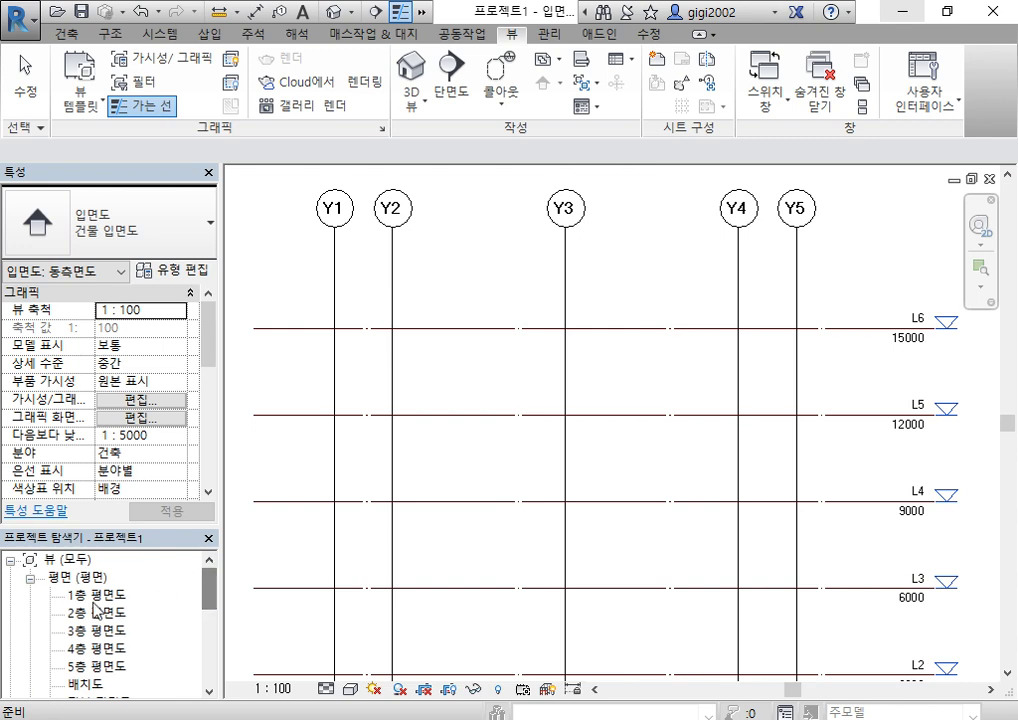
double_click(97, 665)
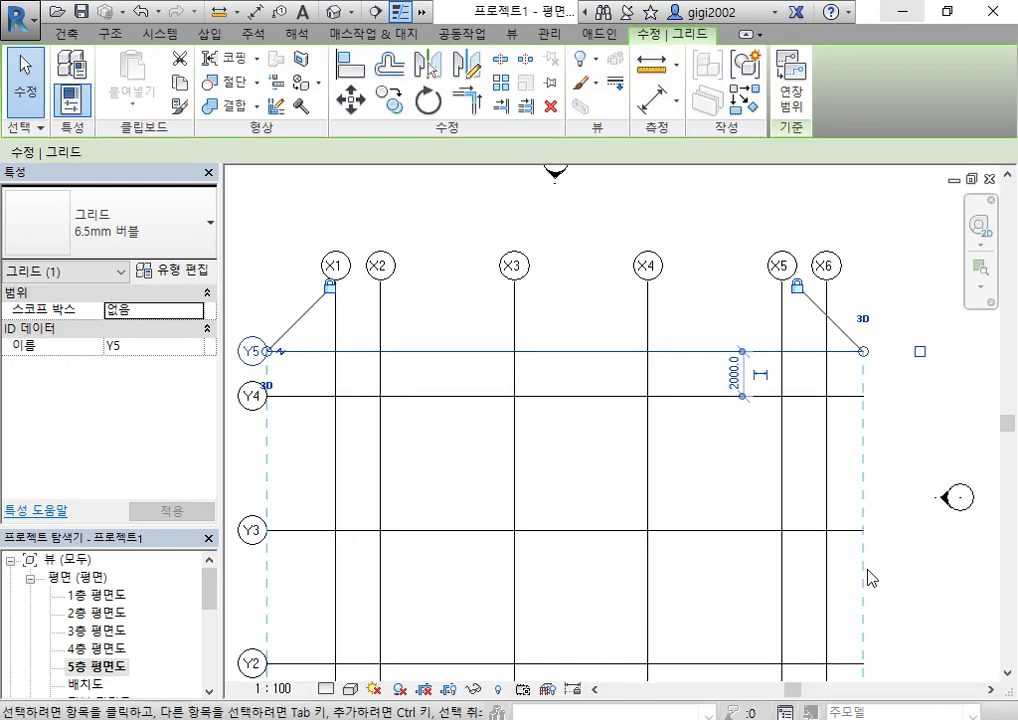
key("Escape")
scroll(850, 580, "down", 4)
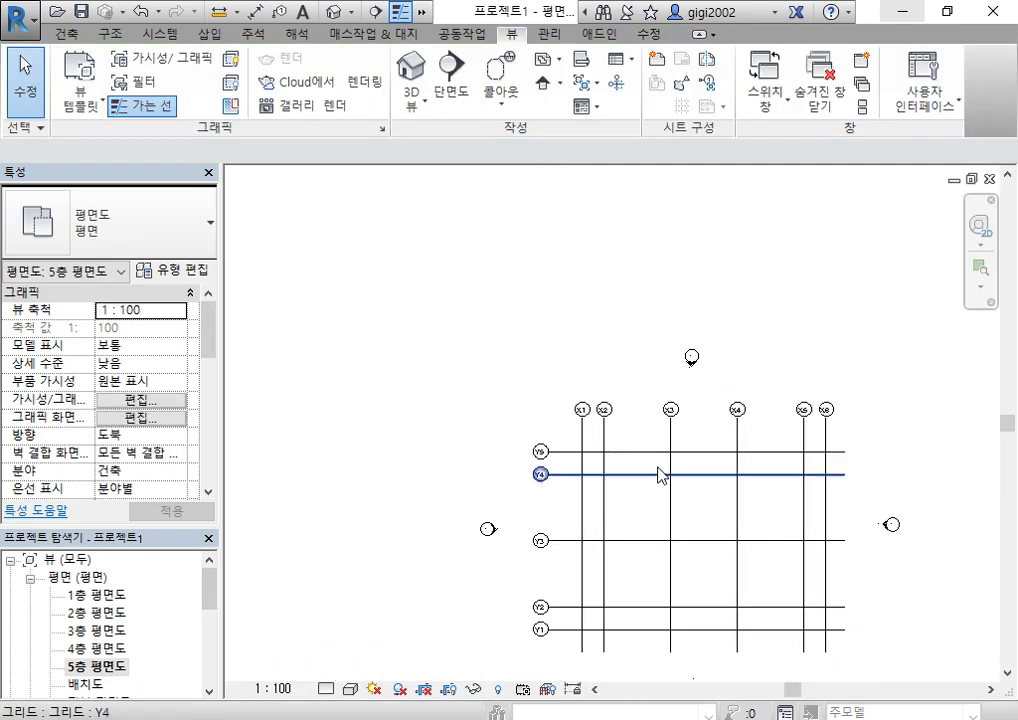
mouse_move(660, 476)
middle_mouse_down()
mouse_move(679, 481)
mouse_move(672, 472)
middle_mouse_up()
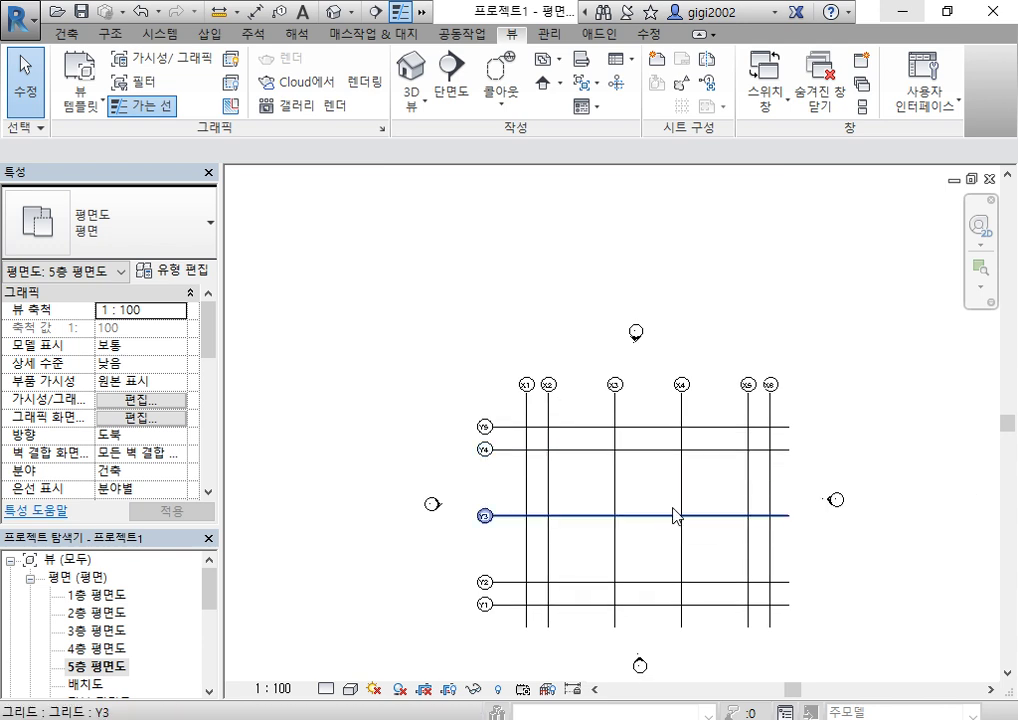
Open the default 3D view, and compare the grids and dimensions in the 1층 평면도 and 2층 평면도 views.
left_click(333, 13)
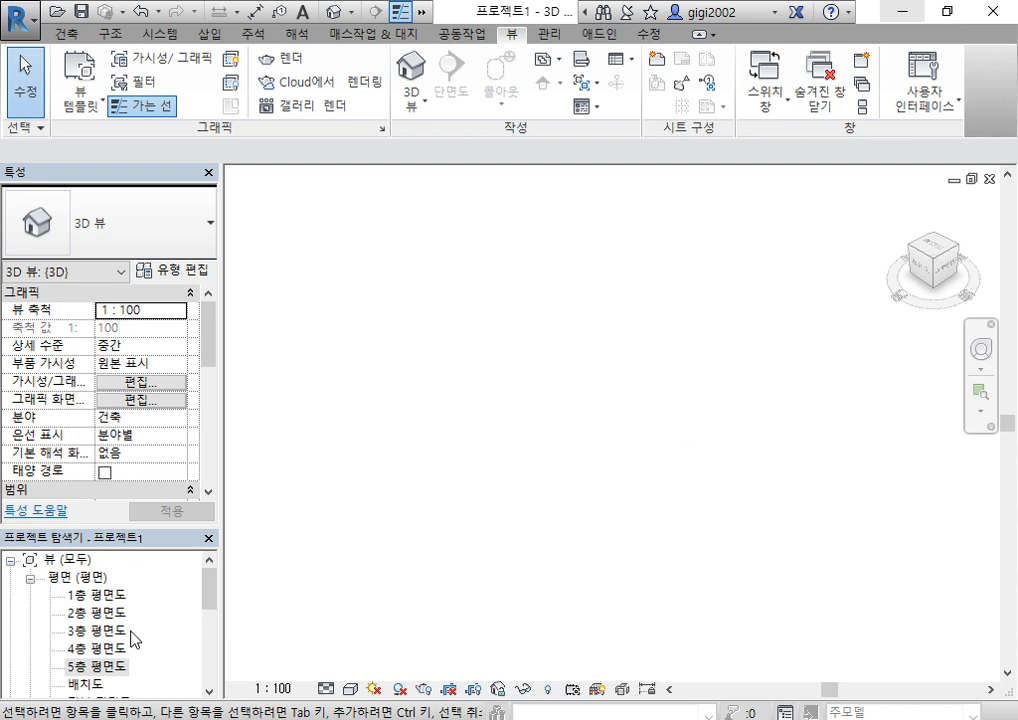
left_click_drag(210, 588, 227, 568)
double_click(97, 595)
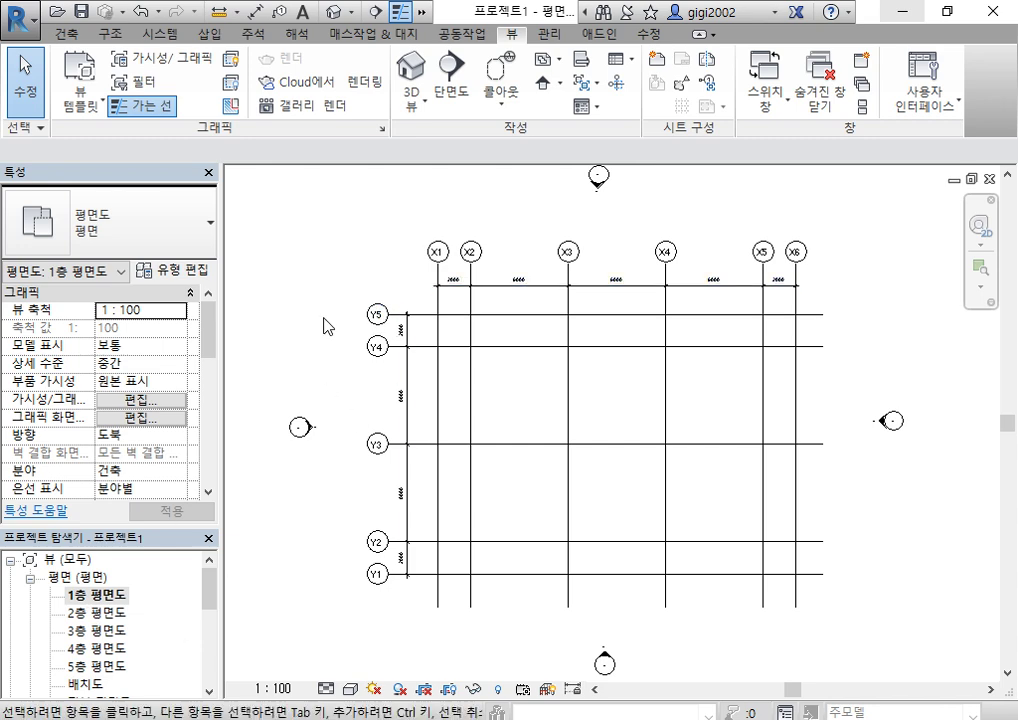
scroll(482, 316, "up", 3)
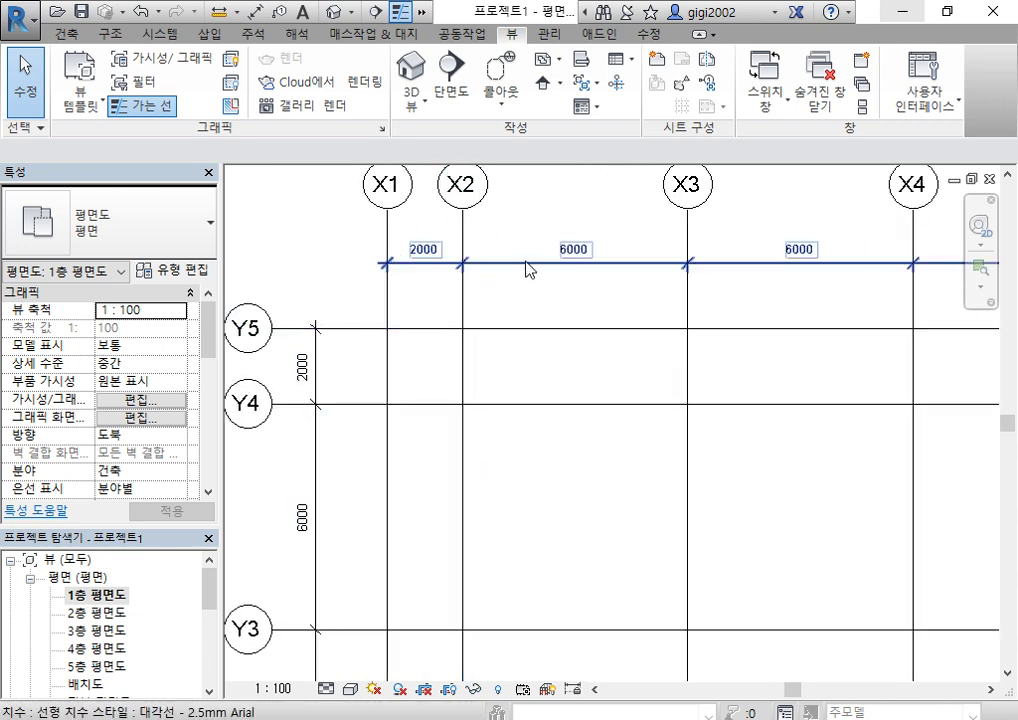
double_click(100, 612)
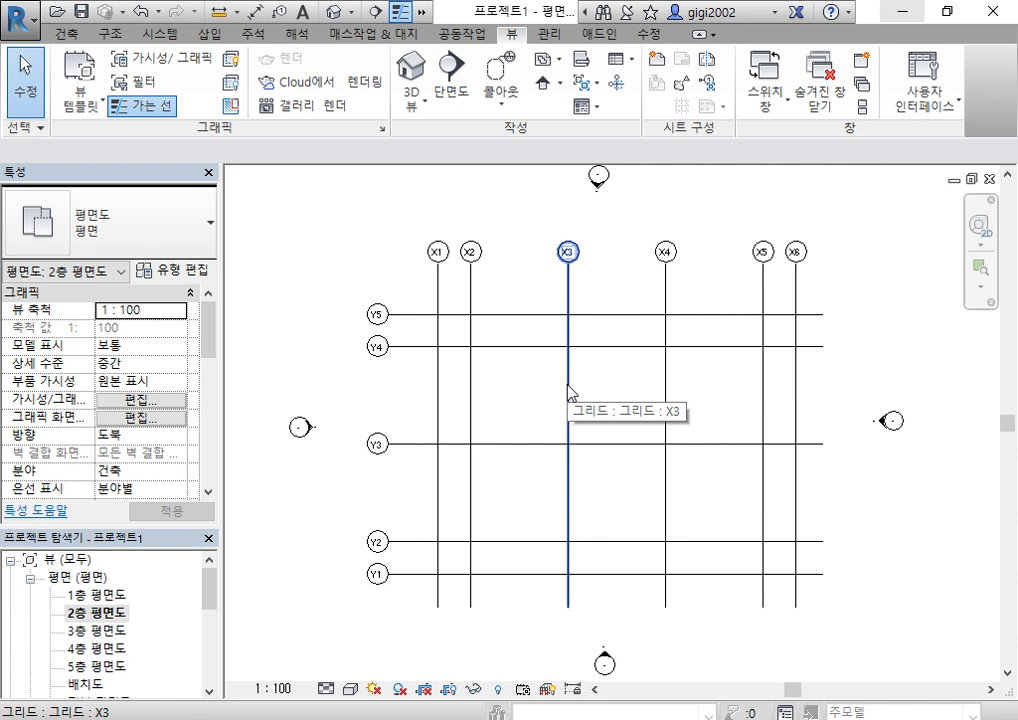
Open the 1층 평면도 view and copy both the X grid and Y grid dimension strings to the clipboard.
double_click(78, 596)
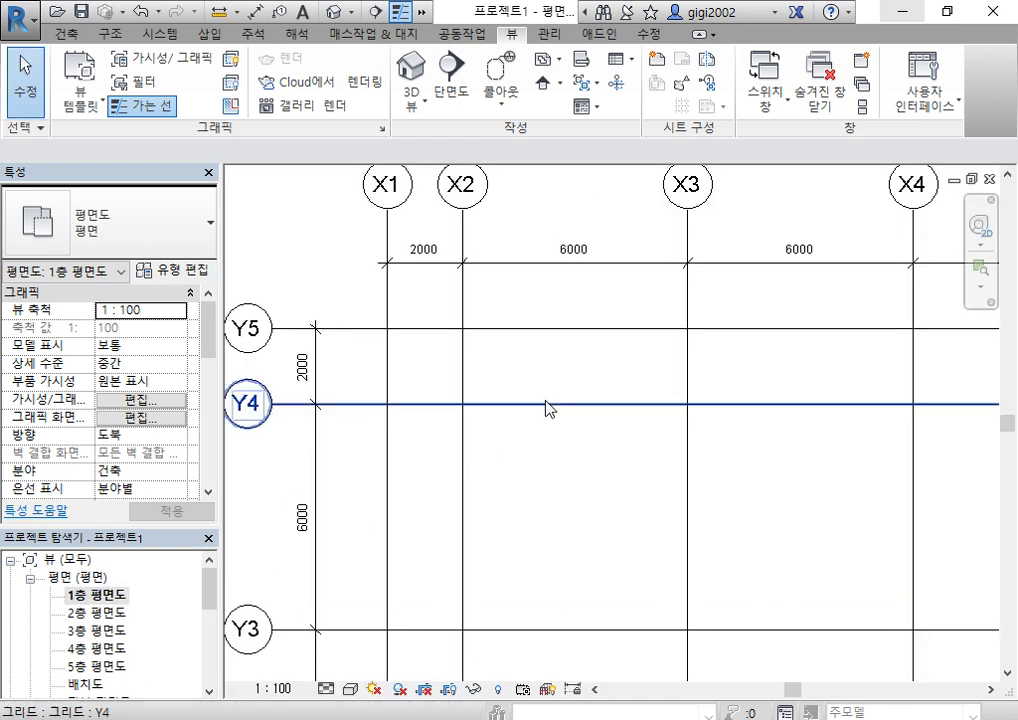
scroll(550, 368, "down", 4)
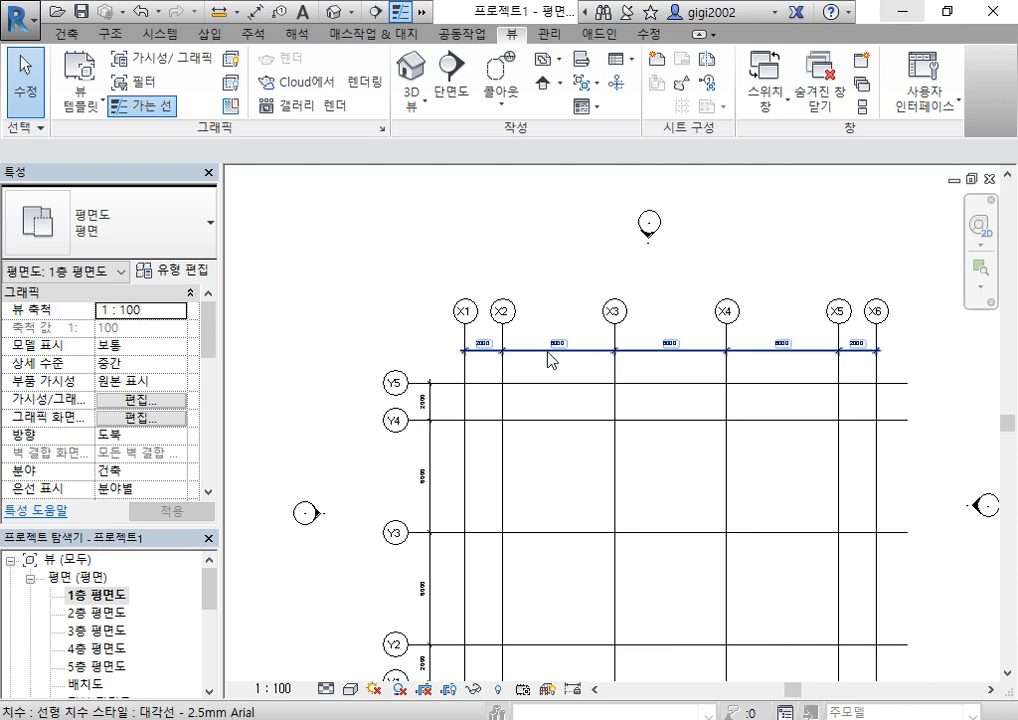
left_click(552, 359)
left_click(432, 415, "ctrl")
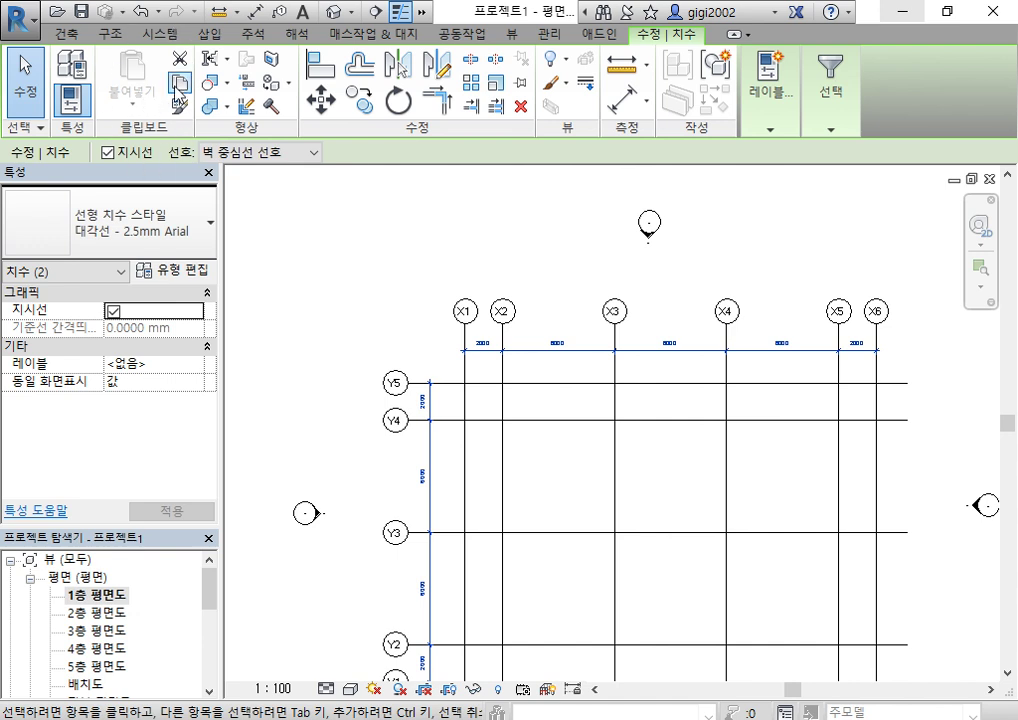
left_click(181, 80)
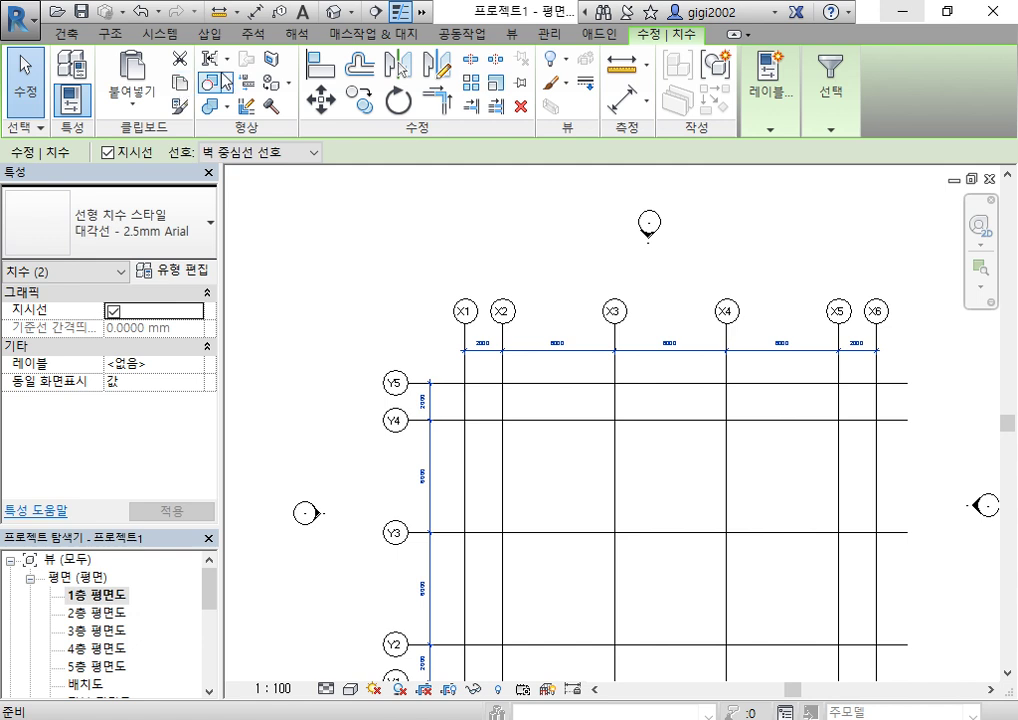
Paste the copied dimension strings aligned to the selected view 평면도: 5층 평면도.
left_click(133, 100)
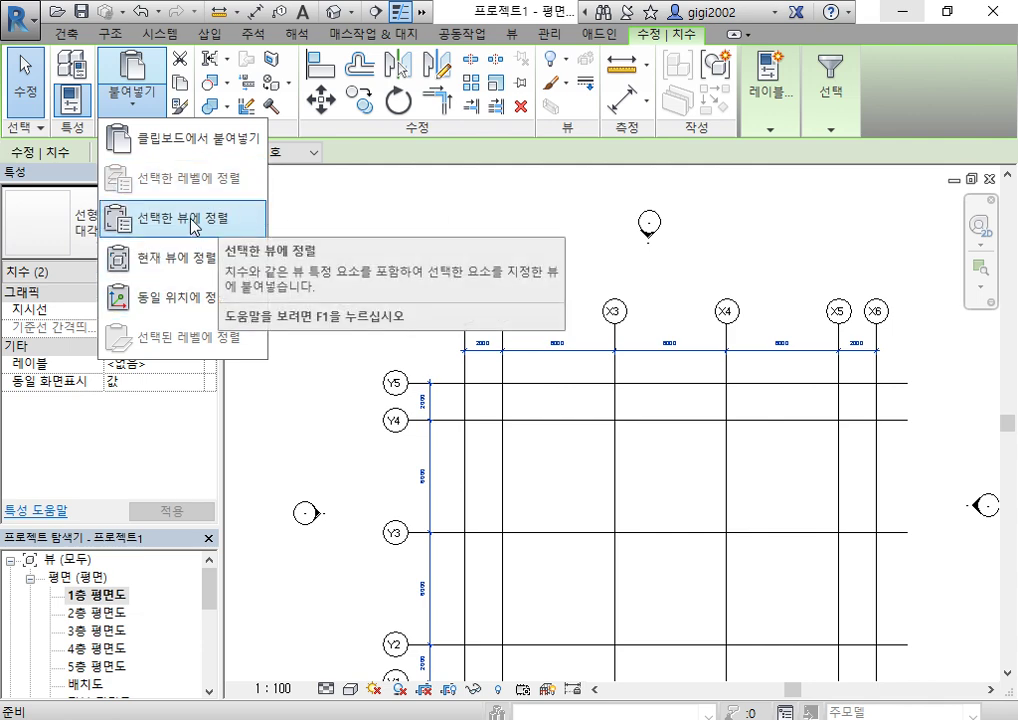
left_click(193, 222)
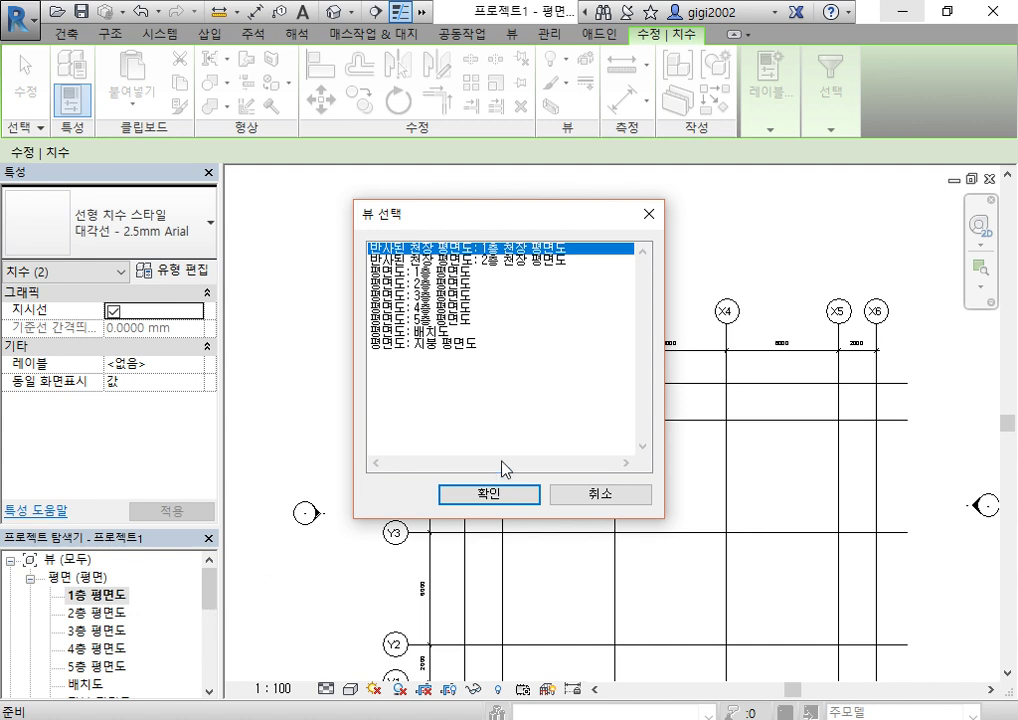
left_click_drag(534, 212, 209, 220)
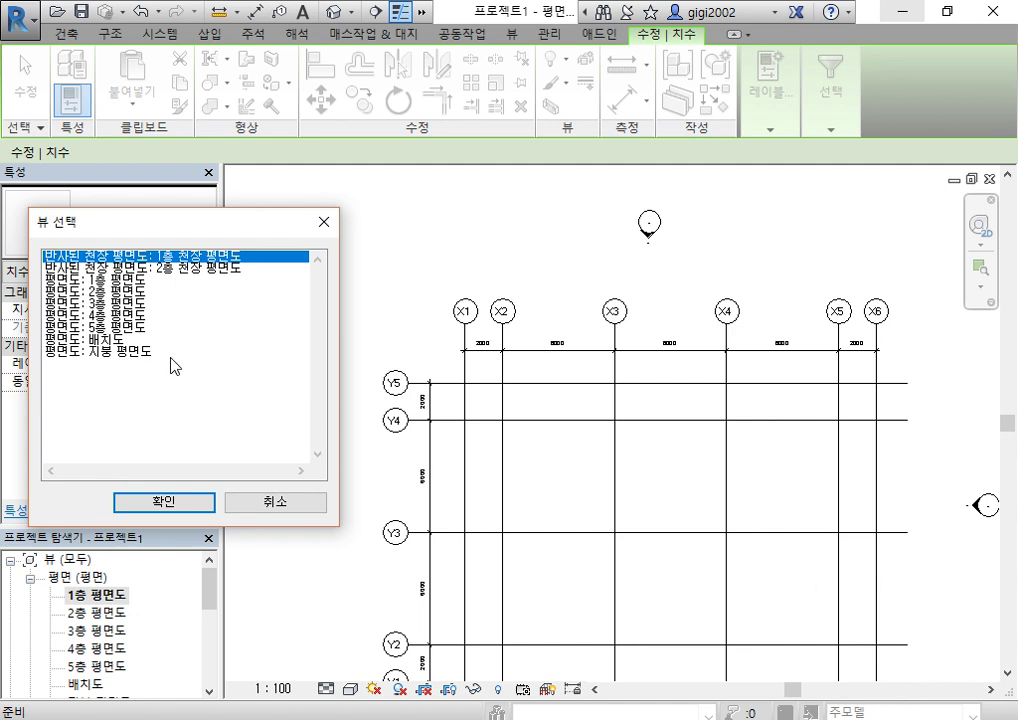
left_click(118, 327)
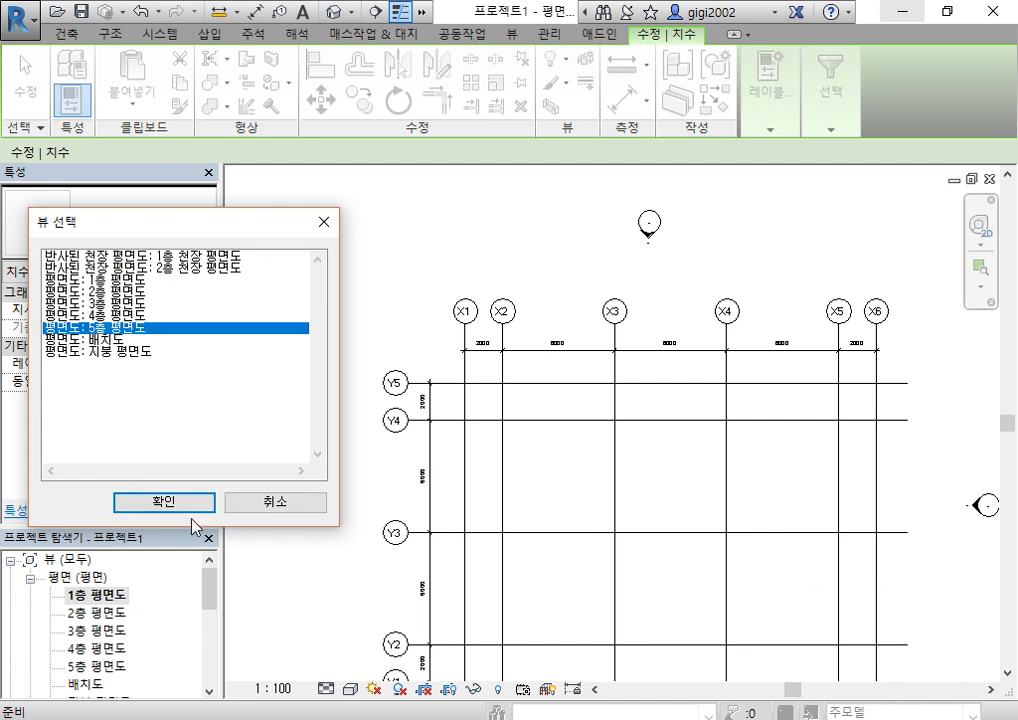
left_click(163, 502)
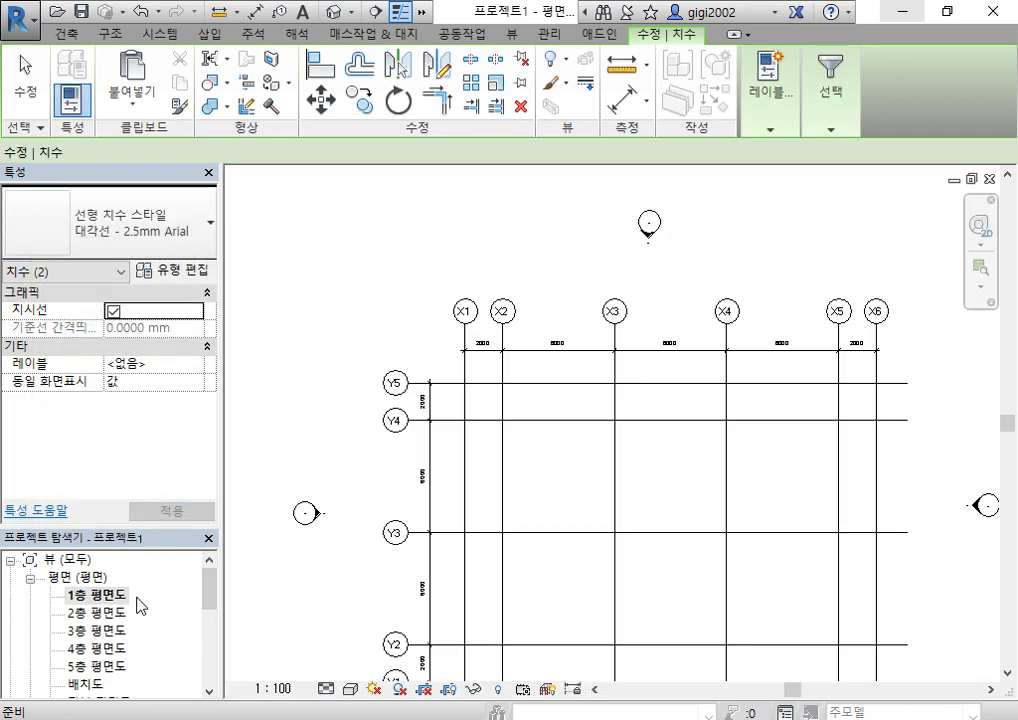
Open the 5층 평면도 view, clear the selection and check the pasted X and Y grid dimensions.
left_click_drag(211, 586, 210, 614)
scroll(211, 614, "down", 1)
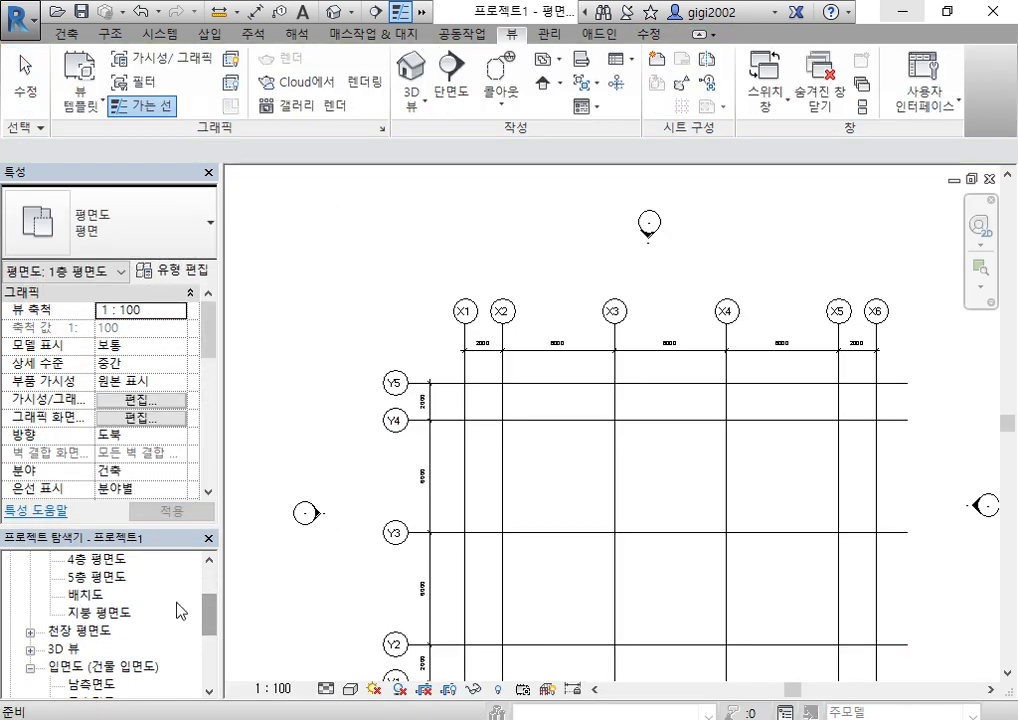
double_click(97, 577)
left_click(855, 438)
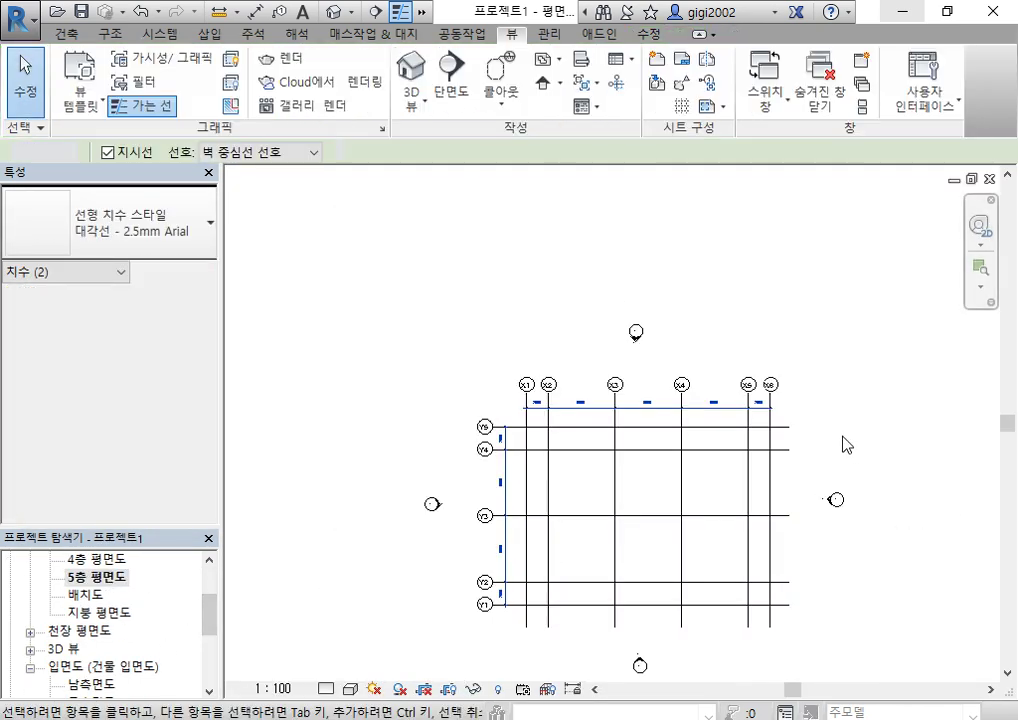
scroll(779, 447, "up", 3)
scroll(729, 366, "down", 3)
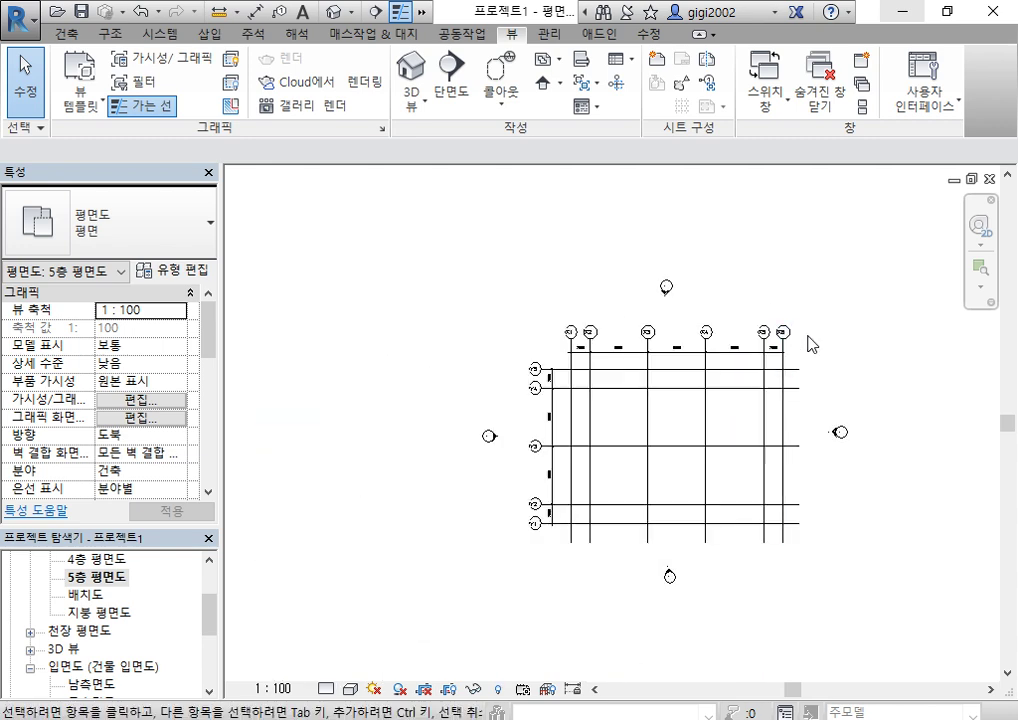
In the 남측면도 elevation, shorten grid X6 so its head sits below level L4, and check its effect in the 5층 평면도 view.
double_click(95, 684)
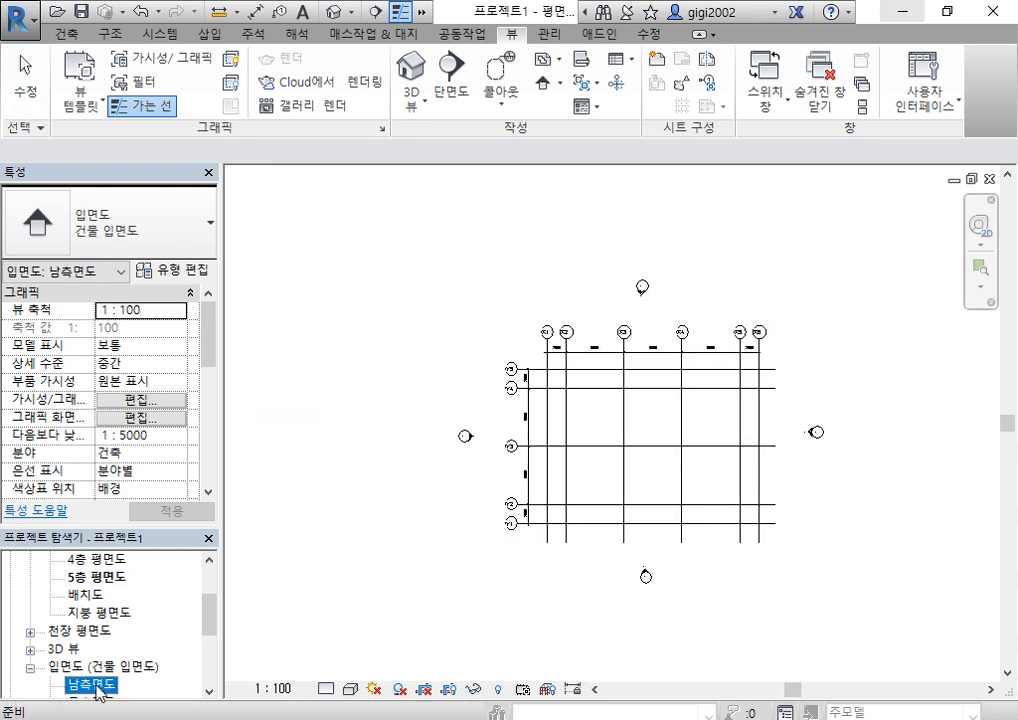
scroll(888, 322, "up", 2)
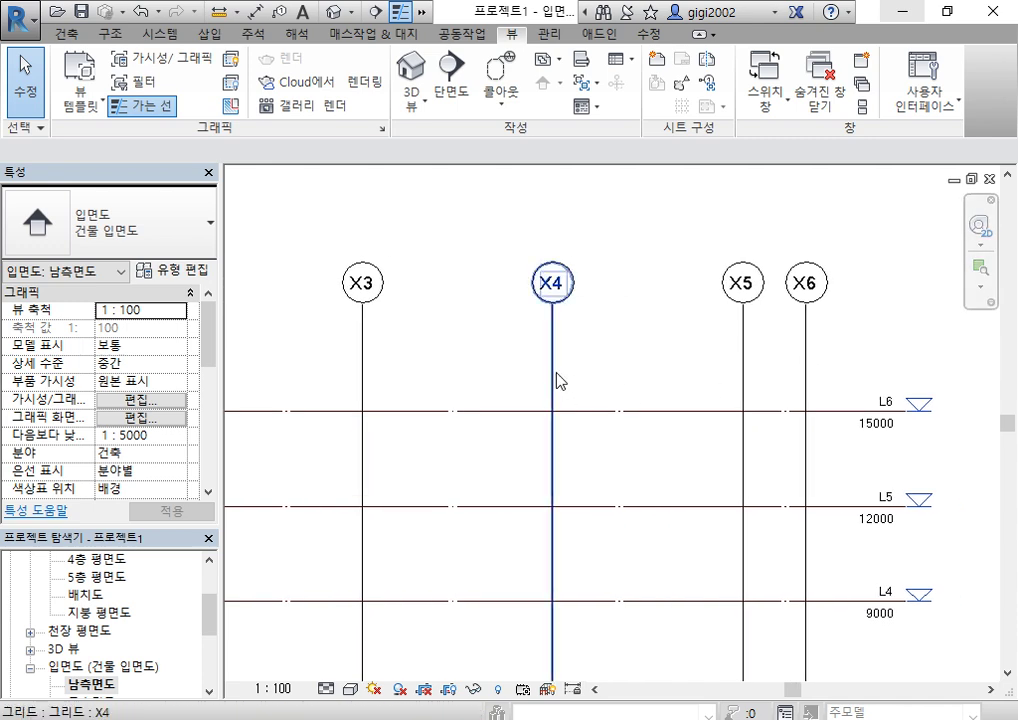
left_click(812, 347)
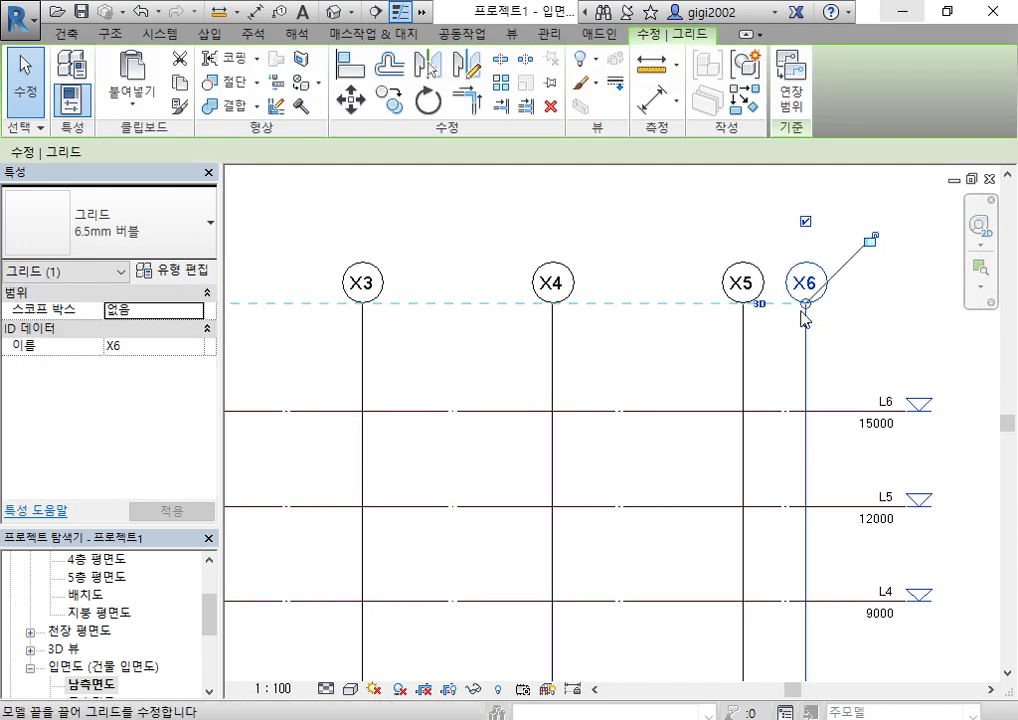
left_click_drag(805, 305, 806, 634)
left_click(858, 331)
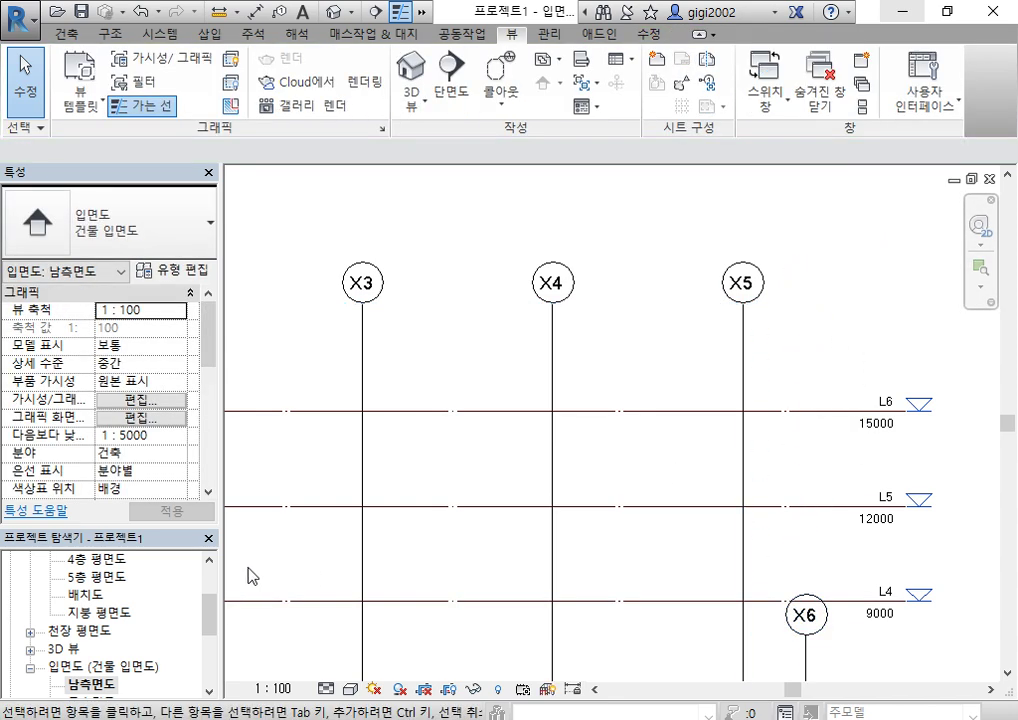
double_click(100, 577)
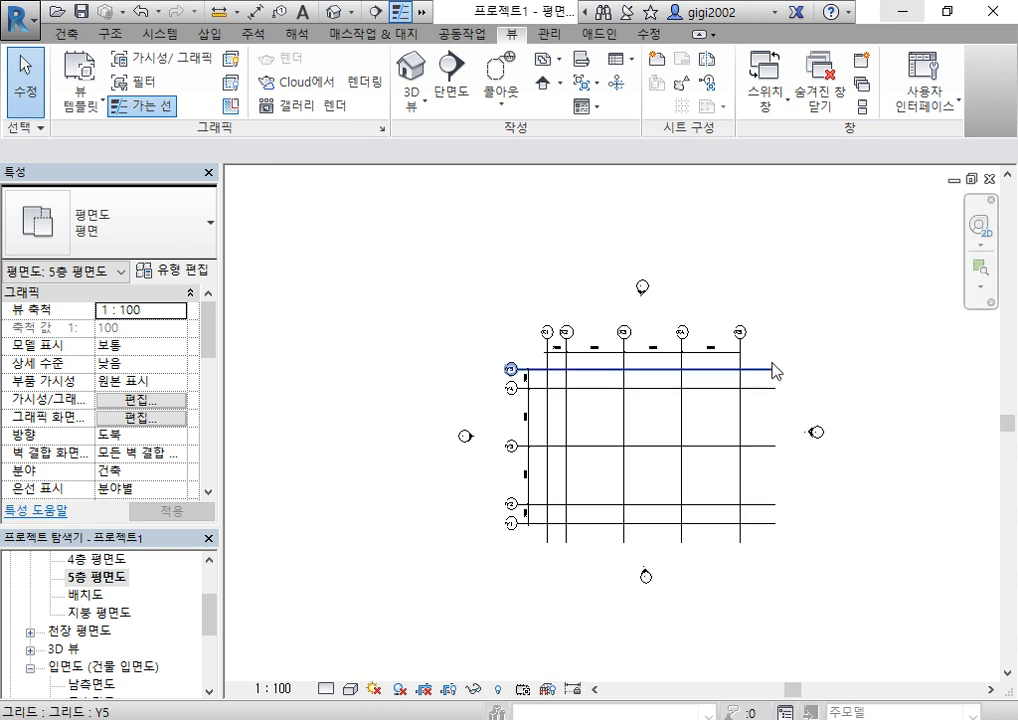
scroll(775, 355, "up", 5)
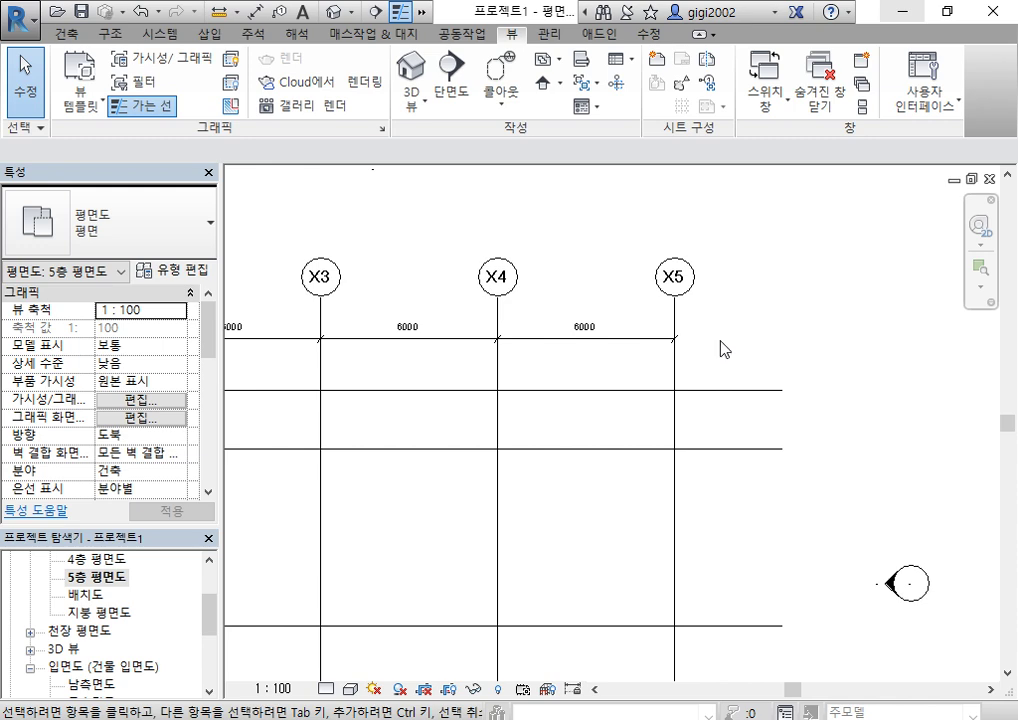
In the 남측면도 elevation, extend grid X6 back up in line with the other X grid heads and close the view.
double_click(106, 686)
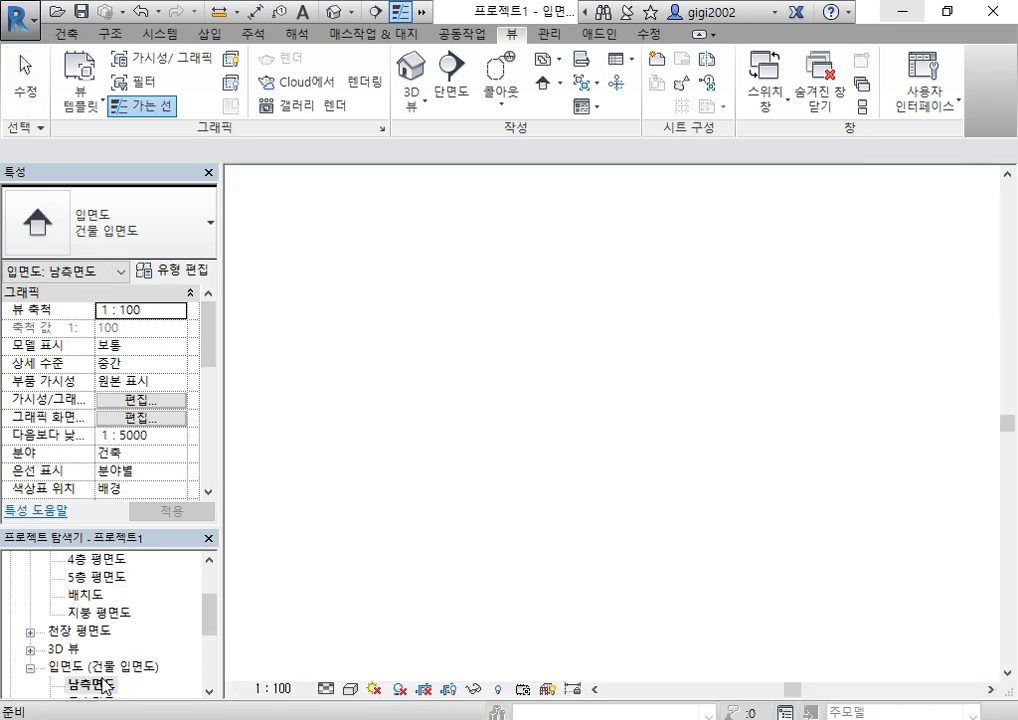
left_click(808, 648)
left_click_drag(808, 648, 818, 305)
left_click(893, 327)
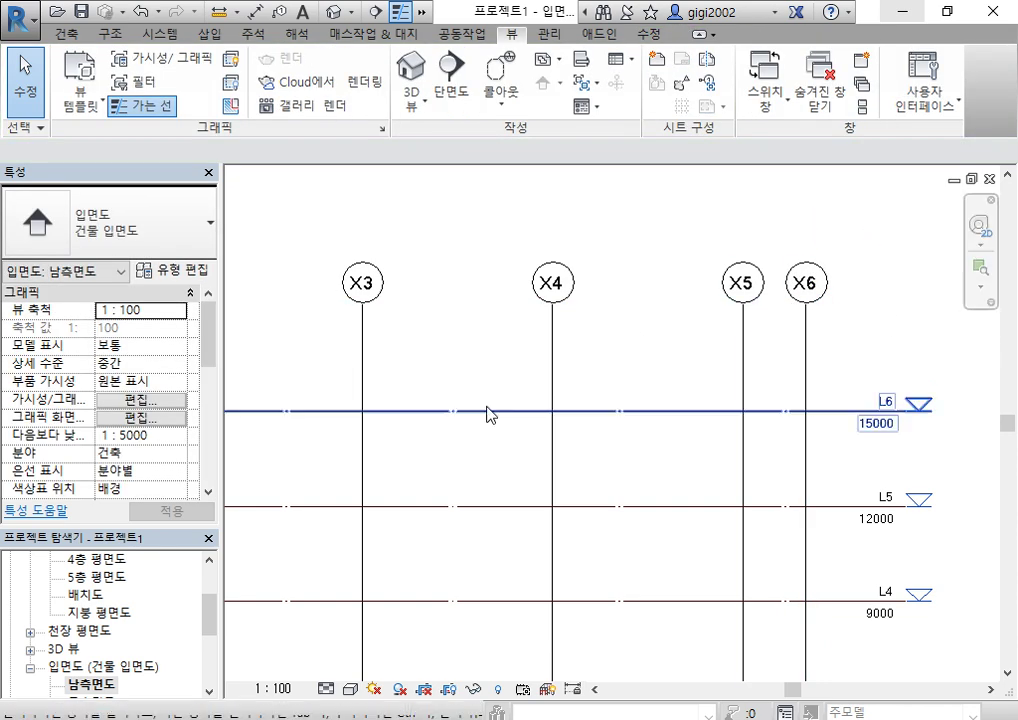
left_click(989, 180)
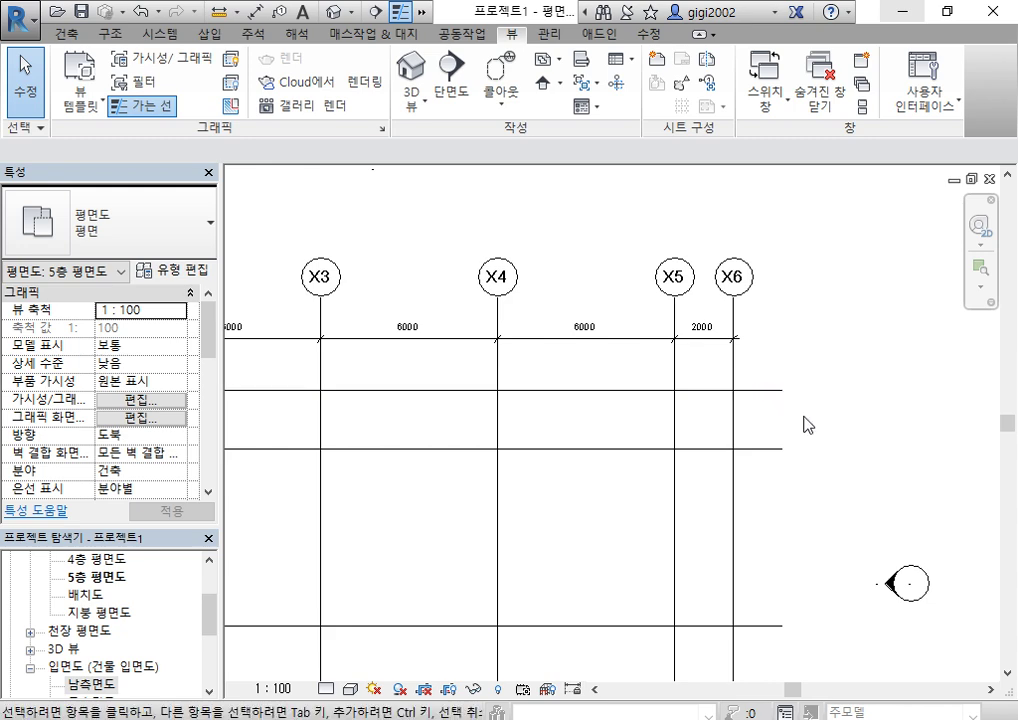
Examine the X and Y grids and their dimension strings across the whole 5층 평면도 view.
scroll(609, 366, "down", 9)
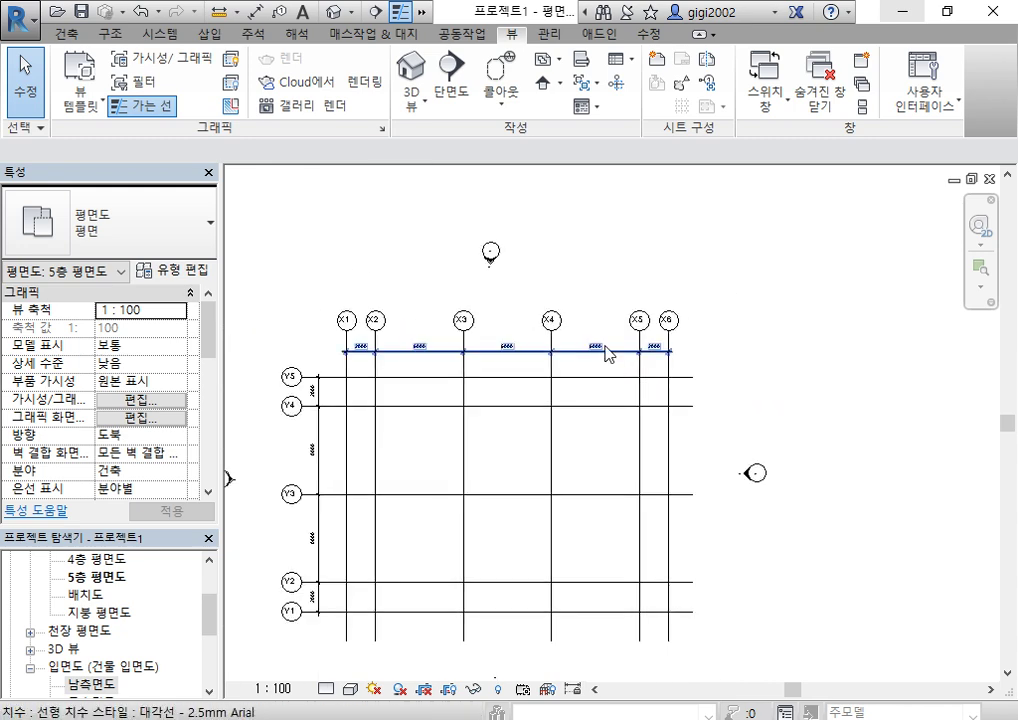
middle_click_drag(750, 380, 709, 417)
scroll(690, 394, "up", 3)
scroll(668, 352, "up", 3)
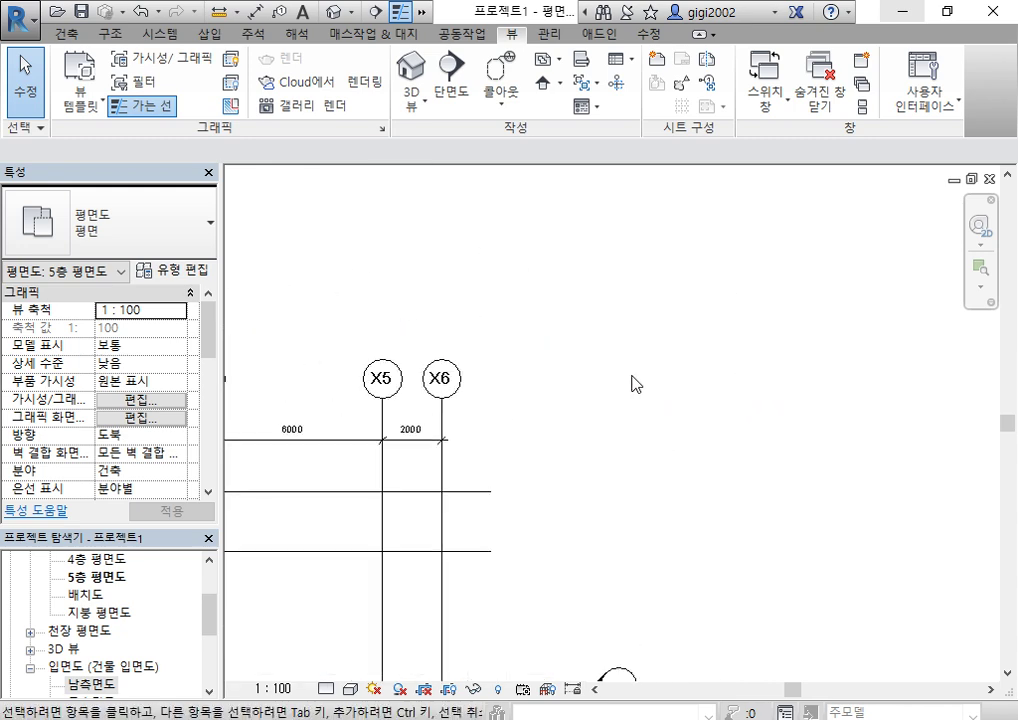
middle_click_drag(573, 382, 802, 370)
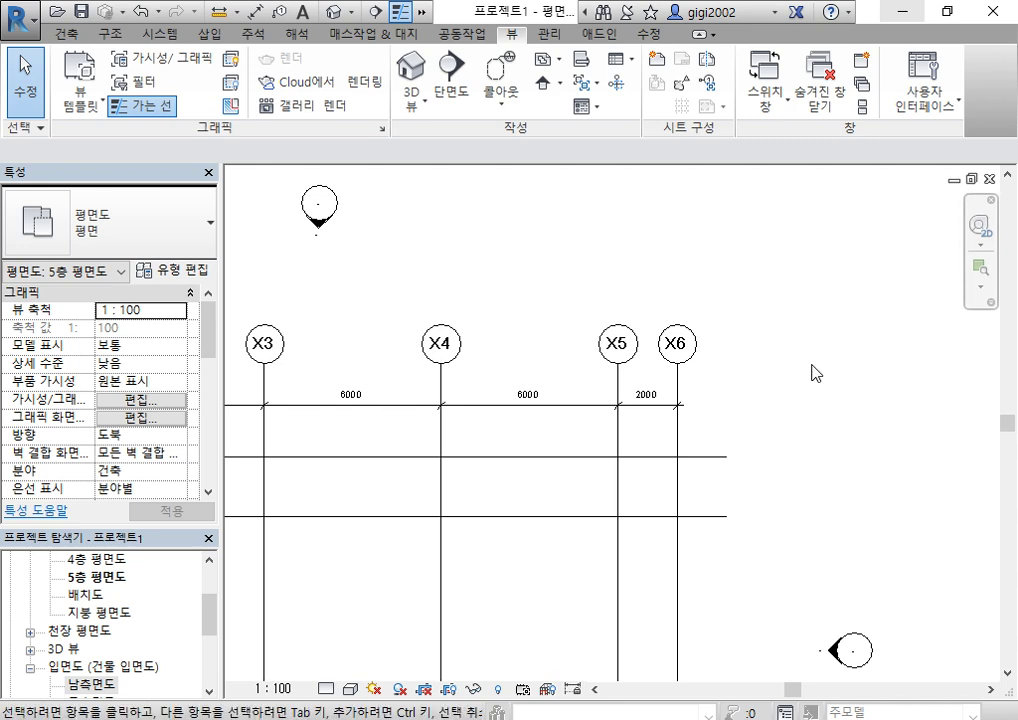
scroll(520, 268, "down", 3)
middle_click_drag(520, 268, 690, 264)
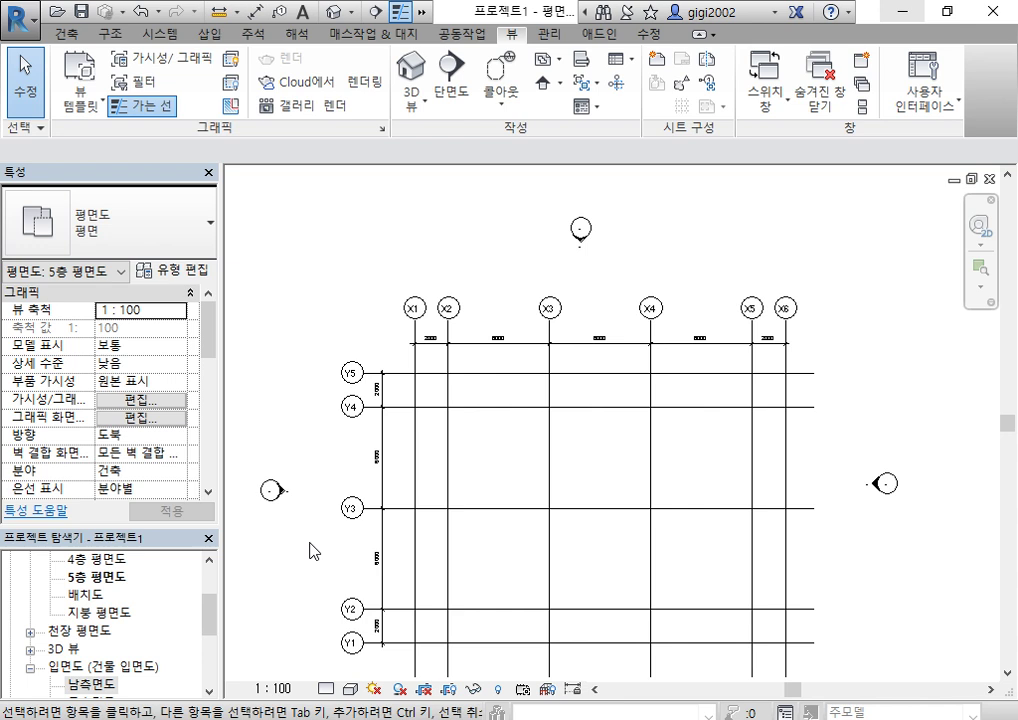
In the 1층 평면도 view, move the X grid dimension string above the grid heads, and compare the dimension position in the 5층 평면도 view.
left_click_drag(210, 613, 211, 584)
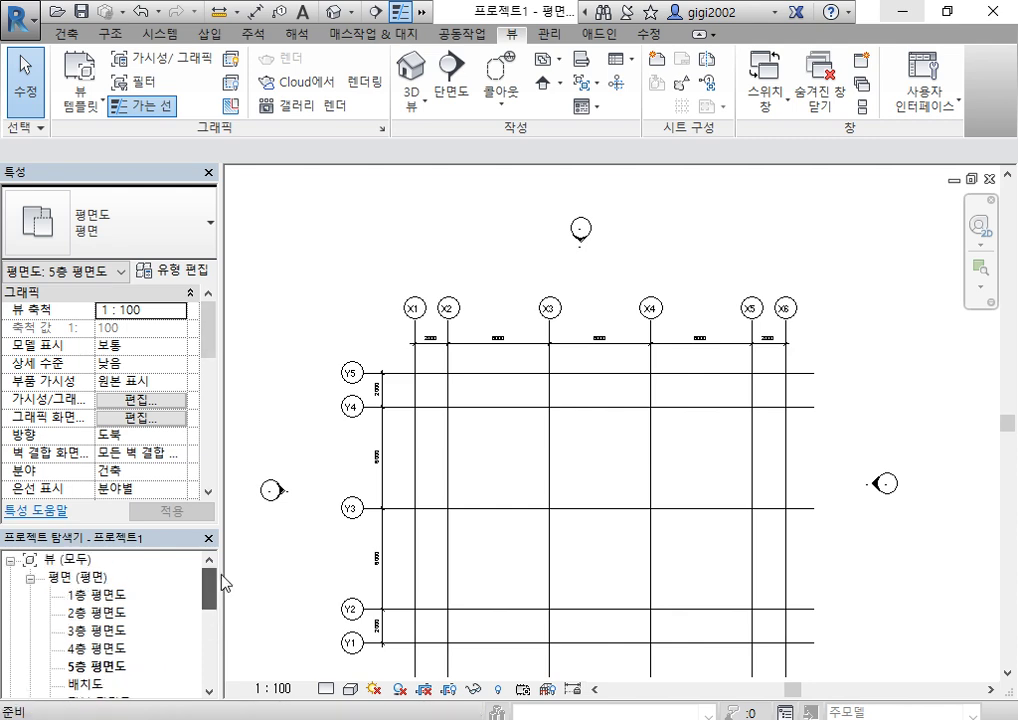
double_click(97, 596)
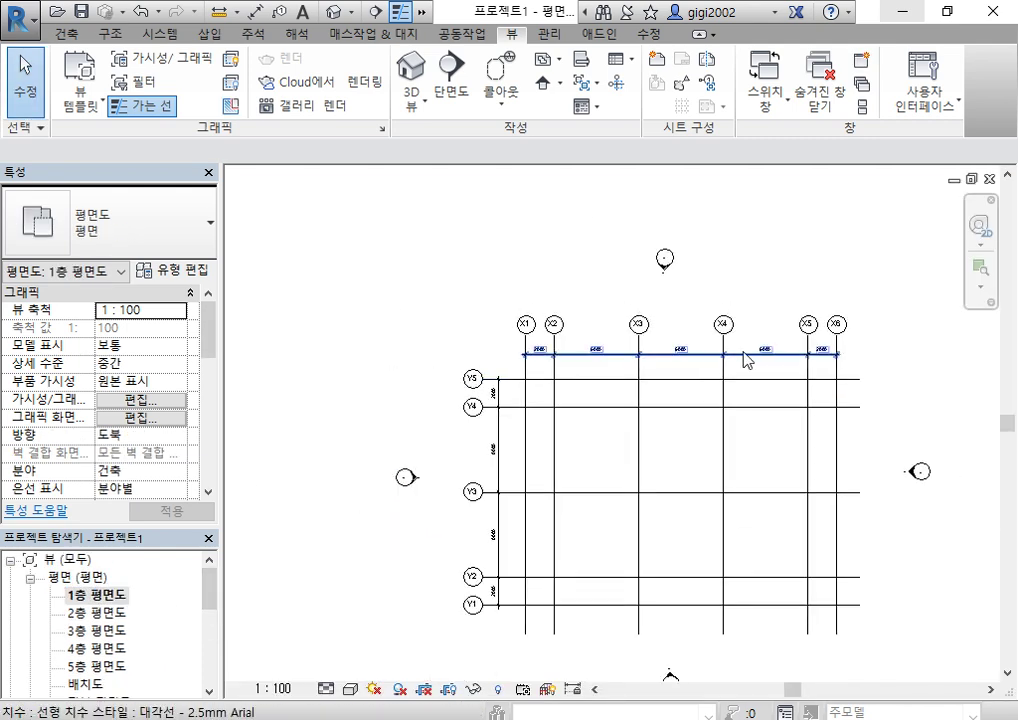
left_click(734, 352)
left_click_drag(734, 352, 752, 302)
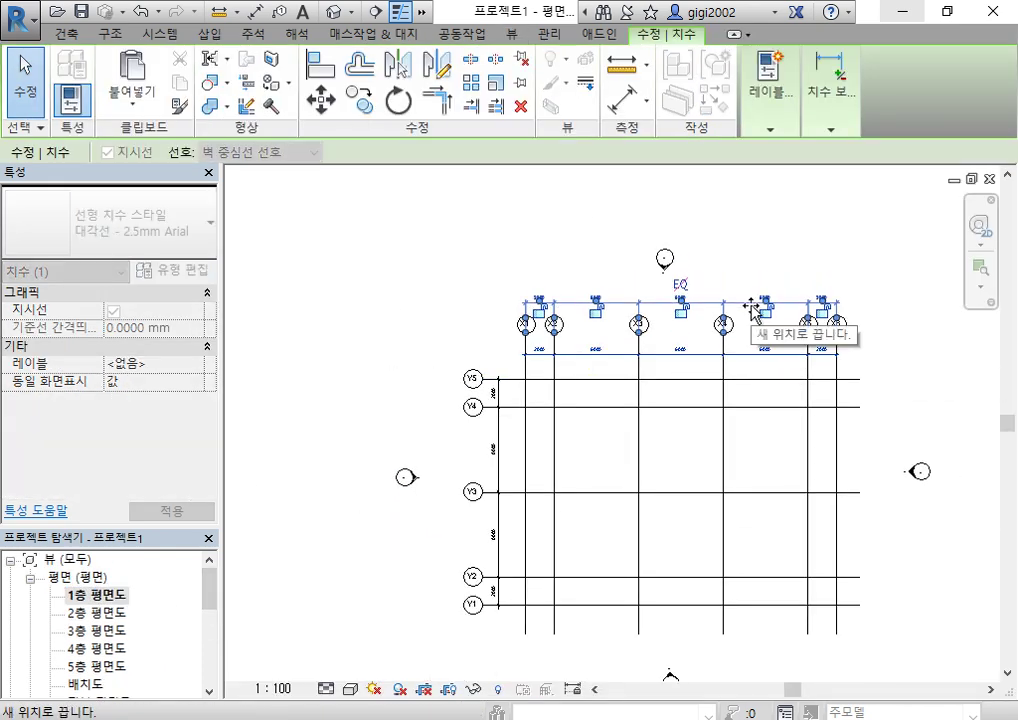
key("Escape")
double_click(97, 665)
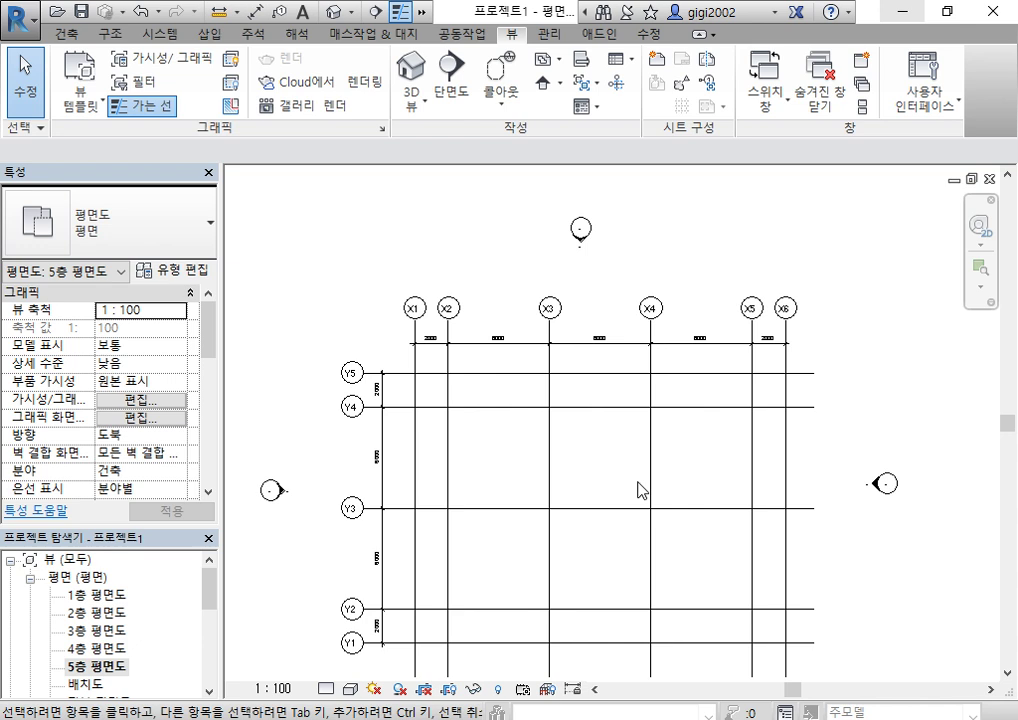
Reopen the 1층 평면도 view, move the X grid dimension string back between the grid heads and Y5, and deselect it.
double_click(97, 595)
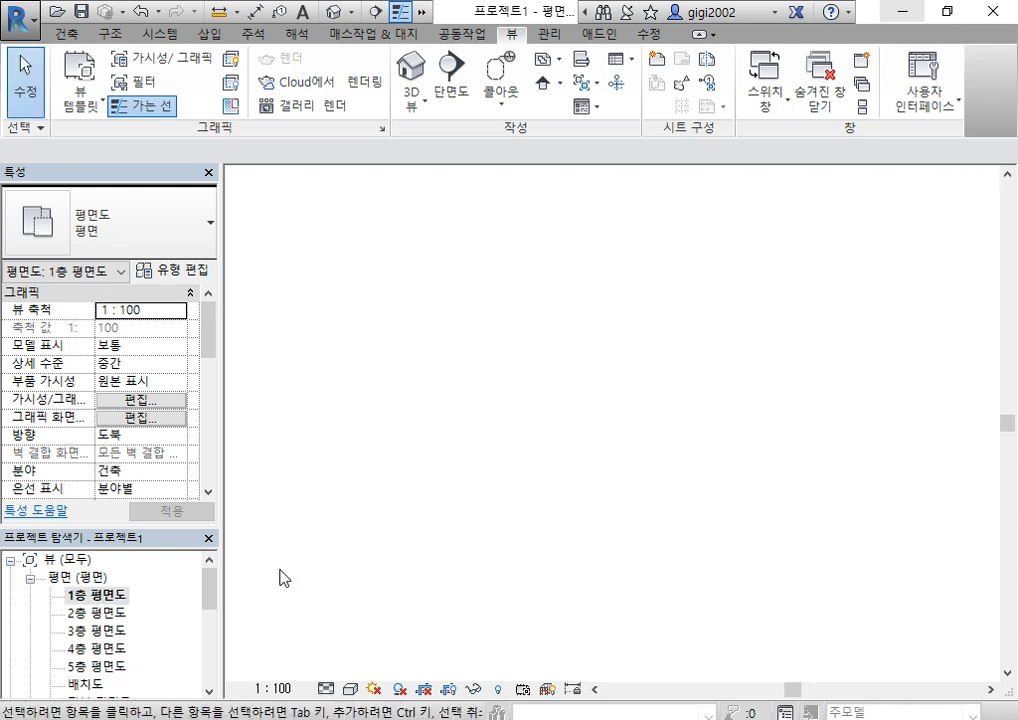
left_click(740, 299)
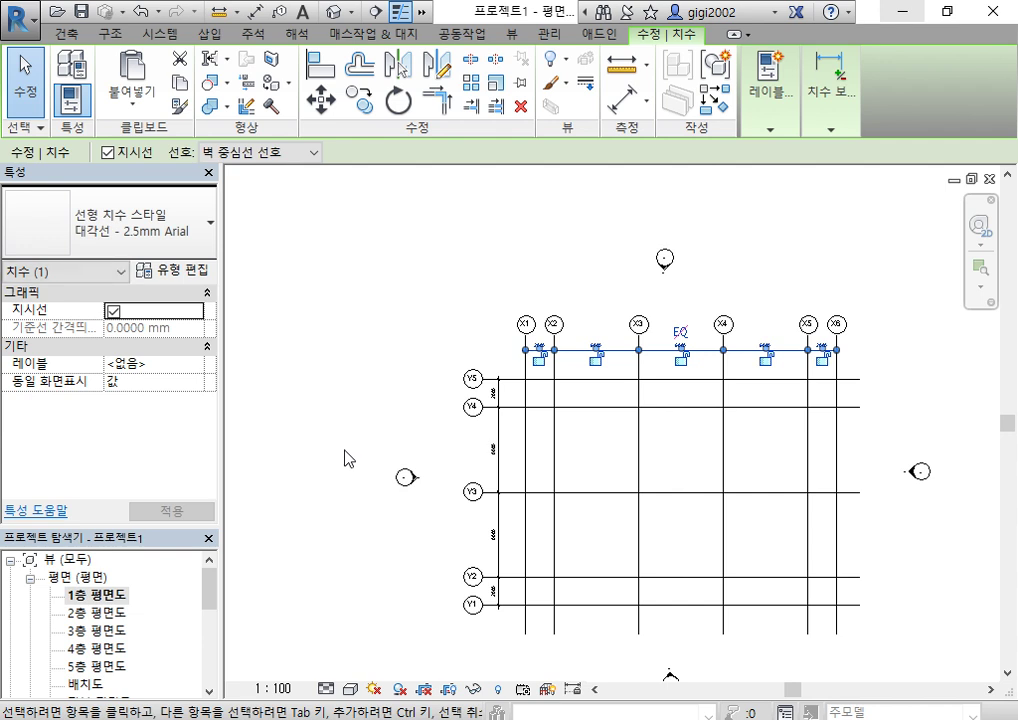
left_click(343, 273)
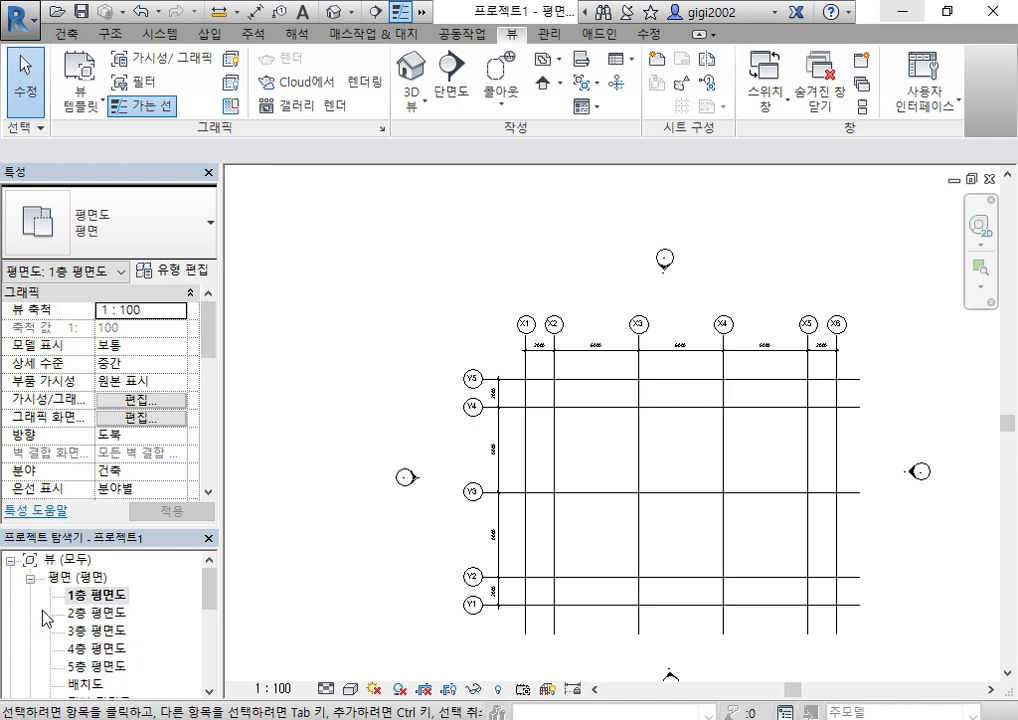
Duplicate the 1층 평면도 view with the plain duplicate option (복제), without its detailing.
left_click(90, 595)
right_click(80, 596)
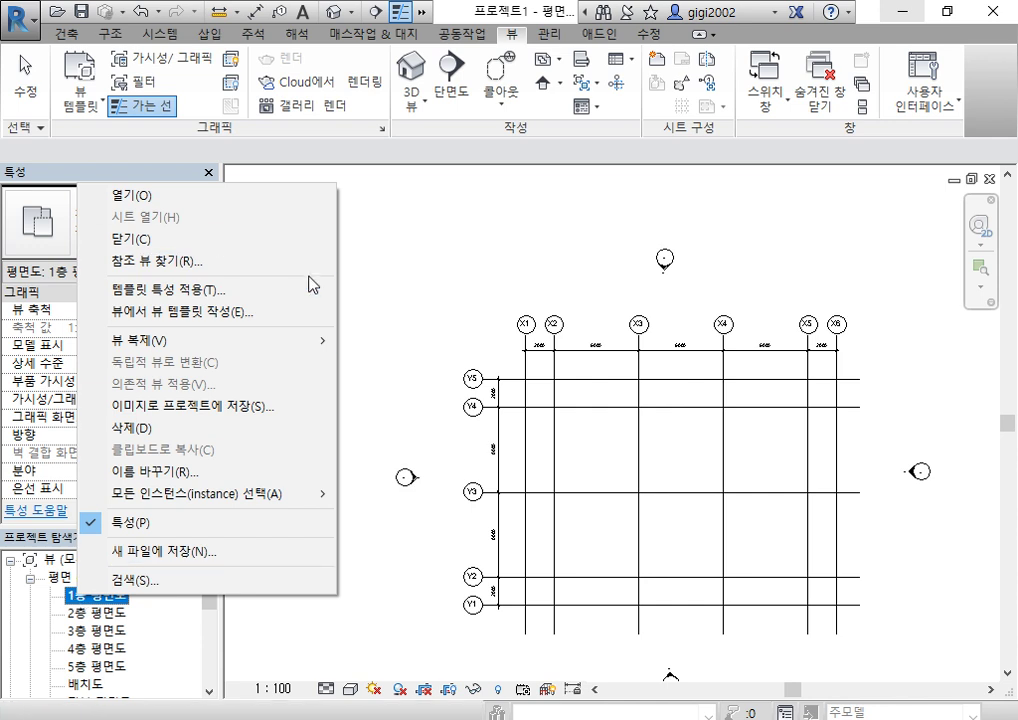
mouse_move(268, 352)
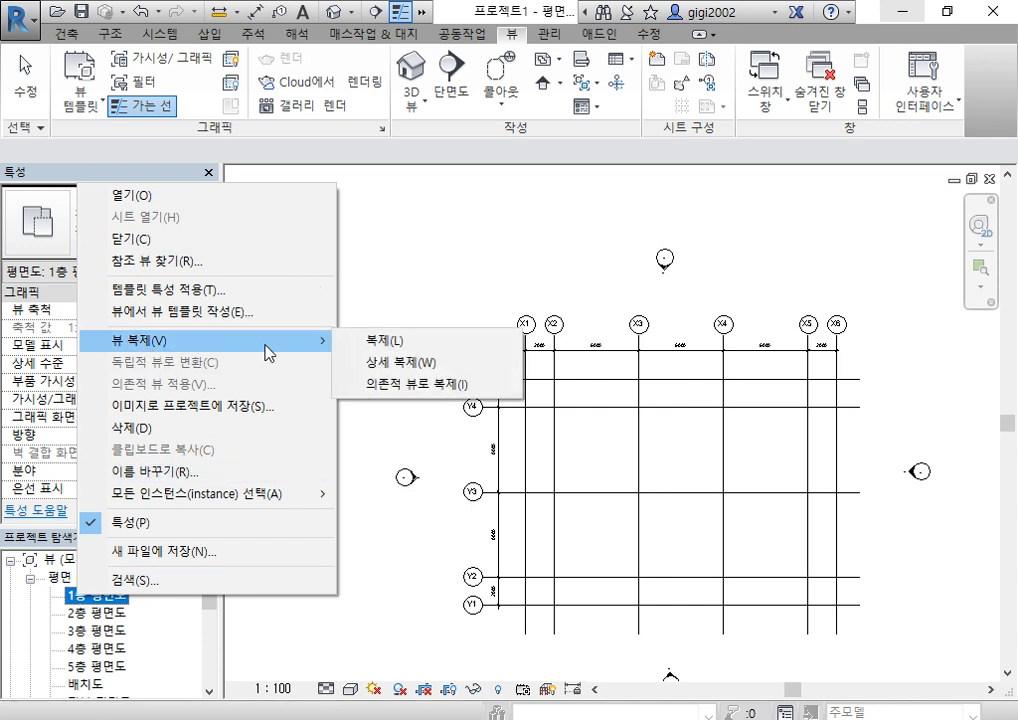
left_click(405, 342)
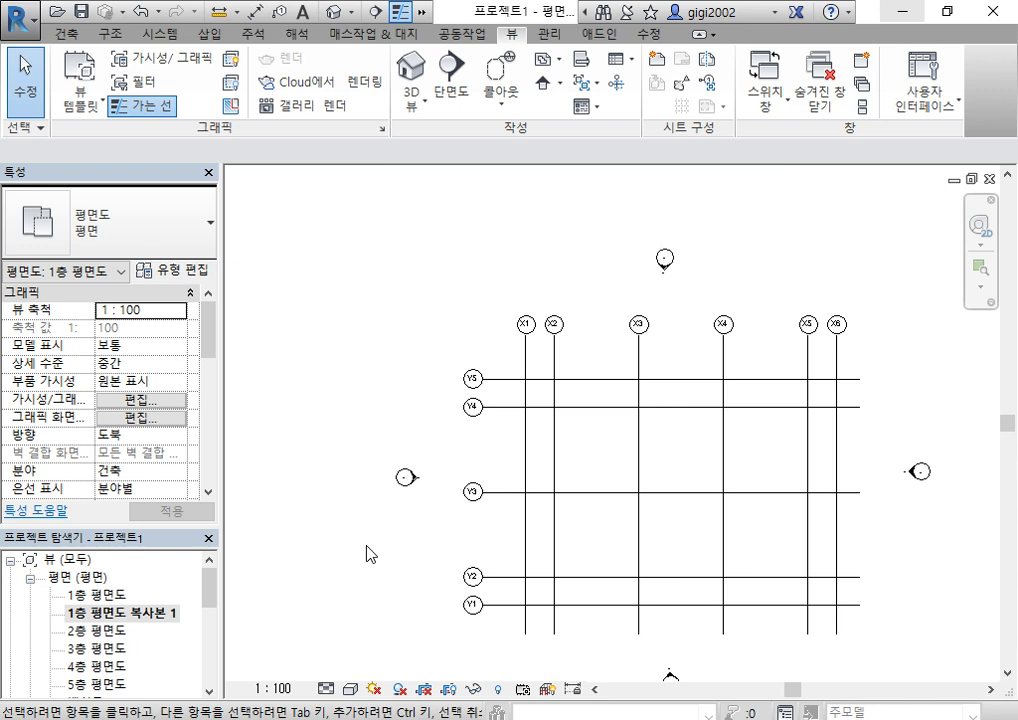
Duplicate the original 1층 평면도 view together with its dimensions using the detailing option (상세 복제).
left_click(127, 597)
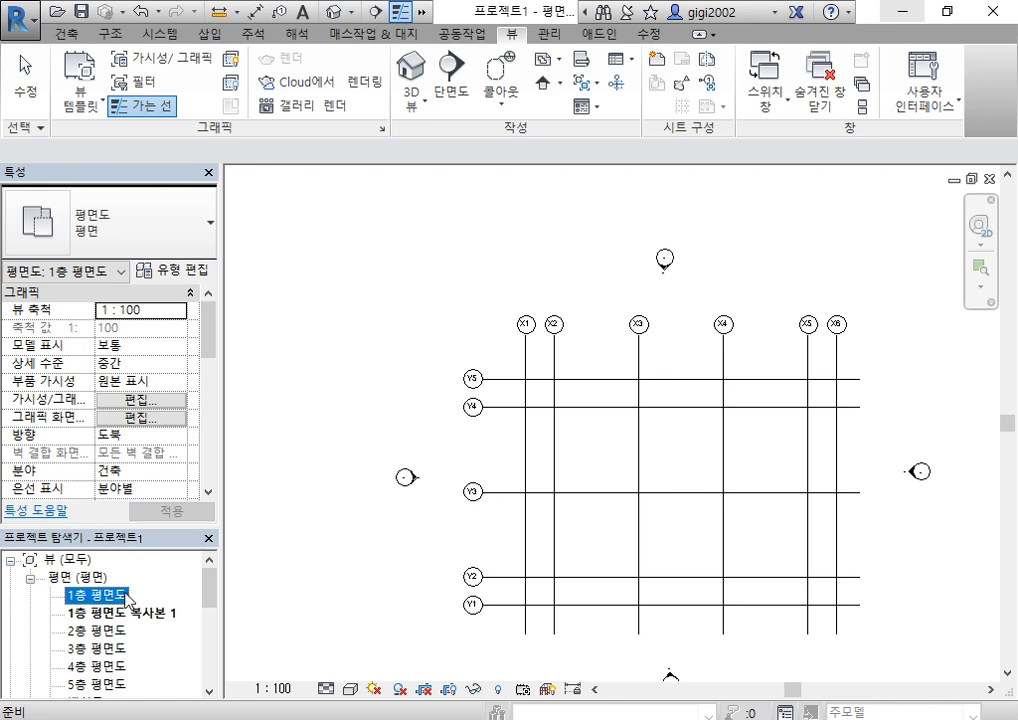
double_click(125, 595)
right_click(125, 595)
mouse_move(370, 345)
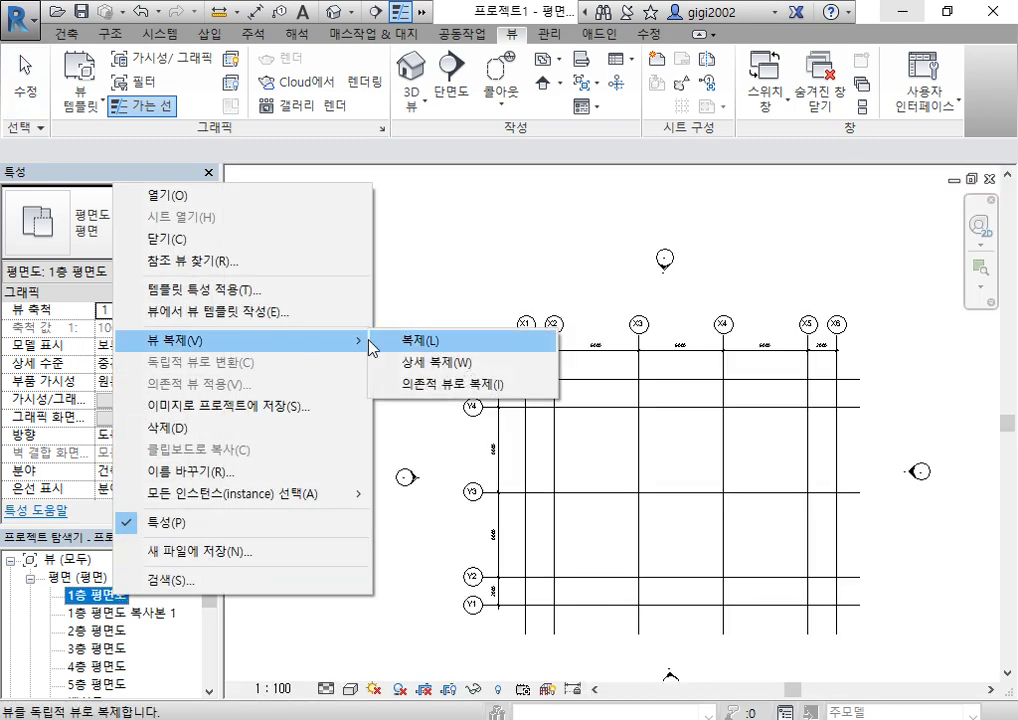
left_click(437, 364)
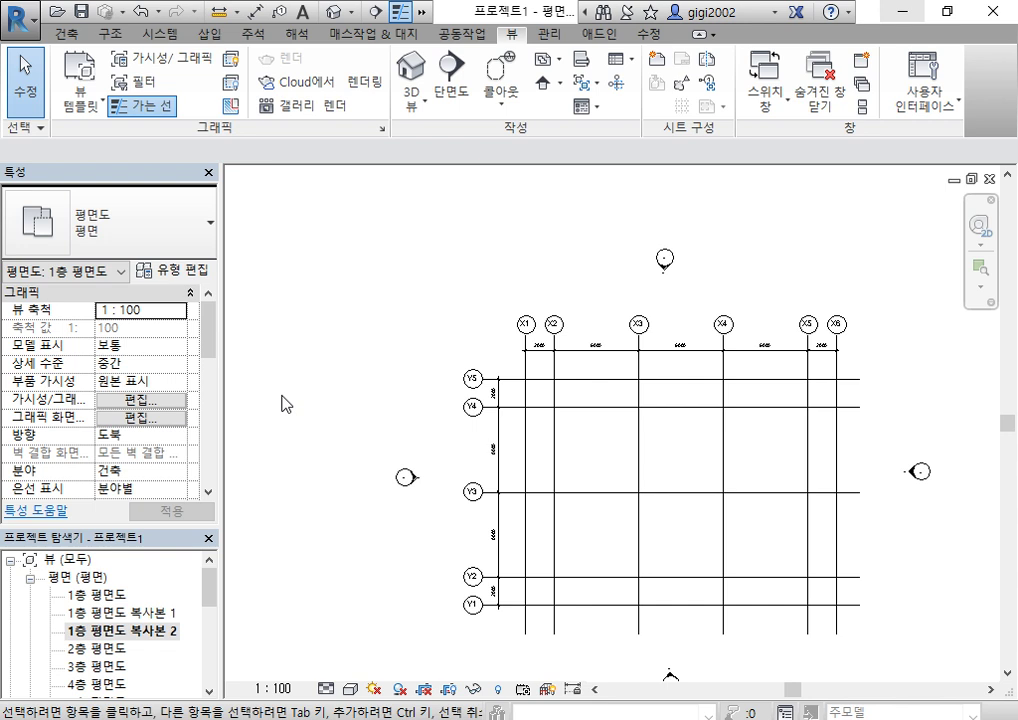
Duplicate the 1층 평면도 view as a dependent view (의존적 뷰로 복제).
left_click(100, 594)
right_click(100, 594)
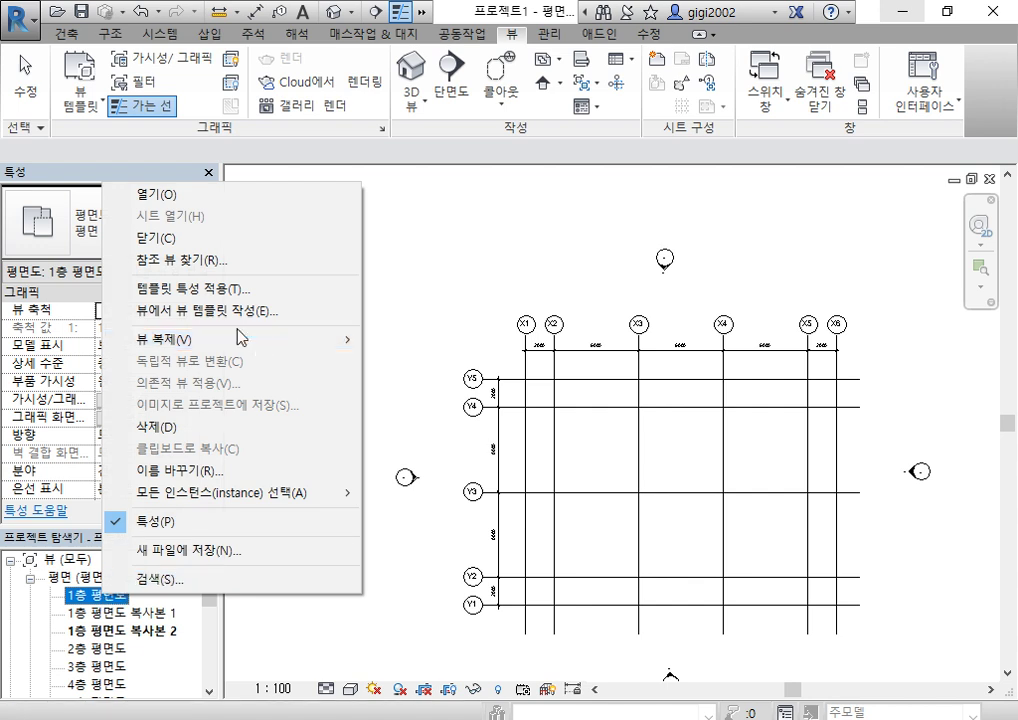
mouse_move(240, 340)
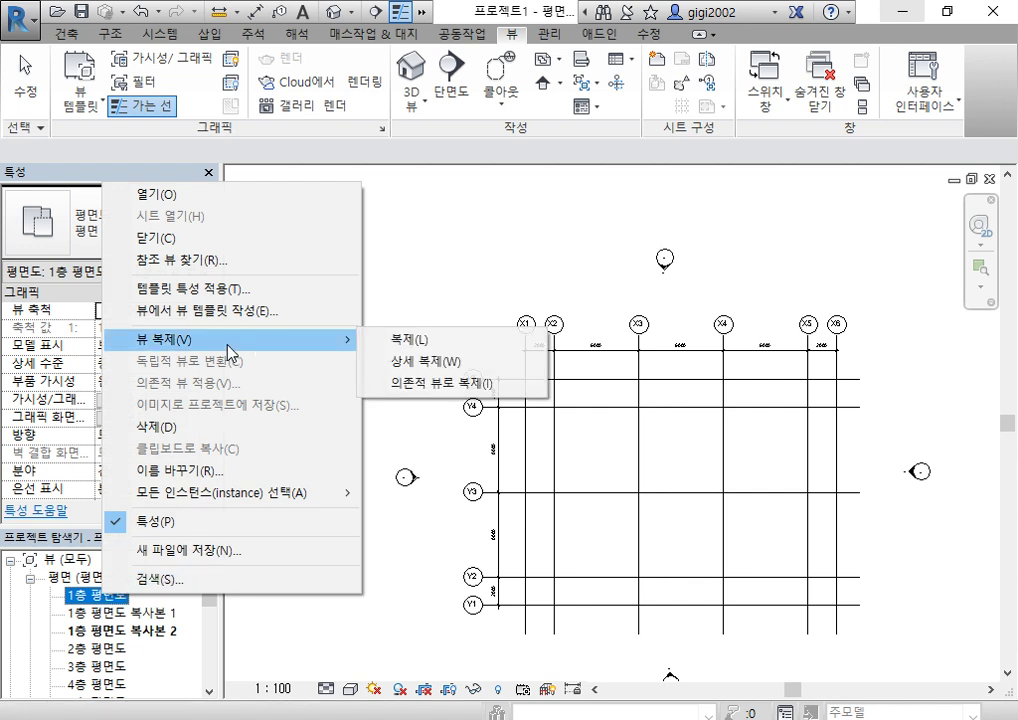
left_click(430, 390)
scroll(350, 420, "down", 3)
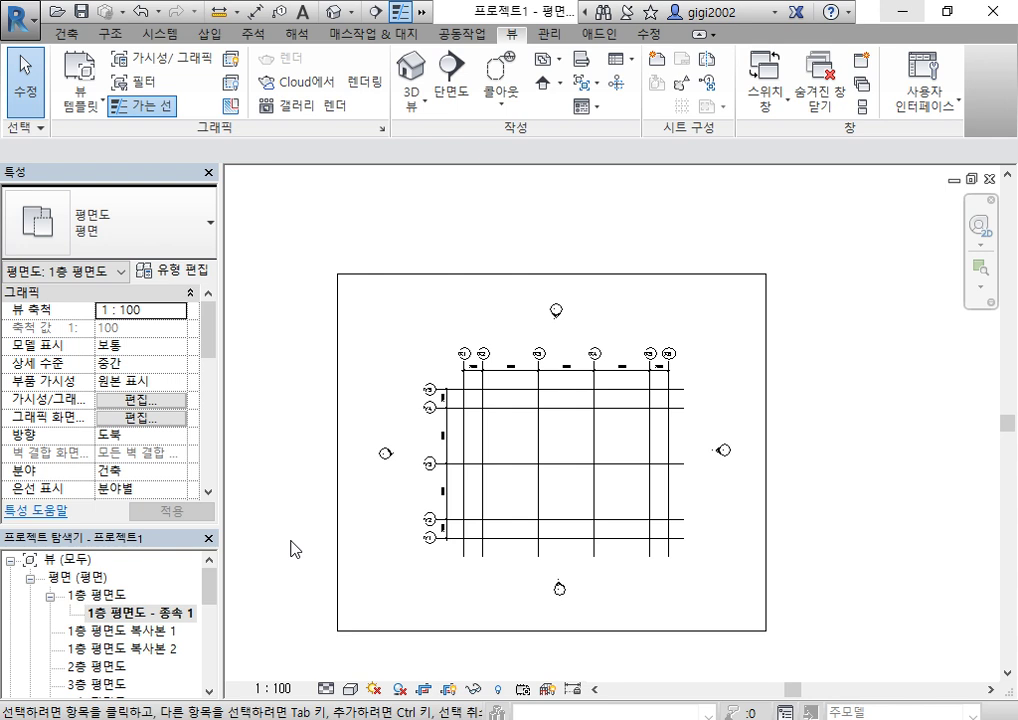
In the 1층 평면도 view, dismiss the save reminder and draw a detail-line circle of about 4400 mm radius centred between grids X2–X3 and Y3–Y4.
double_click(95, 595)
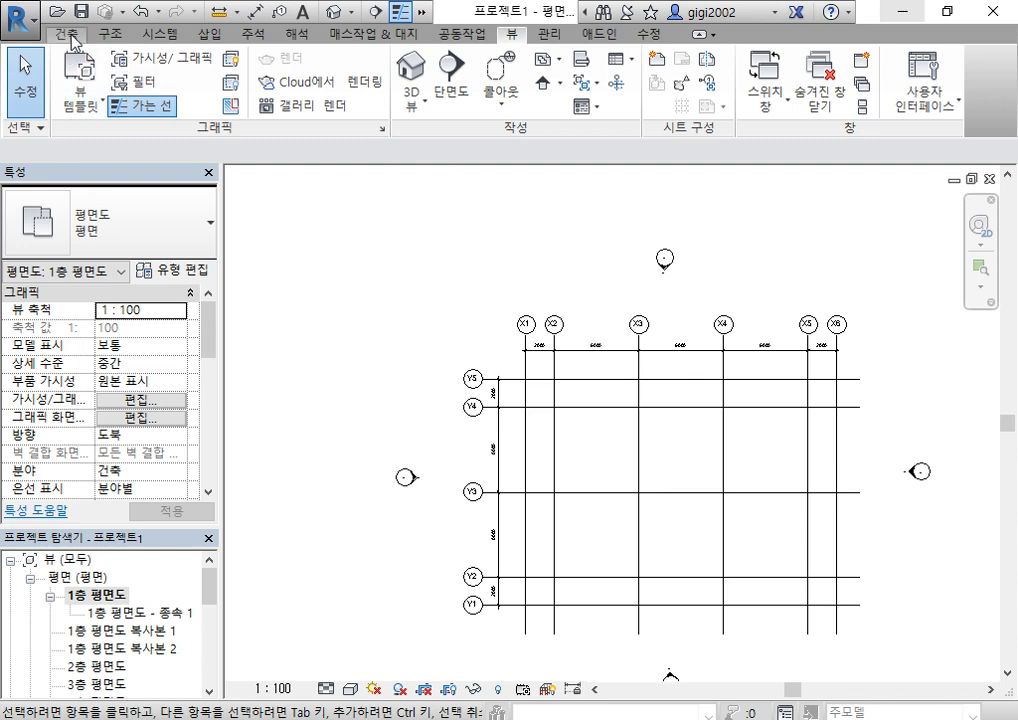
left_click(253, 33)
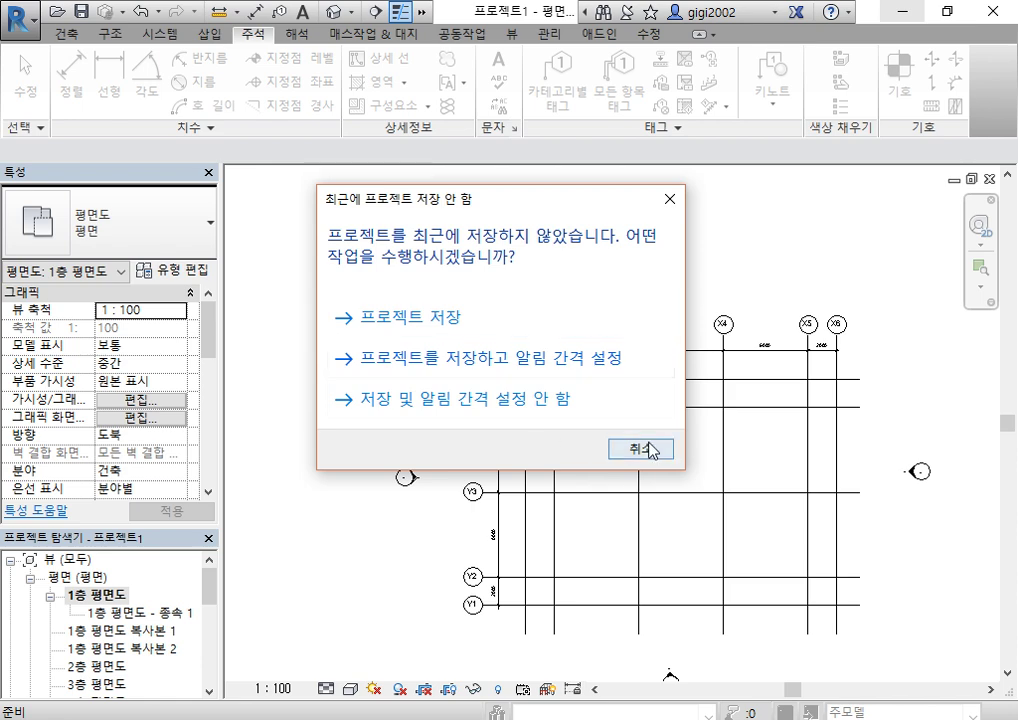
left_click(652, 448)
key("d")
key("l")
scroll(559, 465, "up", 3)
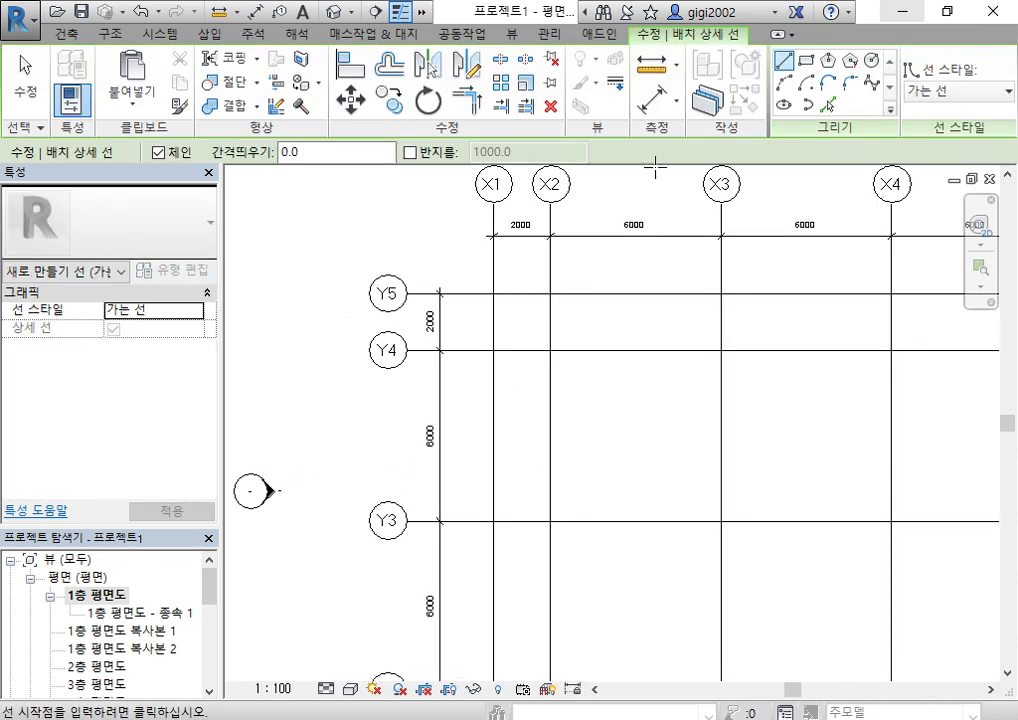
left_click(870, 60)
left_click(637, 401)
left_click(750, 453)
Draw a second detail-line circle of about 6080 mm radius centred between grids X4–X5 and Y2–Y3, and end the detail line command.
scroll(770, 475, "down", 3)
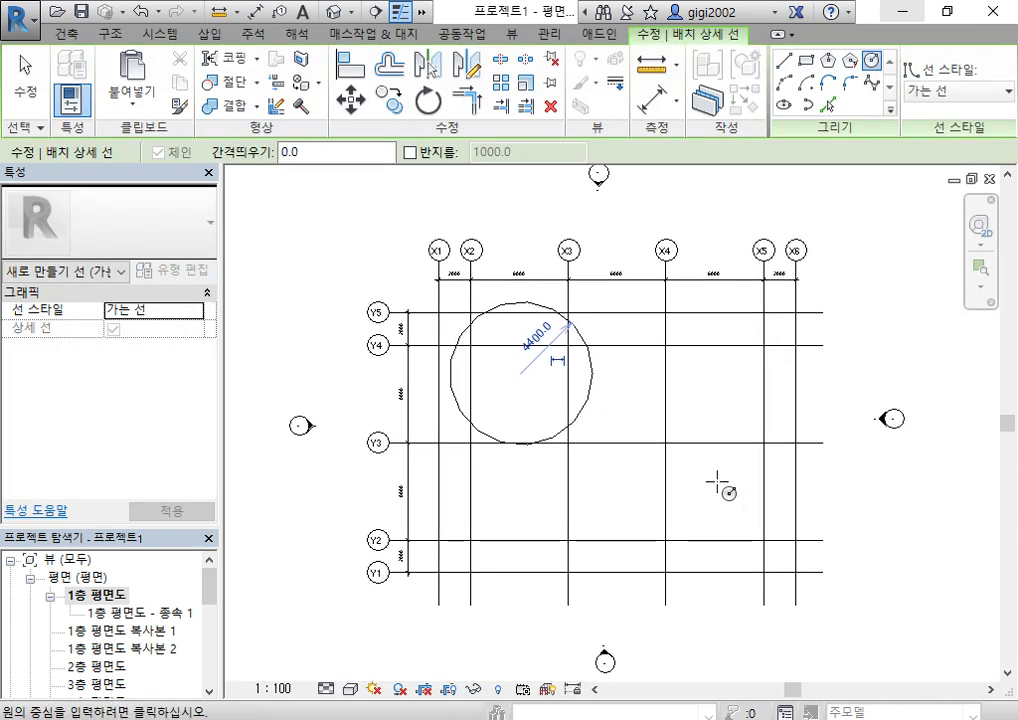
left_click(718, 482)
right_click(858, 424)
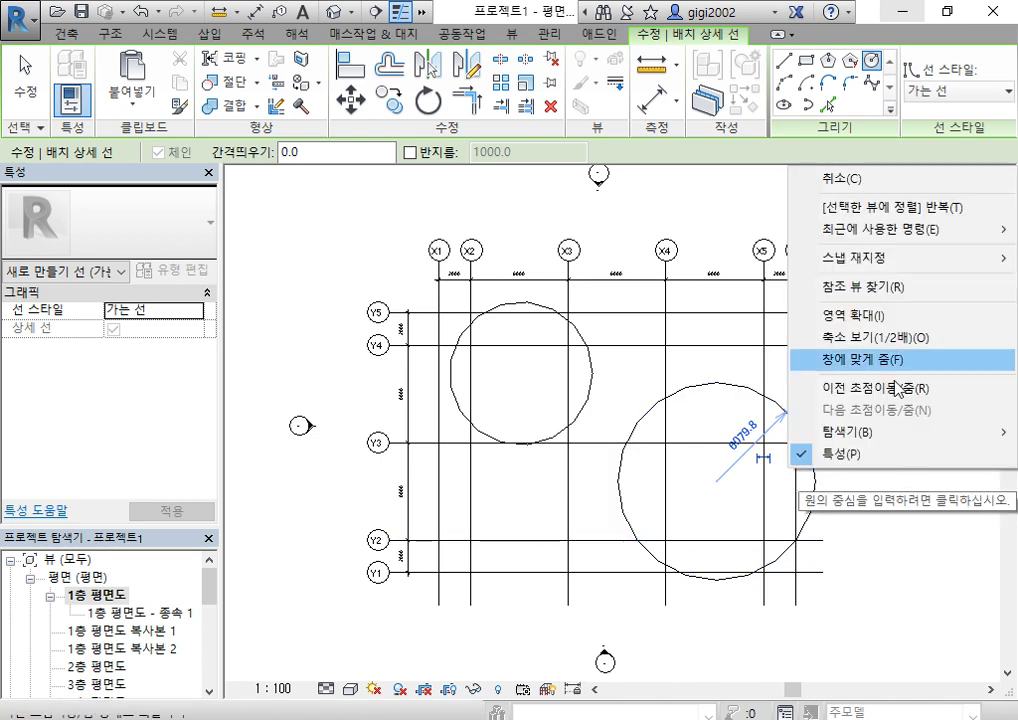
left_click(892, 177)
right_click(893, 509)
left_click(845, 222)
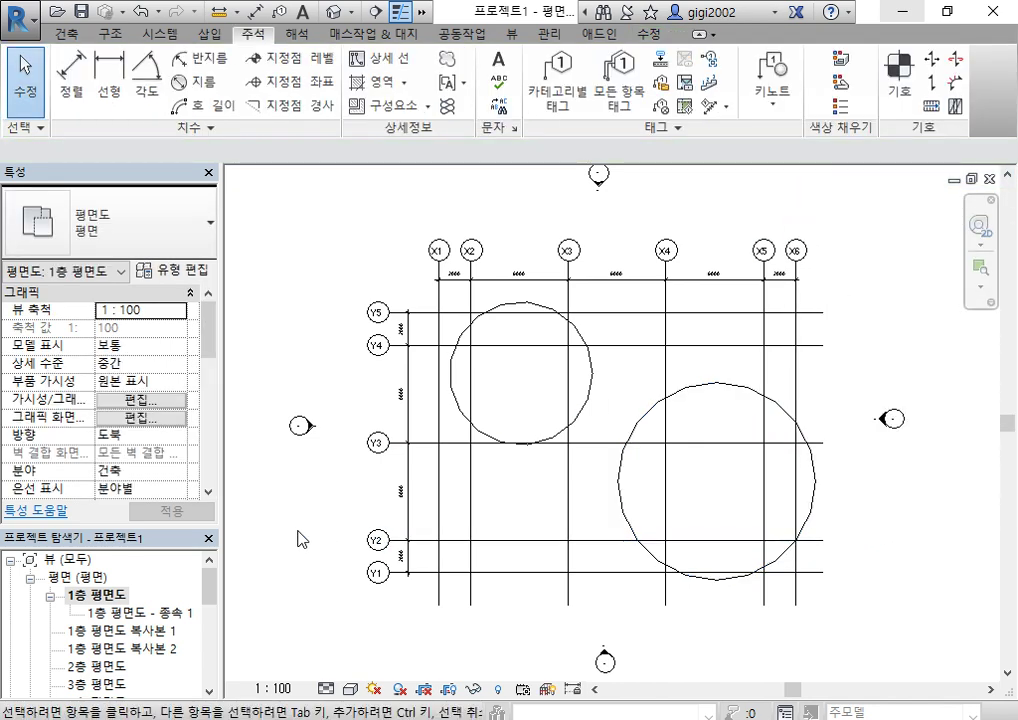
Compare the two copied views and the dependent view with the 1층 평면도 view to check where the detail circles appear.
double_click(150, 632)
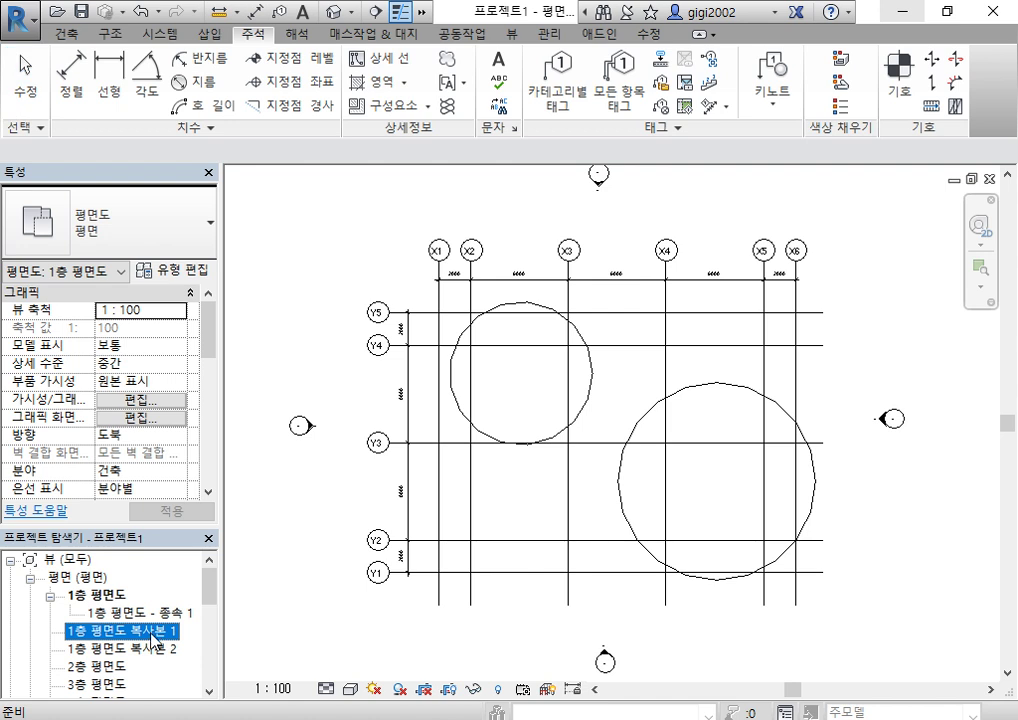
double_click(155, 648)
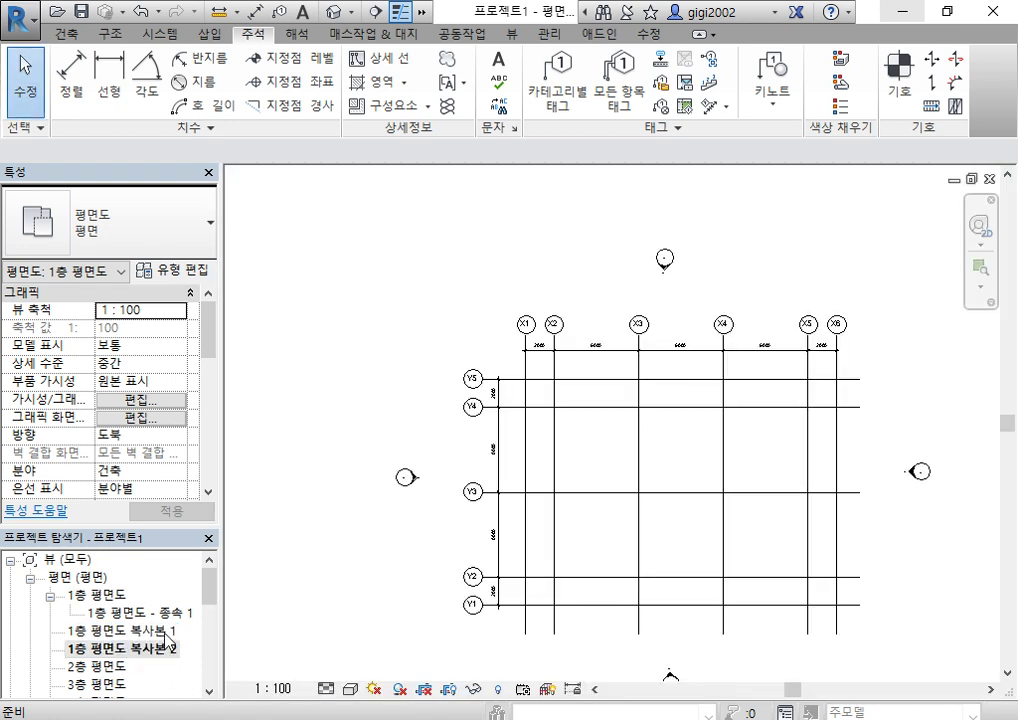
left_click(160, 633)
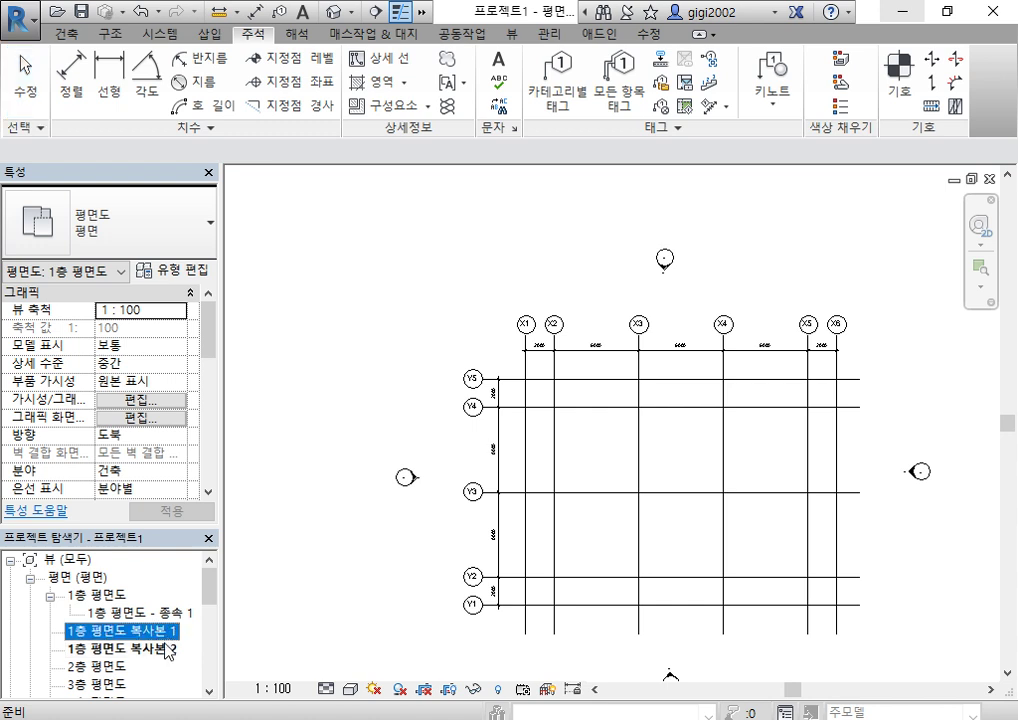
left_click(150, 614)
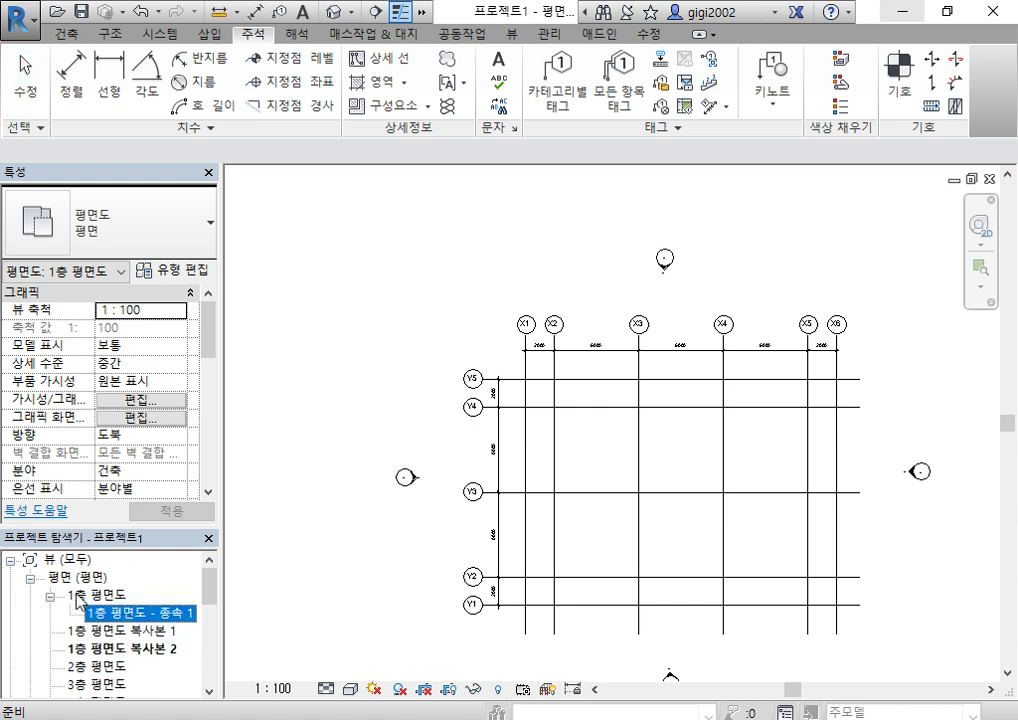
double_click(131, 614)
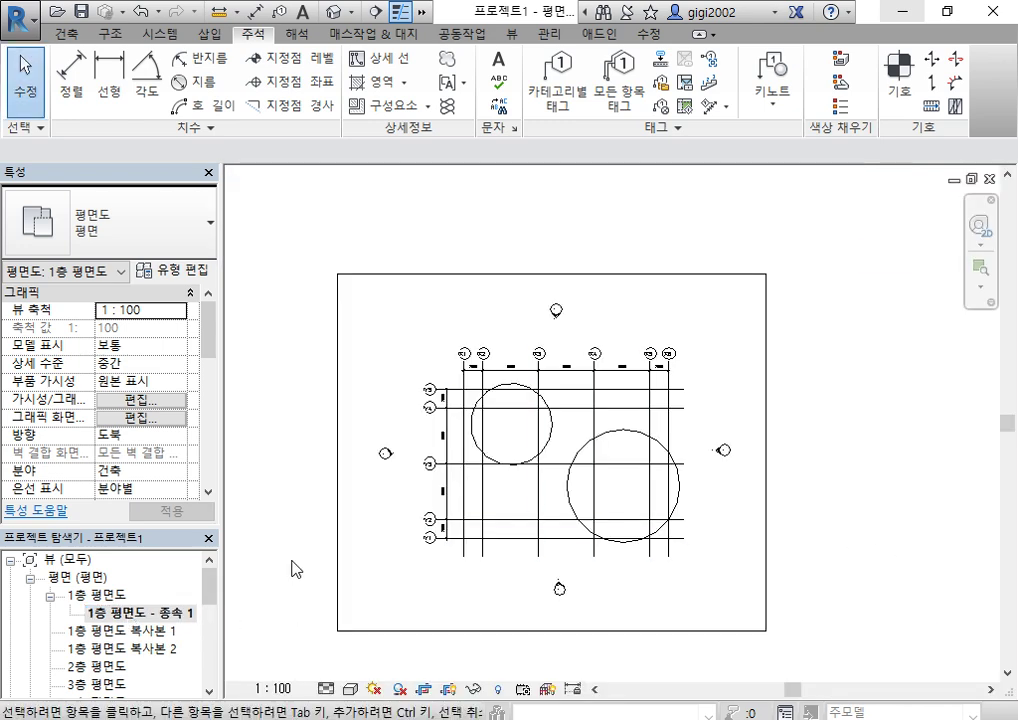
double_click(100, 597)
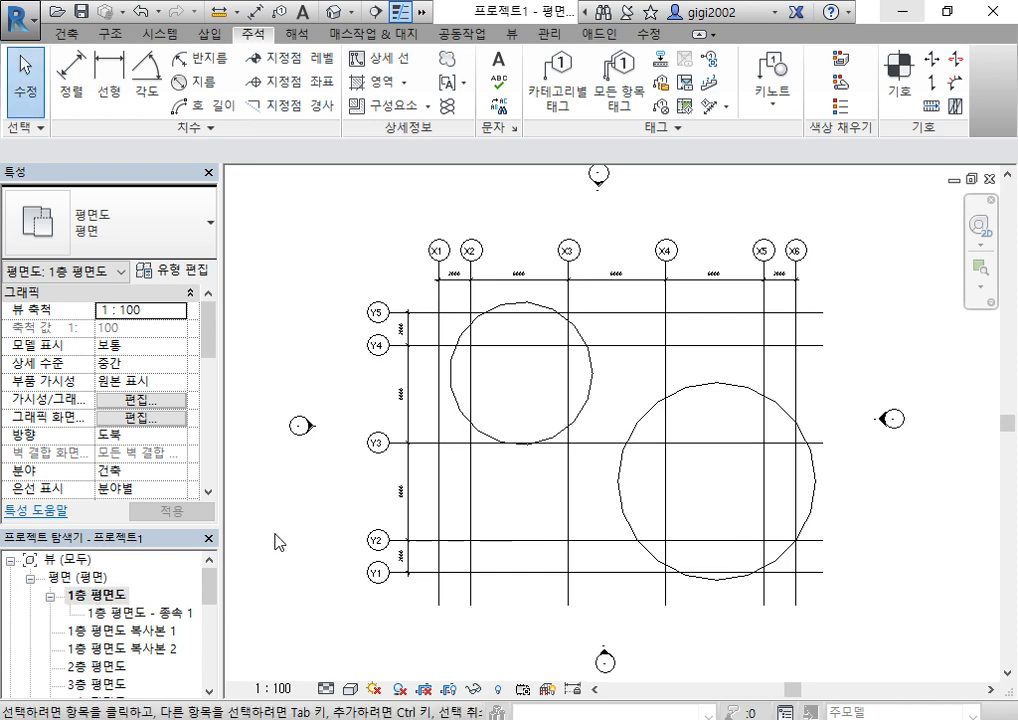
In the 1층 평면도 - 종속 1 view, shrink the crop region to the smaller circle around grids X1–X3 and Y3–Y5.
double_click(155, 619)
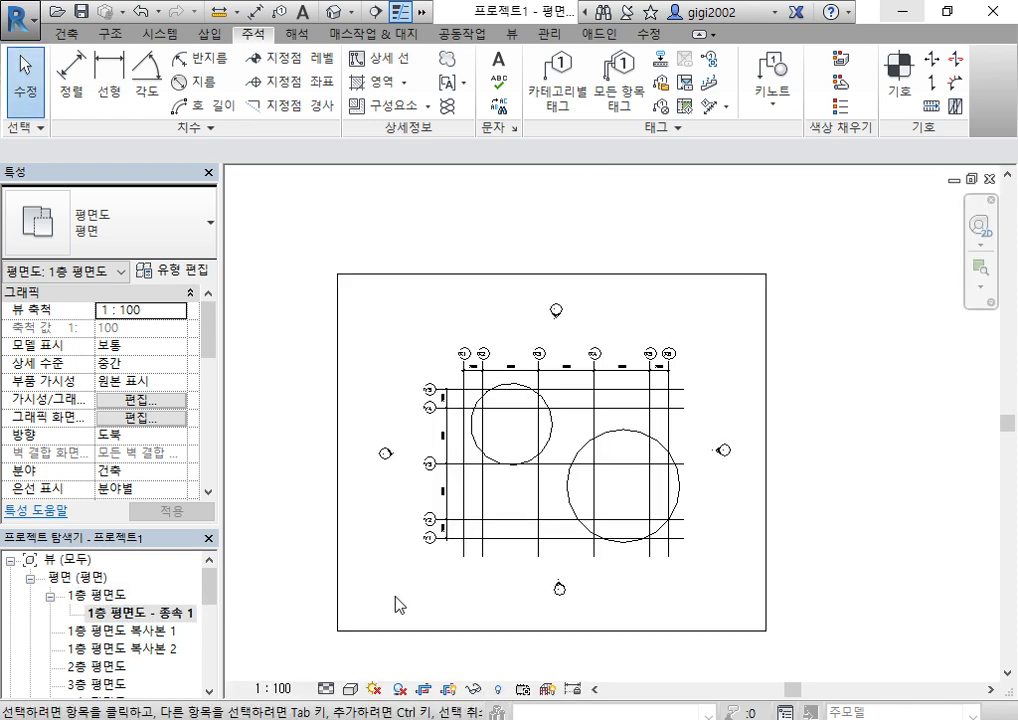
left_click(494, 655)
left_click_drag(553, 632, 527, 472)
left_click_drag(551, 274, 551, 373)
left_click_drag(765, 425, 555, 420)
scroll(600, 450, "up", 3)
middle_click_drag(600, 450, 690, 481)
left_click(580, 485)
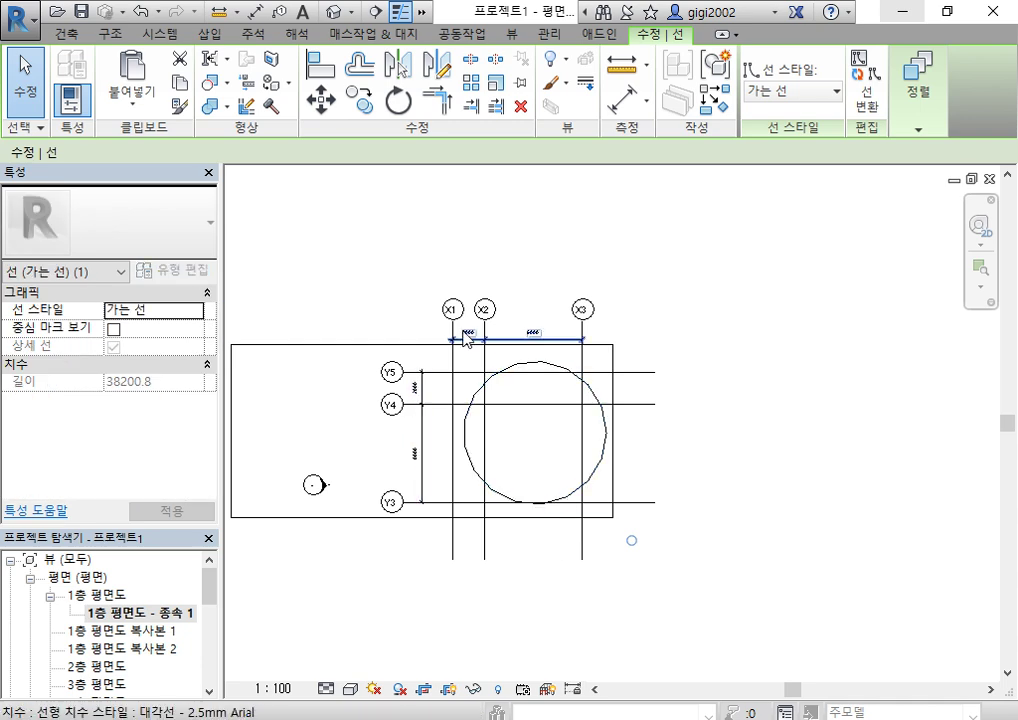
Duplicate the 1층 평면도 - 종속 1 view as another dependent view and move its crop region over the larger circle near X4–X6 and Y1–Y3.
right_click(128, 621)
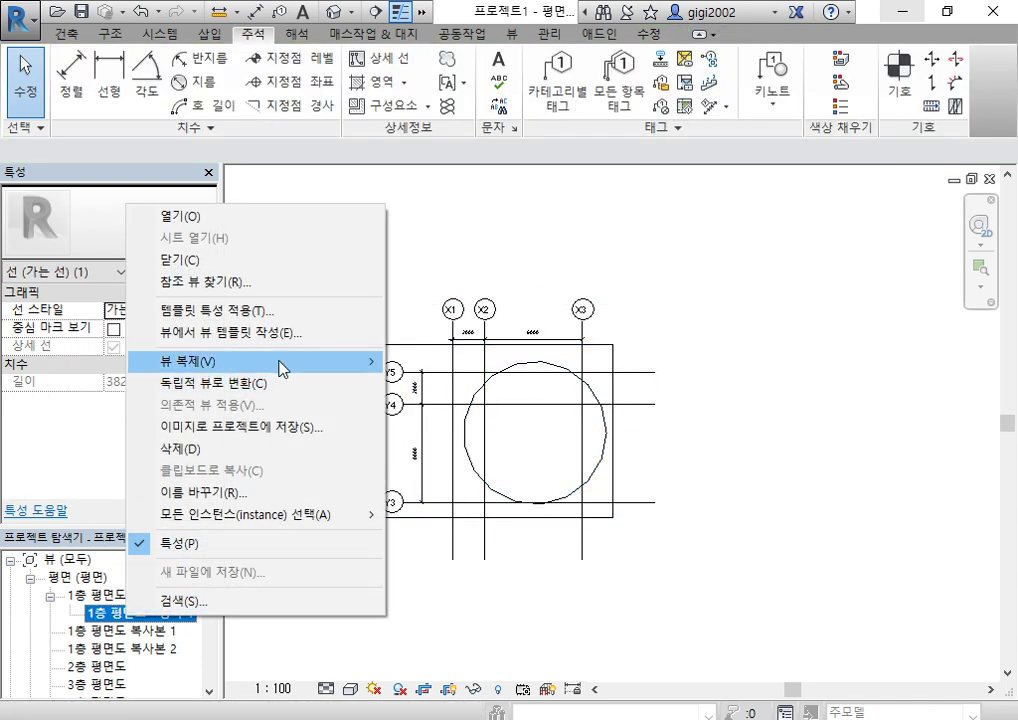
mouse_move(279, 363)
left_click(470, 405)
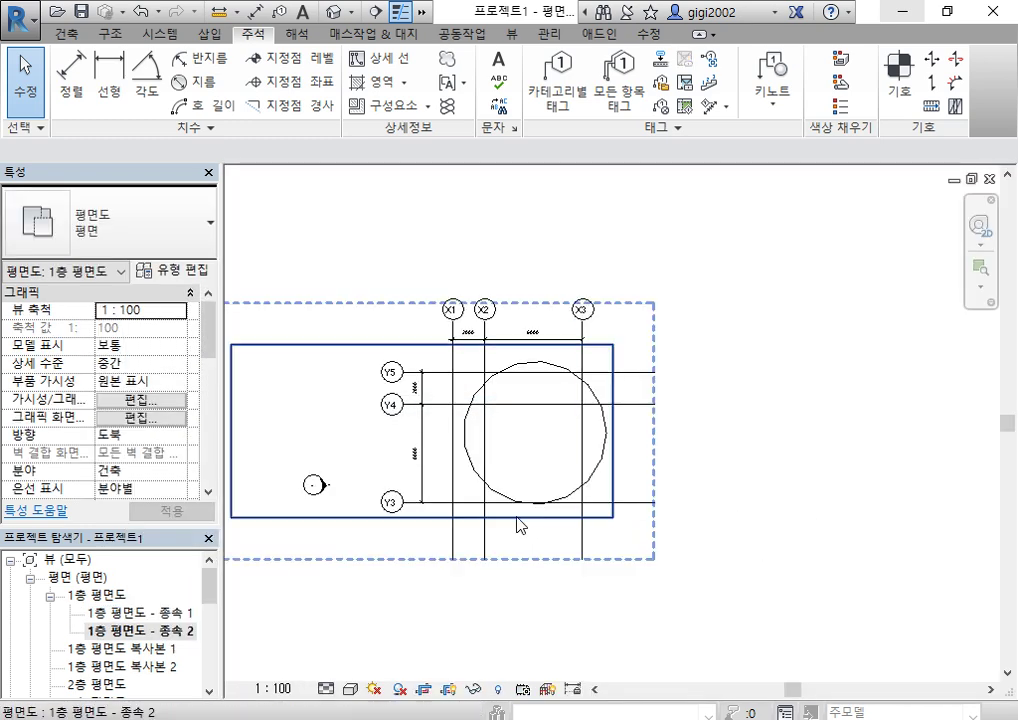
left_click(518, 518)
left_click_drag(518, 518, 830, 646)
left_click(810, 265)
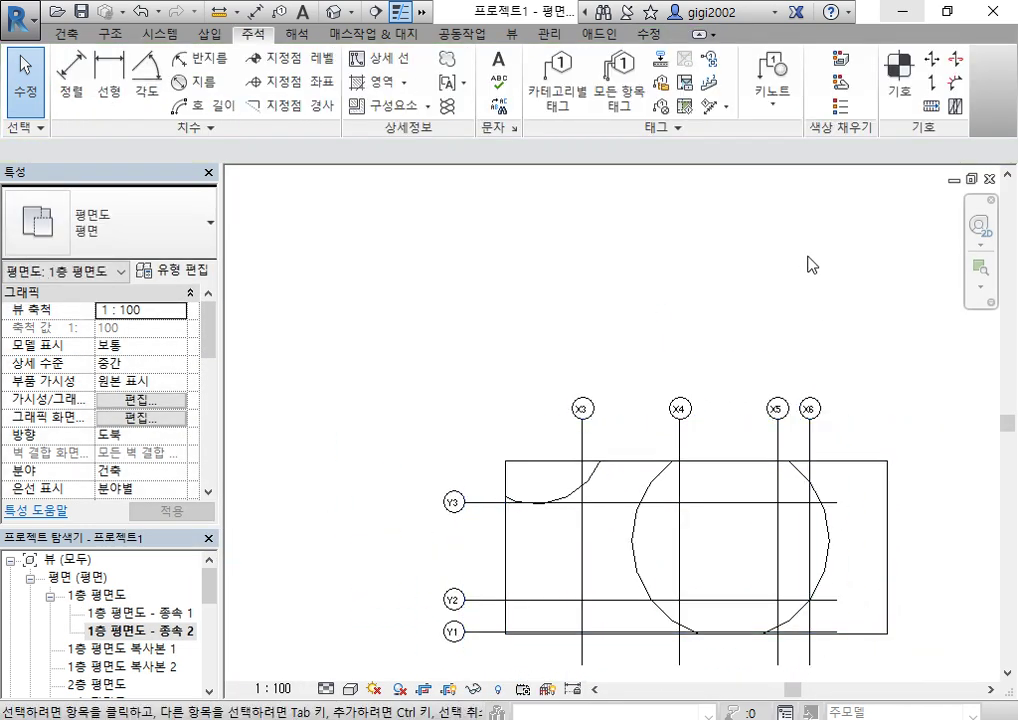
scroll(388, 475, "down", 2)
middle_click_drag(494, 388, 617, 312)
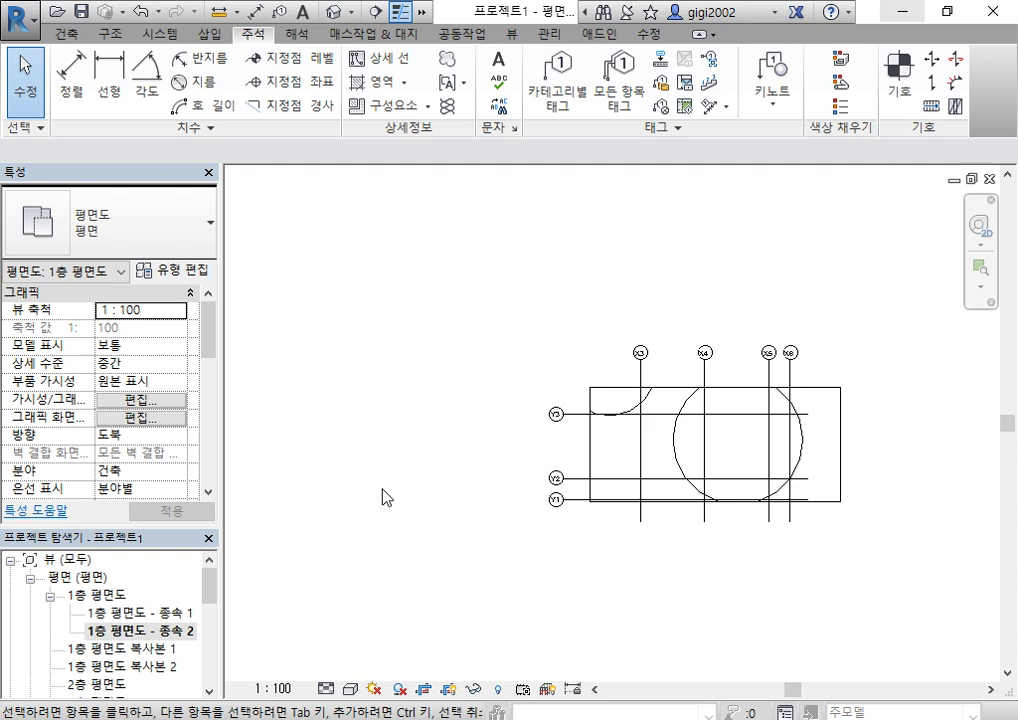
Compare the cropped areas of the dependent views 1층 평면도 - 종속 1 and 종속 2.
left_click(145, 614)
double_click(146, 617)
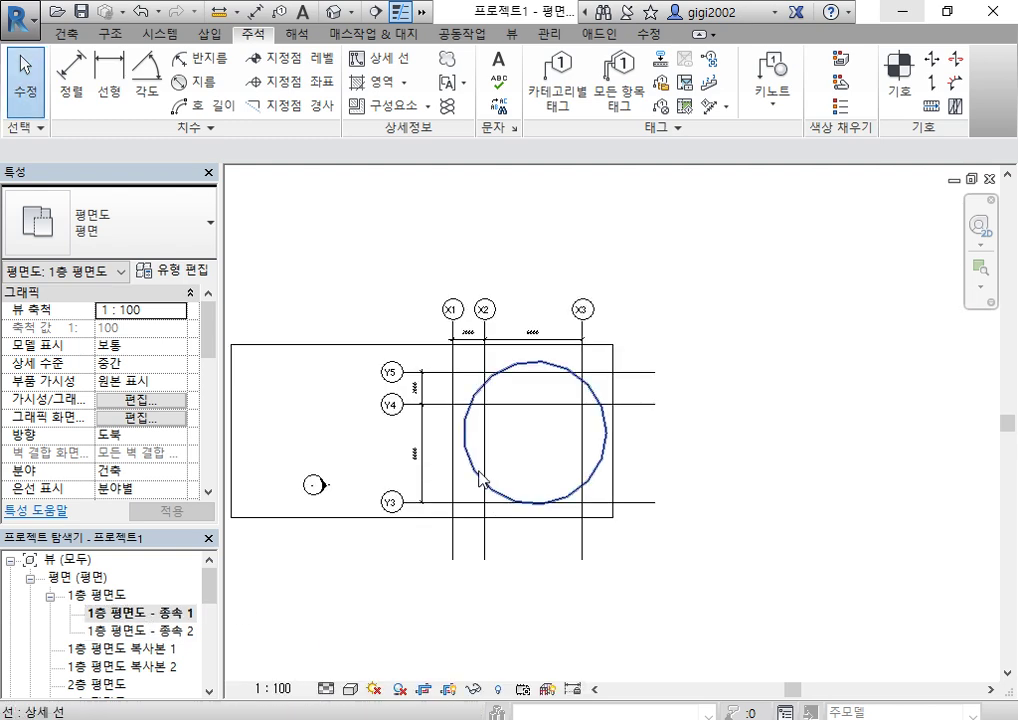
double_click(120, 634)
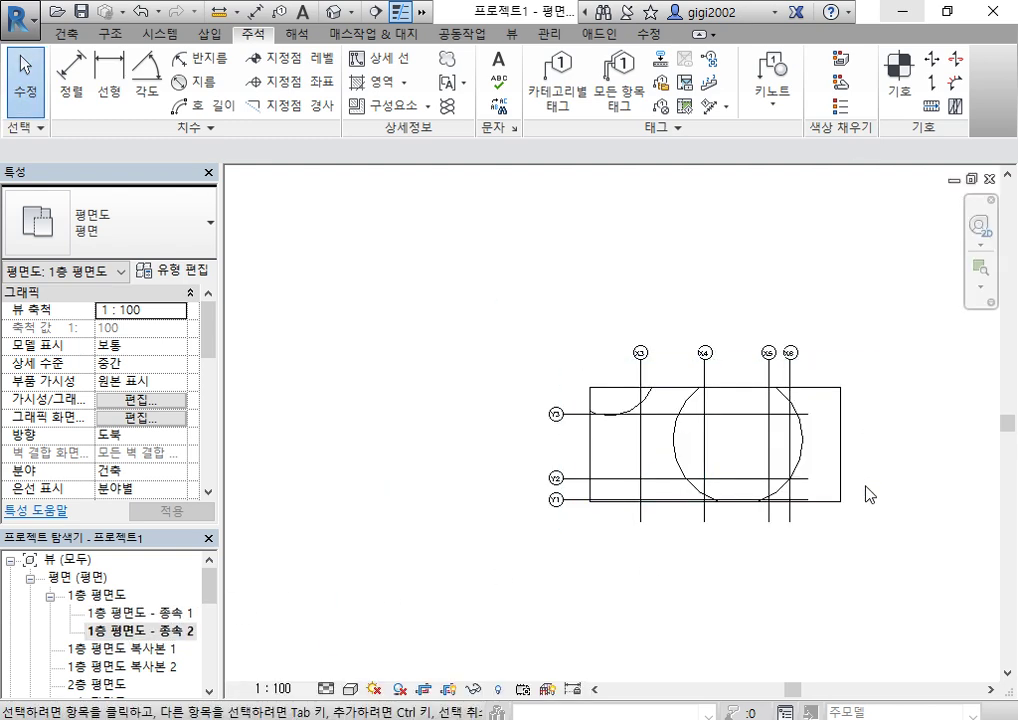
Show the crop region in the parent 1층 평면도 view and inspect the crop outlines of its dependent views.
double_click(96, 594)
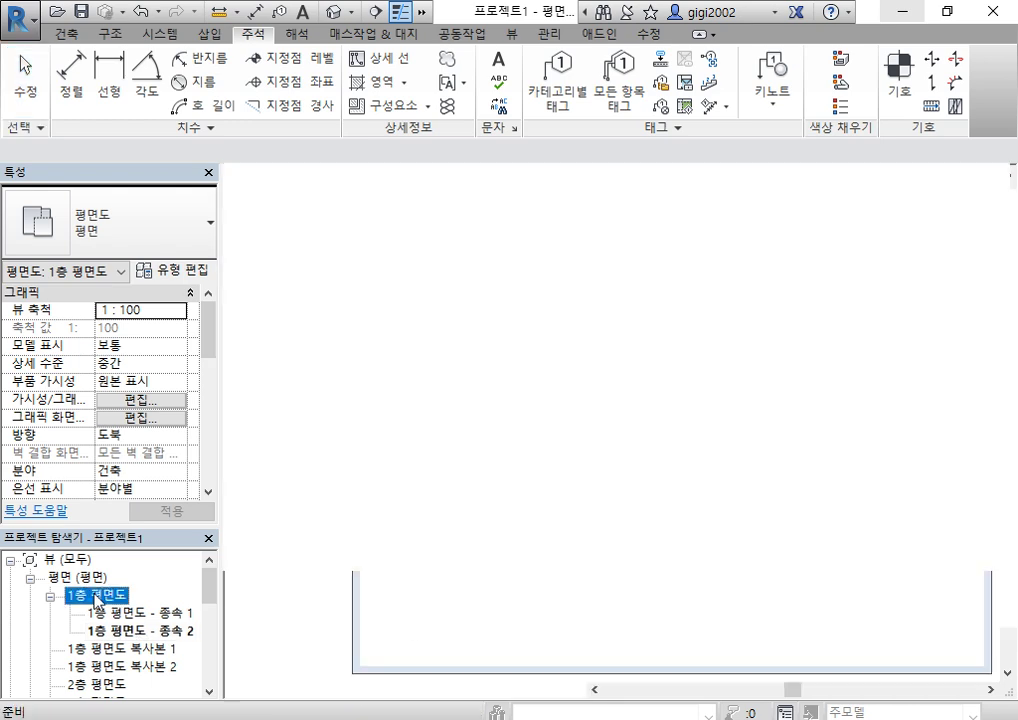
scroll(613, 416, "down", 4)
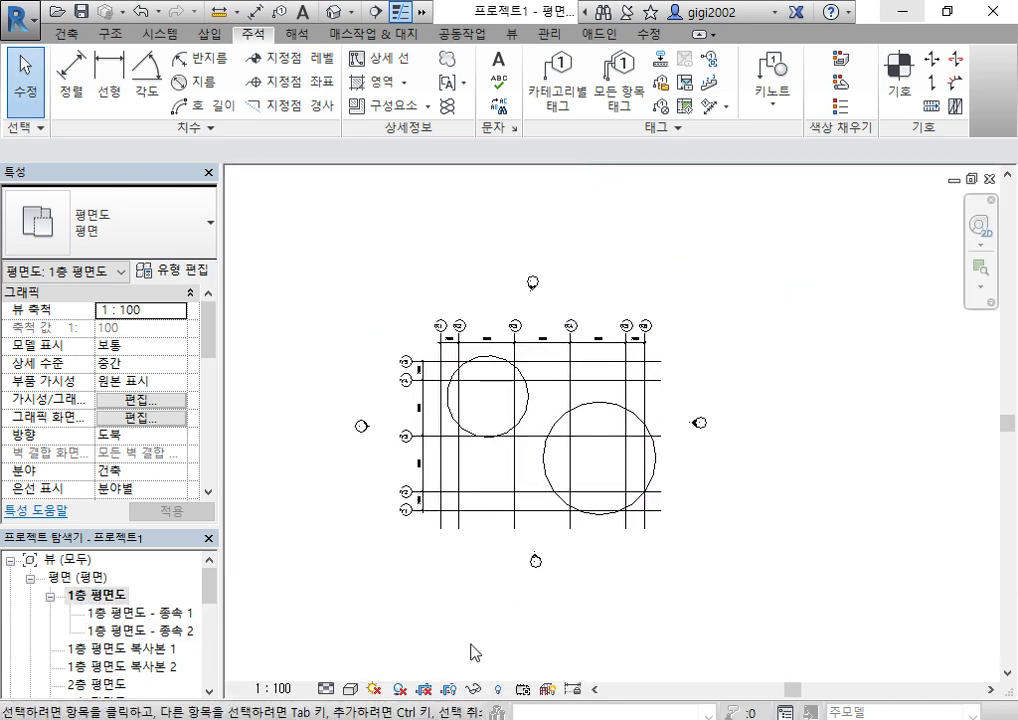
left_click(449, 690)
left_click(312, 604)
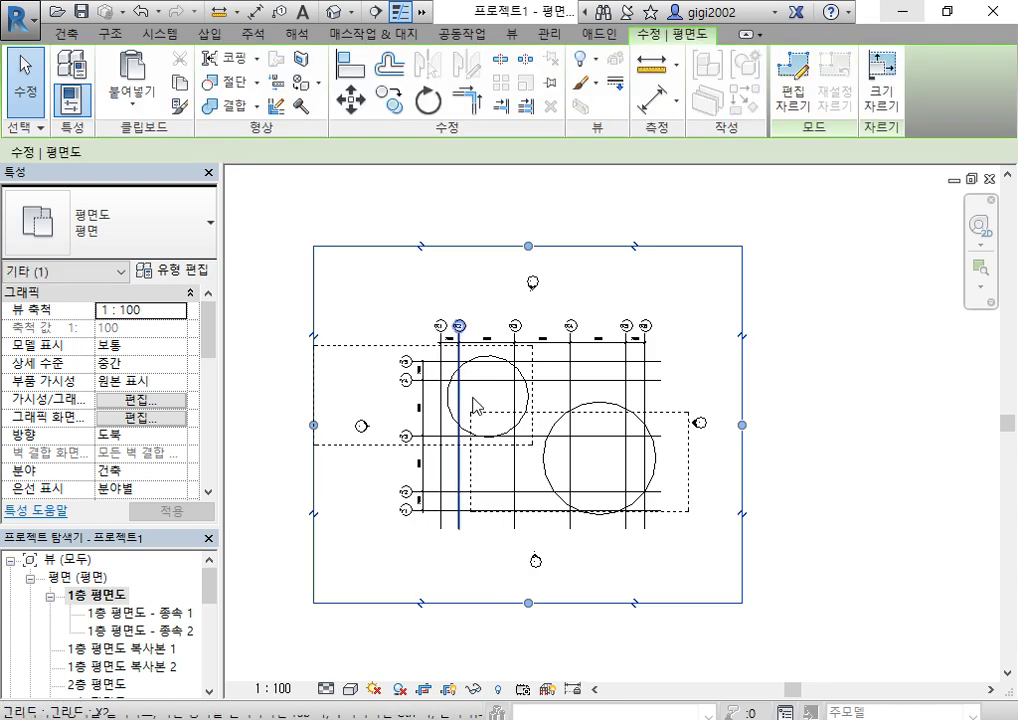
scroll(284, 504, "up", 3)
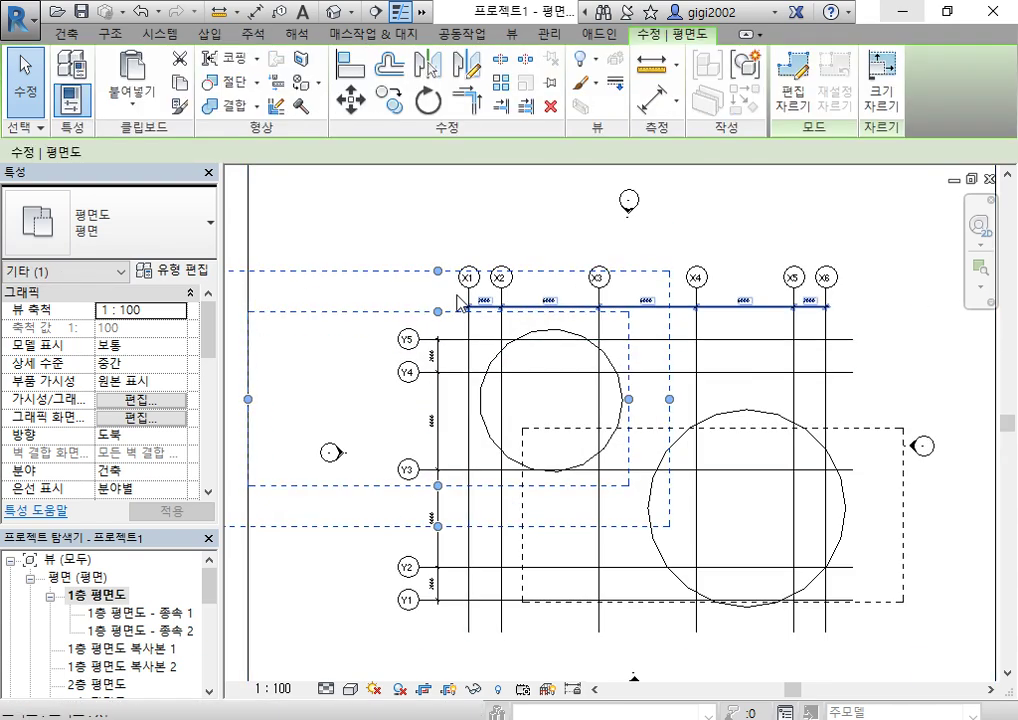
left_click(738, 177)
scroll(555, 425, "up", 2)
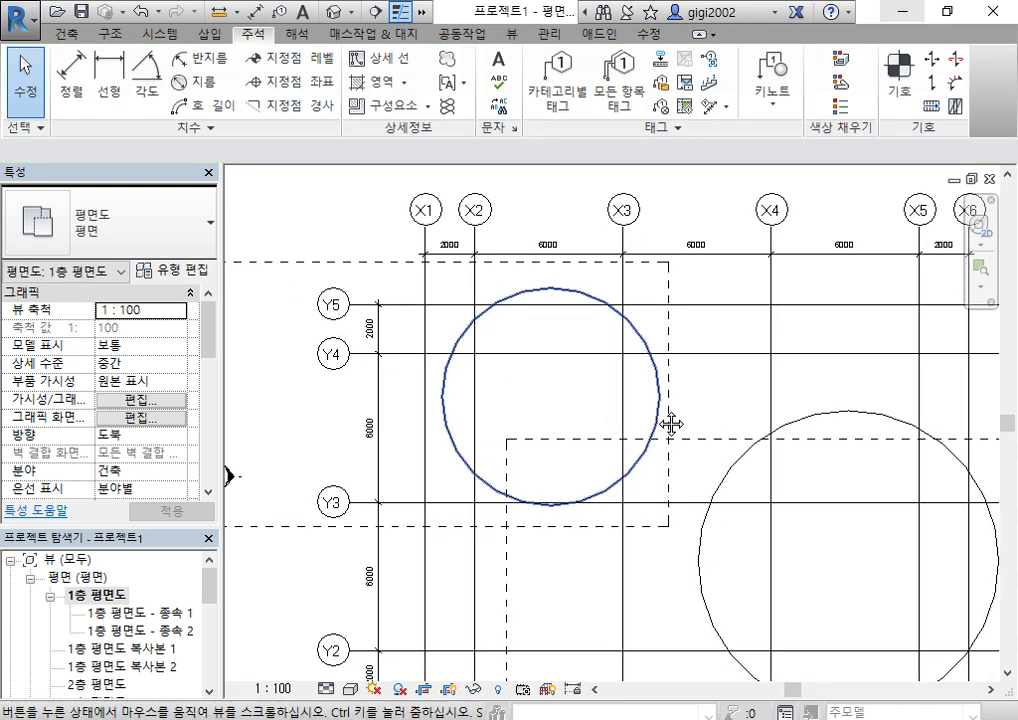
Place a 2.5 mm Arial test text note inside the smaller circle in the 1층 평면도 view, and check it in the 1층 평면도 - 종속 1 view.
left_click(497, 70)
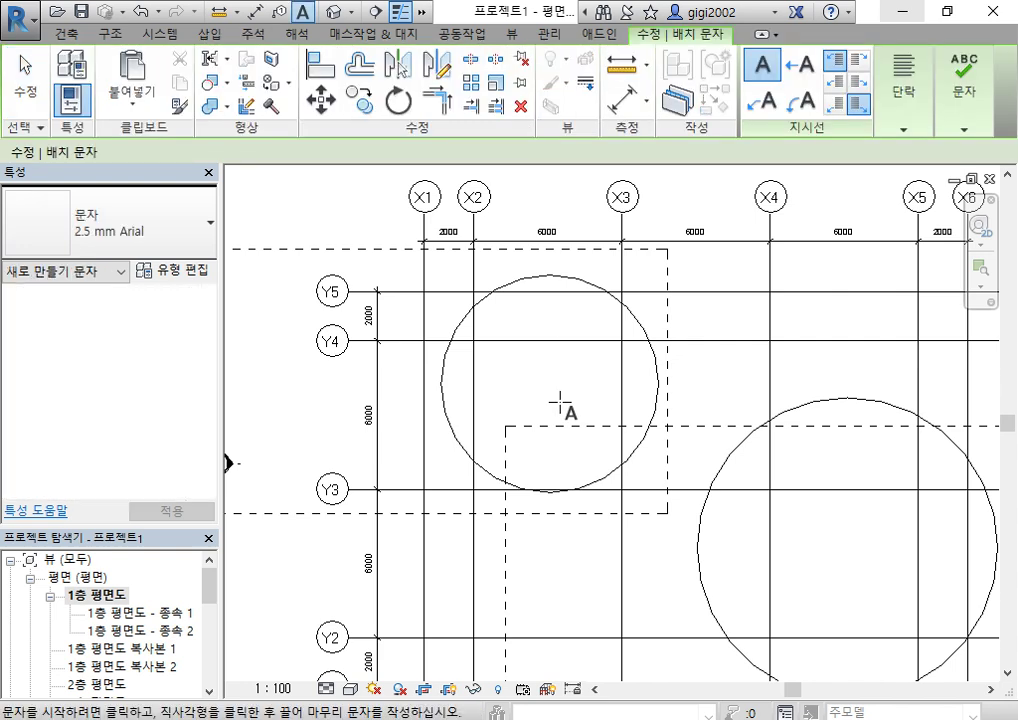
left_click(524, 385)
type("문자입력테스트")
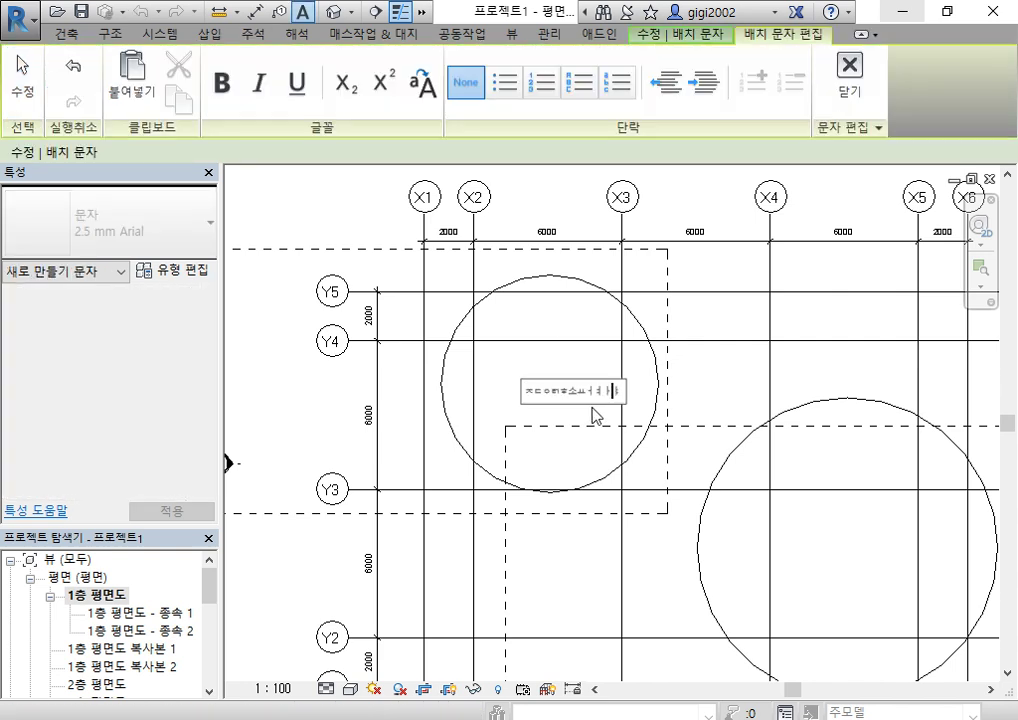
left_click(705, 385)
scroll(697, 412, "down", 1)
middle_click_drag(848, 437, 773, 391)
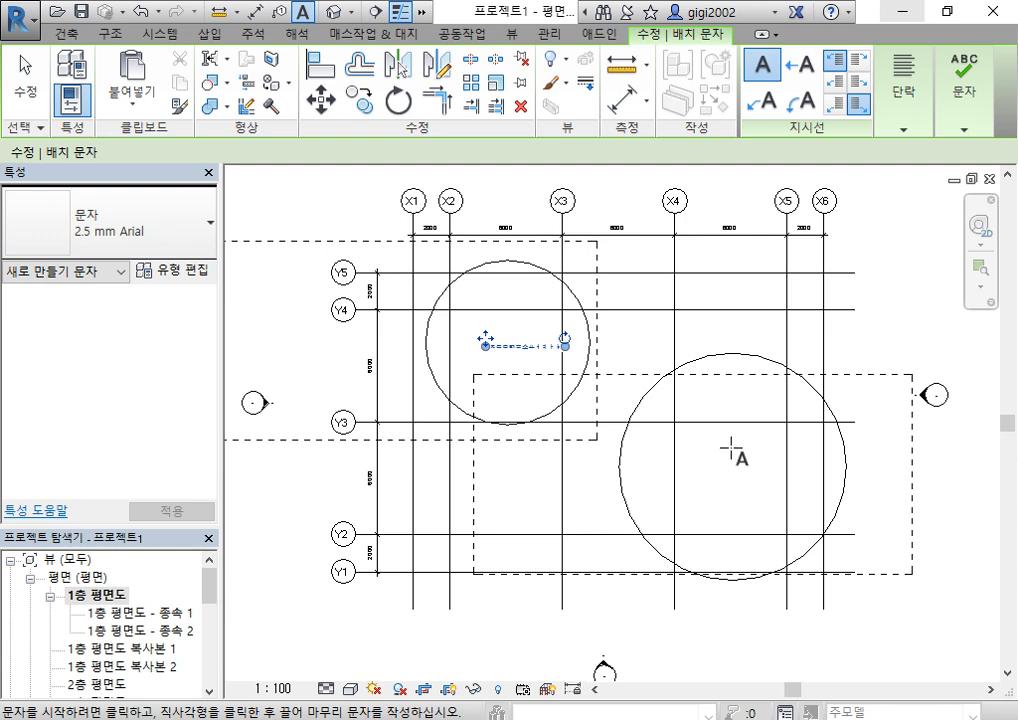
key("Escape")
key("Escape")
double_click(125, 612)
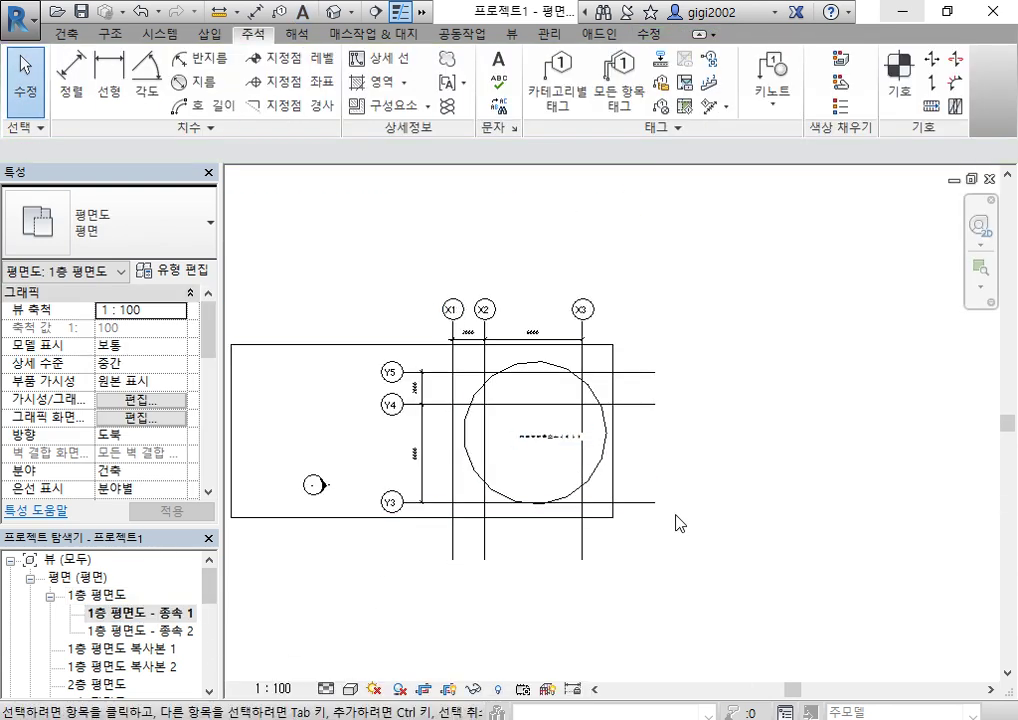
Rotate the crop region of the 1층 평면도 - 종속 1 view by 90 degrees.
left_click(336, 348)
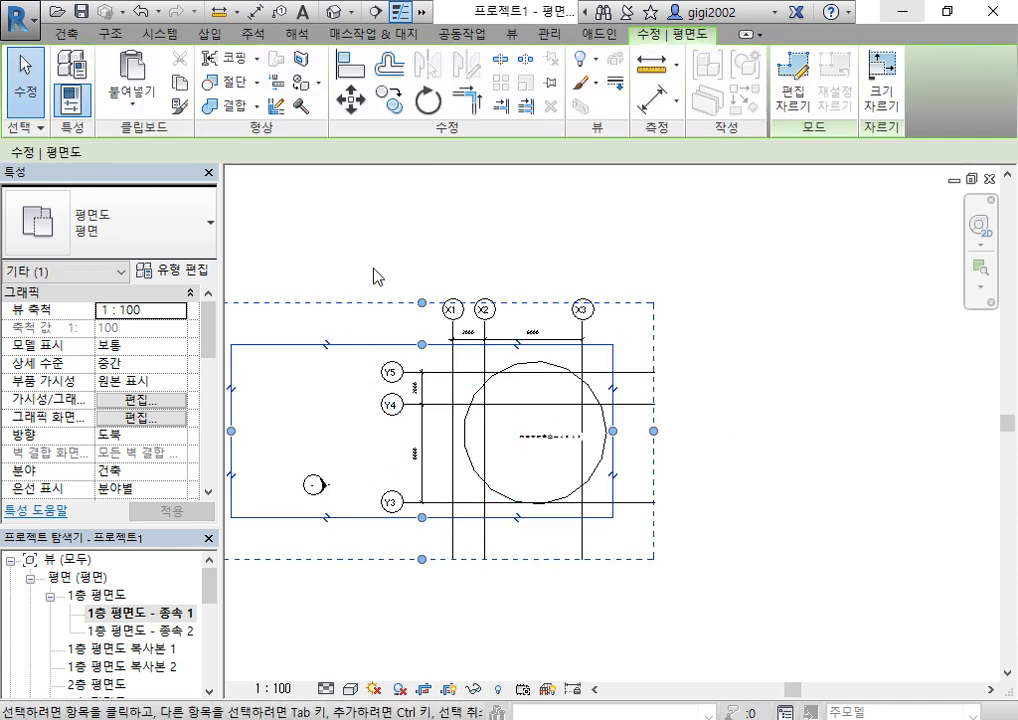
scroll(477, 292, "down", 1)
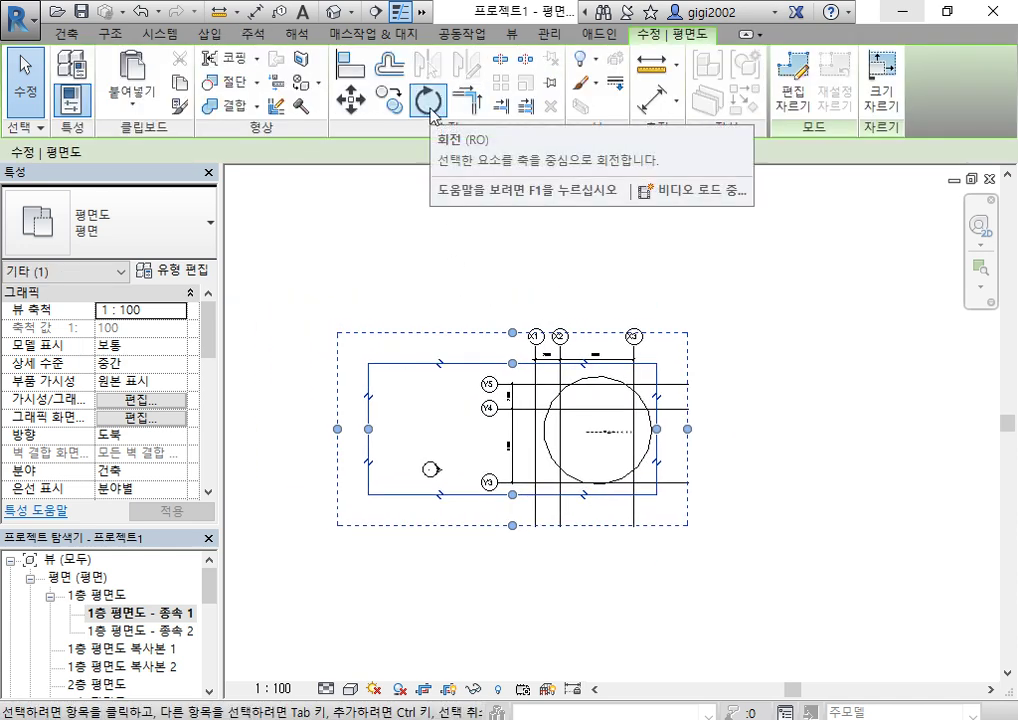
left_click(429, 100)
left_click(438, 250)
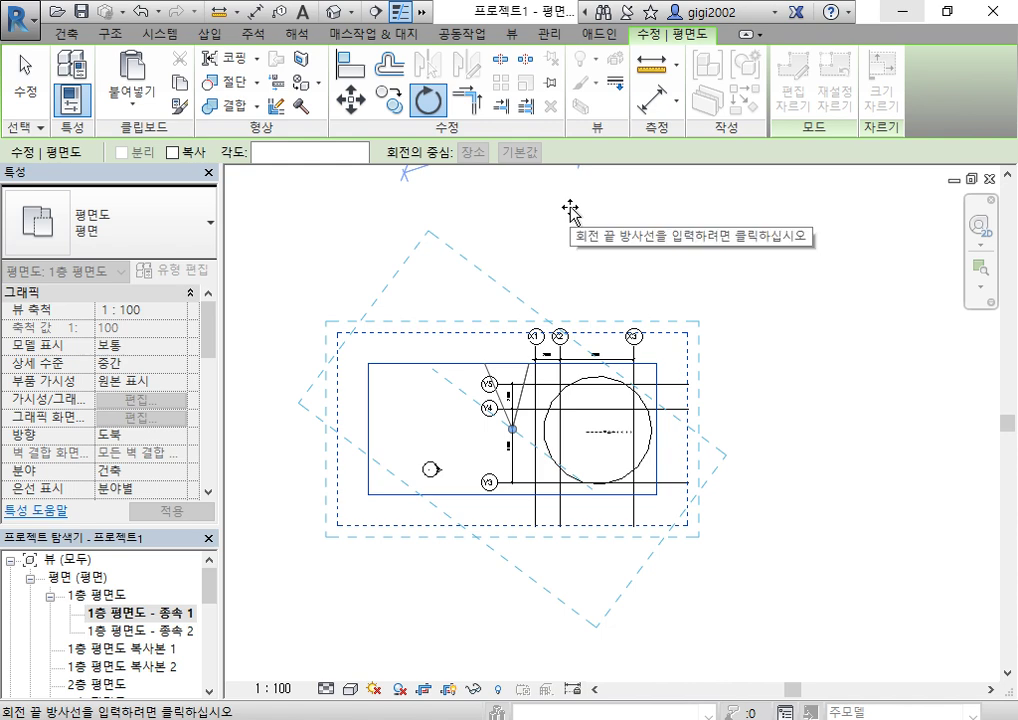
type("90")
key("Return")
key("Escape")
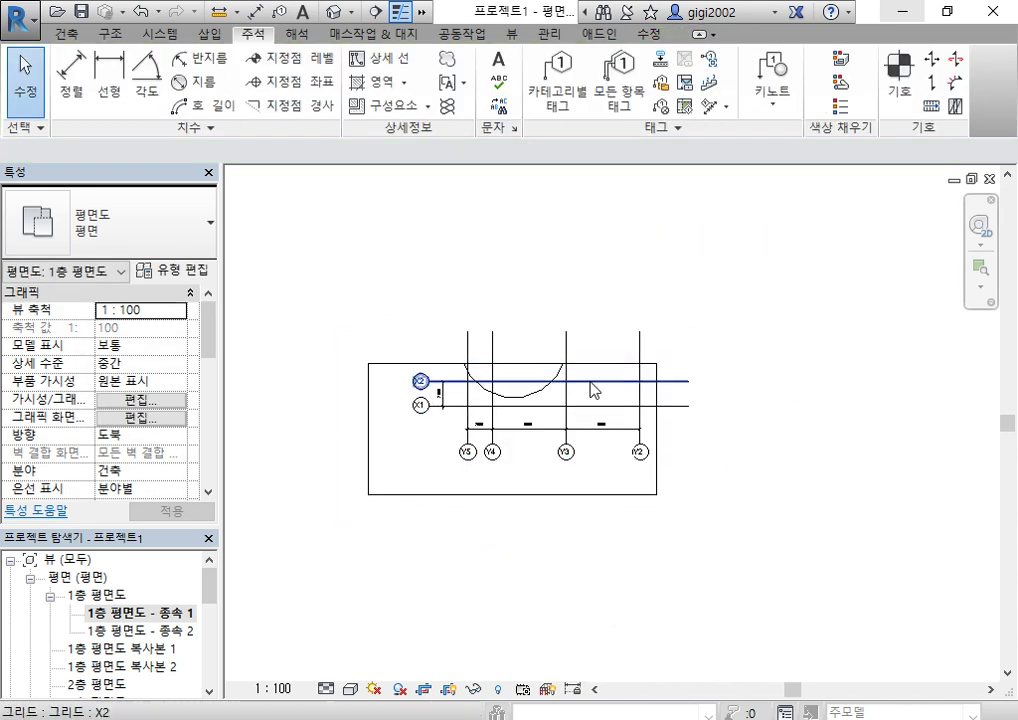
scroll(595, 389, "up", 2)
middle_click_drag(682, 367, 668, 322)
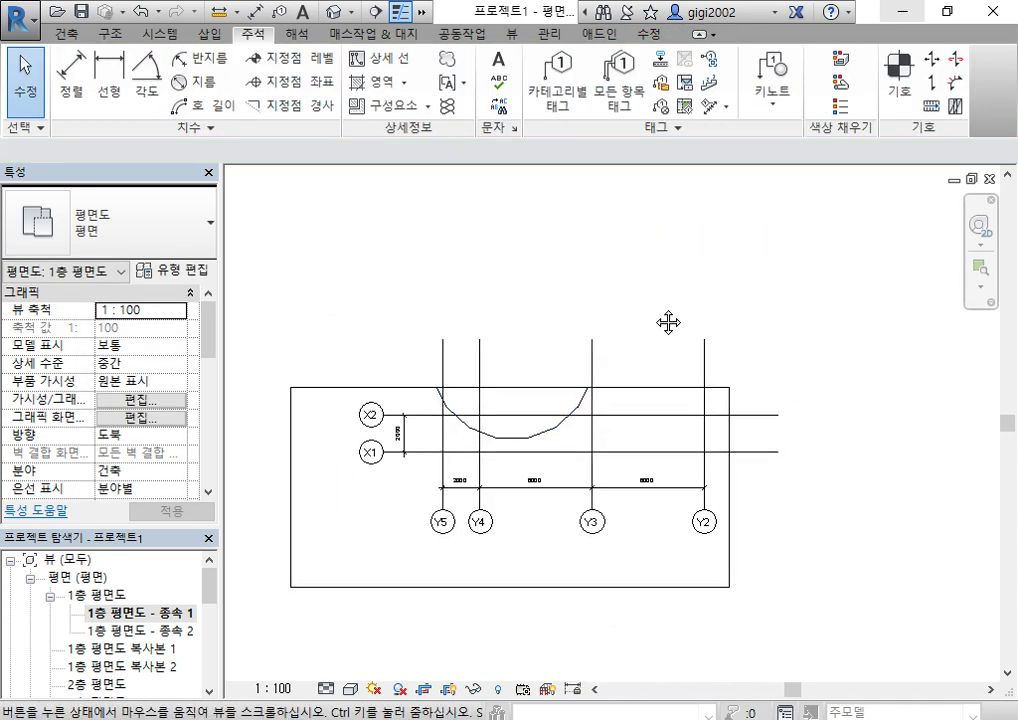
Compare the rotated crop outline in the parent 1층 평면도 view with the orientation of the 1층 평면도 - 종속 1 view.
double_click(92, 596)
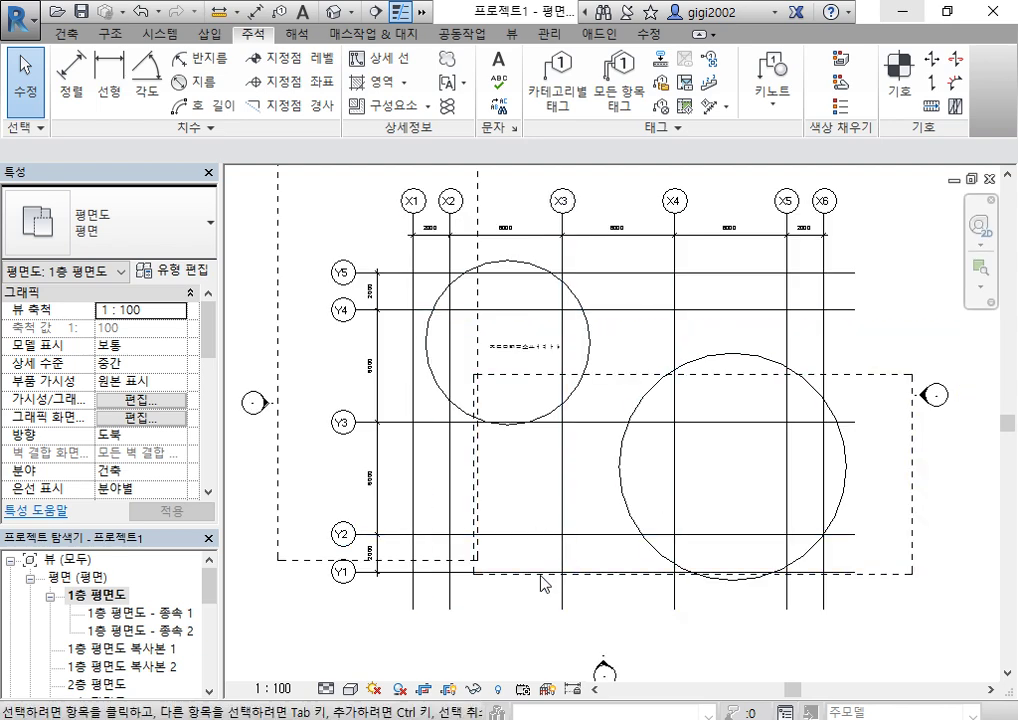
double_click(140, 612)
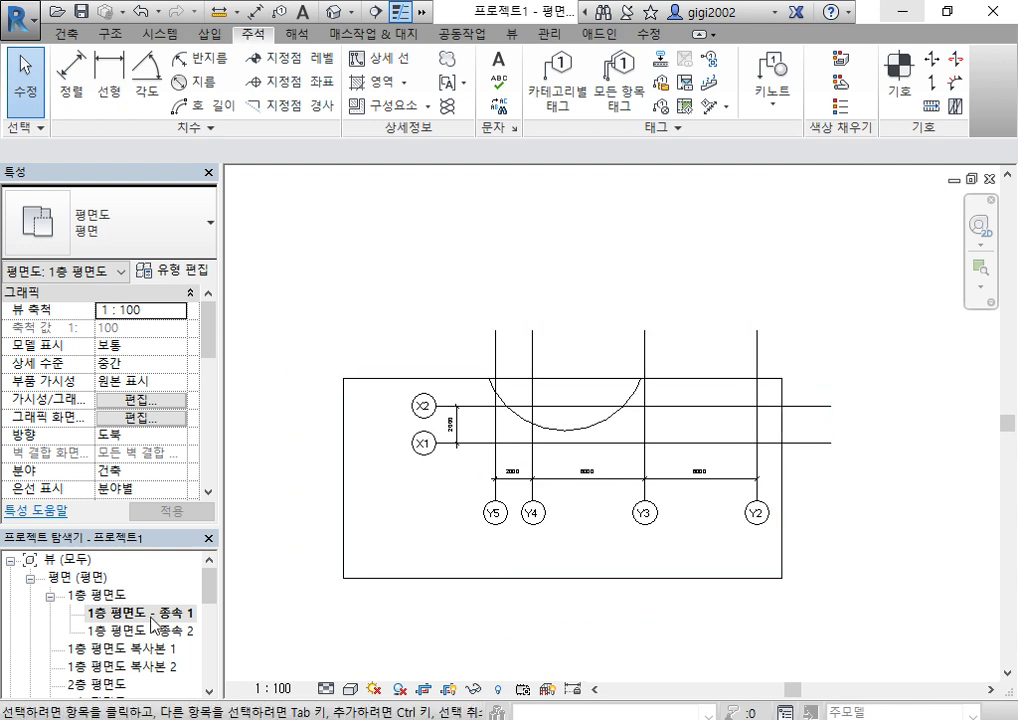
double_click(92, 597)
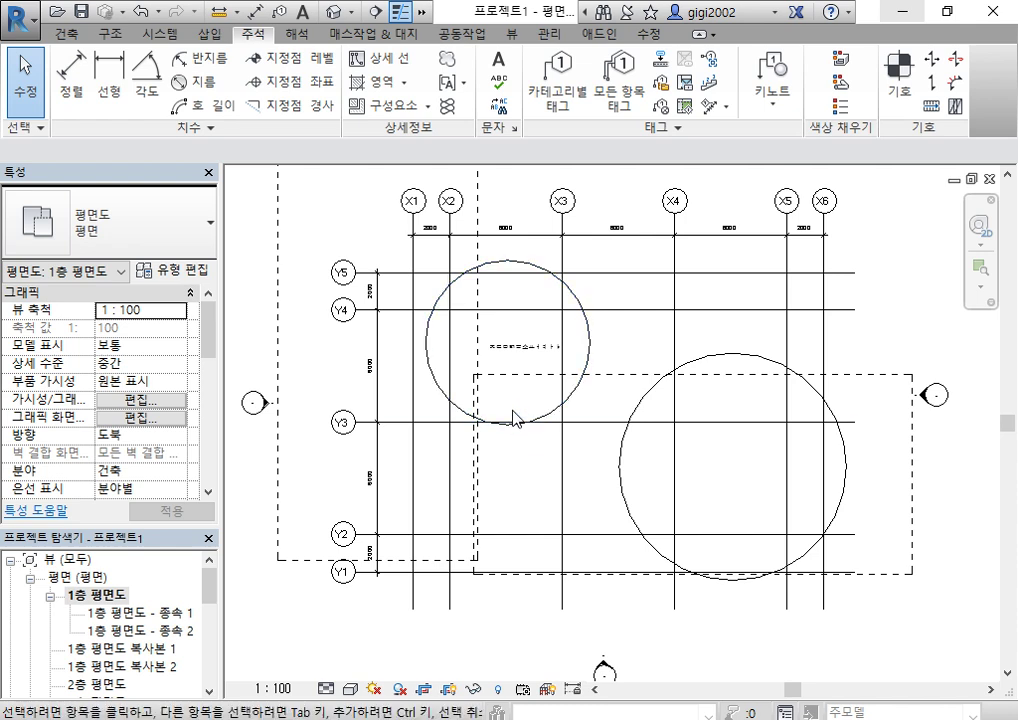
Delete the dependent views 1층 평면도 - 종속 1 and 1층 평면도 - 종속 2 from the project.
scroll(520, 441, "down", 2)
left_click(139, 613)
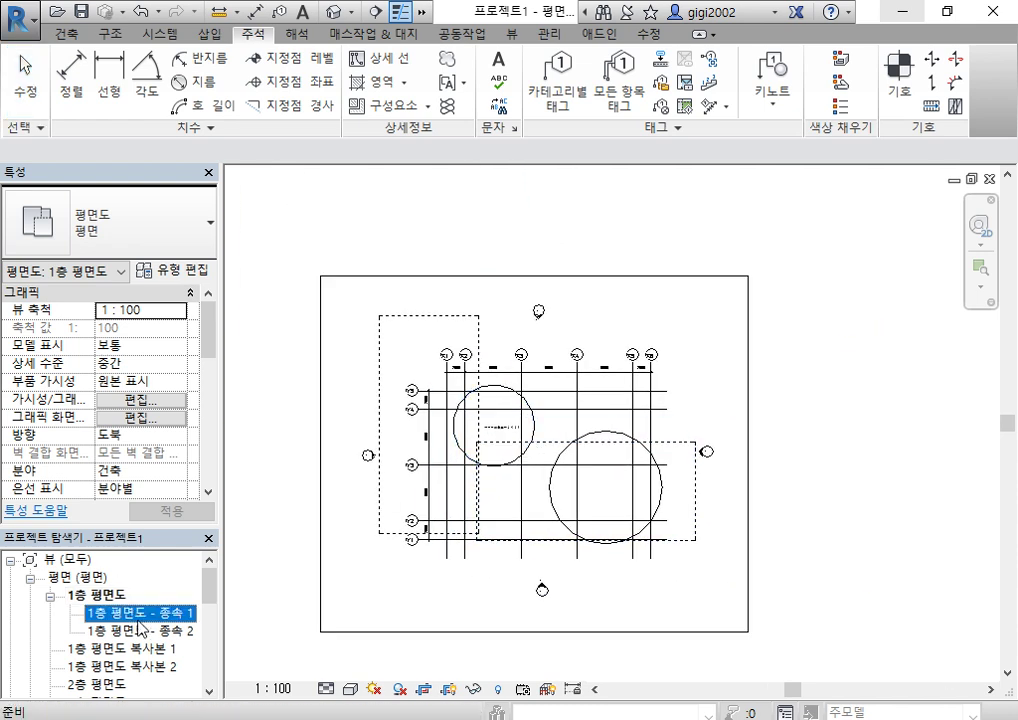
left_click(140, 632, "ctrl")
right_click(140, 630)
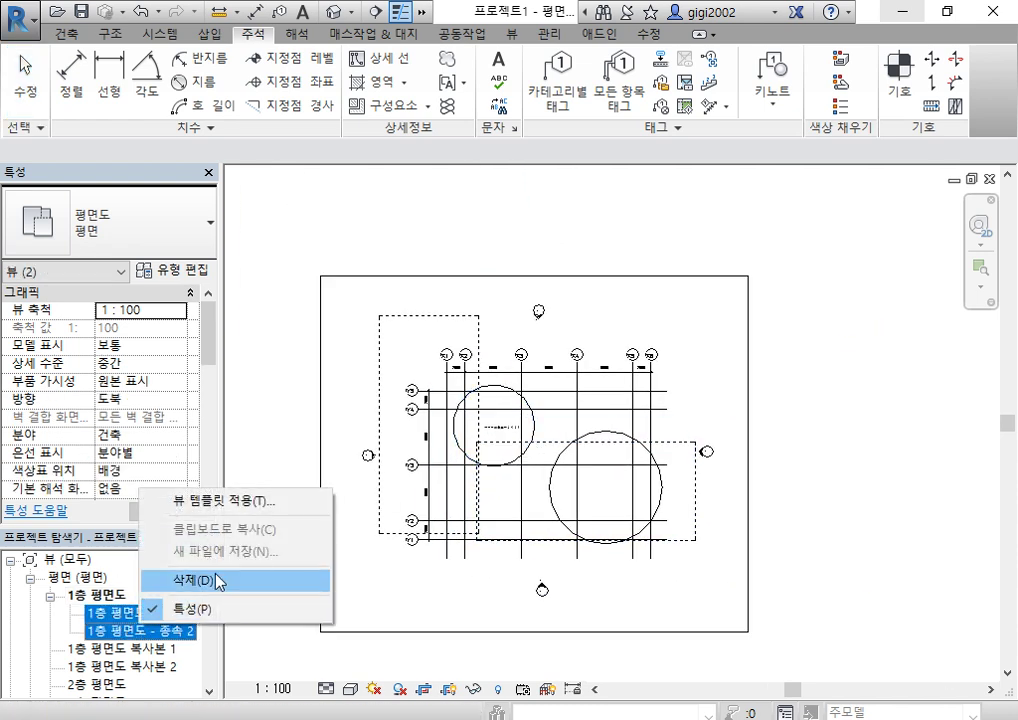
left_click(211, 581)
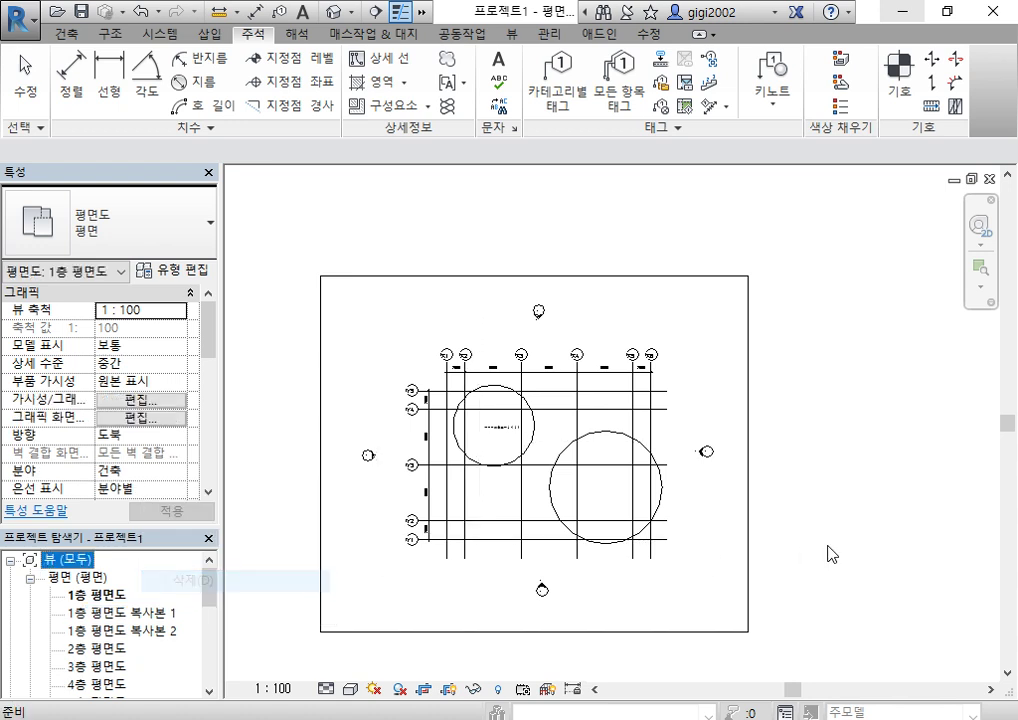
Delete the duplicated views 1층 평면도 복사본 1 and 1층 평면도 복사본 2 from the project.
left_click(130, 613)
left_click(155, 632, "ctrl")
right_click(157, 634)
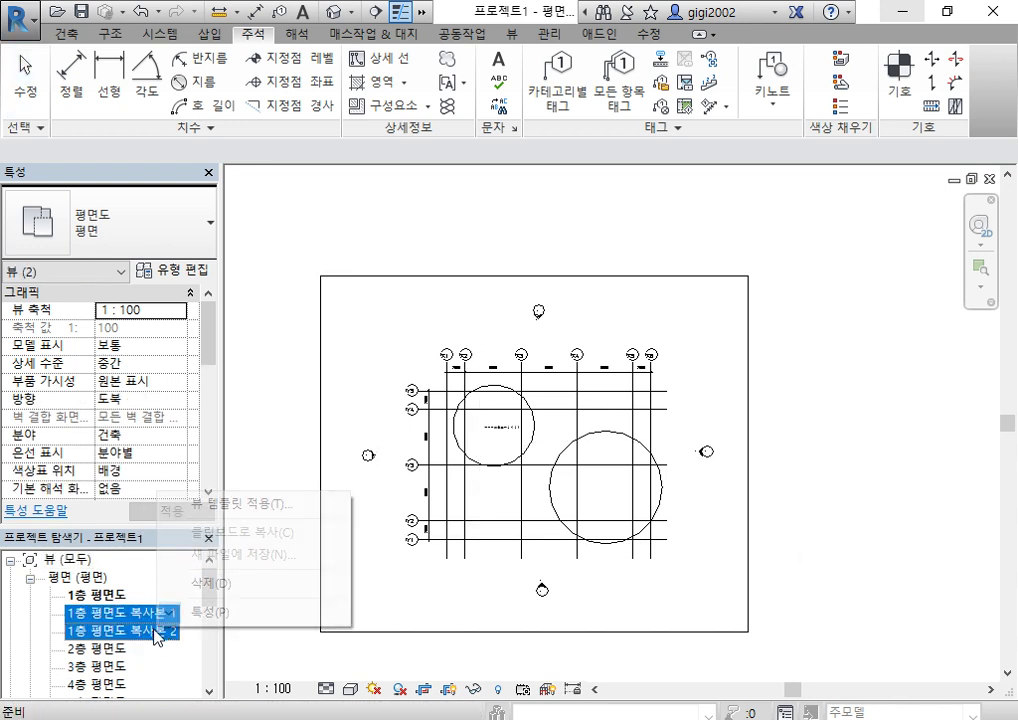
left_click(211, 582)
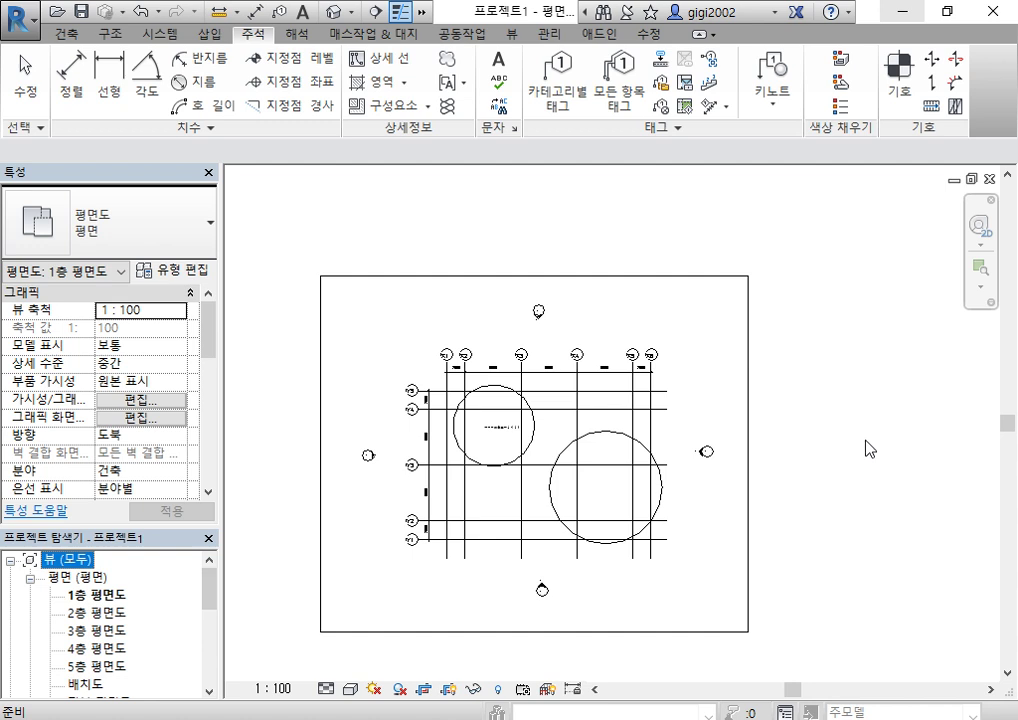
left_click(846, 384)
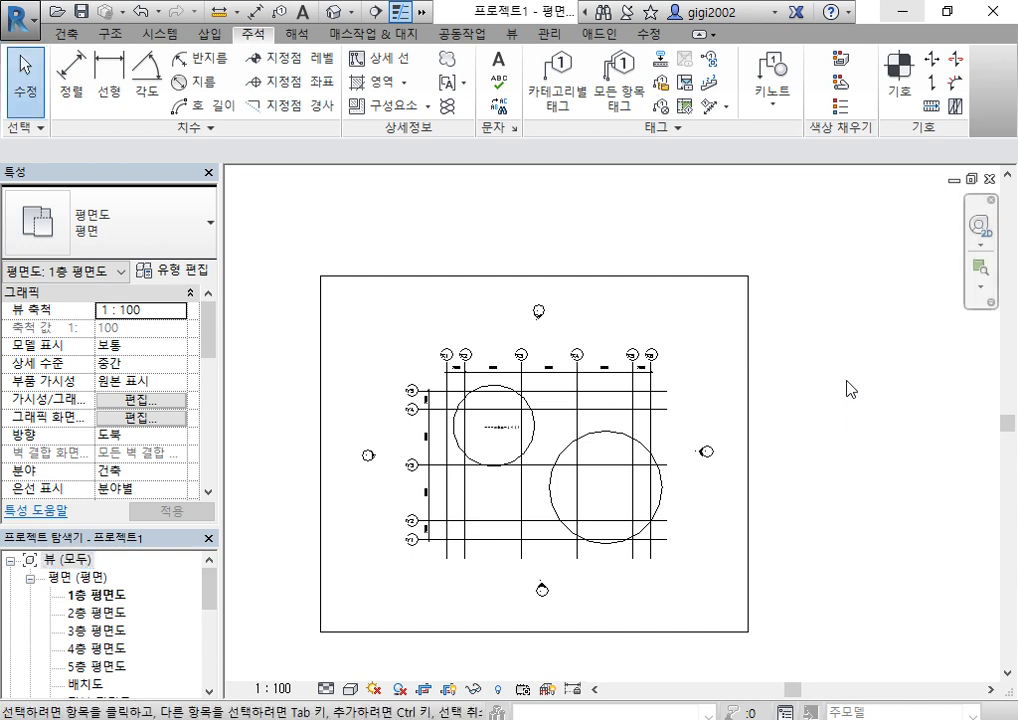